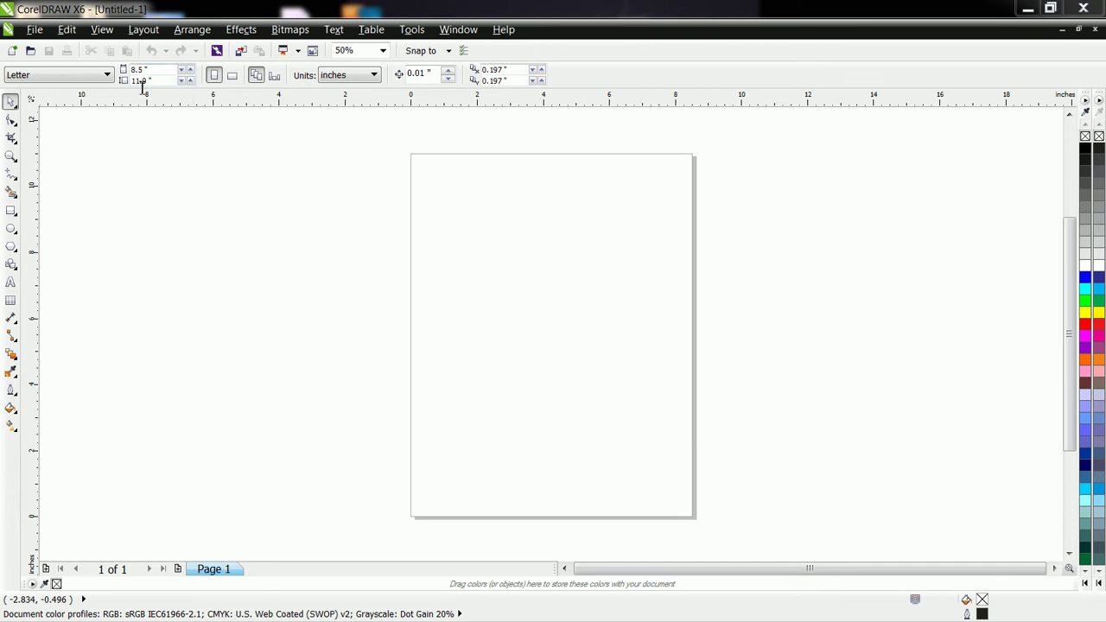
Examine the document's preset page sizes, landscape and portrait orientations, and available measurement units, keeping the page in portrait
click(108, 75)
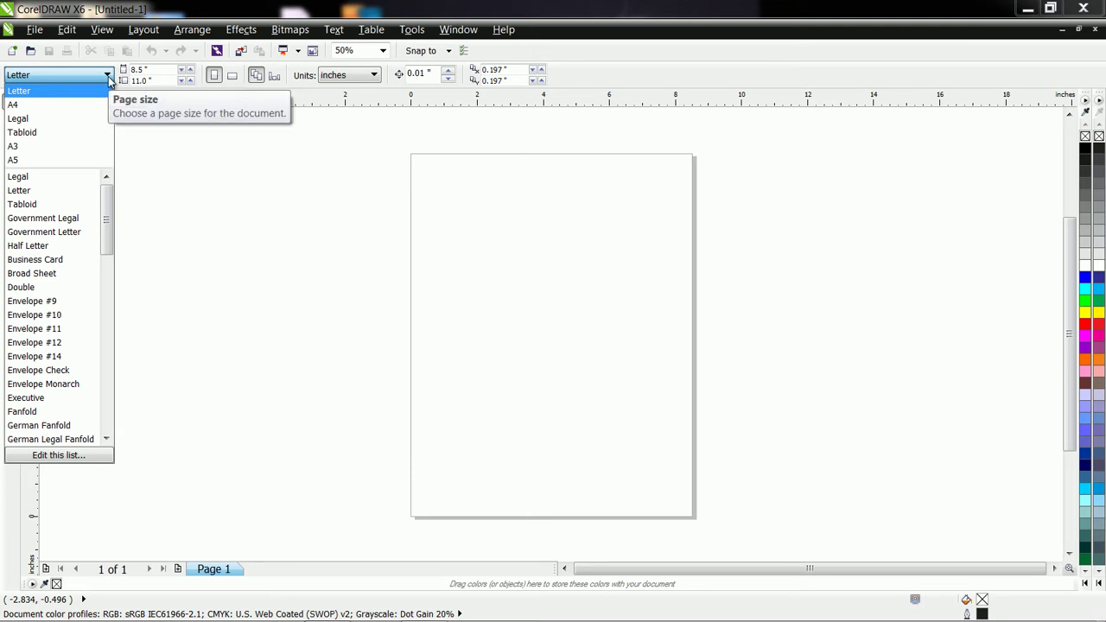
click(108, 76)
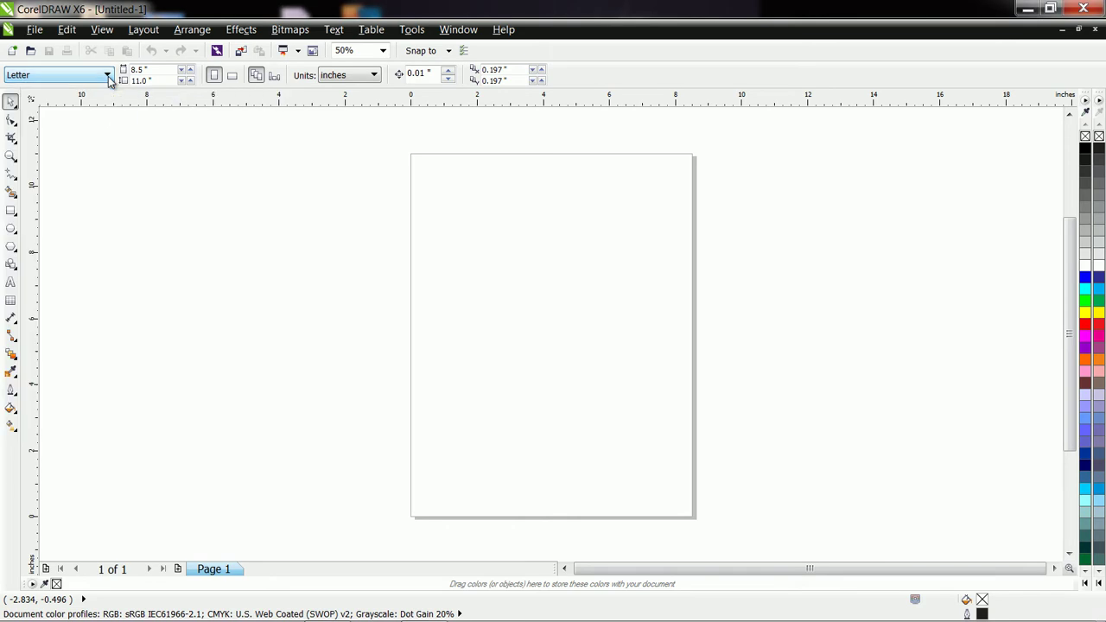
click(232, 75)
click(214, 75)
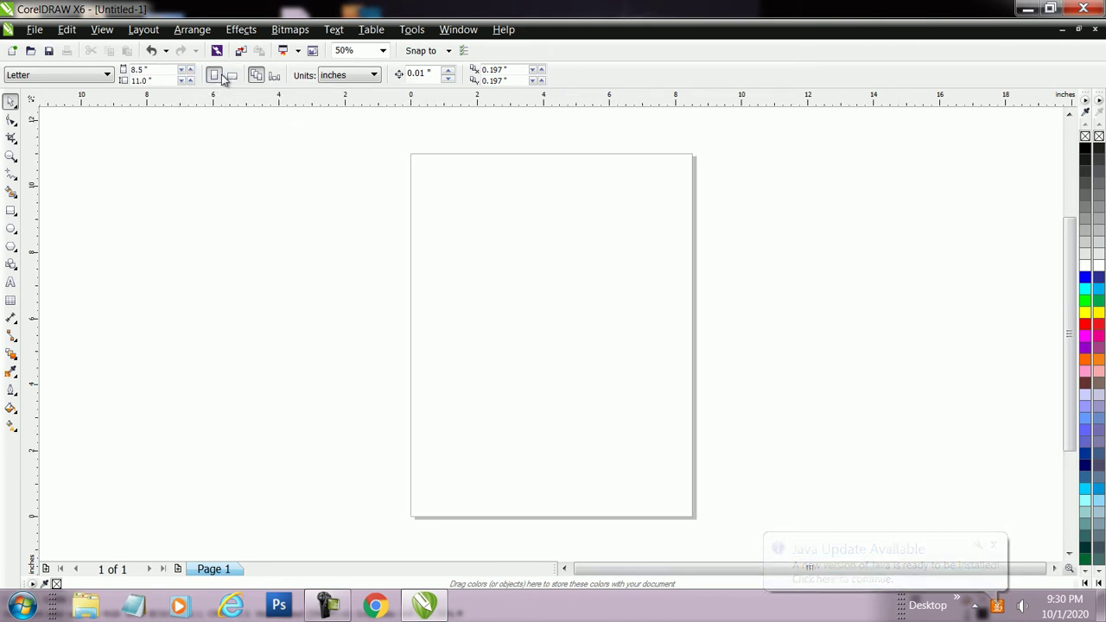
click(232, 75)
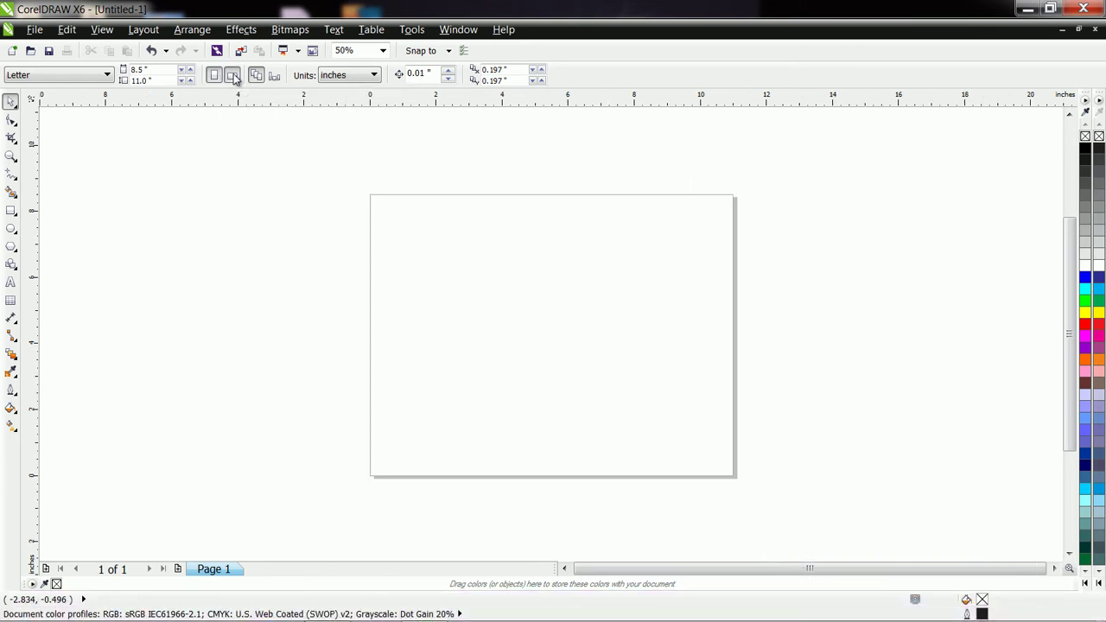
click(215, 75)
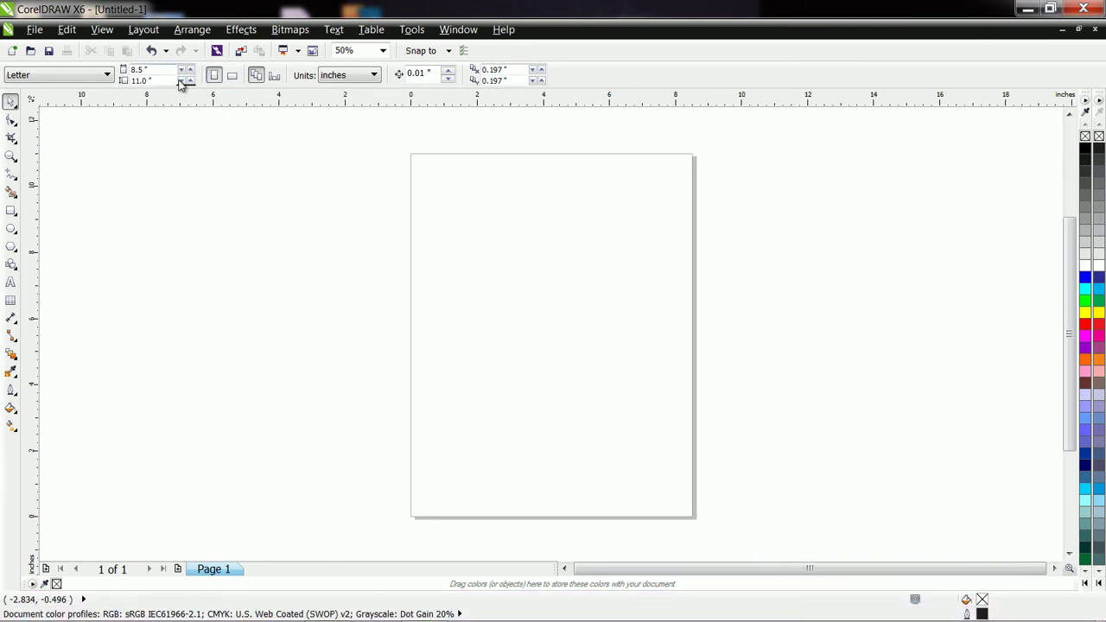
click(359, 78)
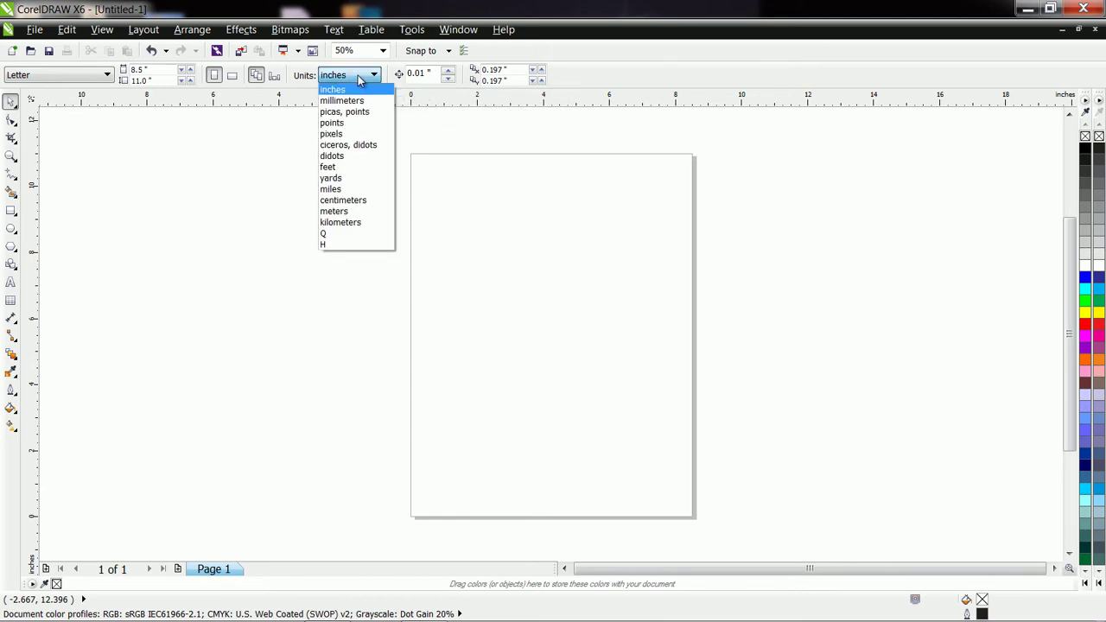
click(359, 78)
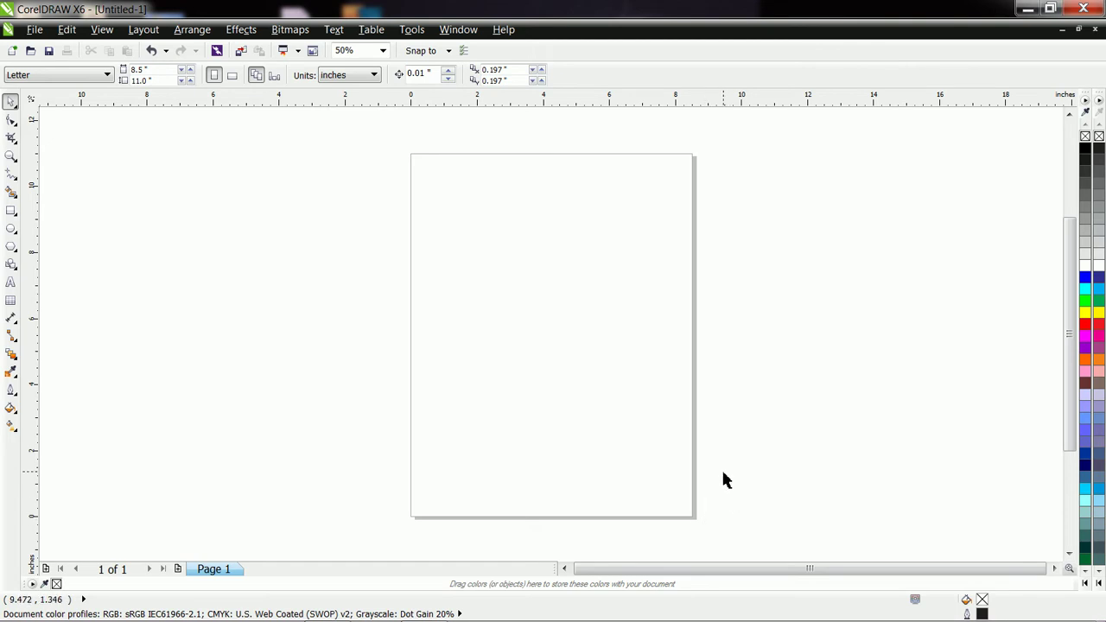
Examine the tool groups, including the Pick, Shape, Crop, Smart Fill, Basic Shapes and Fill variants
click(11, 155)
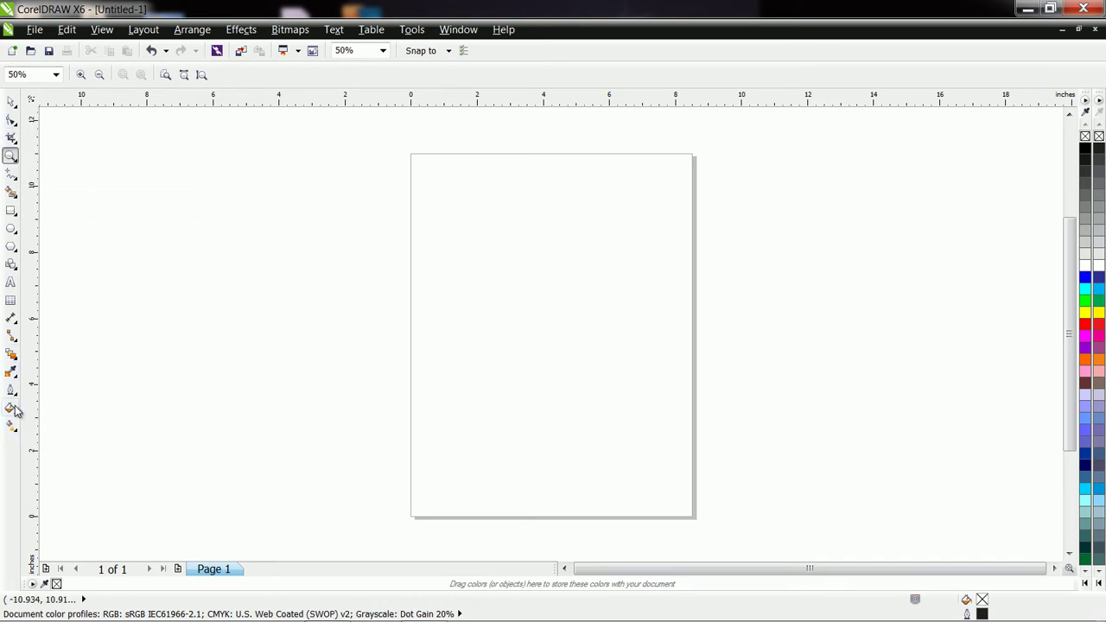
click(17, 108)
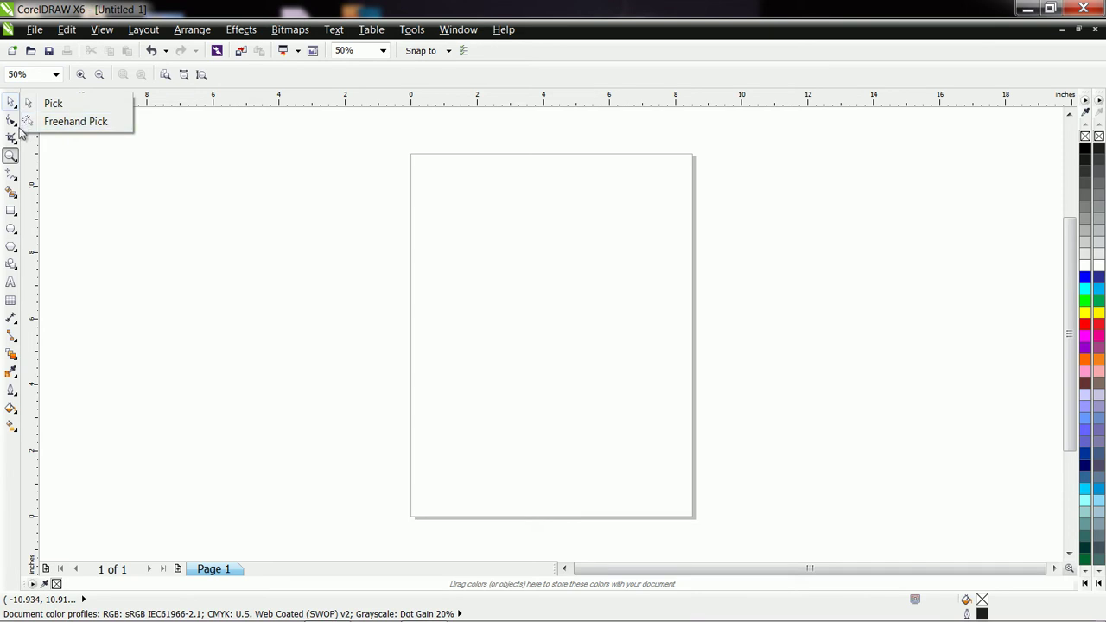
click(16, 142)
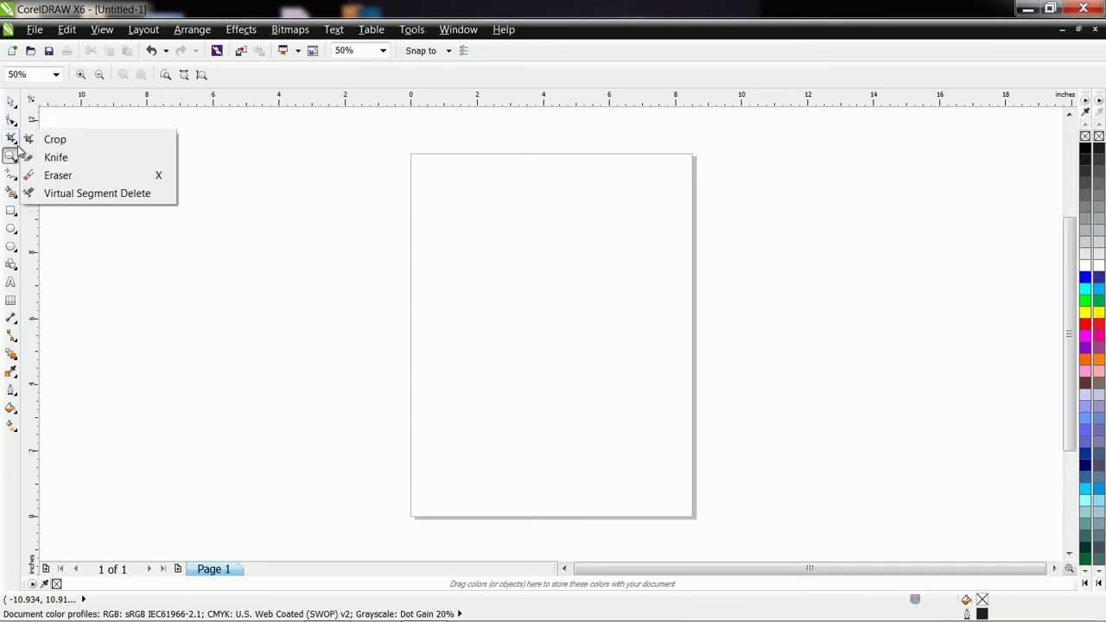
click(16, 126)
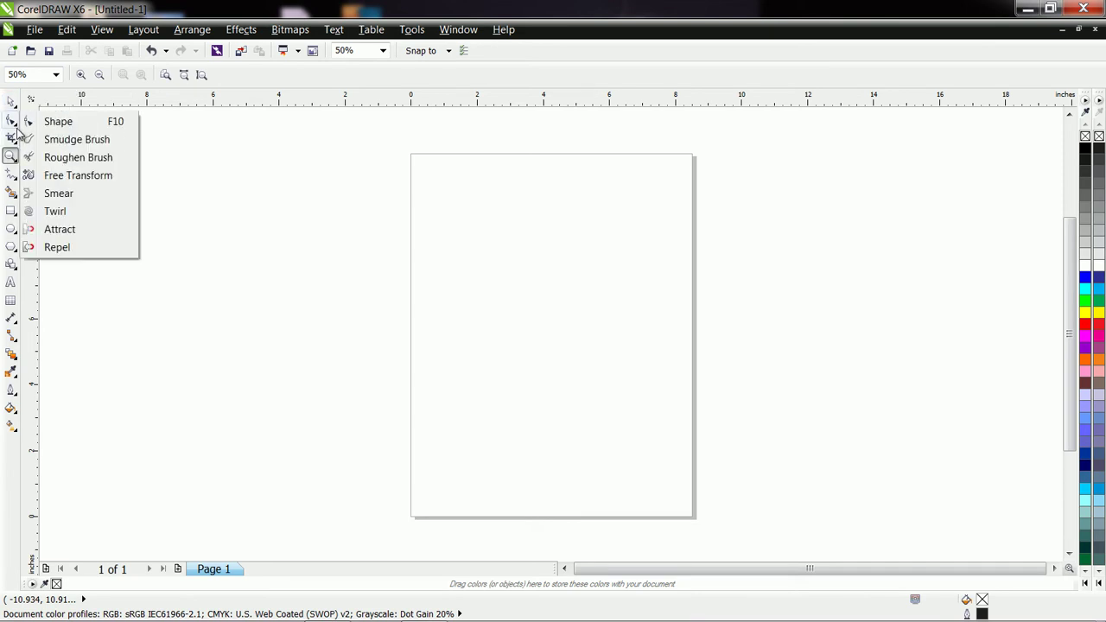
click(11, 174)
click(11, 193)
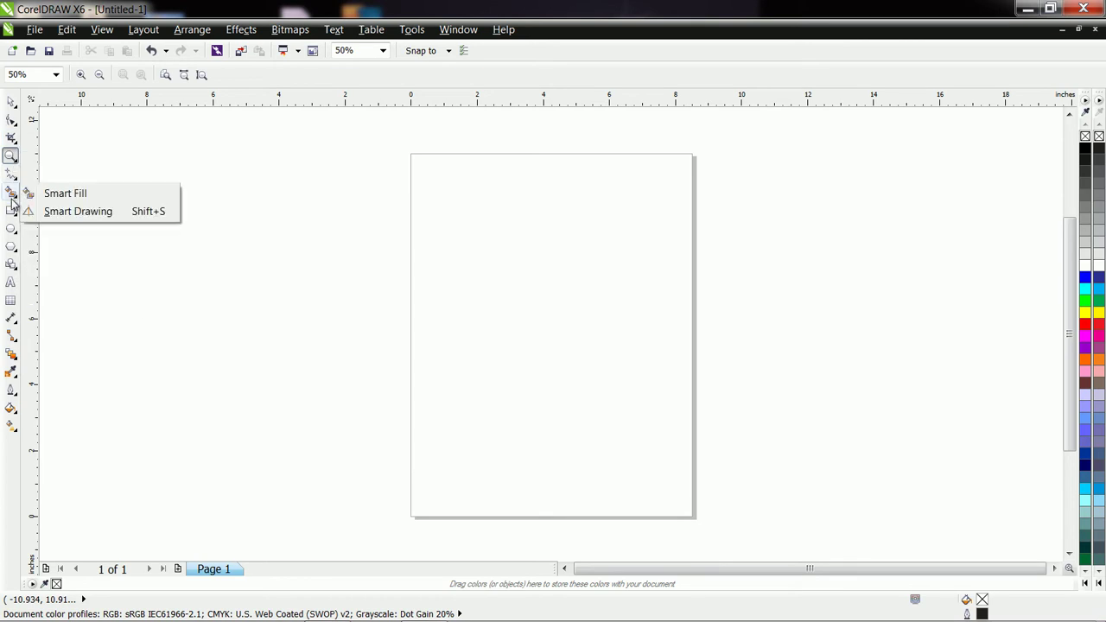
click(12, 227)
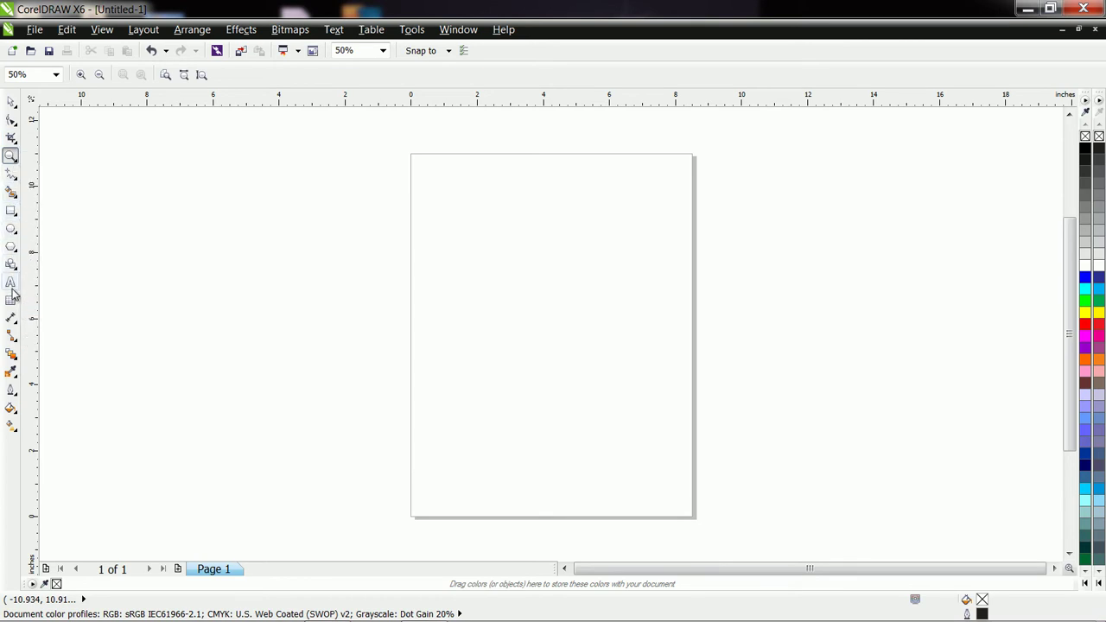
mouse_move(13, 322)
mouse_move(14, 429)
mouse_move(12, 139)
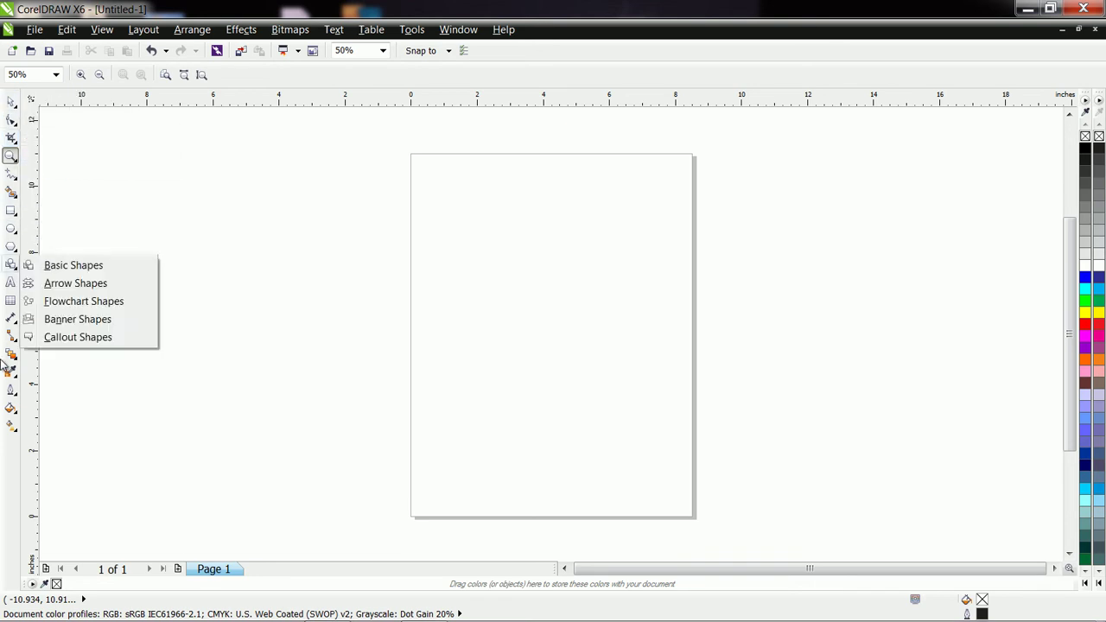
mouse_move(10, 408)
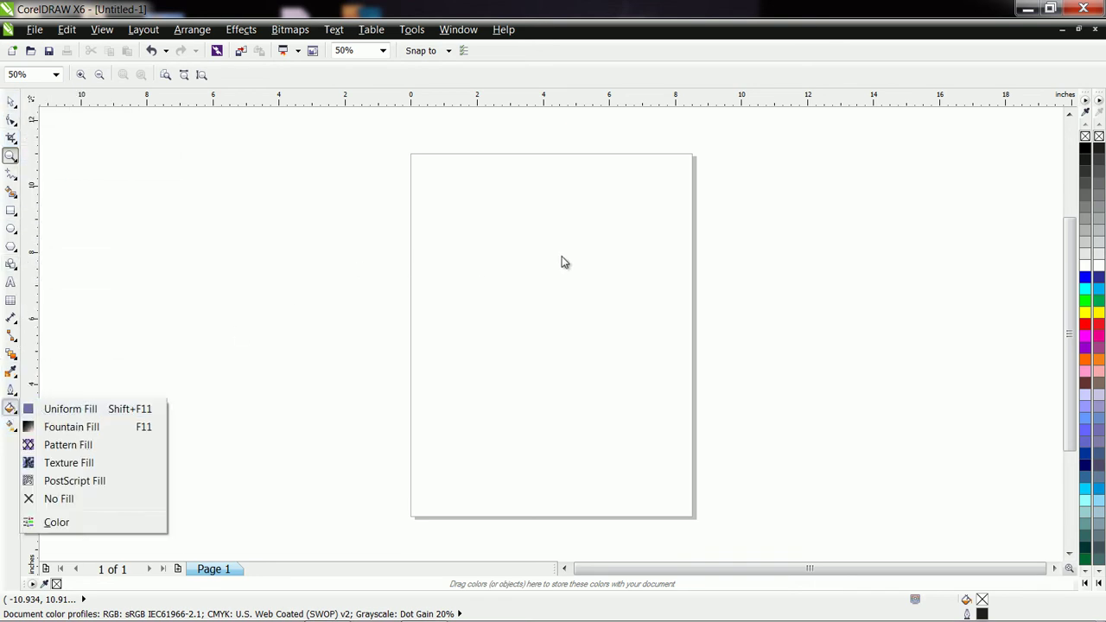
Zoom in on the middle of the page with the Zoom tool, zoom back out to 100%, and return to the Pick tool
mouse_move(10, 160)
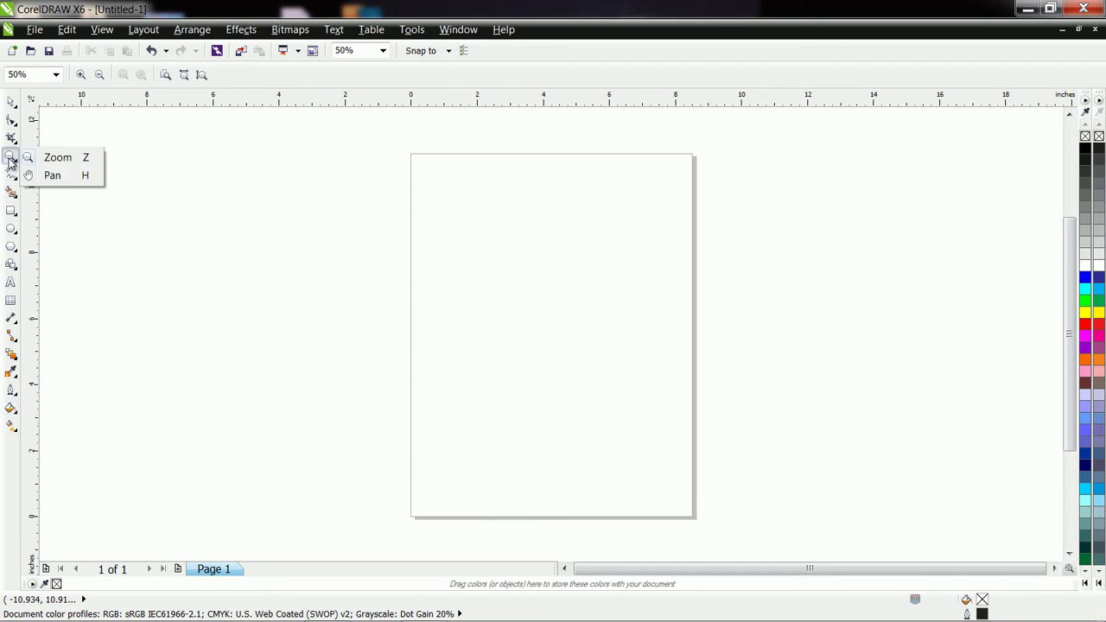
click(65, 160)
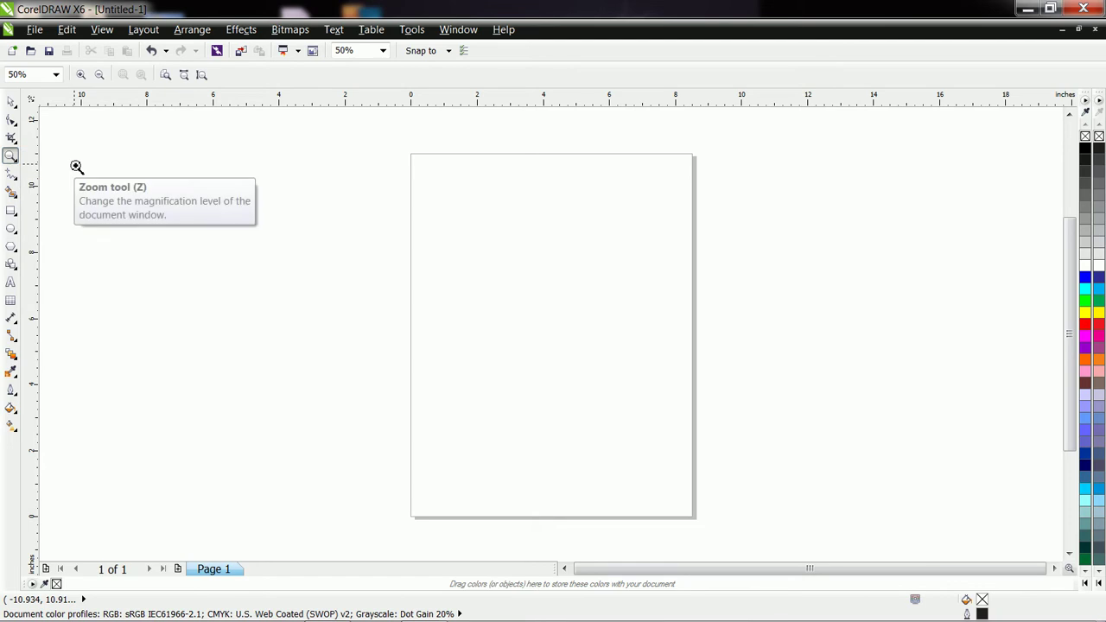
click(575, 337)
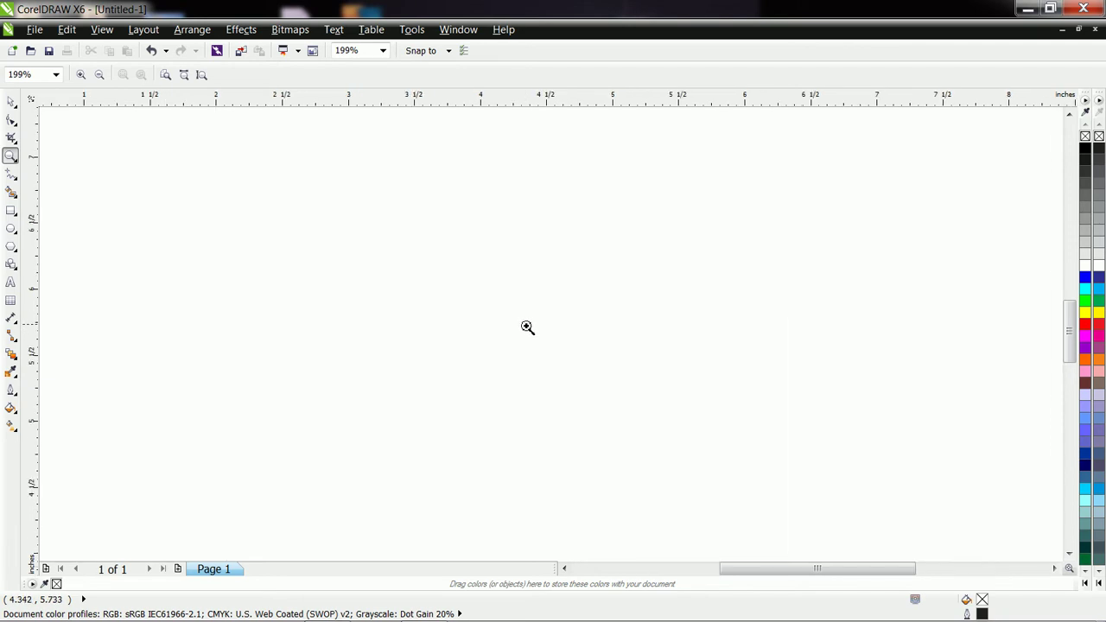
scroll(527, 326, left, 1)
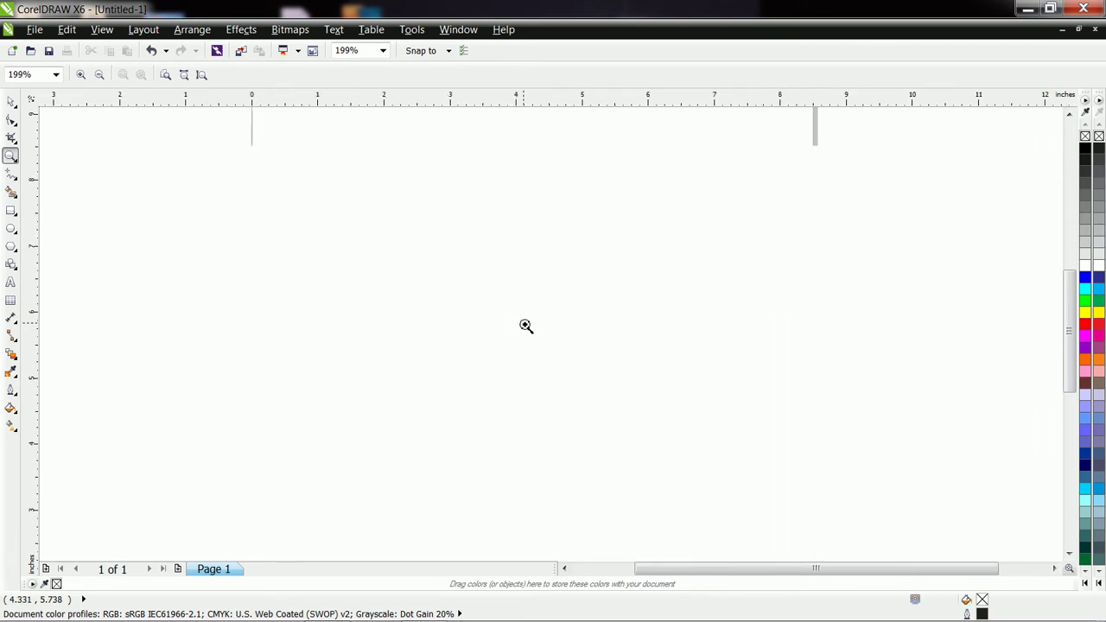
click(12, 105)
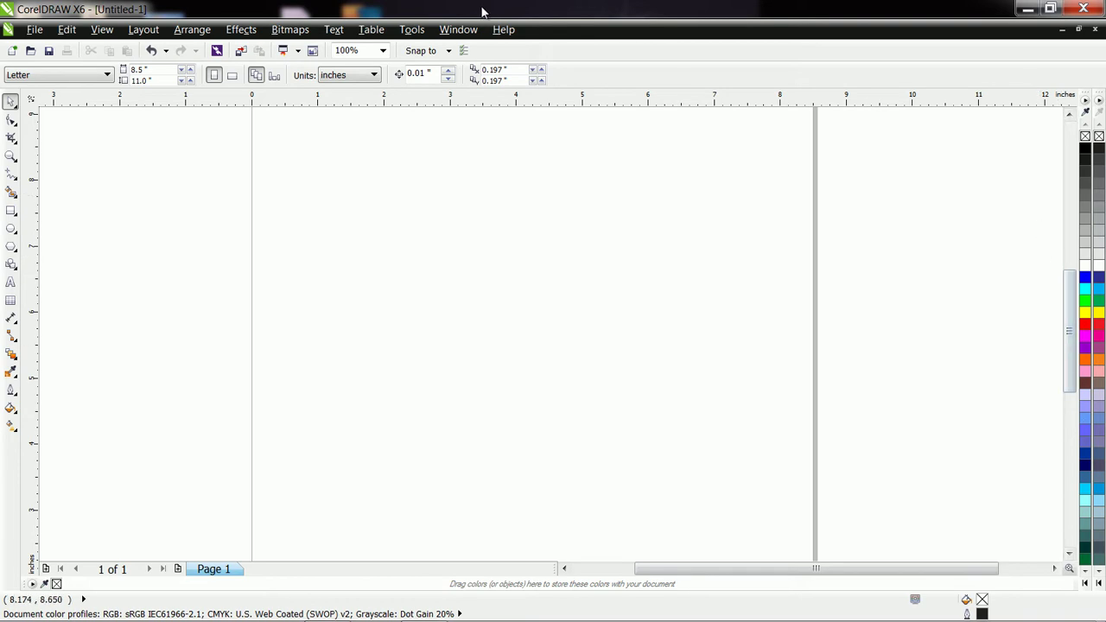
Display the PANTONE Goe coated color palette and hide it again
click(474, 33)
mouse_move(544, 152)
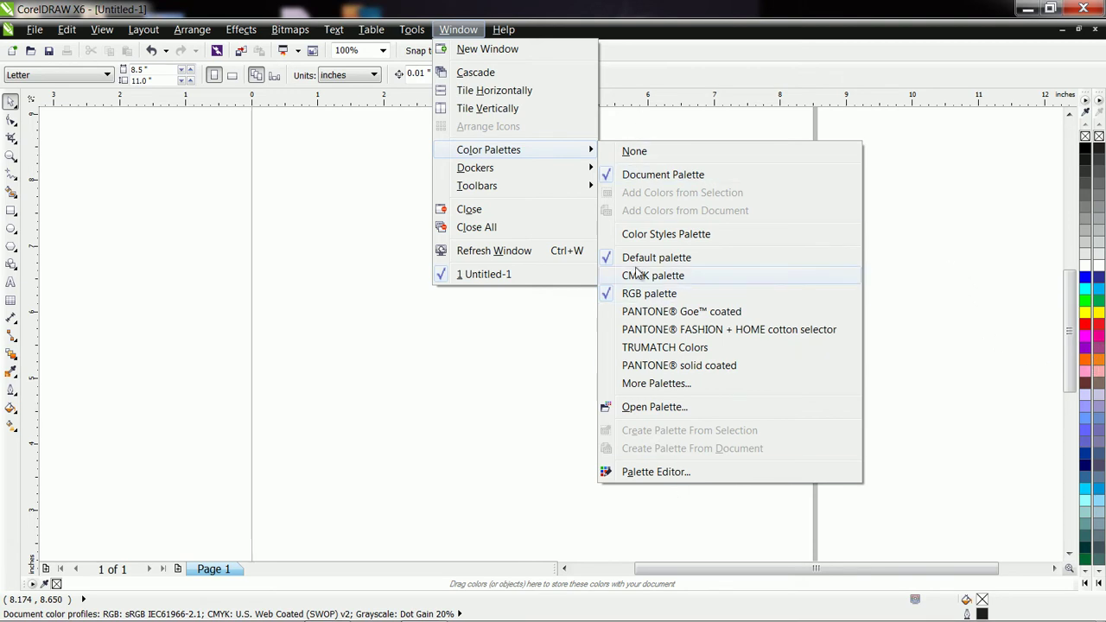
click(682, 312)
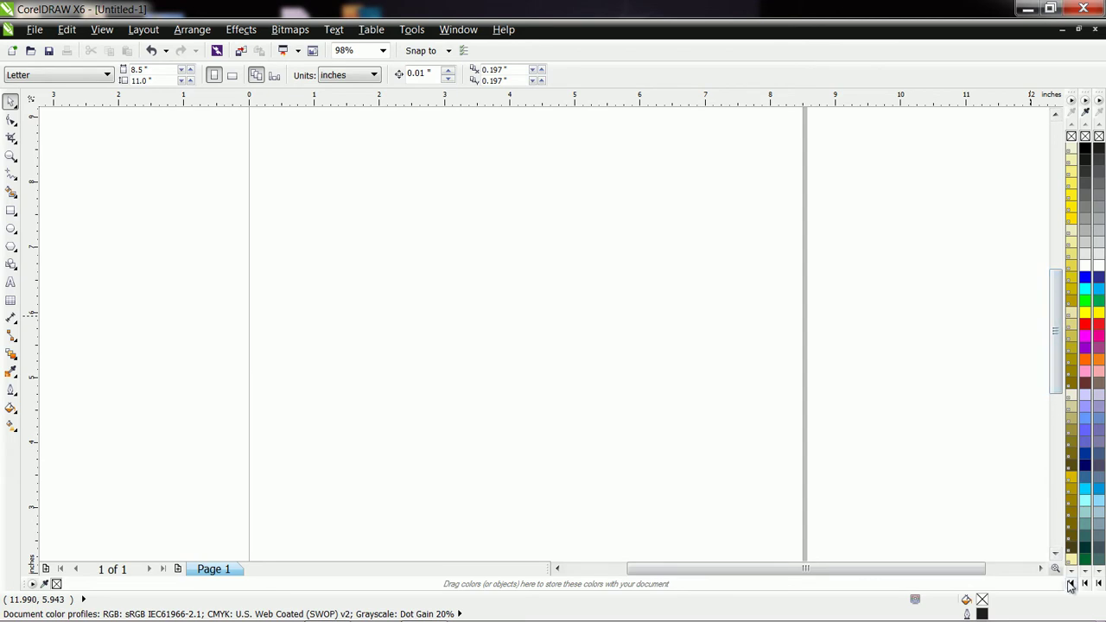
click(458, 30)
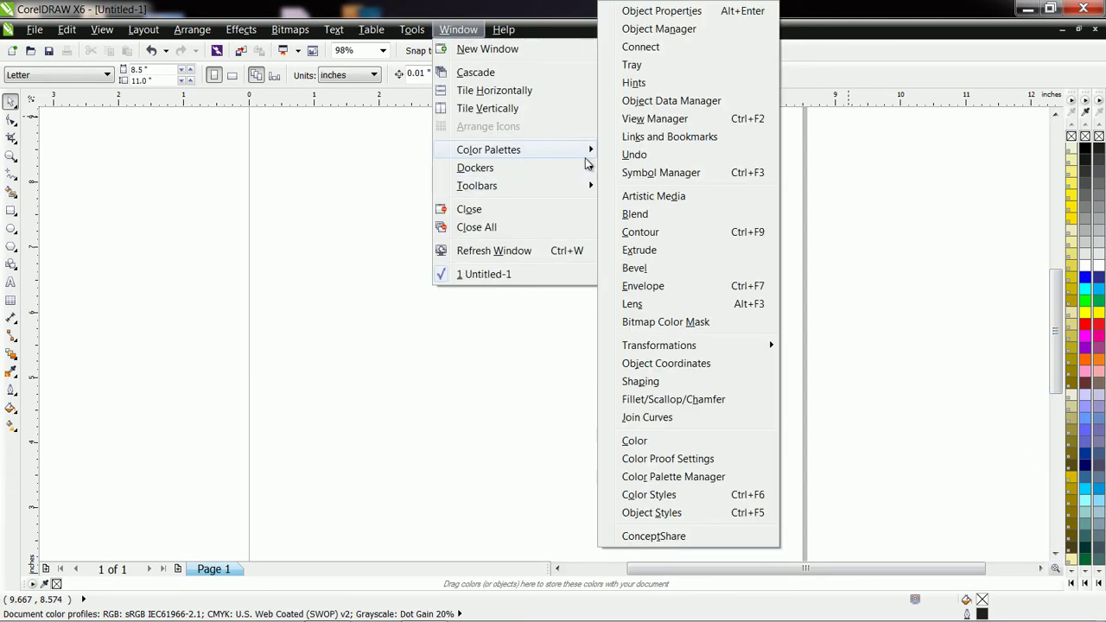
mouse_move(587, 152)
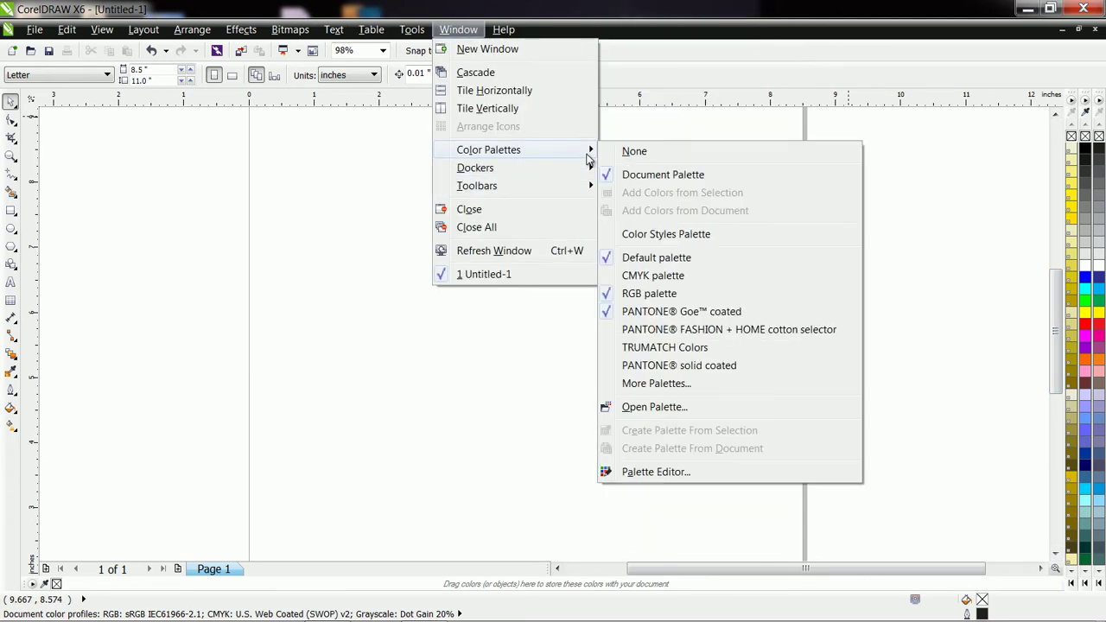
click(653, 312)
Hide the RGB color palette, keeping the Default palette displayed
click(451, 31)
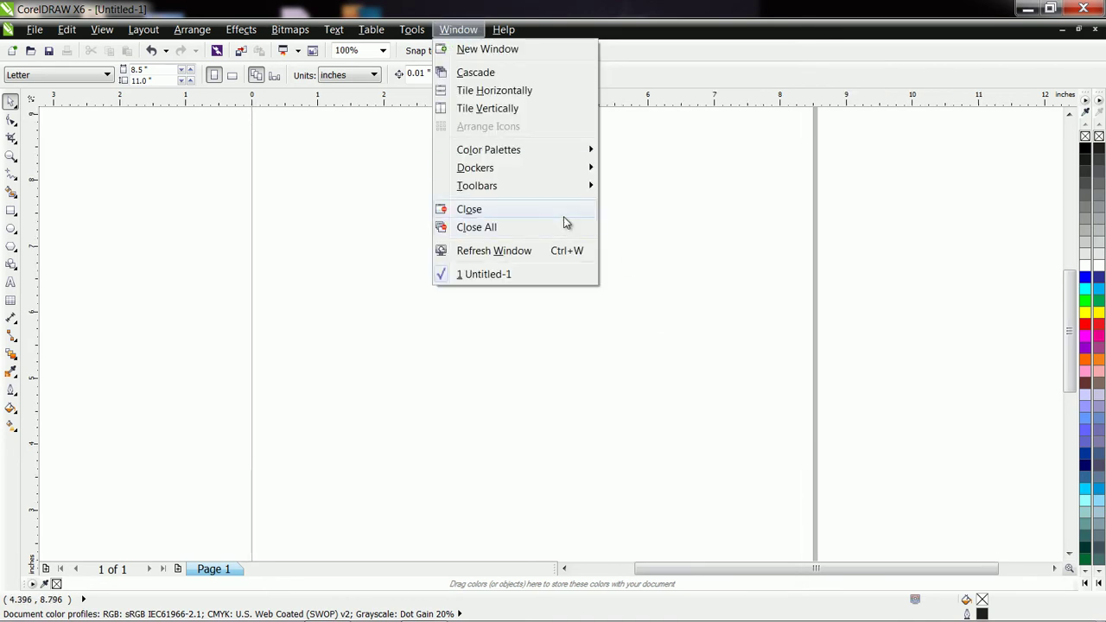
mouse_move(575, 155)
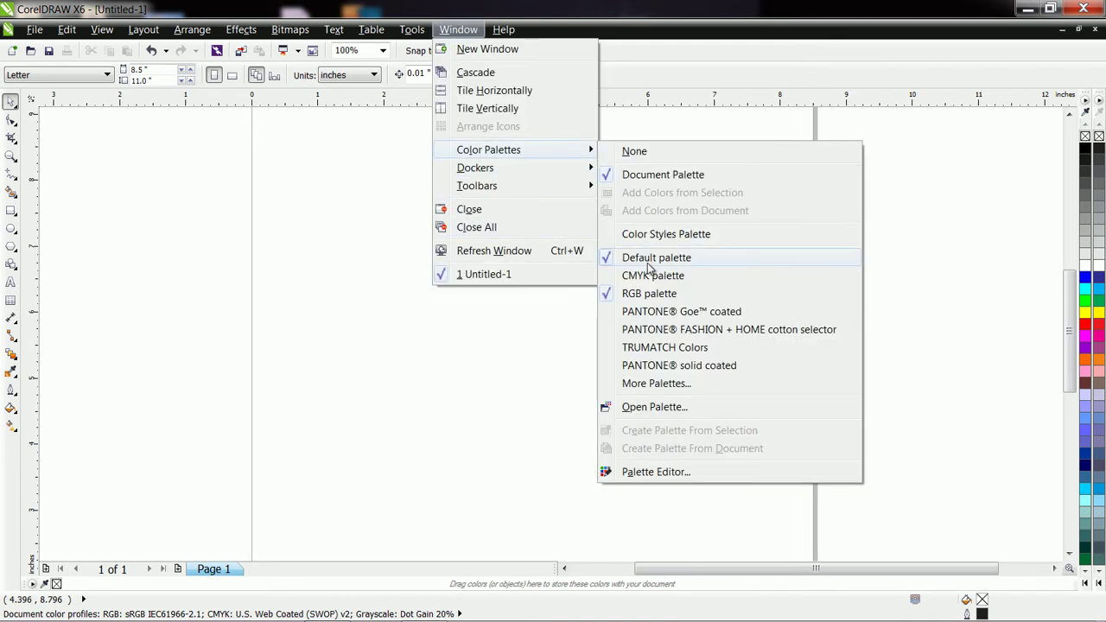
click(647, 295)
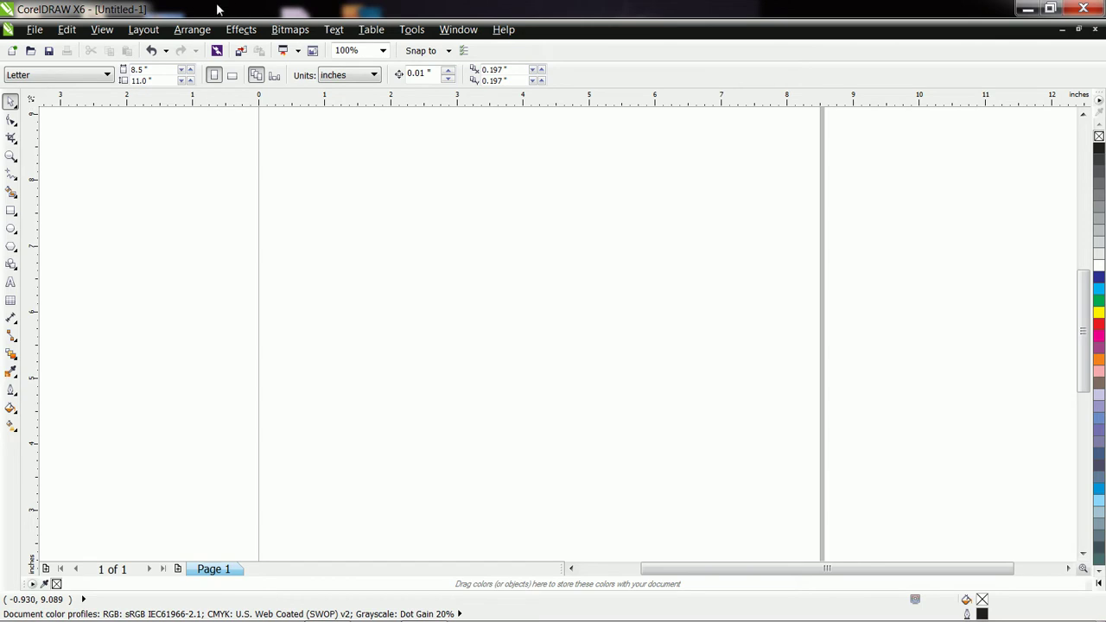
Hide the rulers around the drawing area and display them again
click(95, 36)
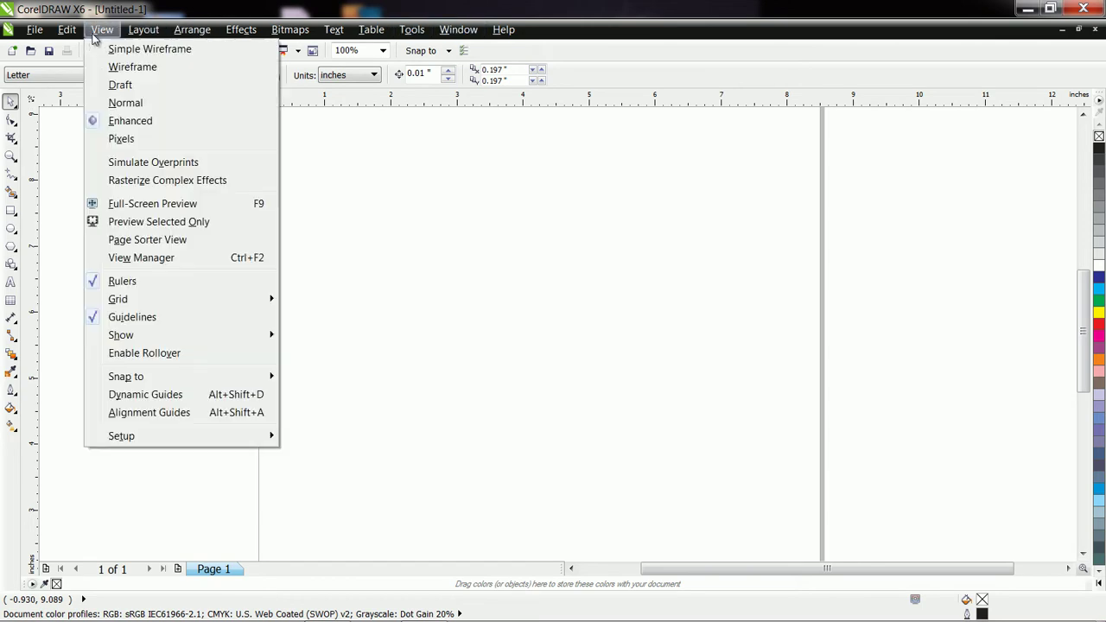
click(122, 282)
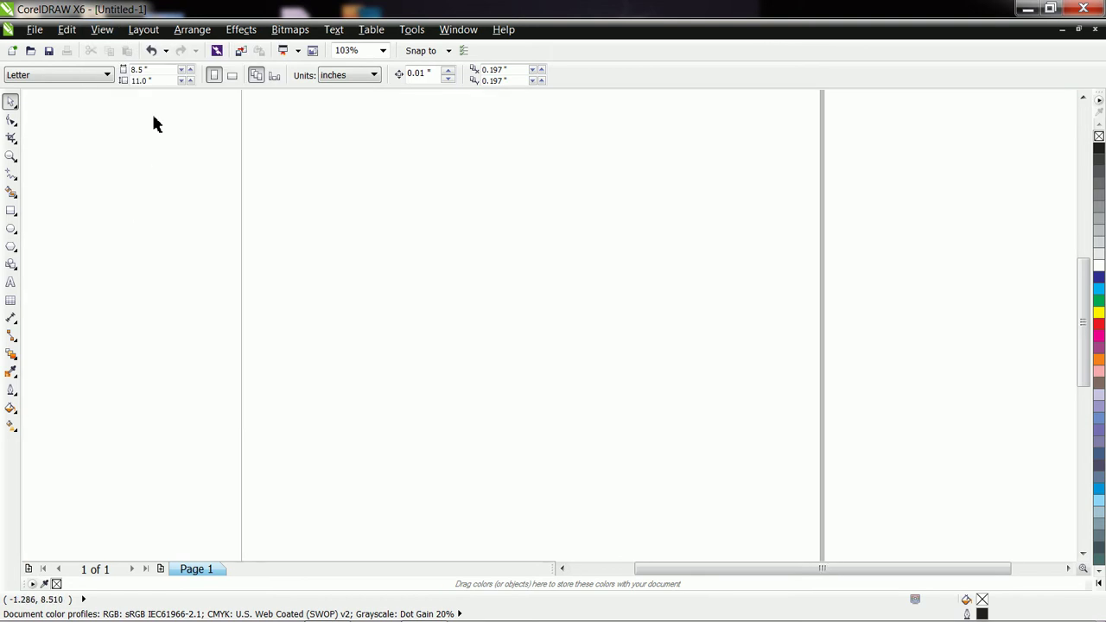
click(102, 30)
click(142, 282)
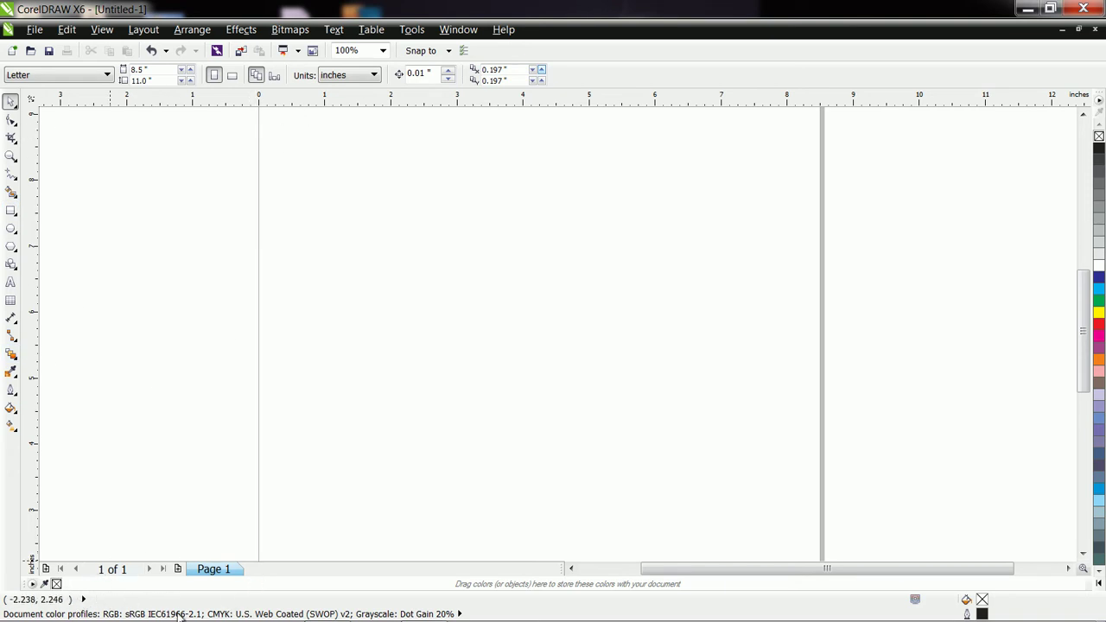
Activate the Rectangle and Zoom tools to view their property settings, and return to the Pick tool
click(12, 212)
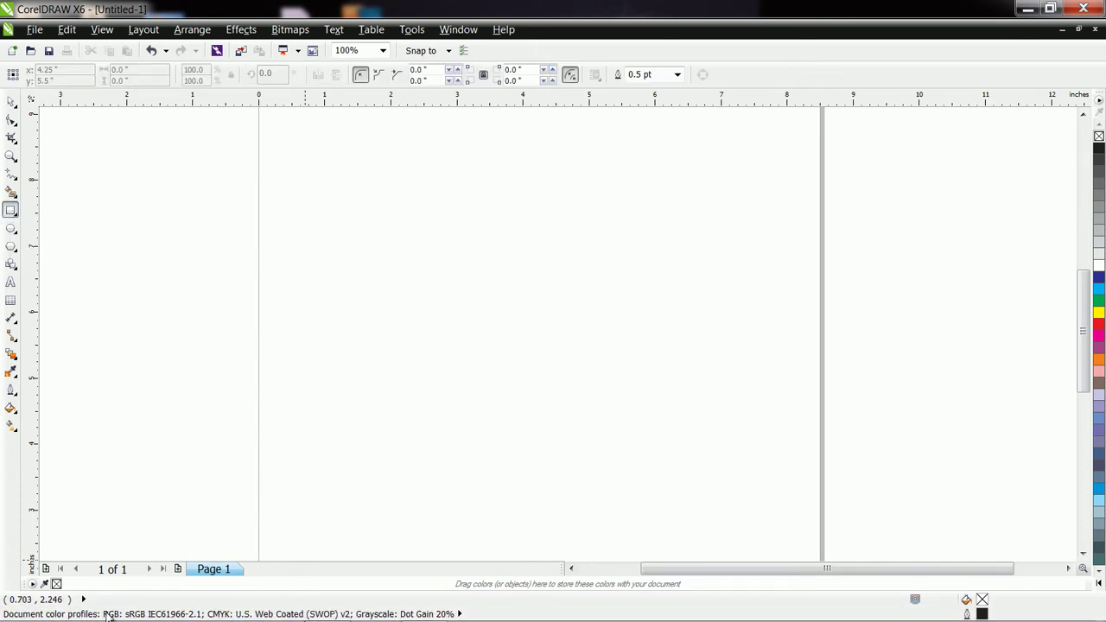
click(10, 158)
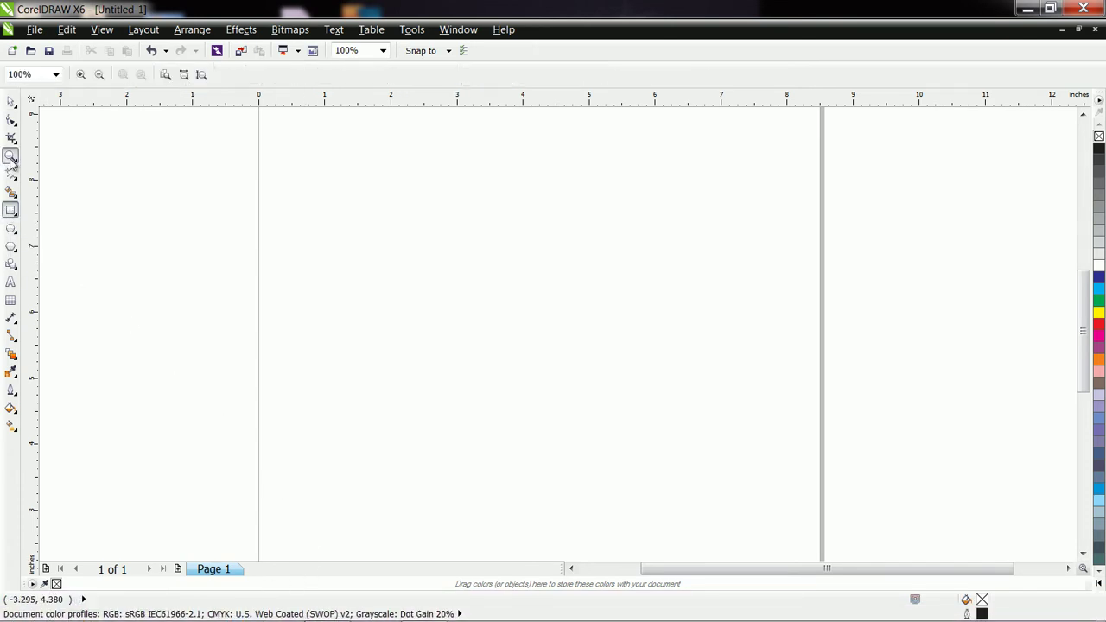
click(11, 103)
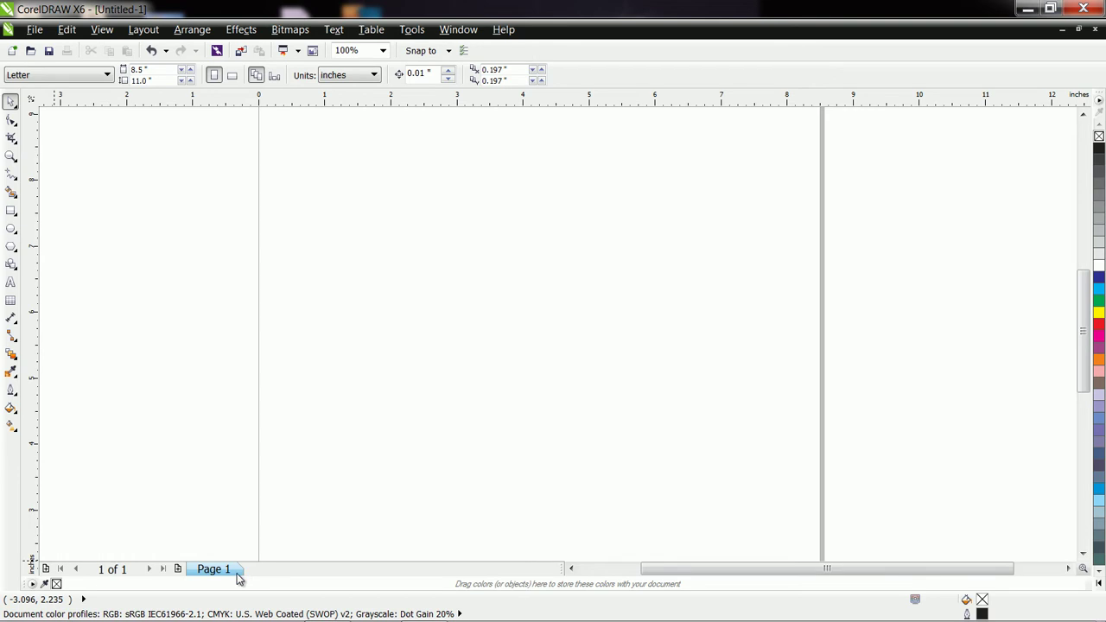
Add three new pages after Page 1 and return to Page 1
click(178, 571)
click(178, 571)
click(178, 570)
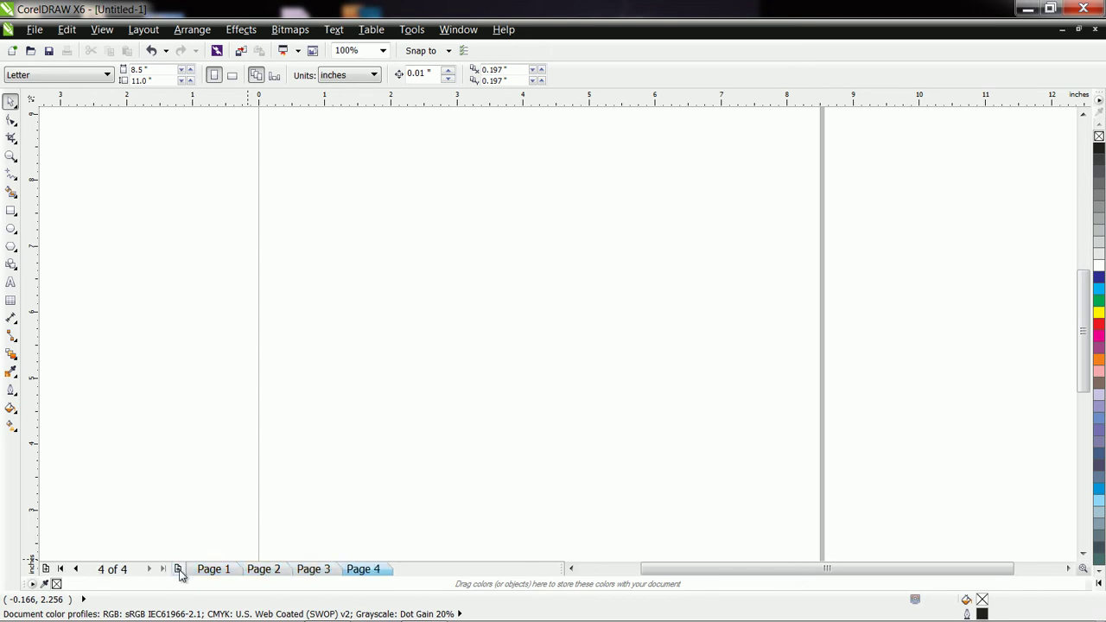
click(212, 570)
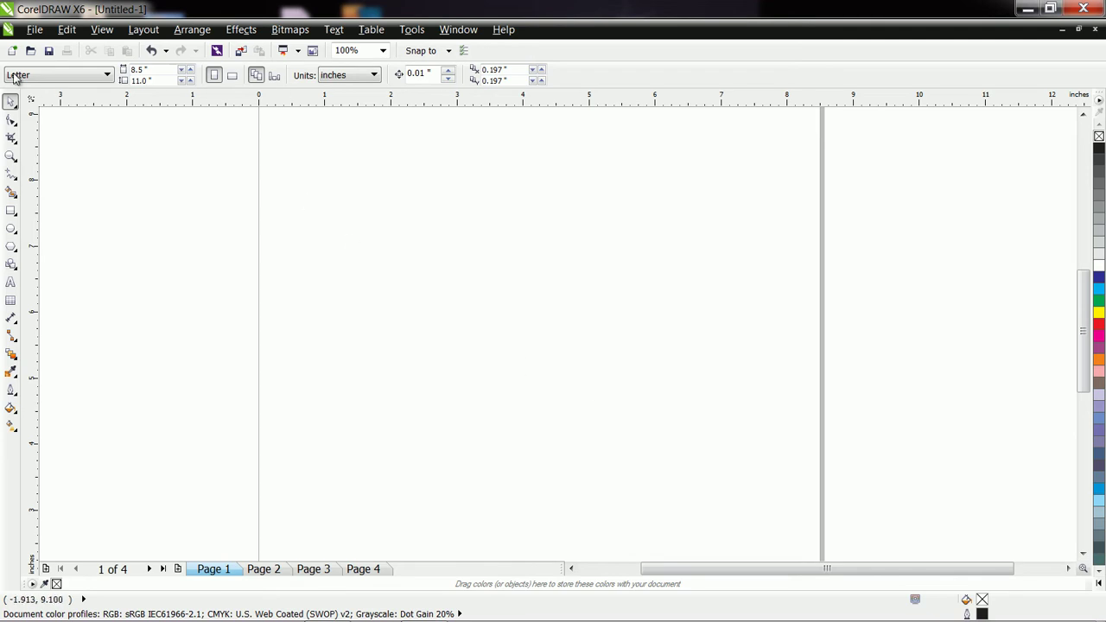
Draw a rectangle about 2.68 by 1.56 inches on Page 1 and add the artistic text "ffdfd" below it
click(10, 211)
mouse_move(437, 220)
mouse_down()
mouse_move(470, 257)
mouse_move(614, 324)
mouse_up()
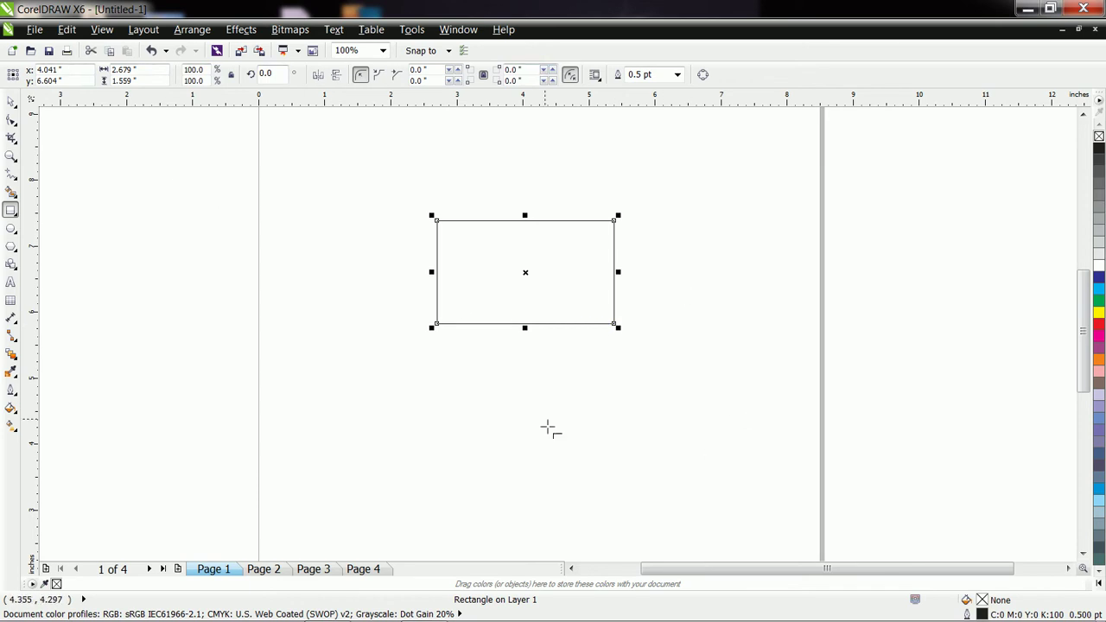
click(11, 282)
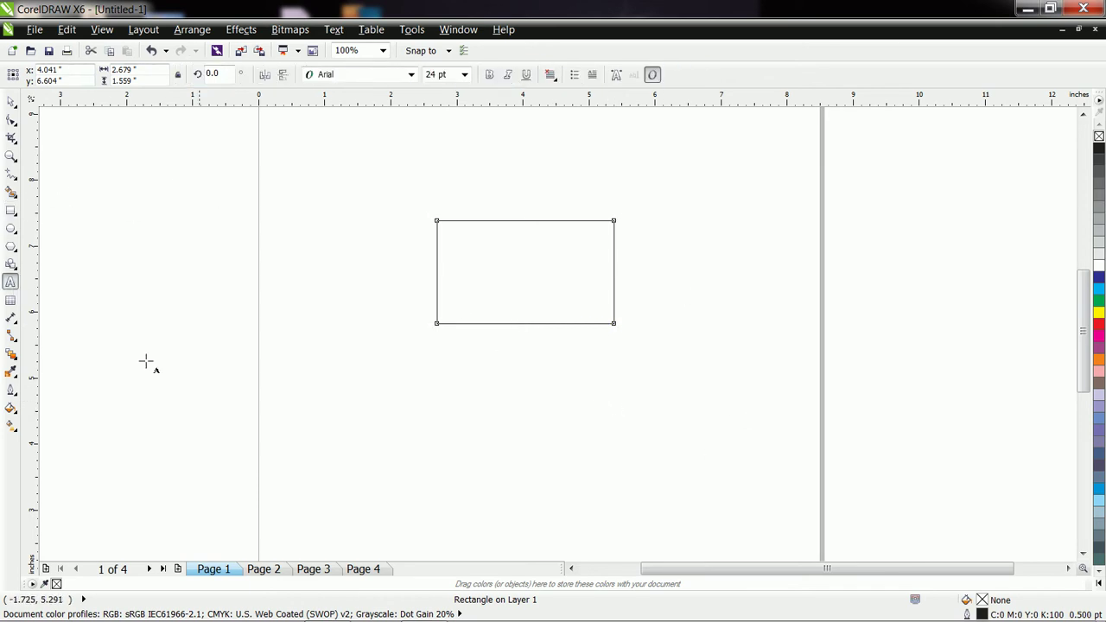
click(459, 438)
text(ffdfd)
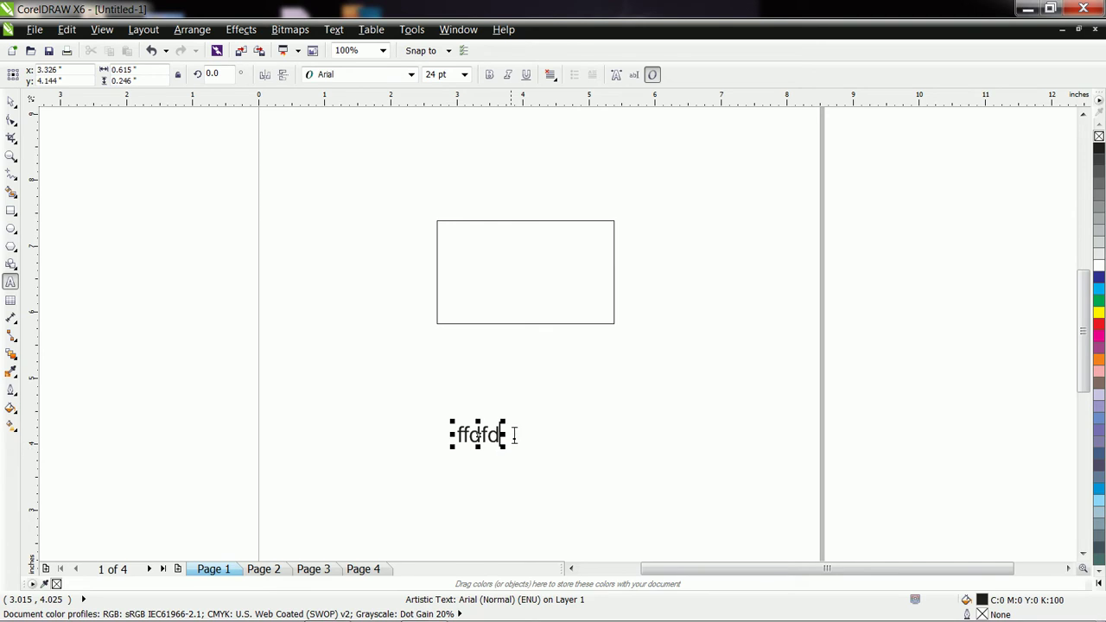
click(361, 406)
click(471, 435)
Delete the sample text and the rectangle from Page 1, and dismiss the Adobe Acrobat Reader update notification
click(10, 102)
click(472, 445)
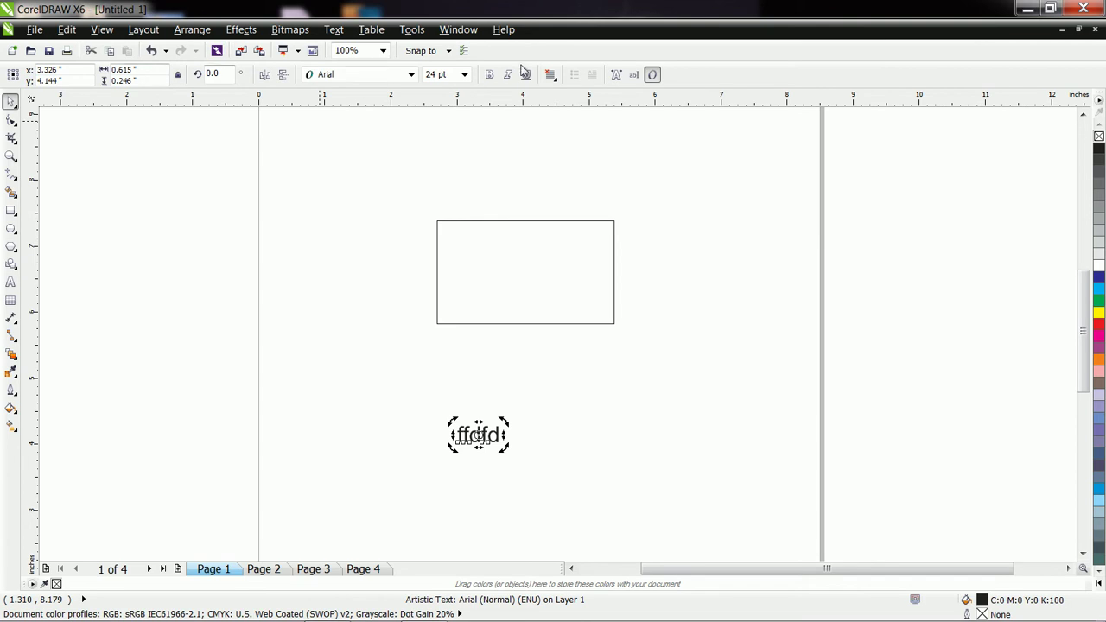
key(Delete)
click(518, 221)
key(Delete)
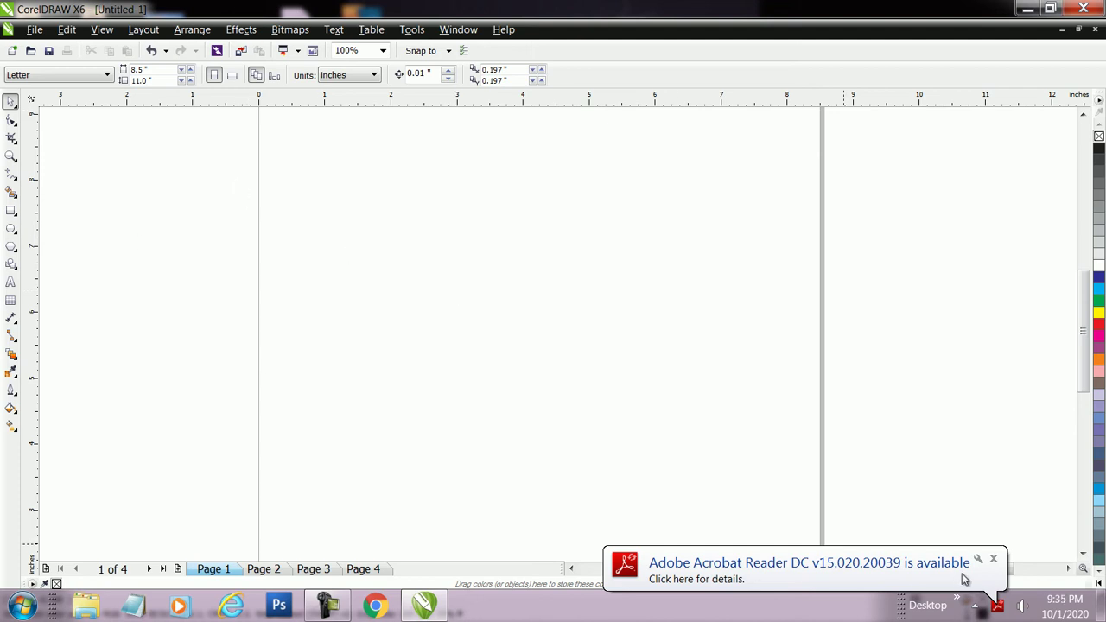
click(992, 558)
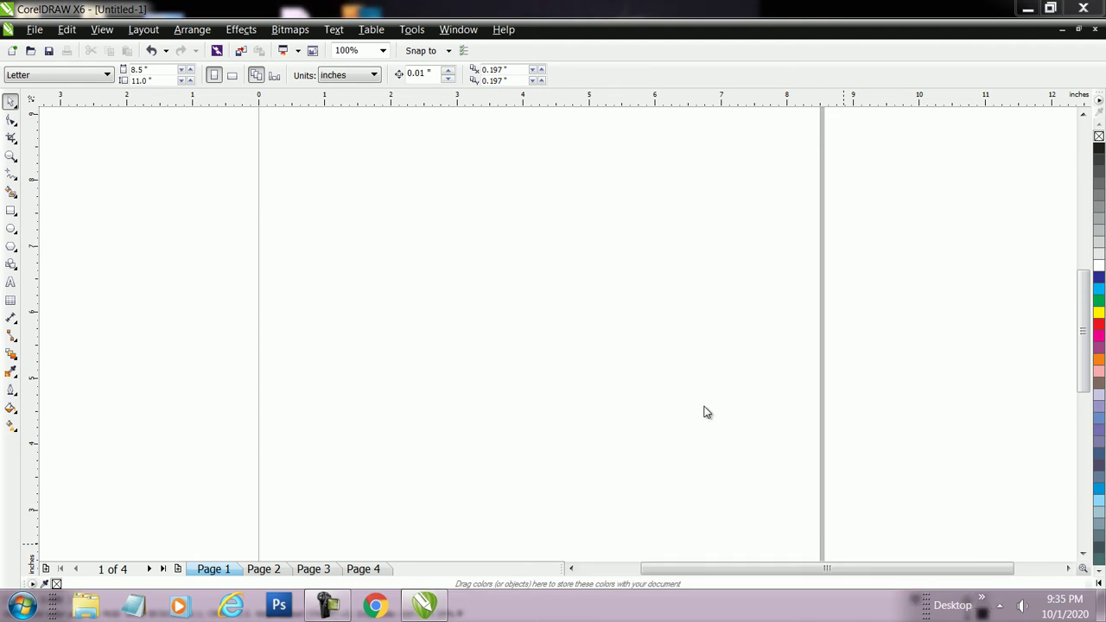
Draw a rectangle about 3.53 by 2.32 inches on Page 1 and fill it with cyan
click(13, 216)
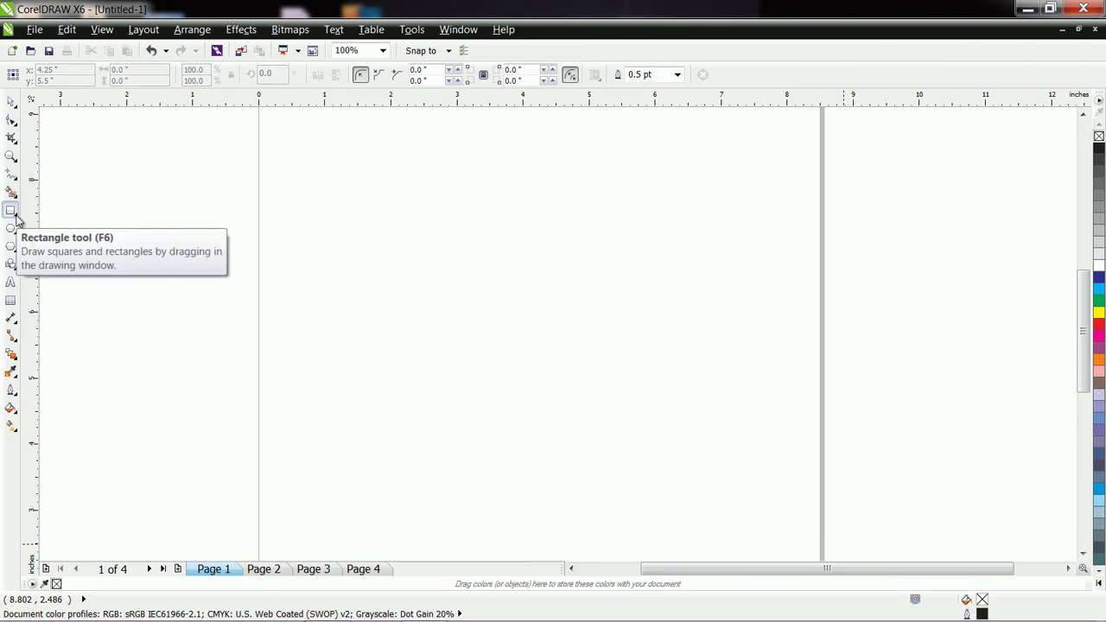
click(16, 218)
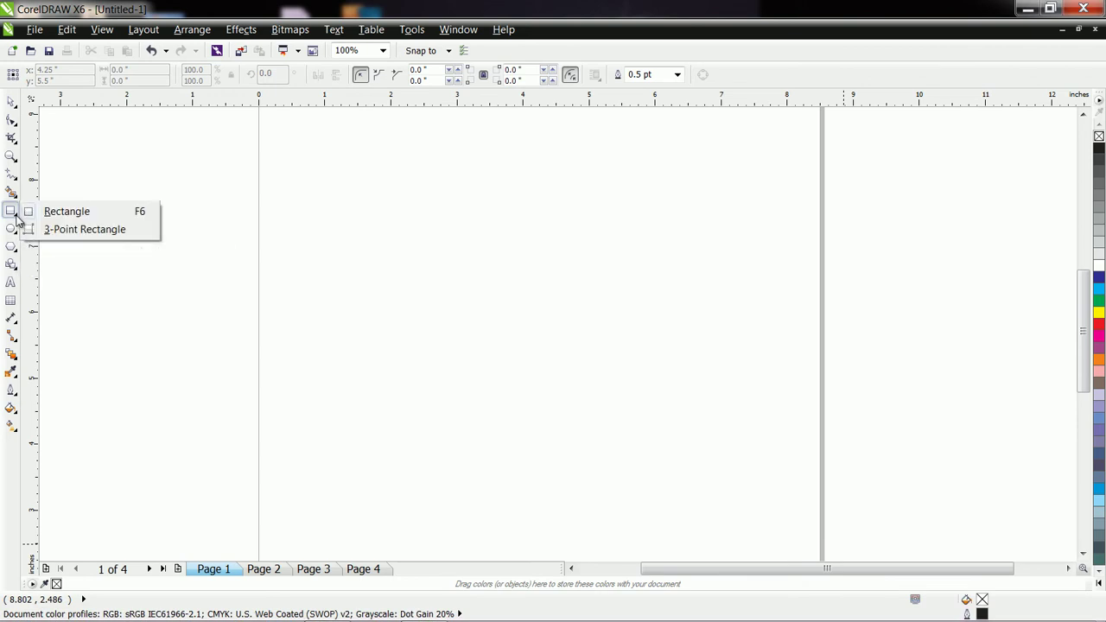
click(66, 213)
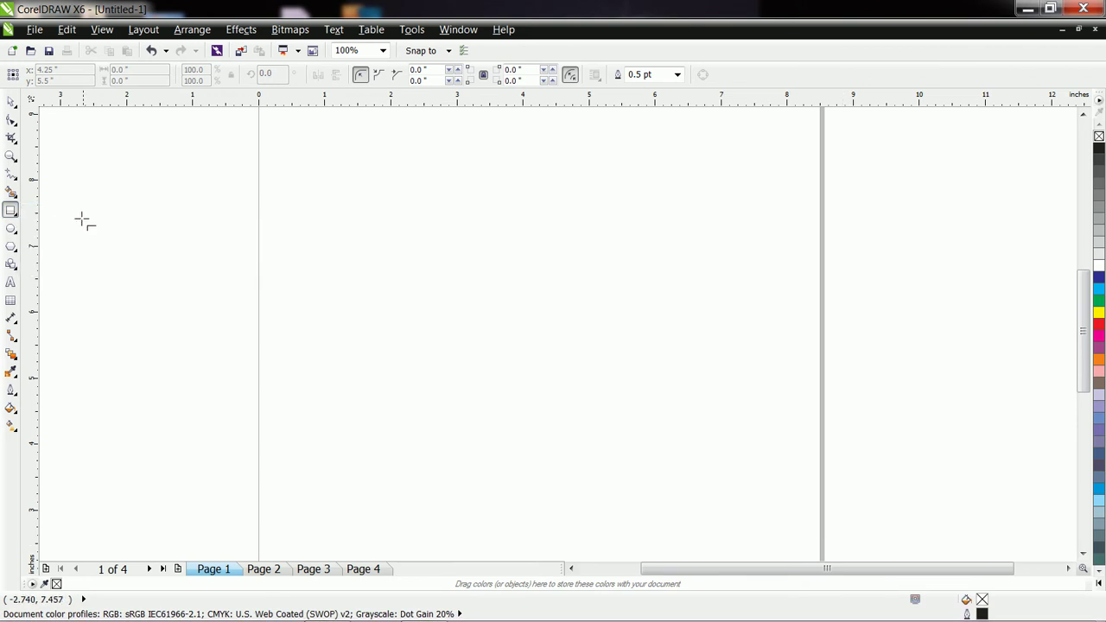
drag(380, 226, 612, 377)
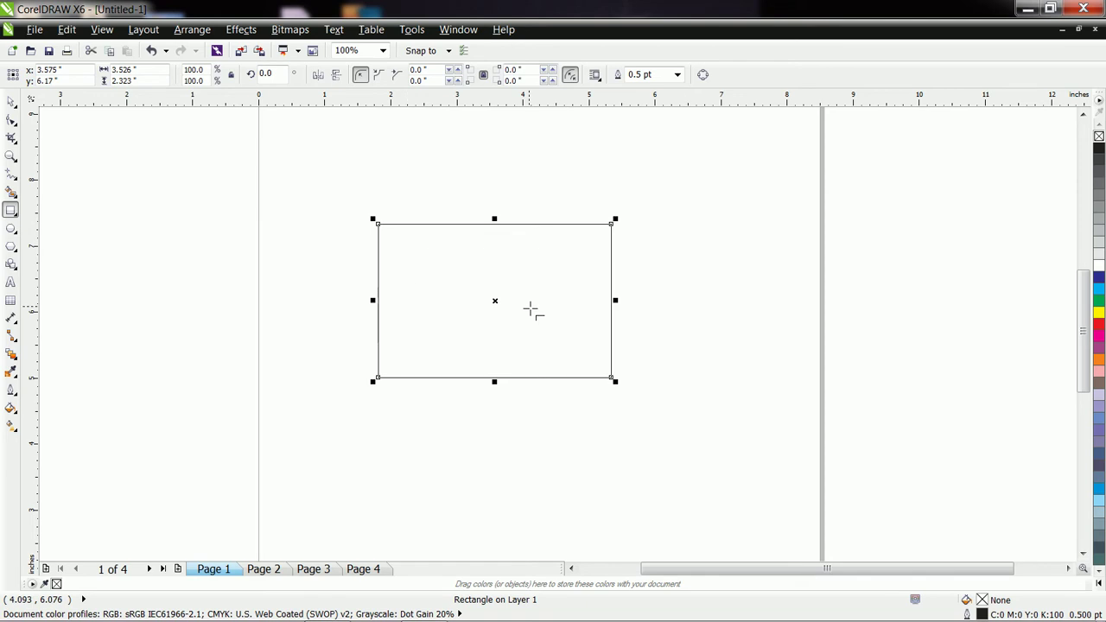
click(11, 101)
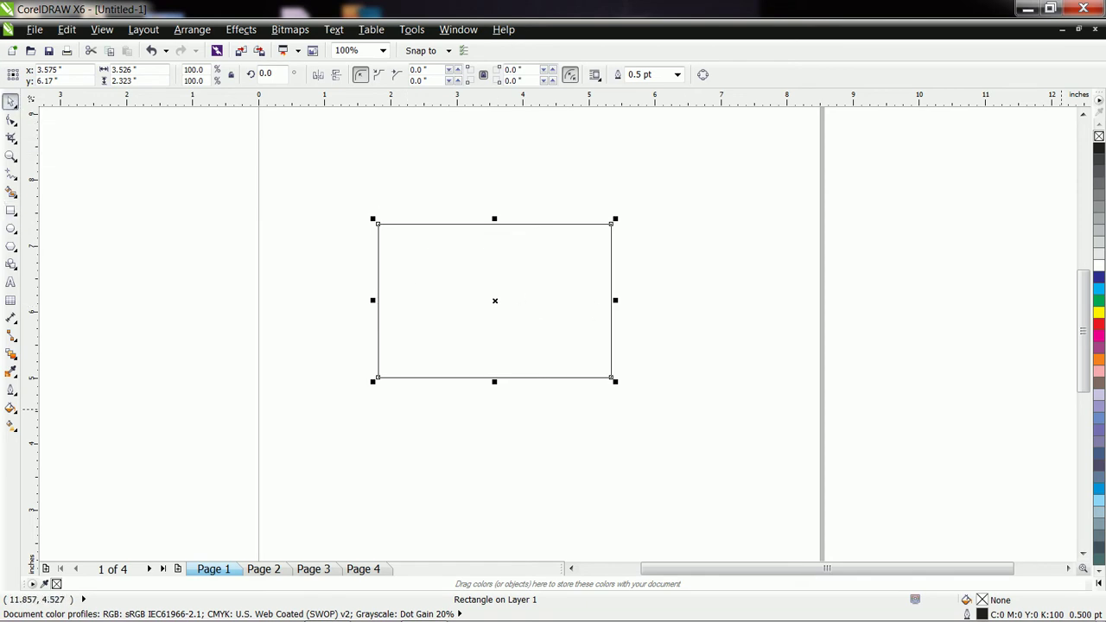
click(1099, 297)
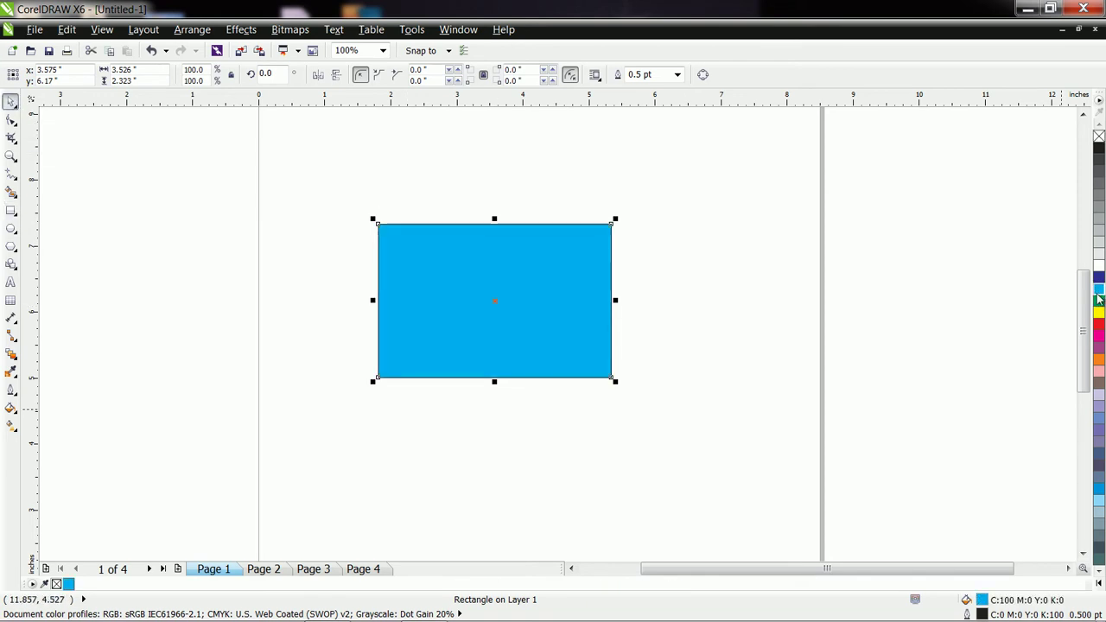
Move the cyan rectangle slightly upward and enlarge it to about 4.14 by 2.77 inches
mouse_move(501, 314)
mouse_down()
mouse_move(542, 297)
mouse_move(510, 322)
mouse_up()
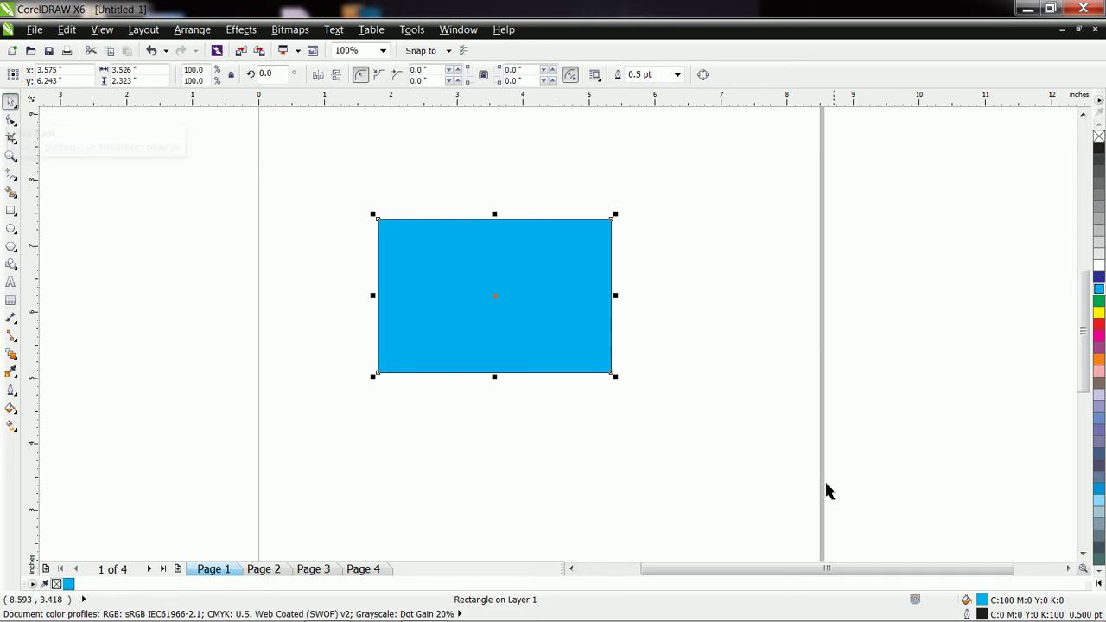
mouse_move(617, 380)
mouse_down()
mouse_move(553, 339)
mouse_move(643, 396)
mouse_move(596, 363)
mouse_move(630, 388)
mouse_up()
mouse_move(629, 302)
mouse_down()
mouse_move(518, 301)
mouse_move(639, 302)
mouse_up()
mouse_move(509, 387)
mouse_down()
mouse_move(510, 452)
mouse_move(510, 391)
mouse_up()
drag(638, 391, 691, 412)
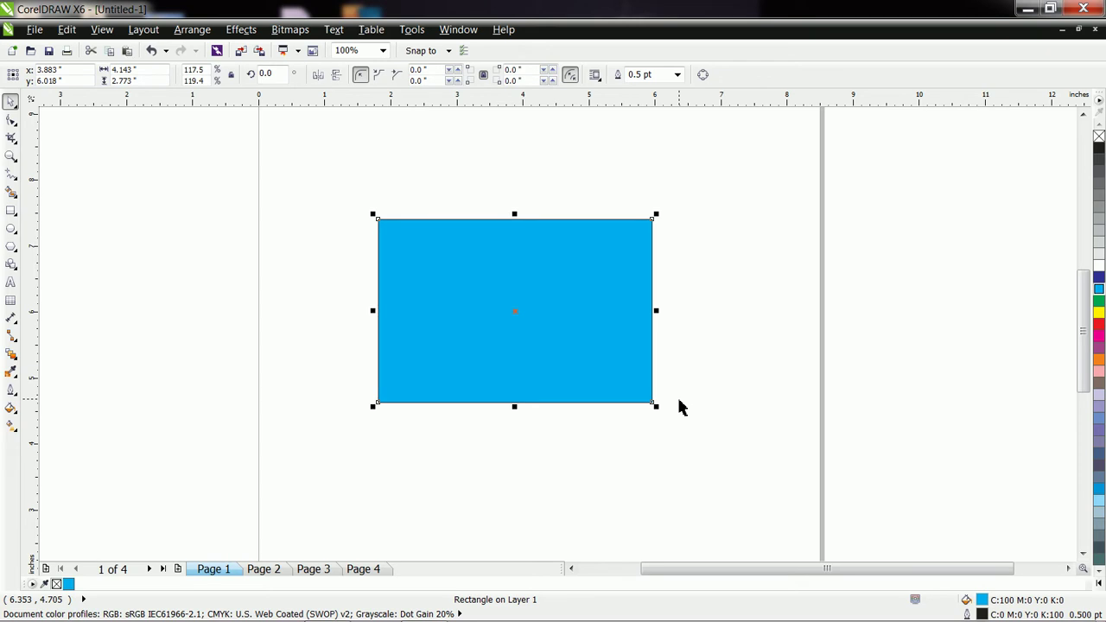
Make a red-filled duplicate of the cyan rectangle and shrink it about its center to about 2.81 by 1.96 inches
click(1098, 324)
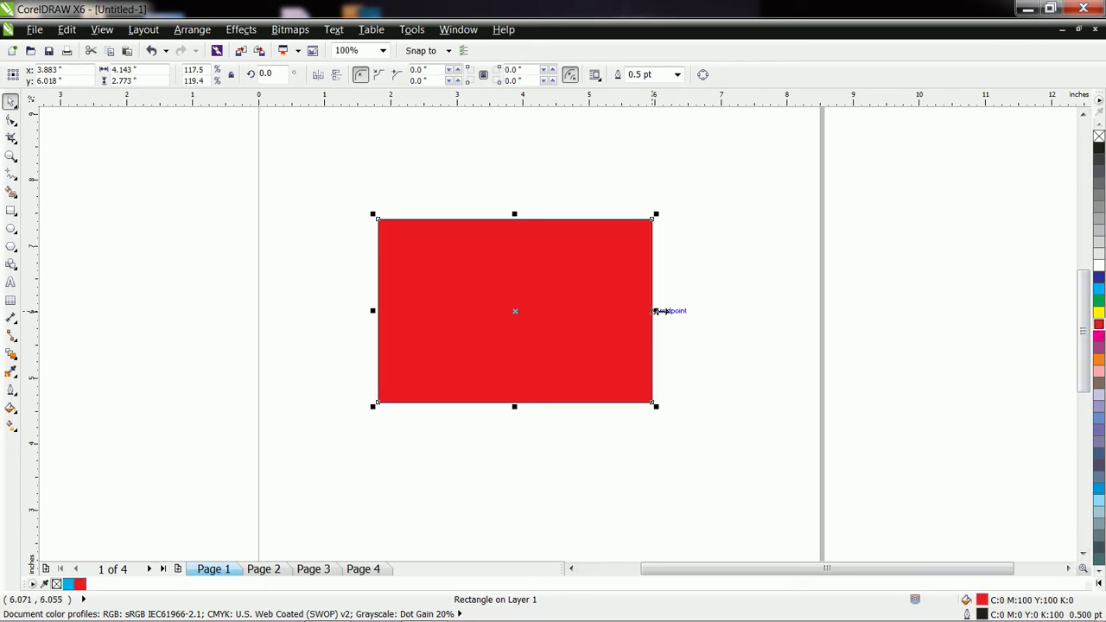
drag(655, 311, 613, 310)
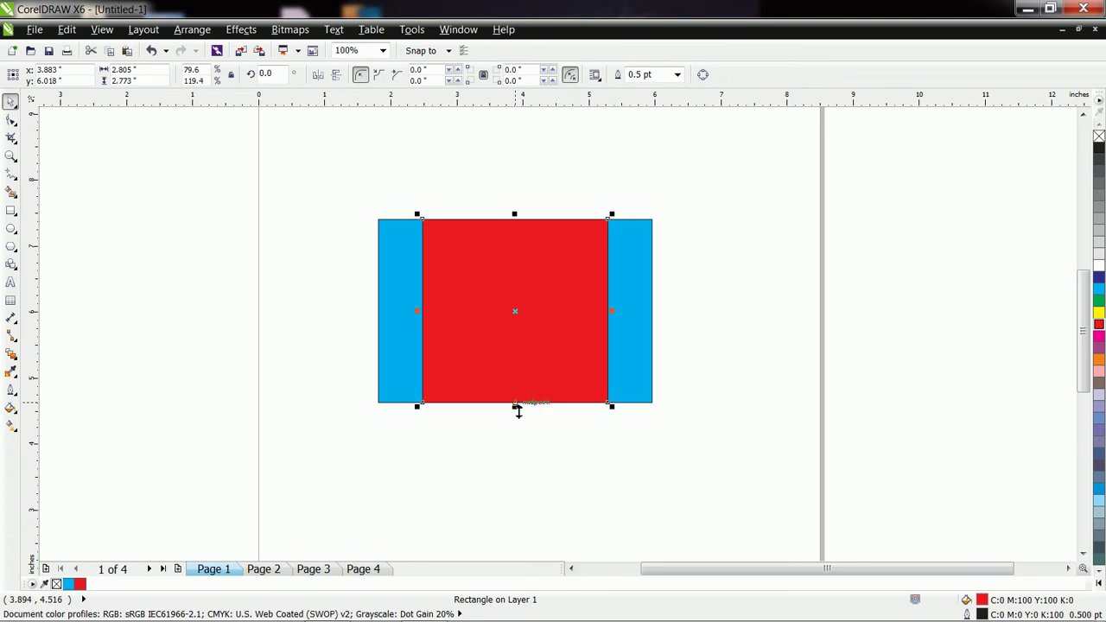
drag(516, 407, 517, 384)
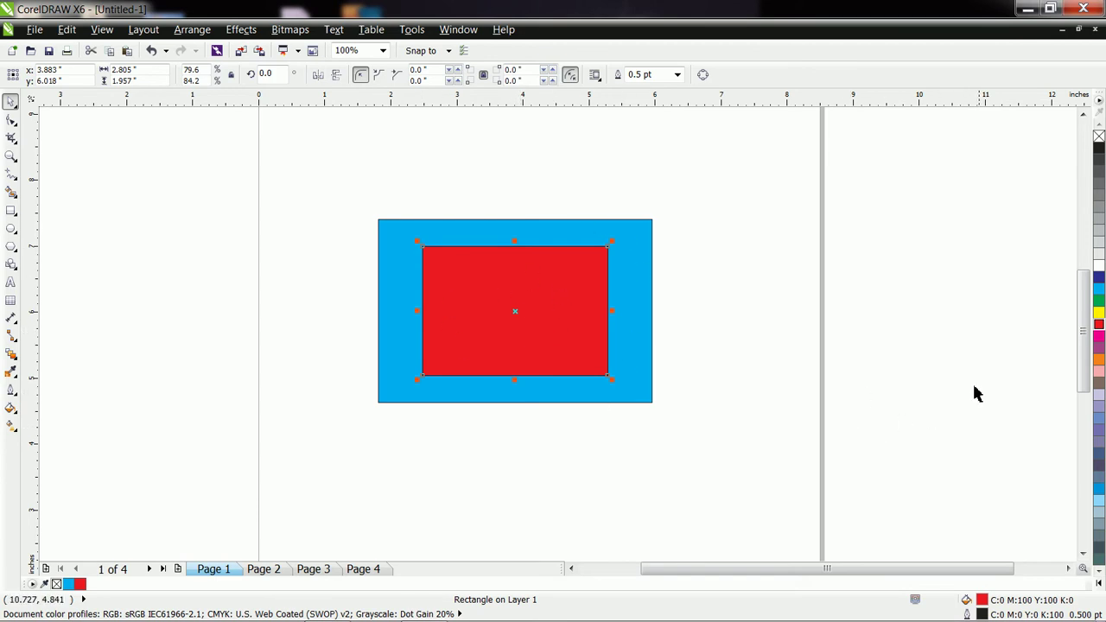
Make a green-filled duplicate of the red rectangle and shrink it about its center to about 1.97 by 1.37 inches
click(1099, 301)
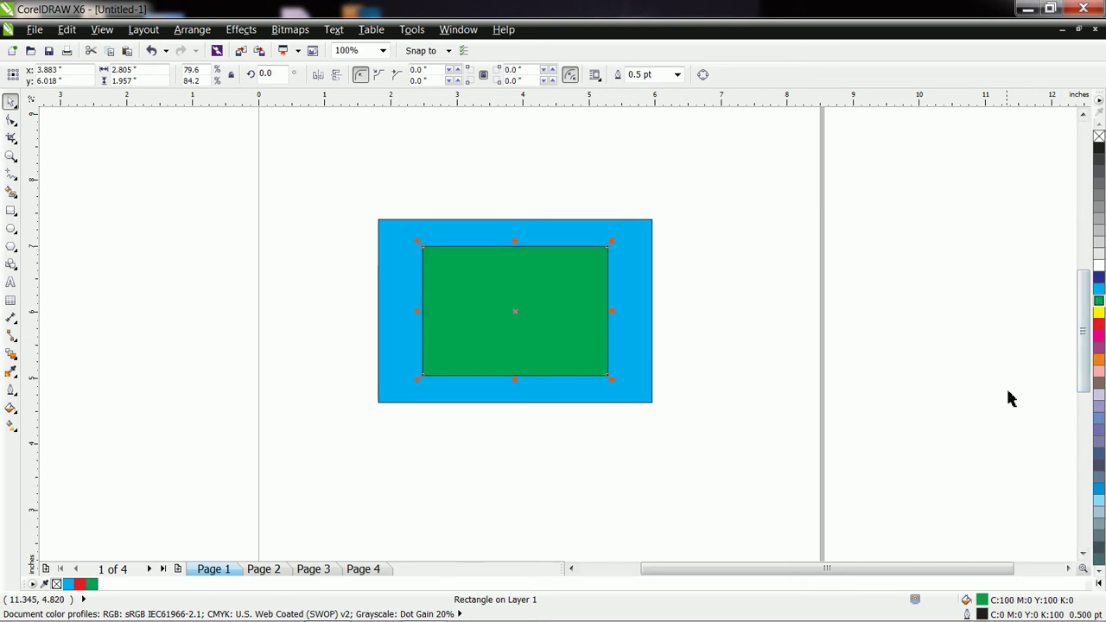
drag(611, 380, 596, 361)
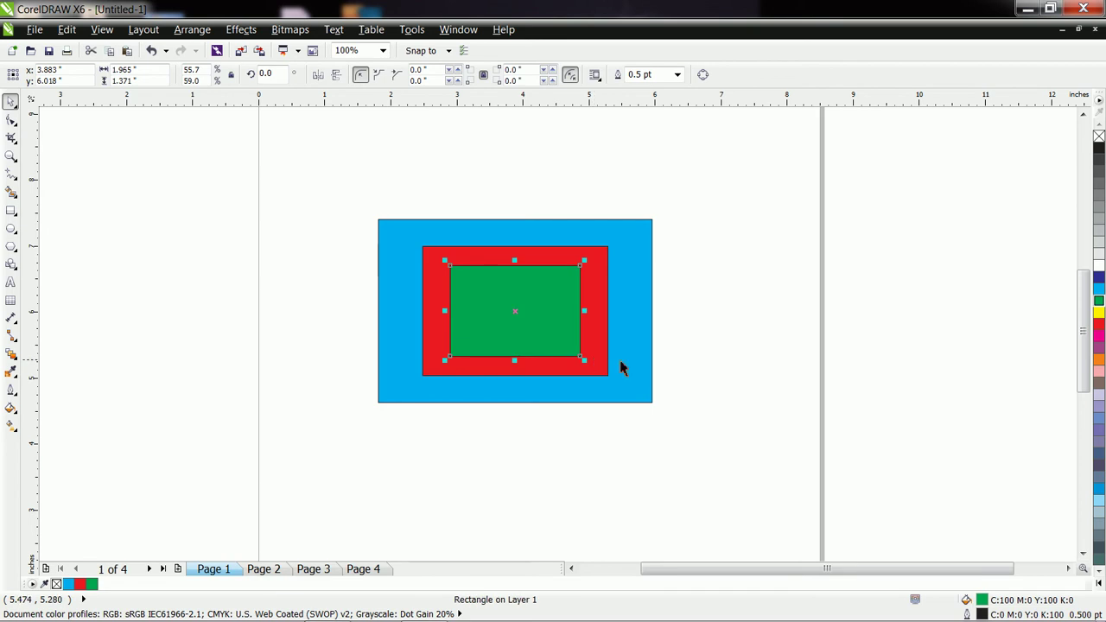
click(867, 384)
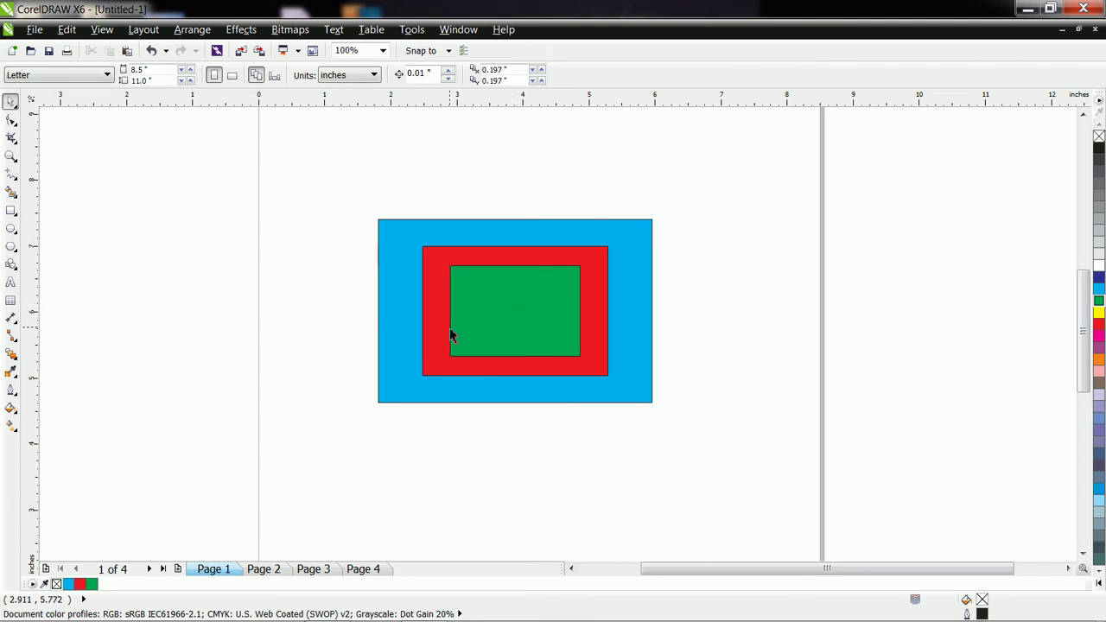
Draw an ellipse about 1.27 by 1.14 inches beside the nested rectangles and fill it with the C60 M40 blue
click(12, 230)
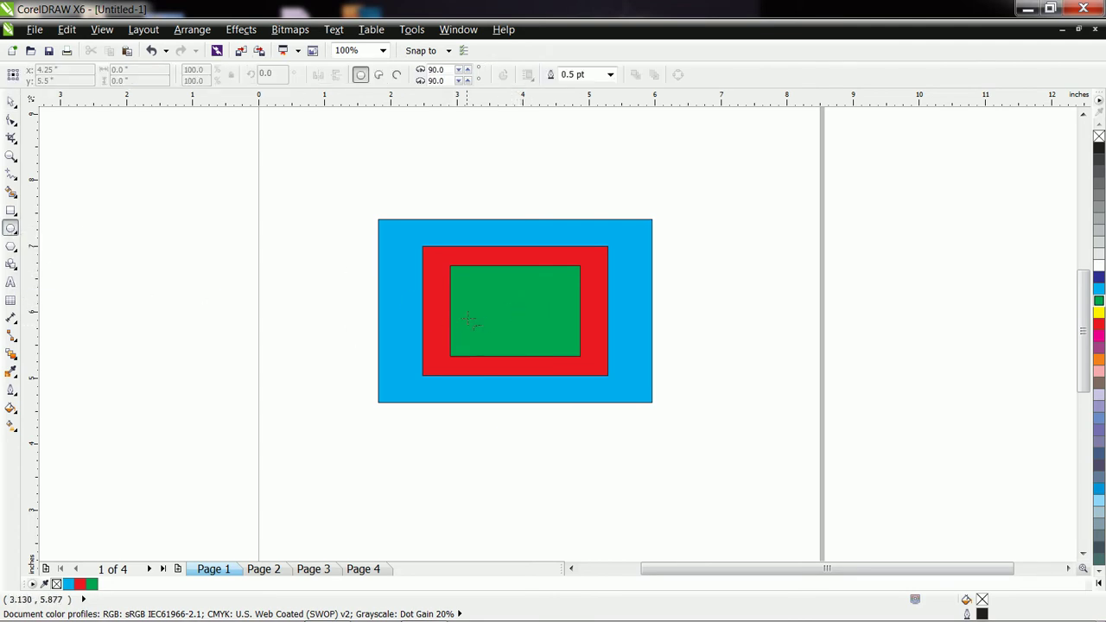
drag(701, 328, 788, 407)
click(1099, 419)
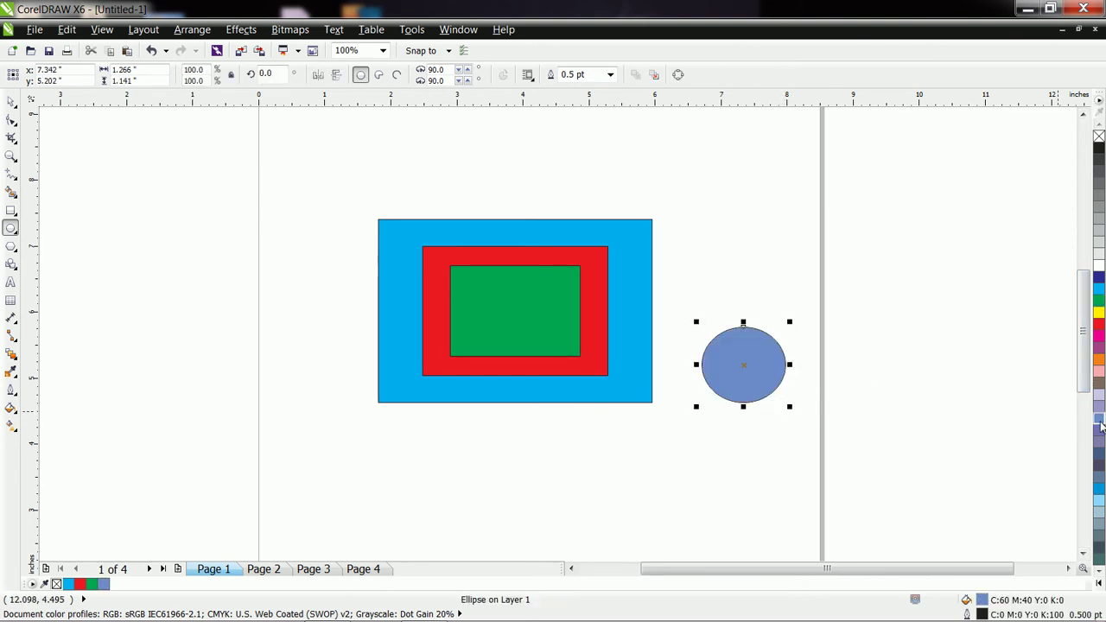
Move the blue ellipse onto the center of the green rectangle
key(space)
click(742, 363)
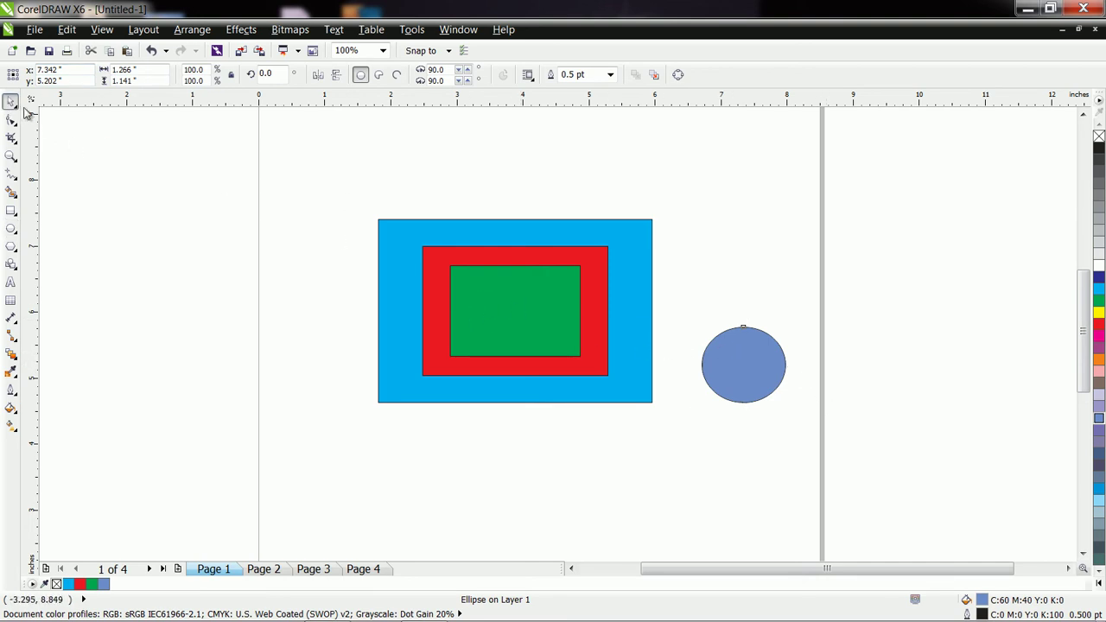
click(742, 372)
click(743, 370)
drag(743, 369, 516, 310)
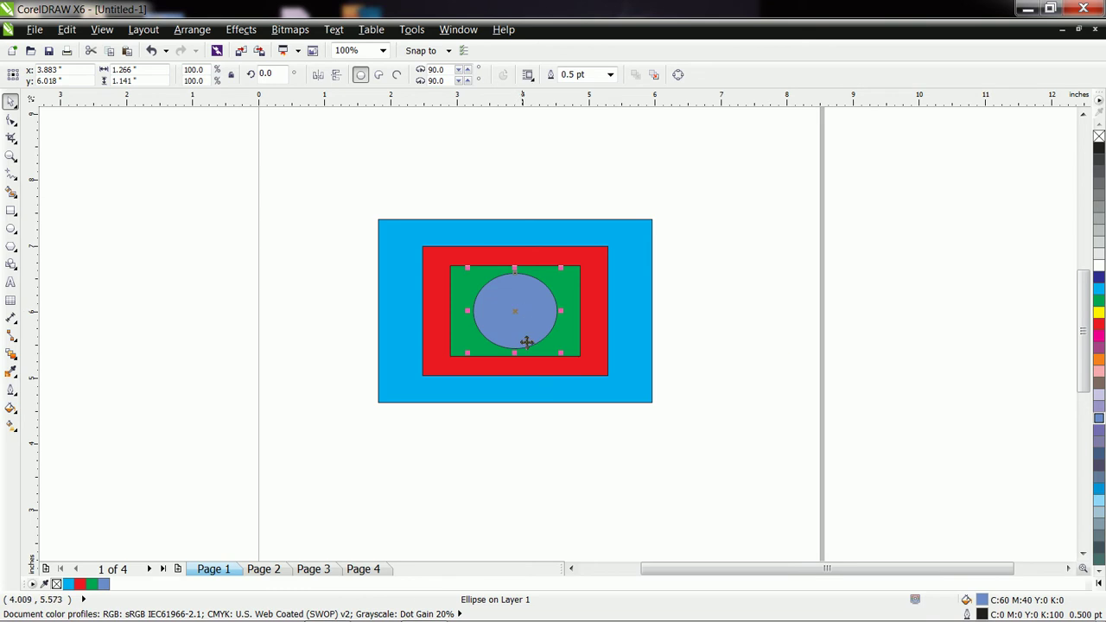
Reposition and stretch the ellipse until it touches all four edges of the green rectangle
drag(516, 352, 517, 365)
drag(561, 321, 584, 314)
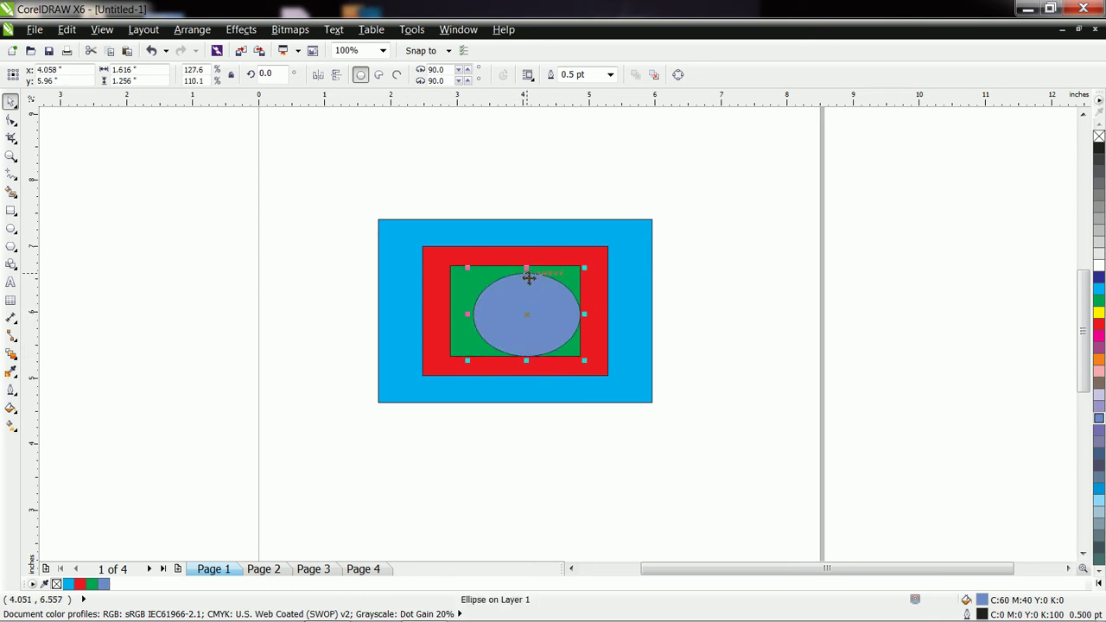
drag(526, 275, 521, 267)
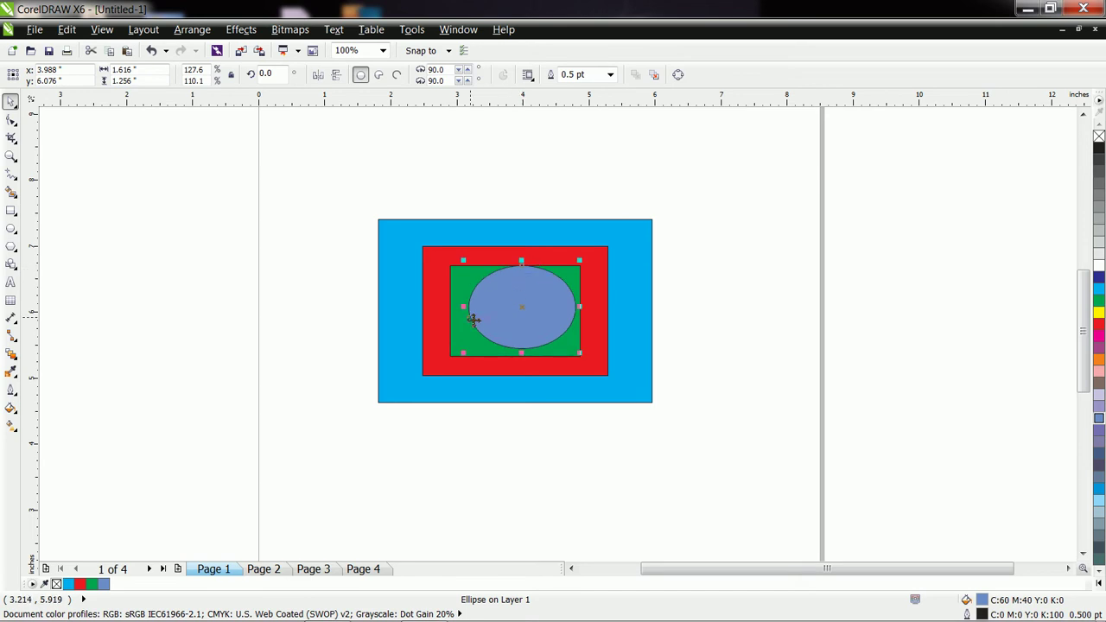
drag(466, 309, 443, 308)
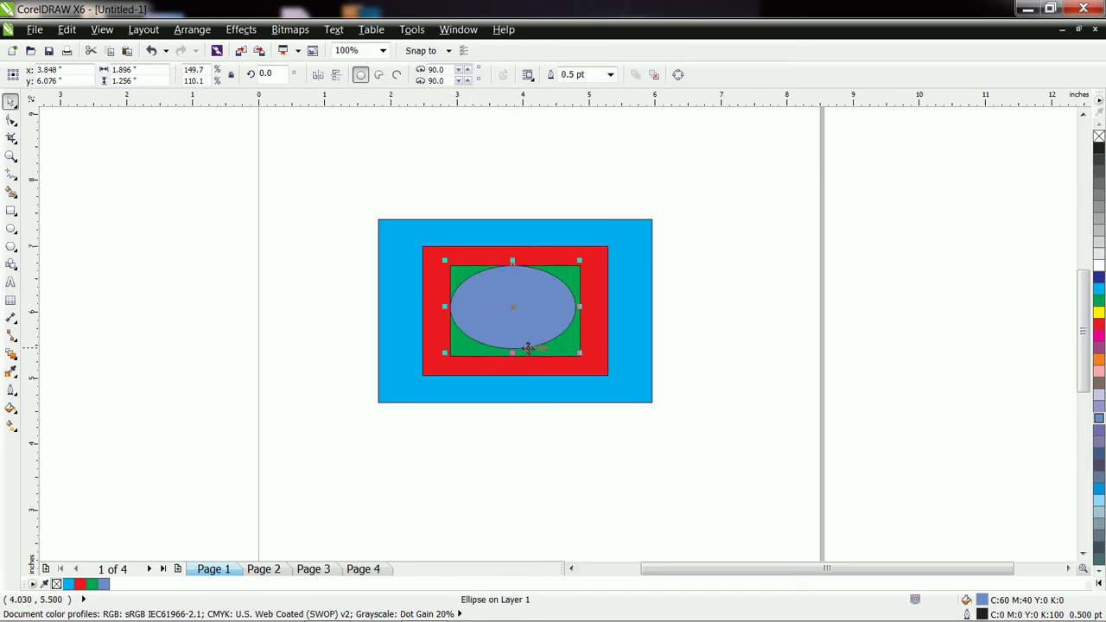
drag(515, 354, 518, 363)
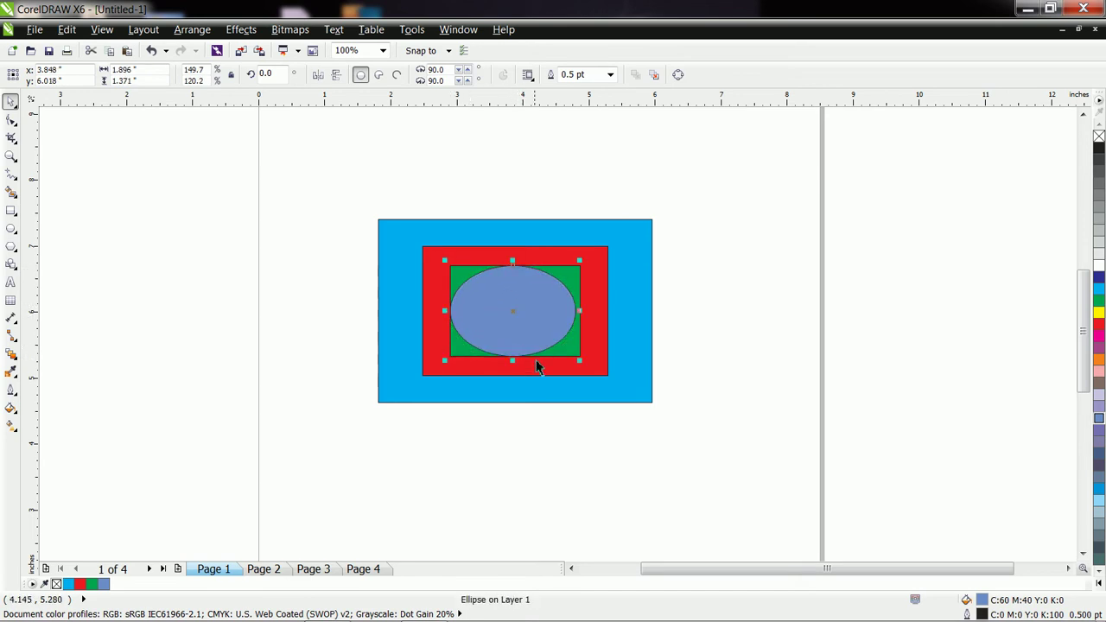
drag(583, 311, 587, 312)
click(697, 310)
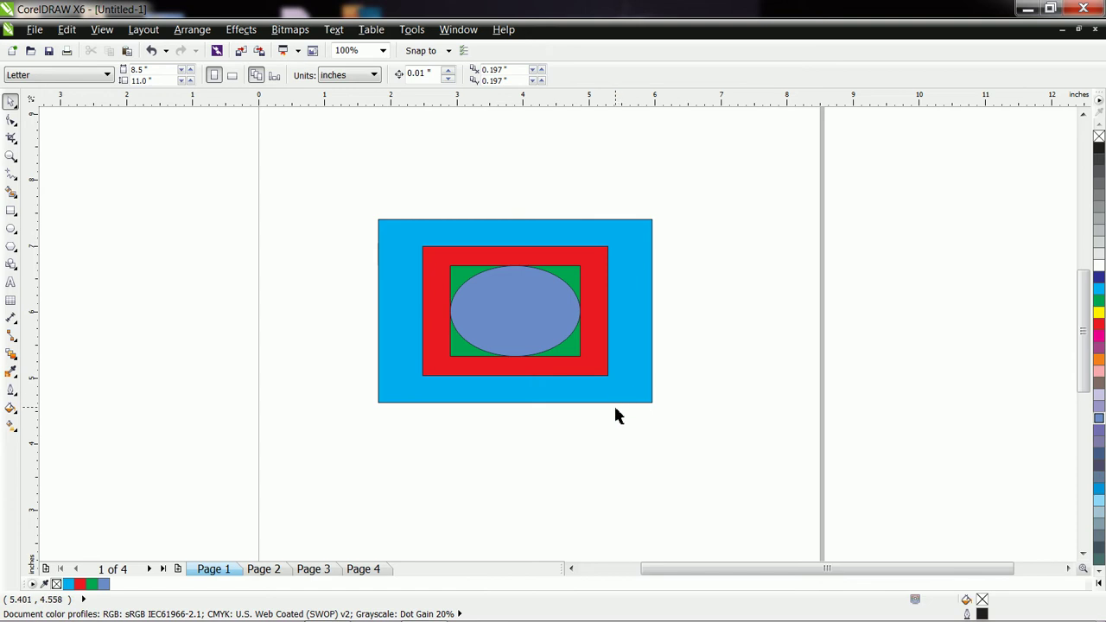
Rotate the cyan rectangle counterclockwise about its center to about 37 degrees behind the other shapes
click(648, 250)
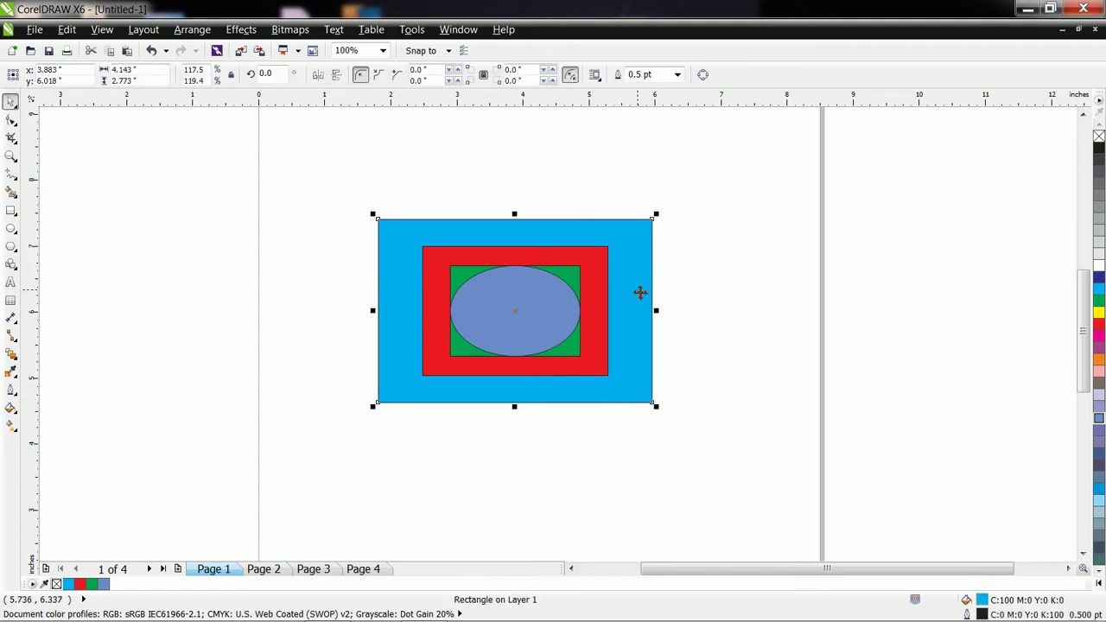
click(639, 292)
click(668, 390)
click(652, 389)
click(644, 366)
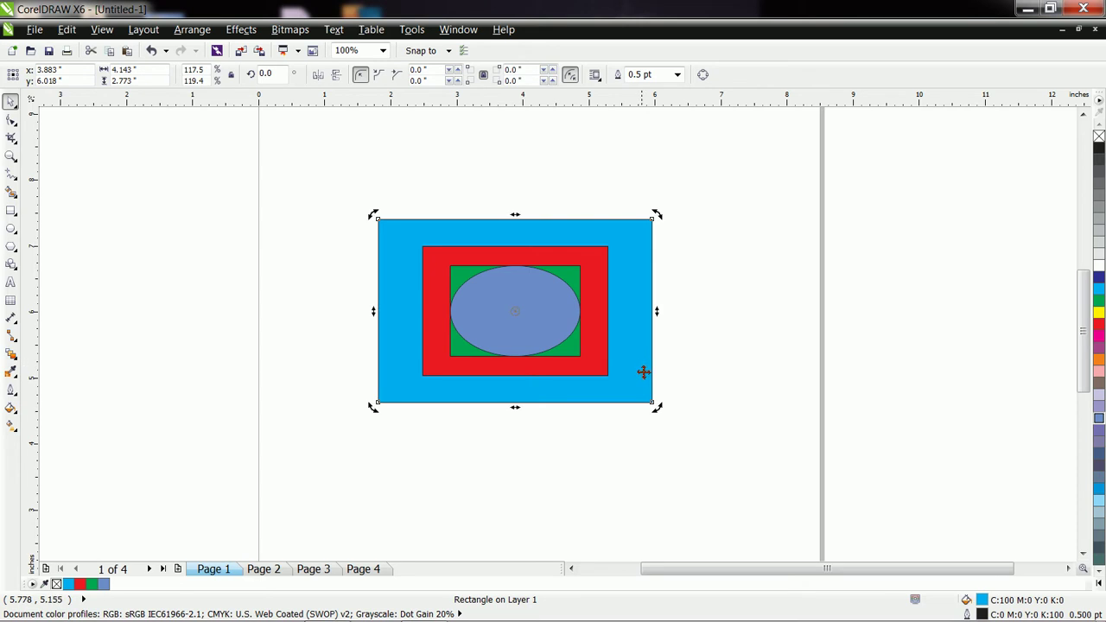
drag(658, 411, 691, 369)
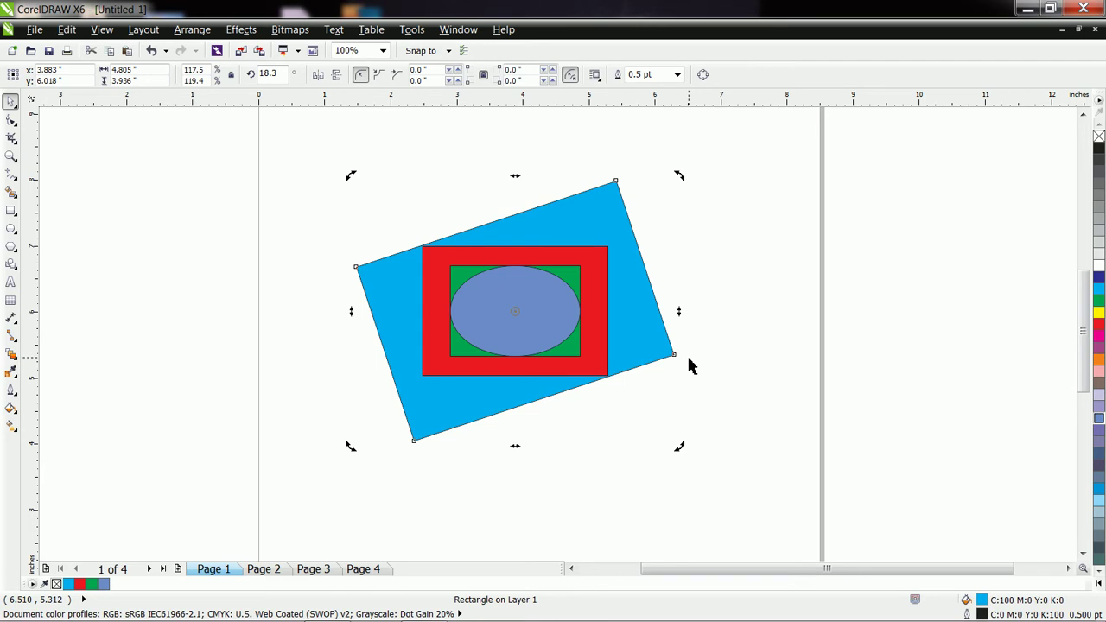
drag(682, 450, 713, 391)
Separate the shapes, moving the red, green and ellipse group of objects to the page's upper left and the cyan rectangle beside them
click(573, 207)
drag(573, 208, 803, 249)
drag(376, 224, 596, 374)
drag(536, 324, 278, 210)
drag(713, 346, 516, 291)
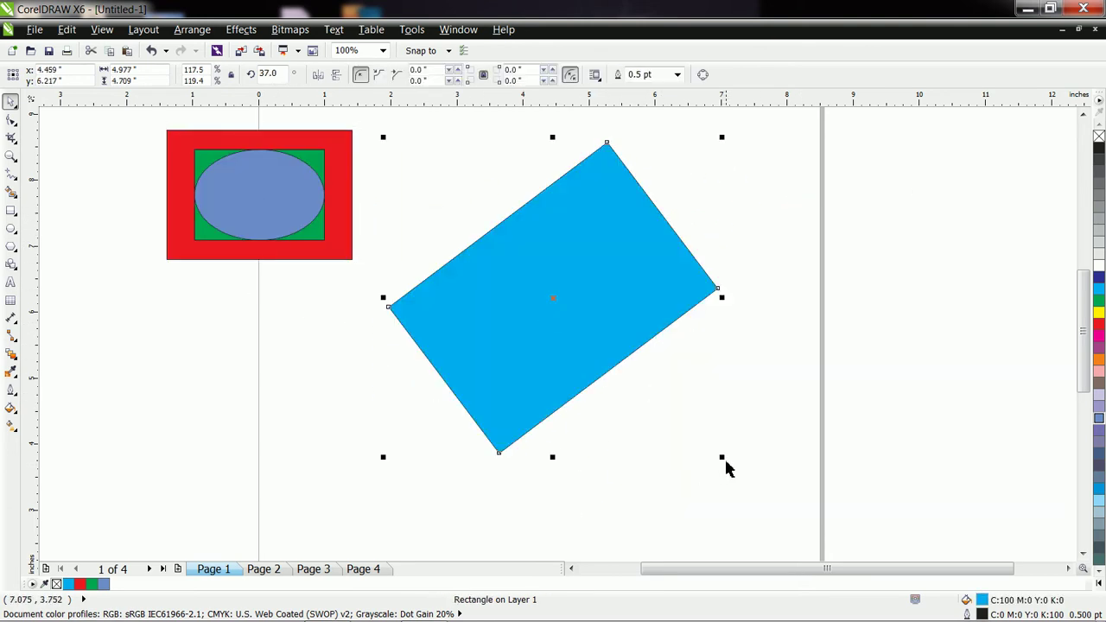
Scale the rotated cyan rectangle down to about 4.51 inches wide and flatten its height to about 1.42 inches
drag(722, 458, 712, 430)
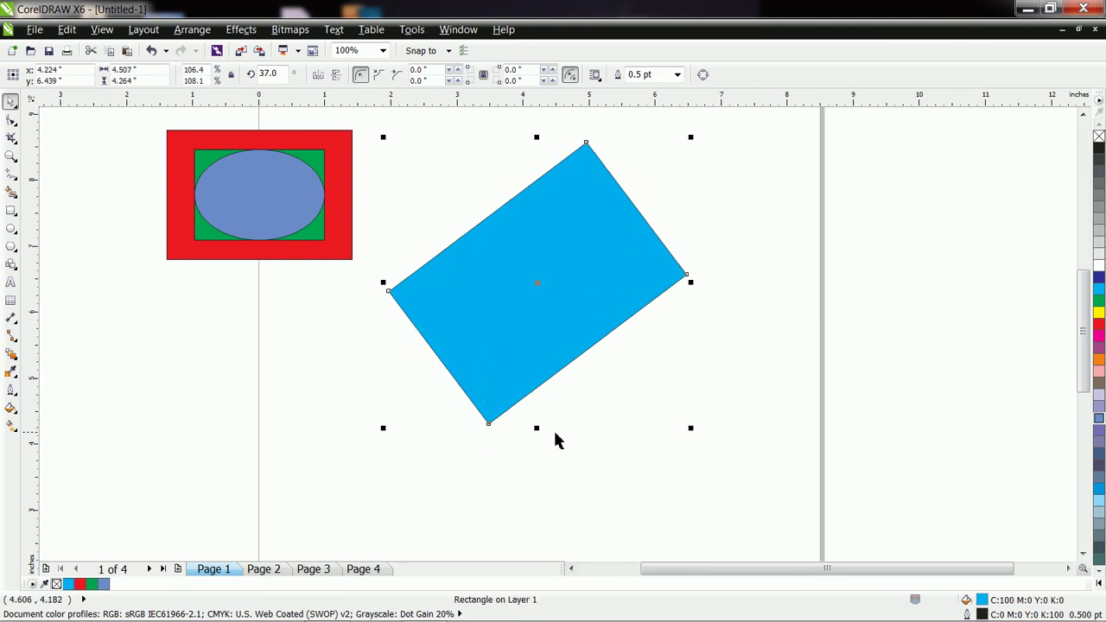
drag(538, 427, 548, 340)
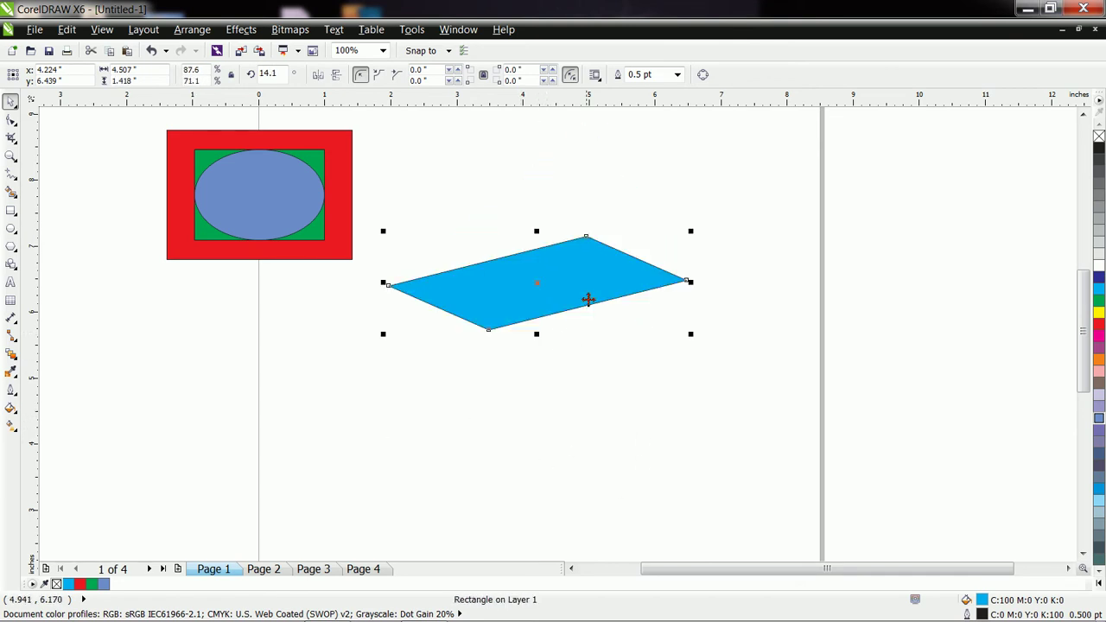
Squash the cyan shape vertically about its center to about 0.34 inches high
key(Escape)
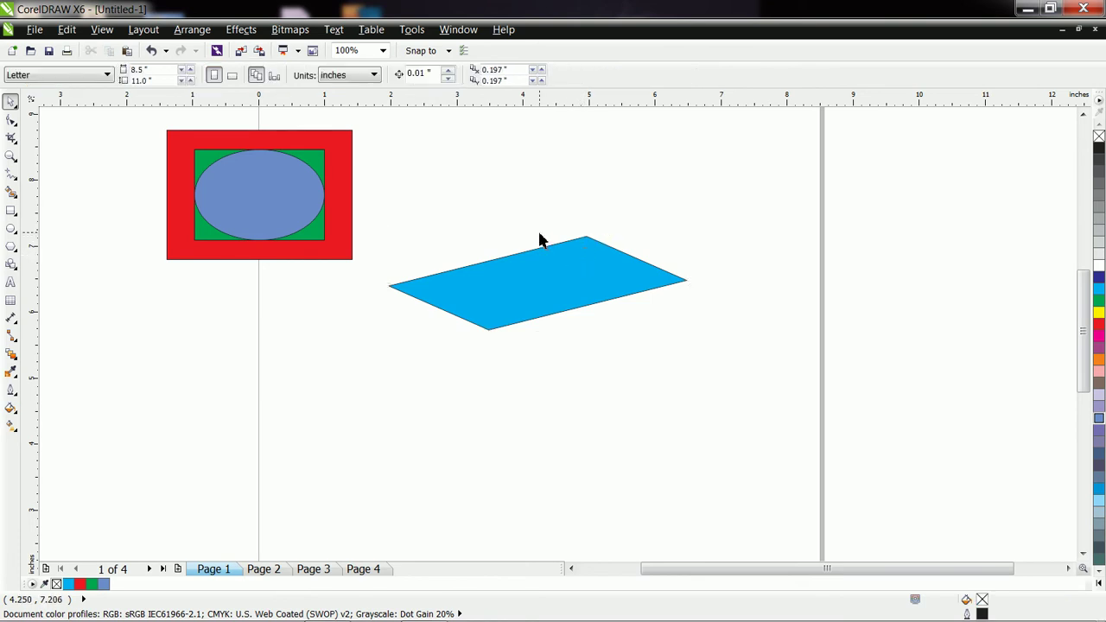
click(542, 270)
drag(538, 230, 543, 268)
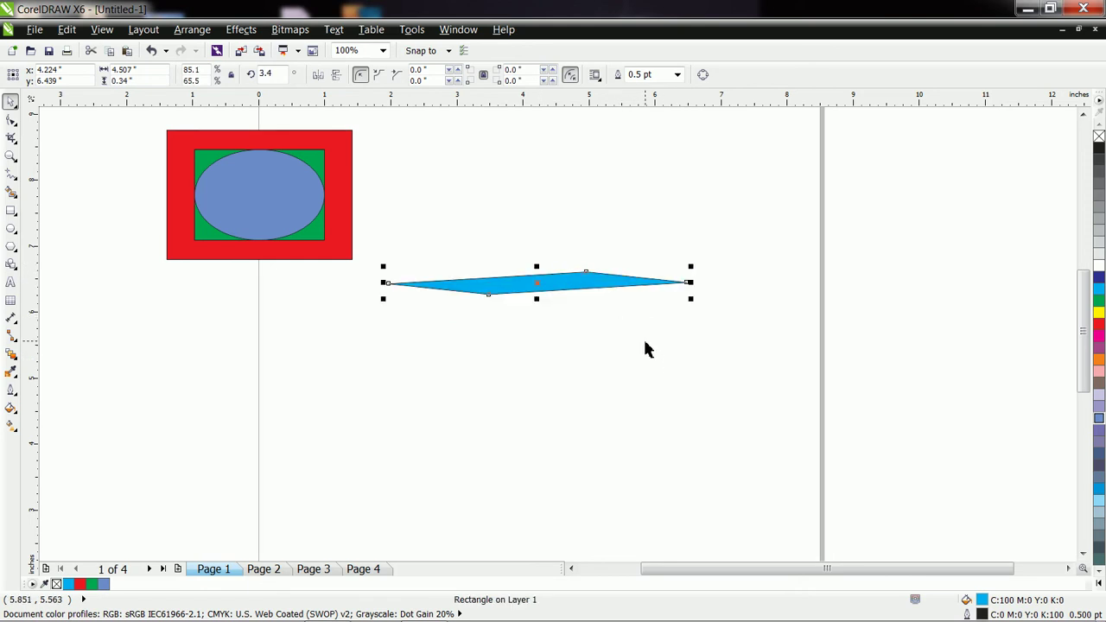
Undo the recent edits until the unrotated cyan rectangle is back behind the red, green and ellipse shapes
key(ctrl+z)
key(ctrl+z)
key(ctrl+z)
key(ctrl+z)
key(ctrl+z)
key(ctrl+z)
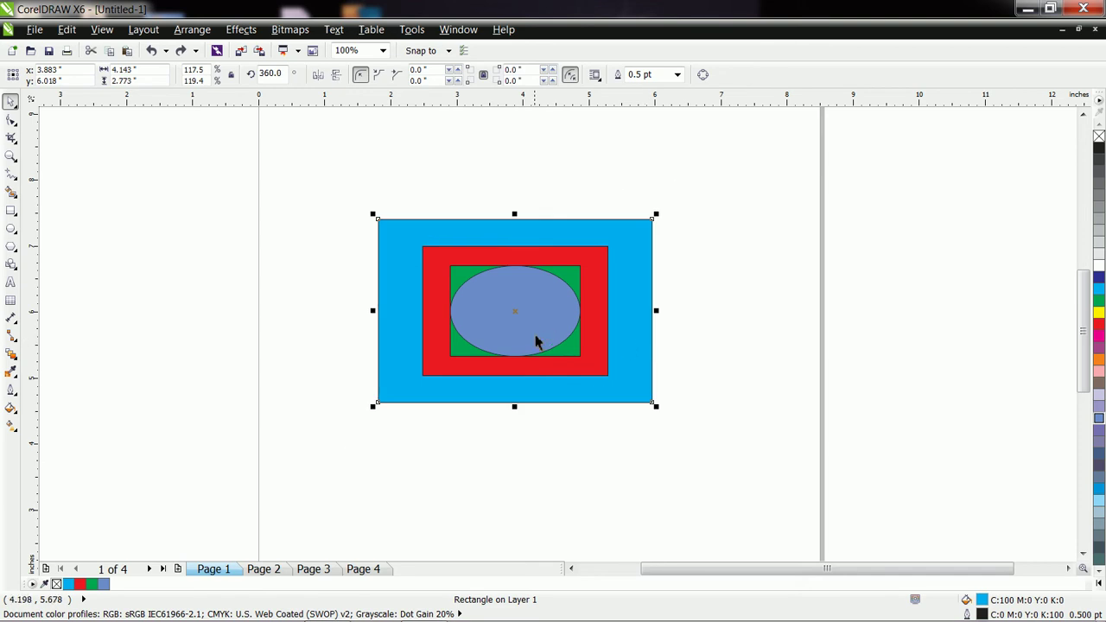
Select the red rectangle, green rectangle and ellipse together and move them off the cyan rectangle, across the page's left edge
click(423, 200)
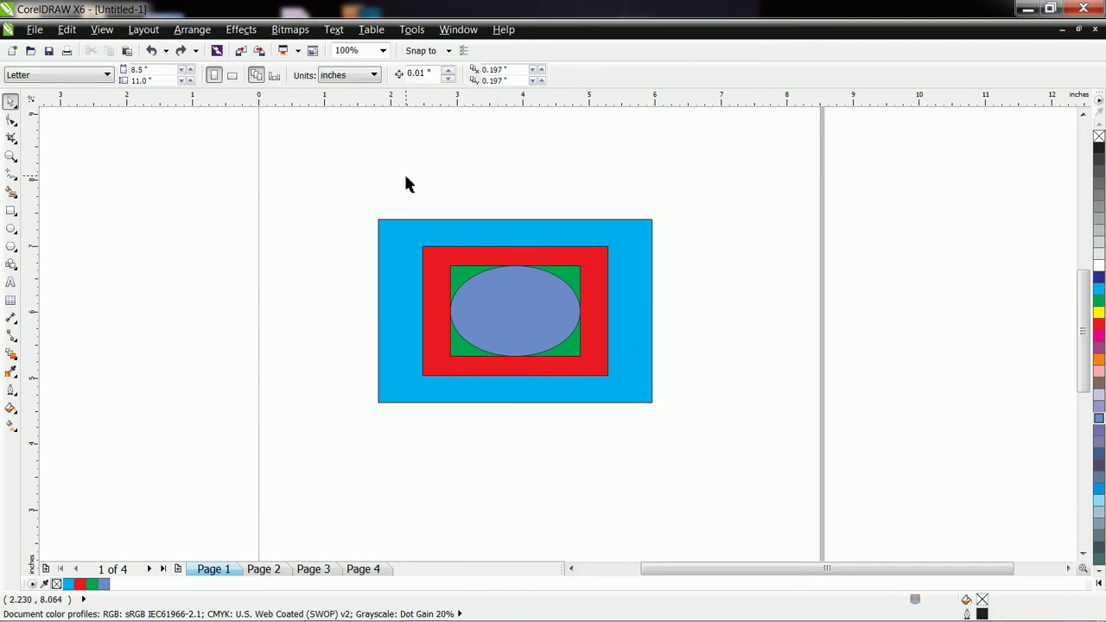
drag(403, 181, 626, 400)
drag(625, 400, 632, 400)
drag(631, 400, 631, 400)
drag(529, 314, 189, 196)
Flatten the cyan rectangle into a bar about 0.22 inches high and add a copy rotated about 23 degrees around its center
click(540, 352)
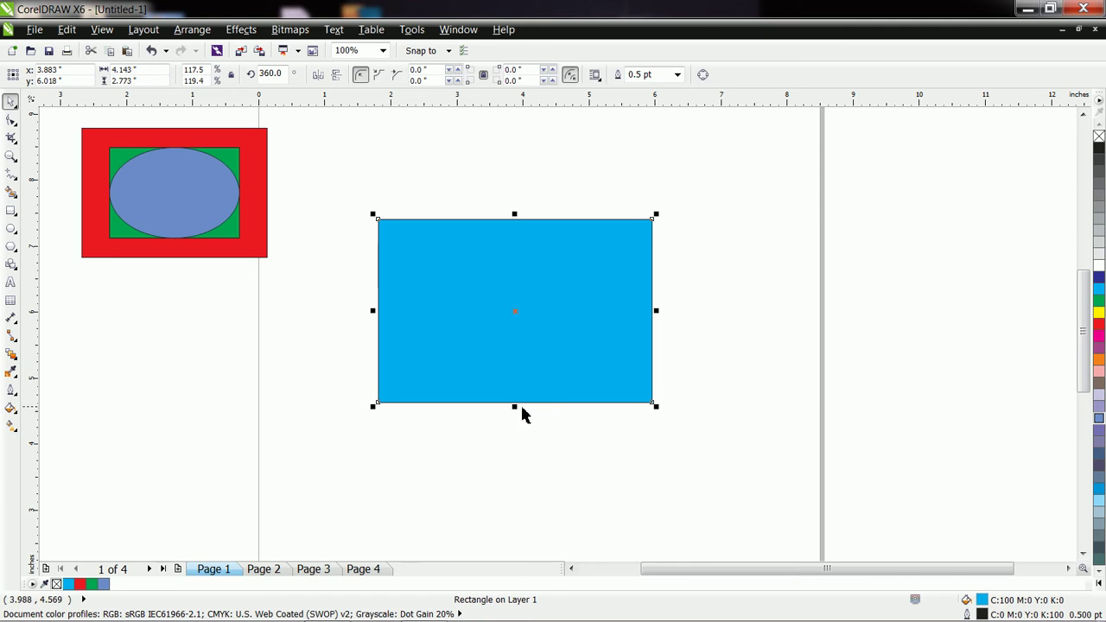
drag(515, 404, 511, 235)
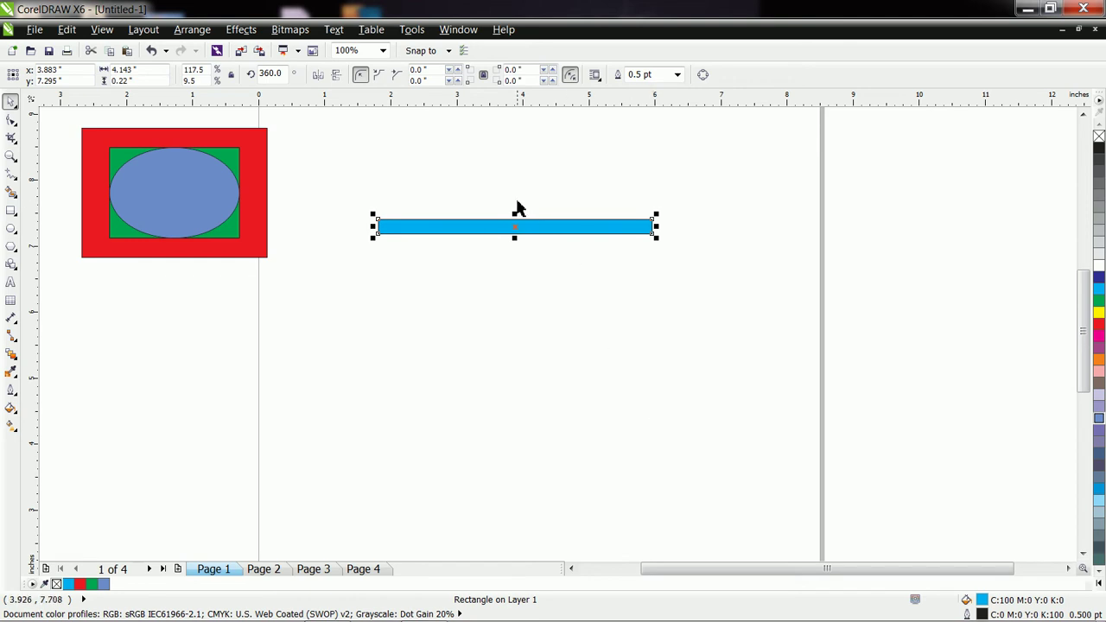
click(520, 230)
drag(656, 242, 649, 188)
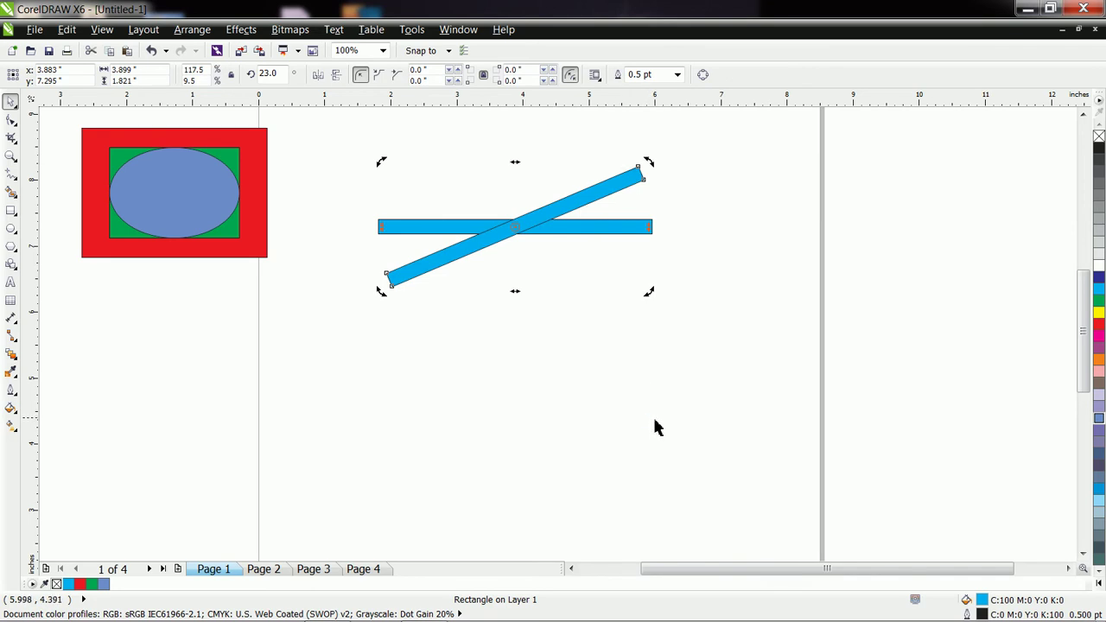
Add two more copies of the cyan bar around the shared center, rotated to about 46.6 and 72.7 degrees
click(523, 226)
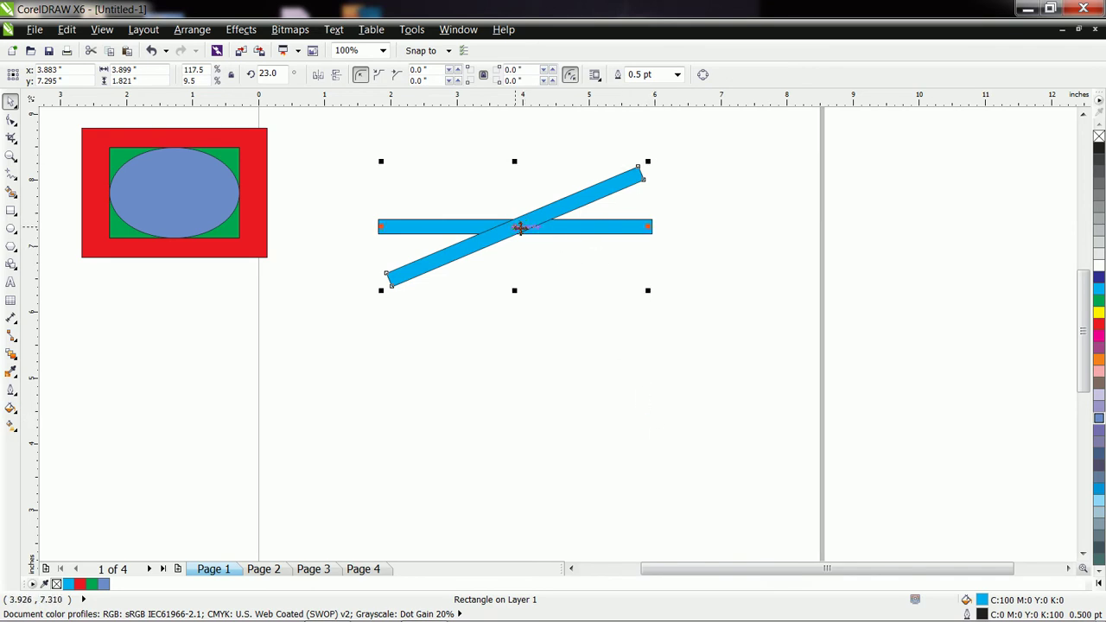
click(521, 227)
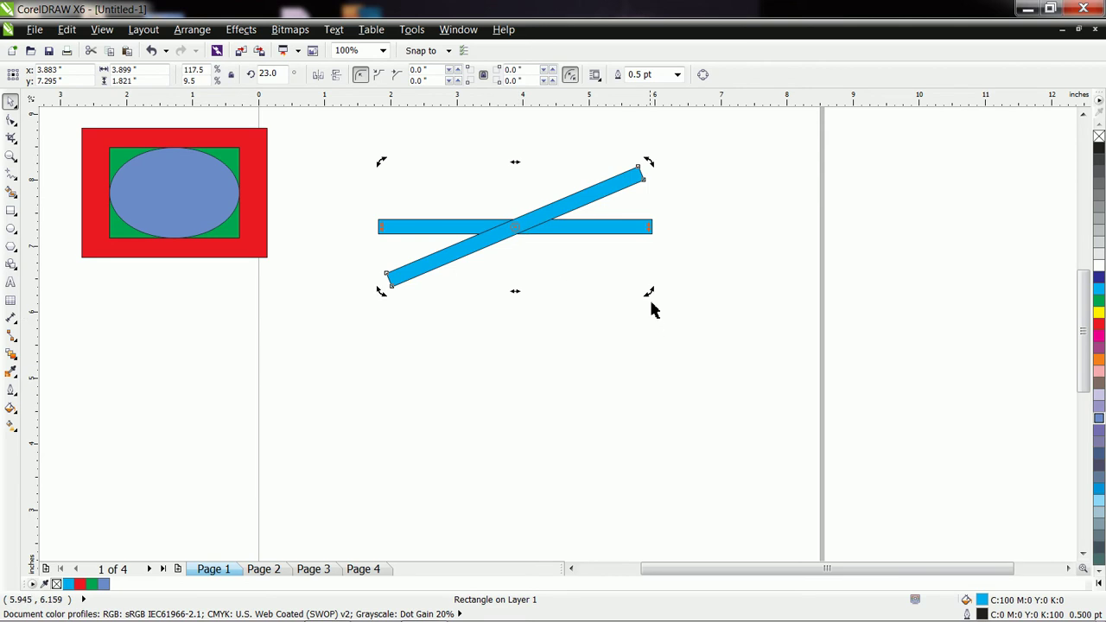
drag(650, 295, 660, 240)
click(1084, 117)
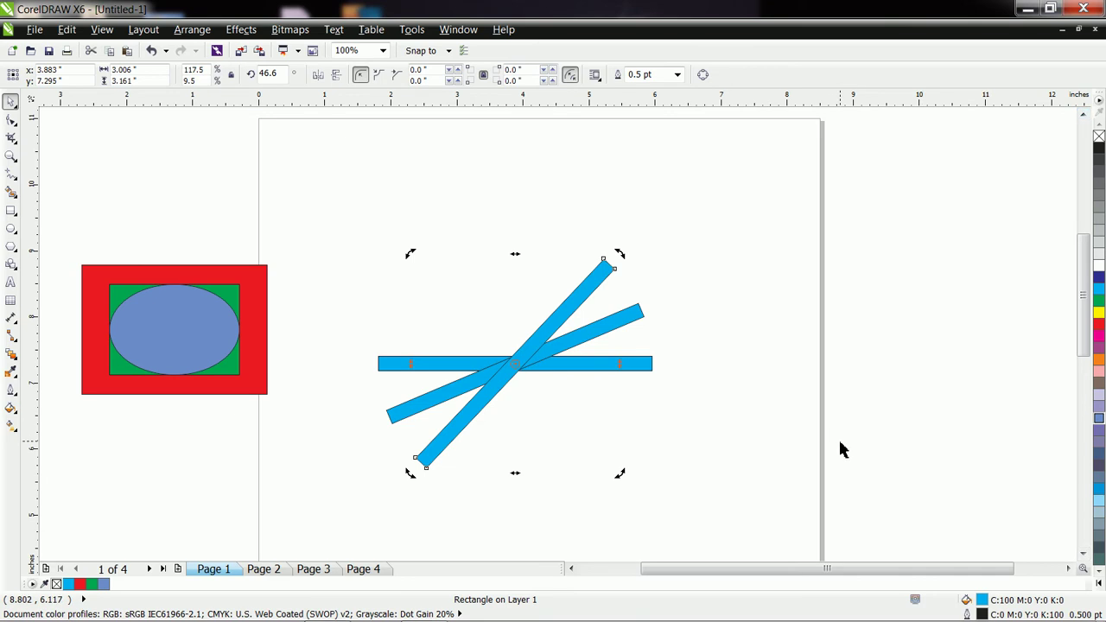
key(Tab)
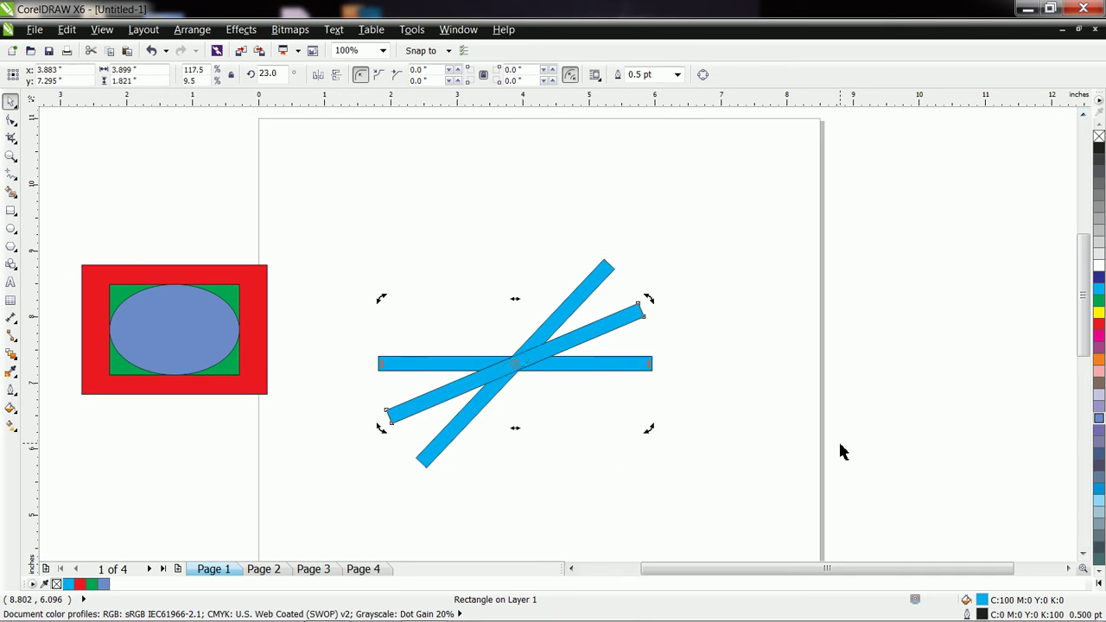
drag(649, 303, 549, 245)
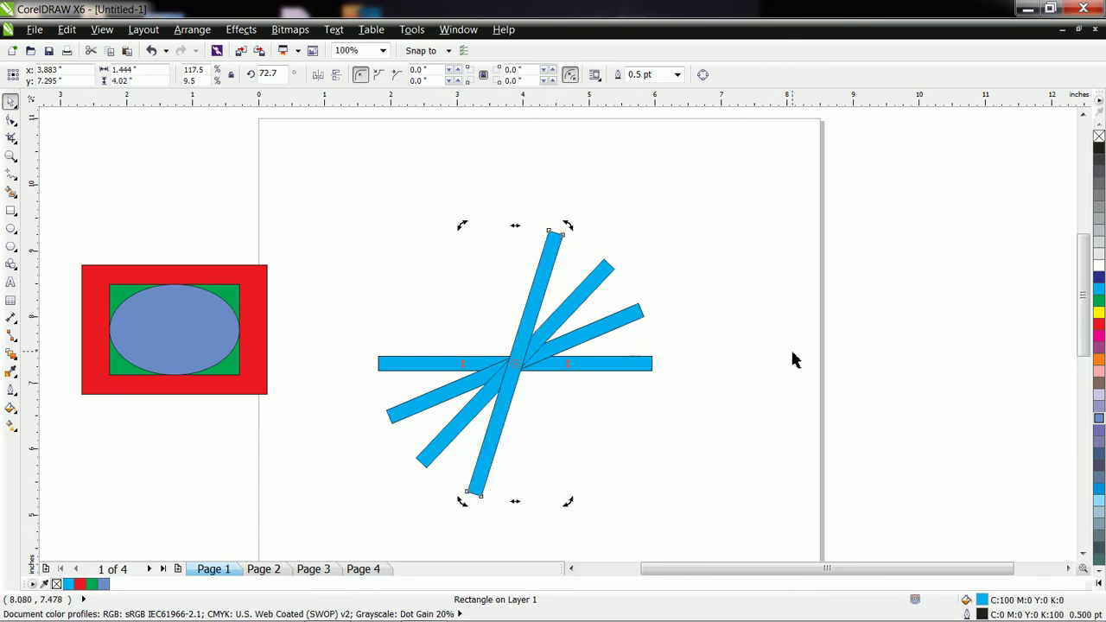
Add three more bar copies around the center, one just past vertical and the others at about 116.6 and 148 degrees
key(Tab)
drag(650, 302, 496, 239)
key(Tab)
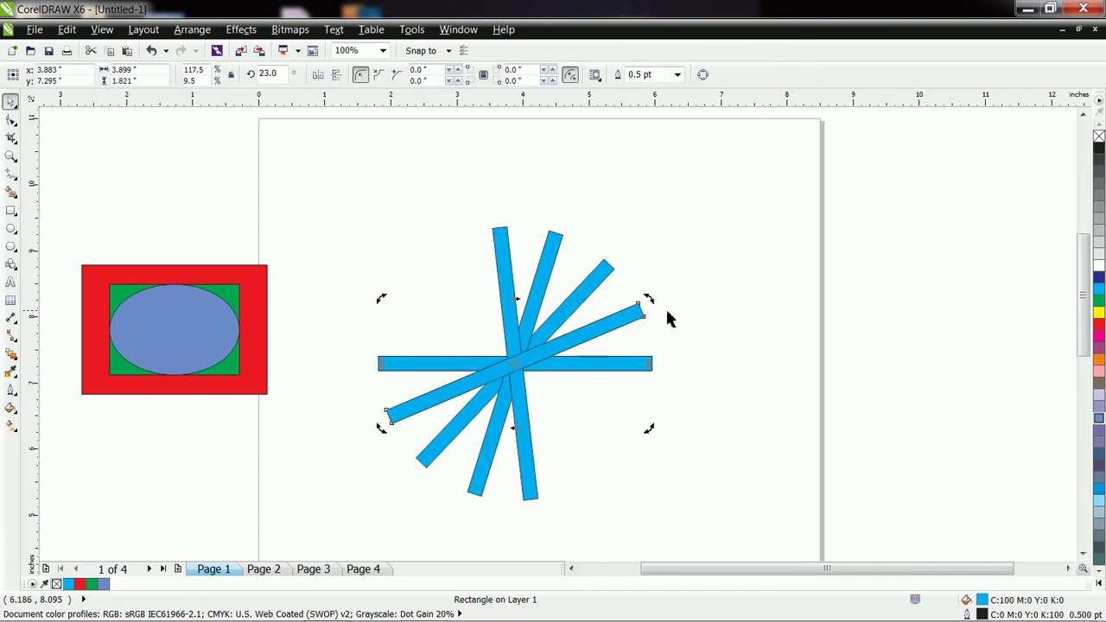
drag(652, 300, 453, 258)
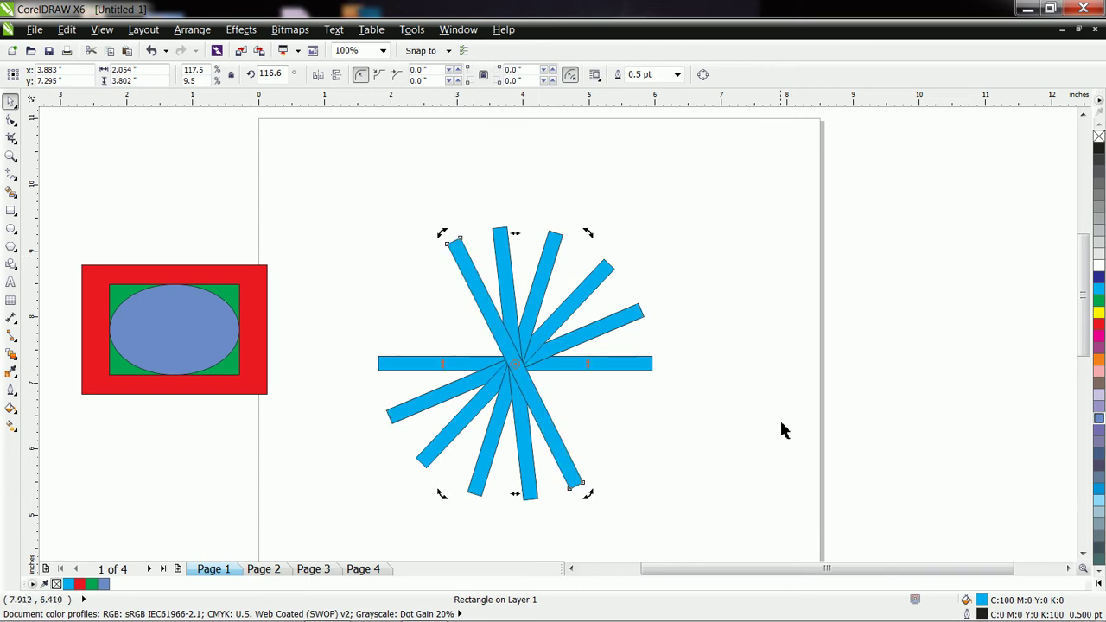
key(Tab)
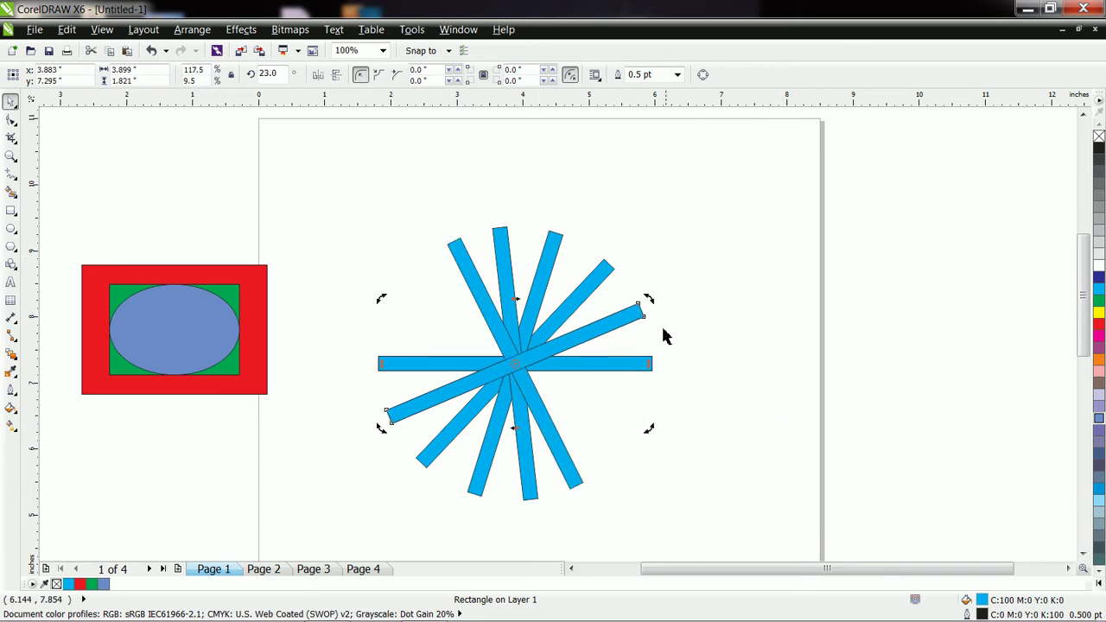
drag(652, 301, 412, 309)
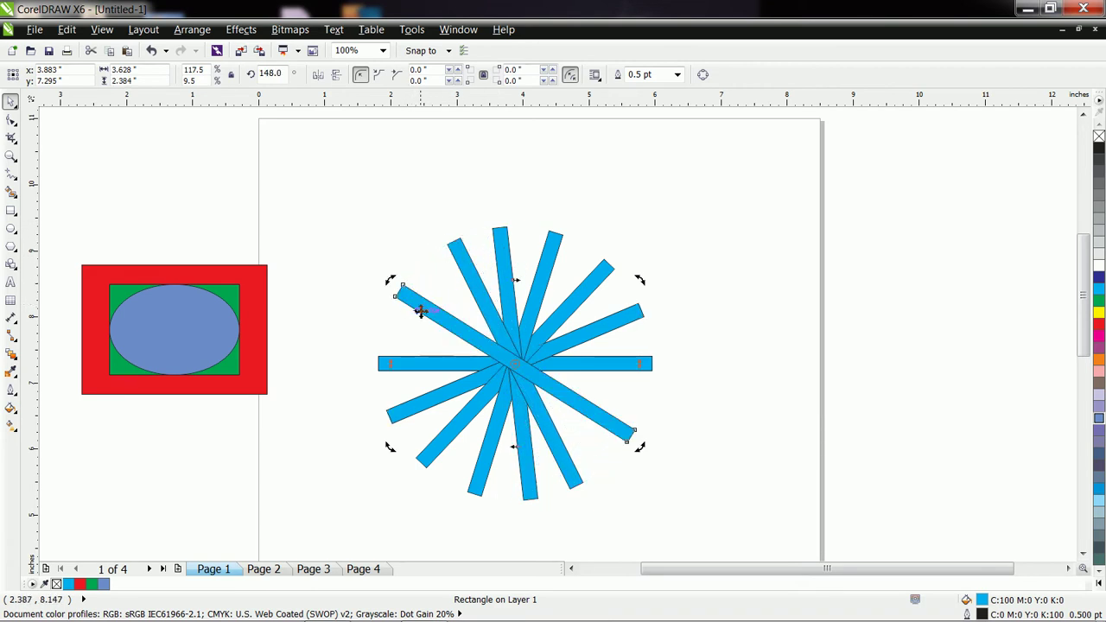
click(734, 426)
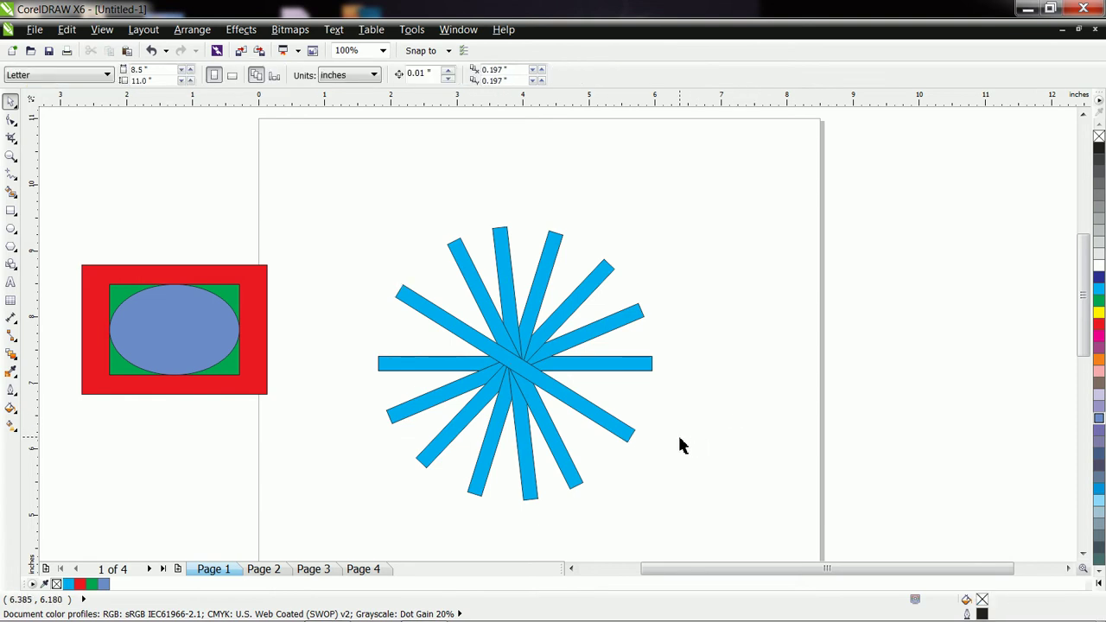
Add one more rotated bar copy among the upper-left bars and adjust the neighboring bar angles to even out the spacing
key(Tab)
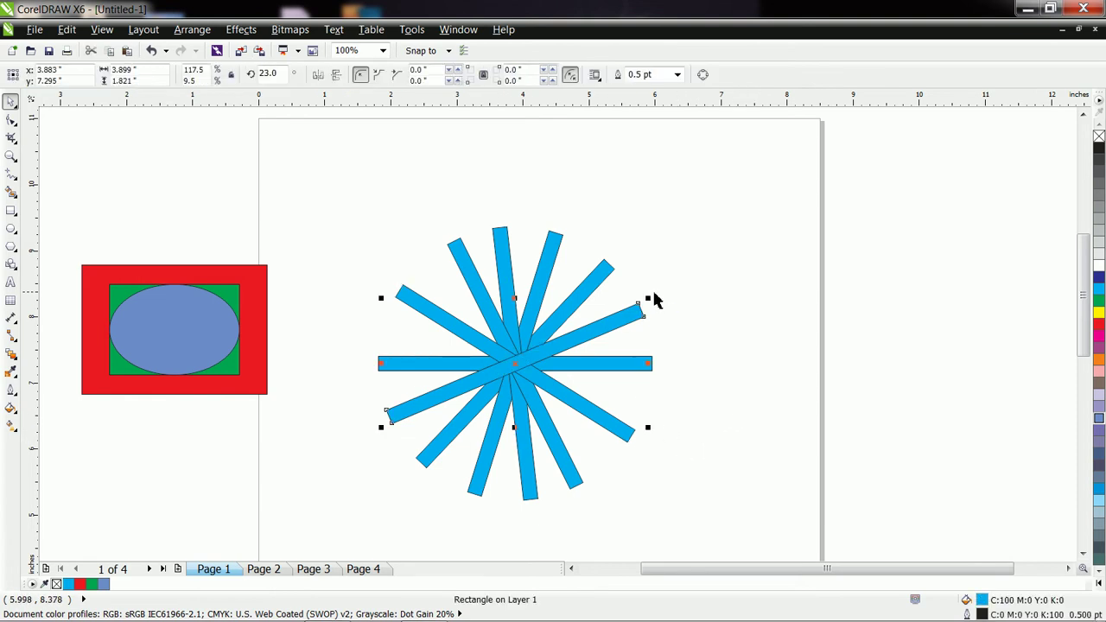
drag(649, 300, 425, 301)
click(426, 313)
click(435, 313)
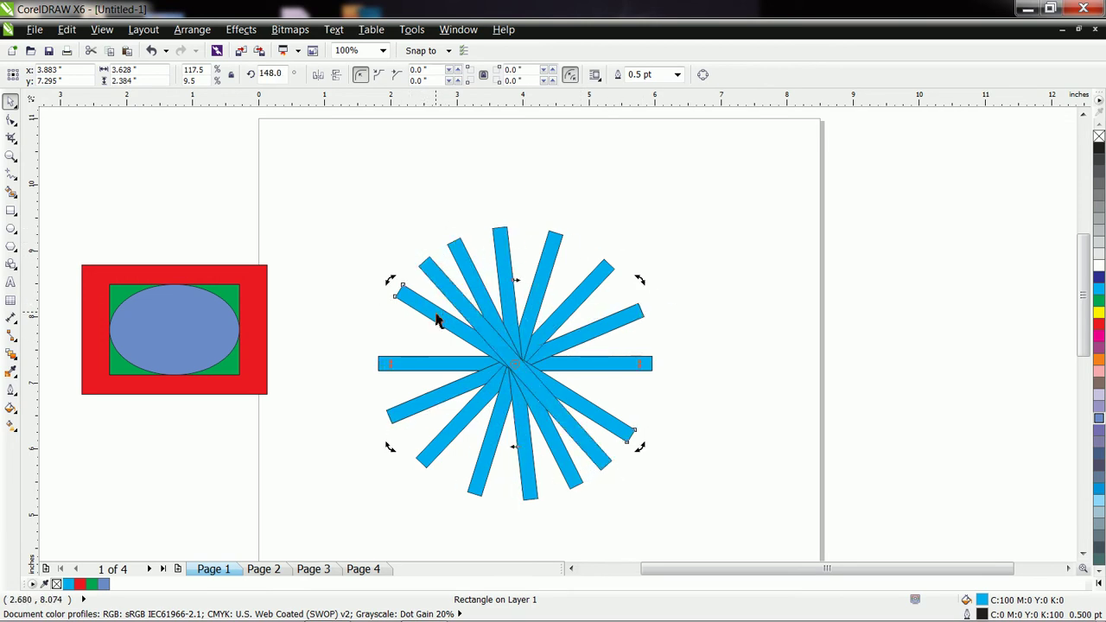
drag(641, 283, 617, 267)
click(455, 302)
drag(617, 254, 600, 251)
click(748, 371)
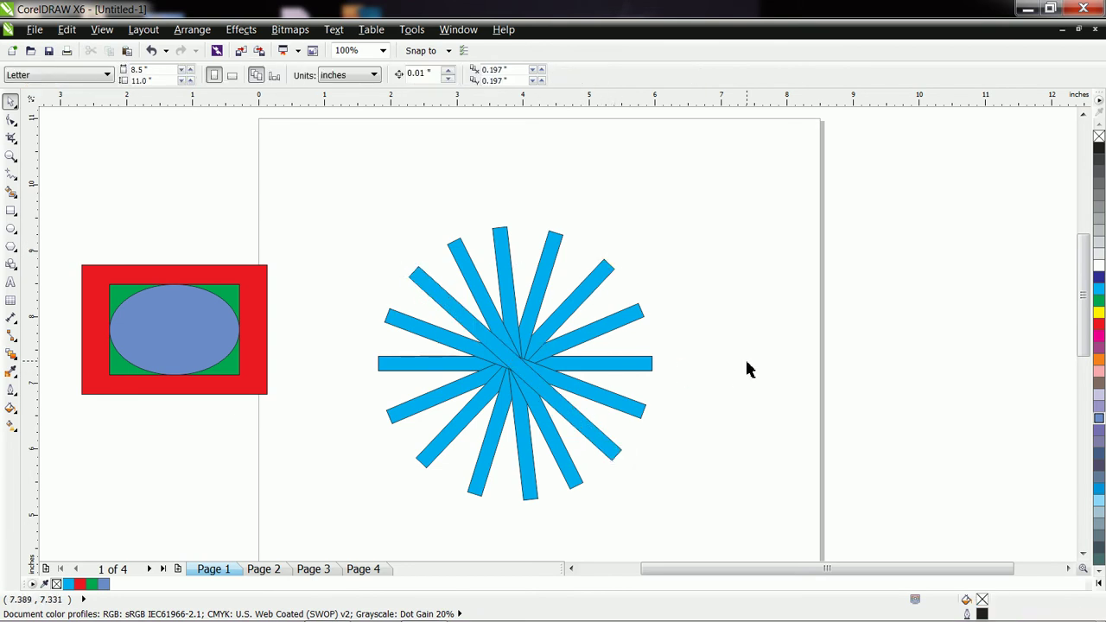
Draw a circle about 1.14 inches wide beside the bars and move it onto their shared center
click(10, 229)
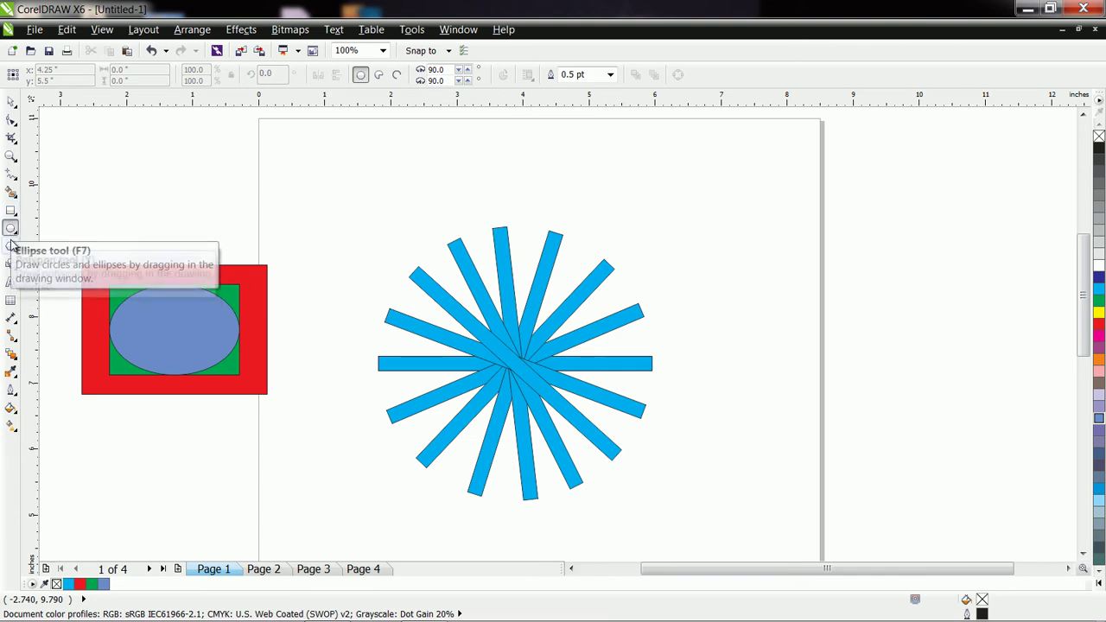
drag(292, 198, 377, 279)
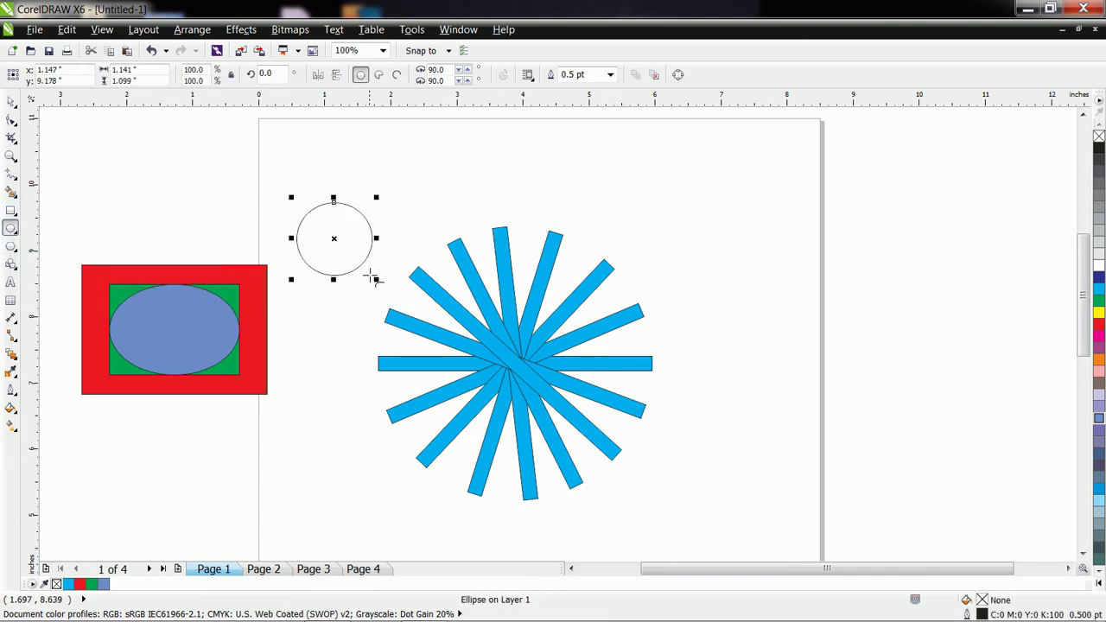
click(10, 101)
drag(335, 239, 514, 364)
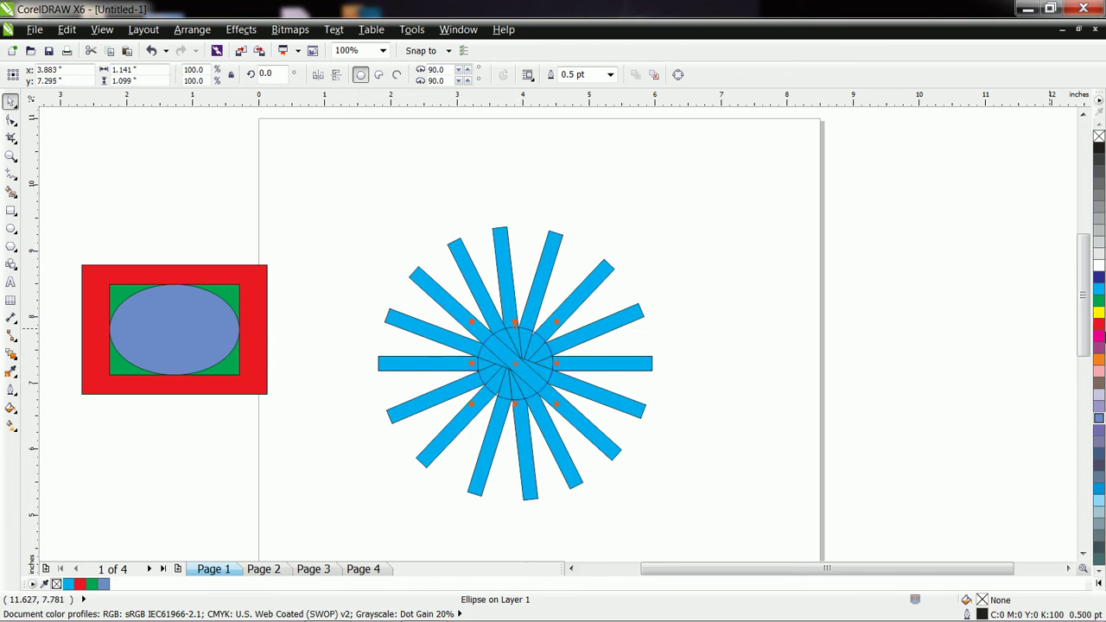
Fill the center circle with purple and enlarge it about its center to about 1.47 inches wide
click(1097, 349)
click(748, 434)
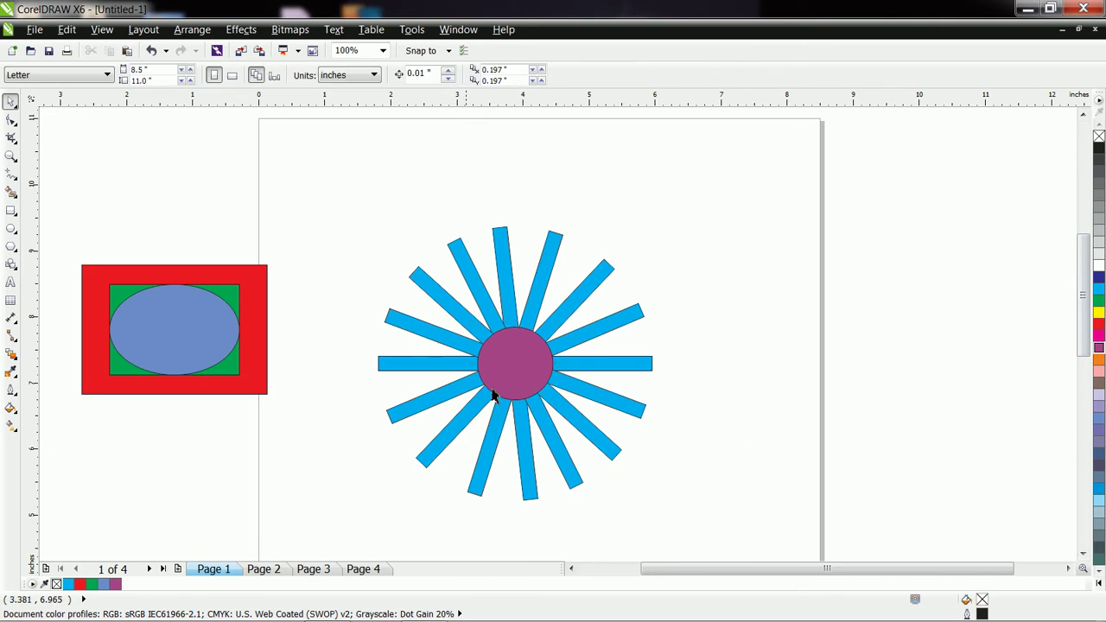
click(507, 363)
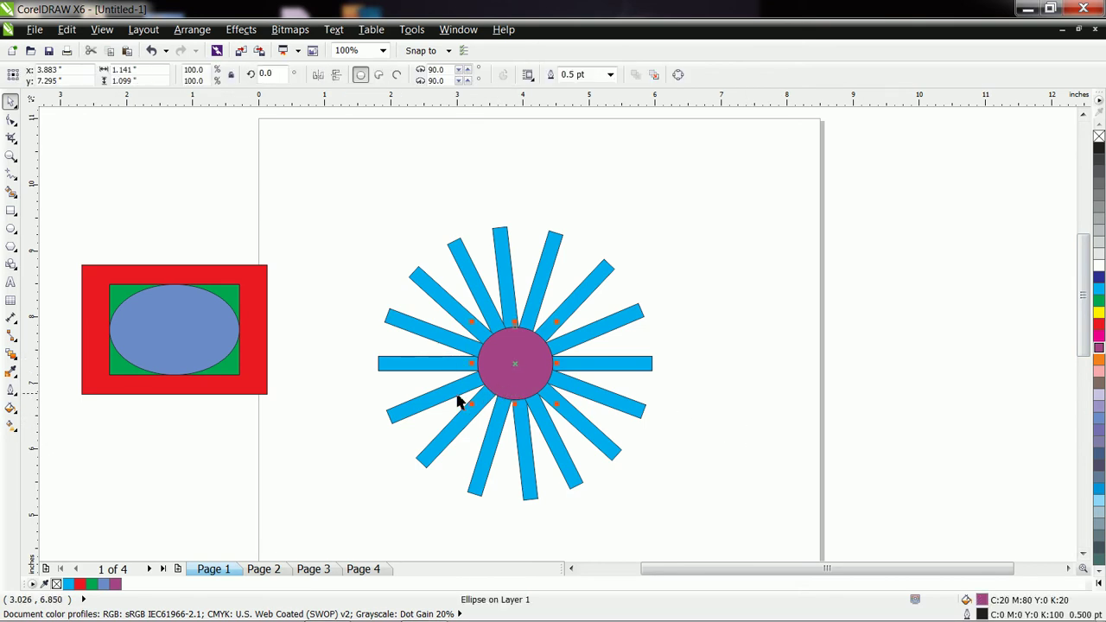
drag(472, 406, 443, 421)
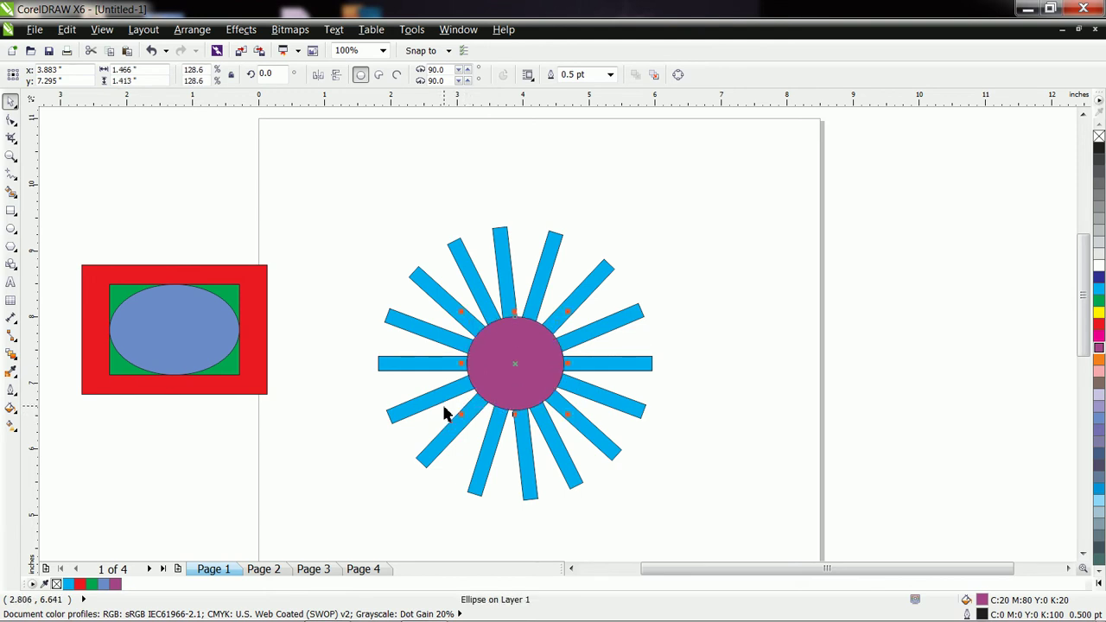
Make a yellow duplicate of the purple circle, shrunk about the same center to about 1.05 inches wide
click(1098, 313)
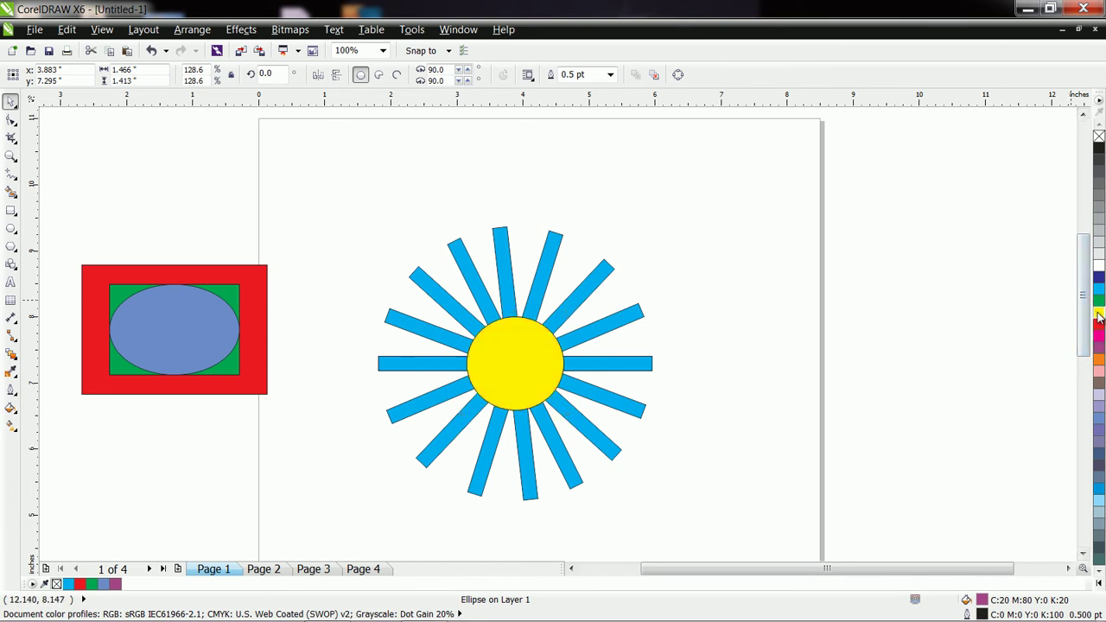
mouse_move(461, 415)
mouse_down()
mouse_move(471, 405)
mouse_move(471, 415)
mouse_up()
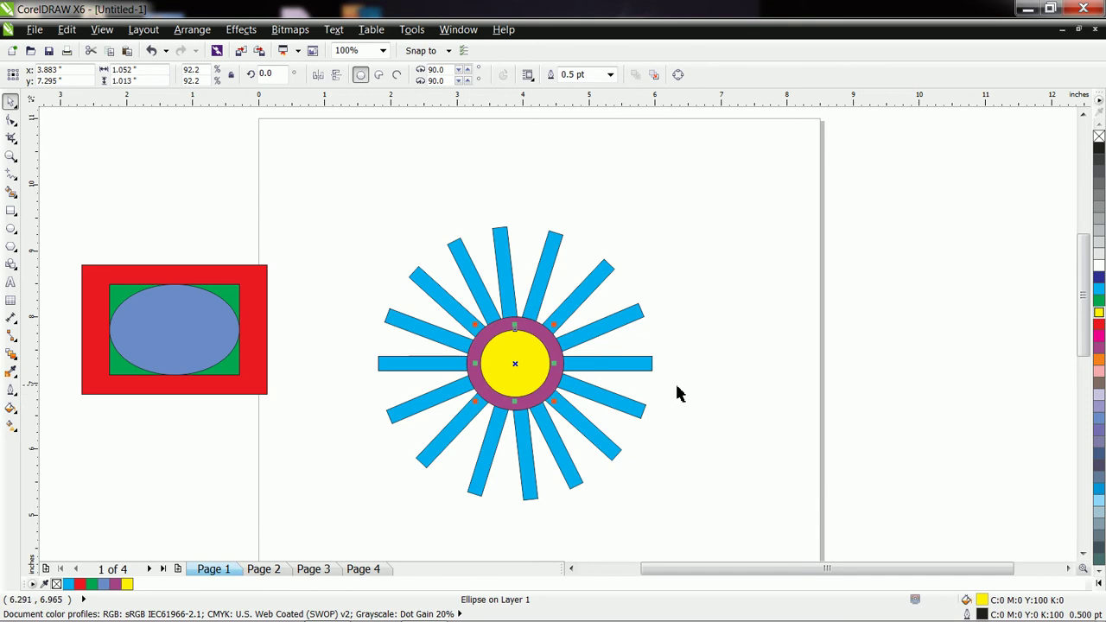
click(709, 378)
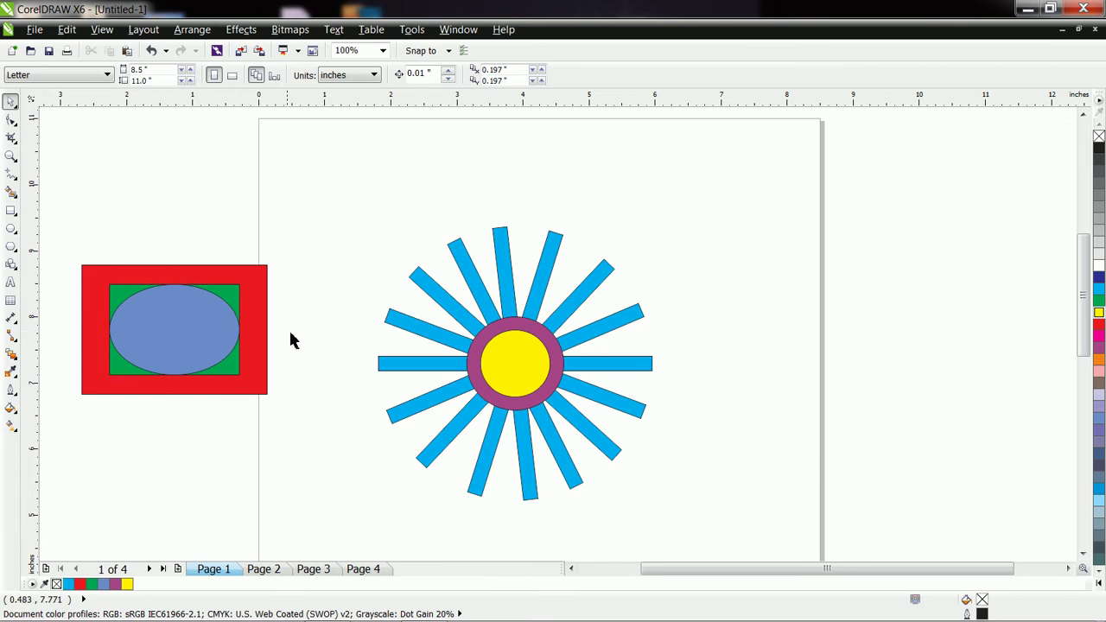
Move the blue ellipse off the green rectangle to the page's upper right, reducing it to about 1.16 by 0.235 inches
click(173, 345)
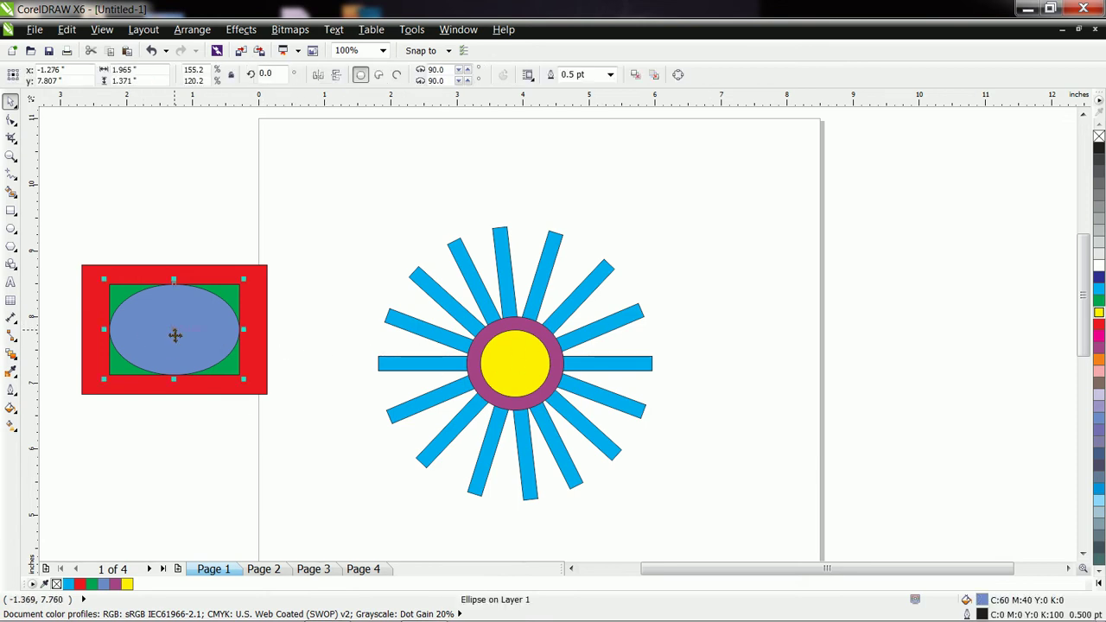
drag(176, 336, 822, 319)
drag(815, 356, 788, 337)
drag(859, 334, 659, 192)
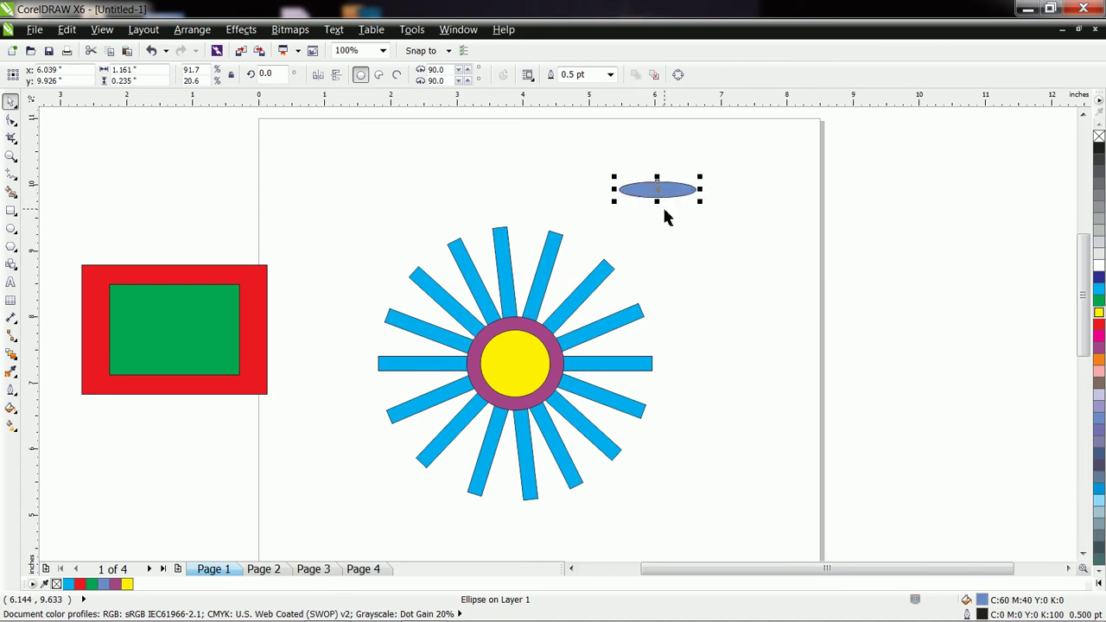
Mirror the small blue ellipse vertically and horizontally, and place a copy of it directly to its right
click(336, 76)
click(318, 76)
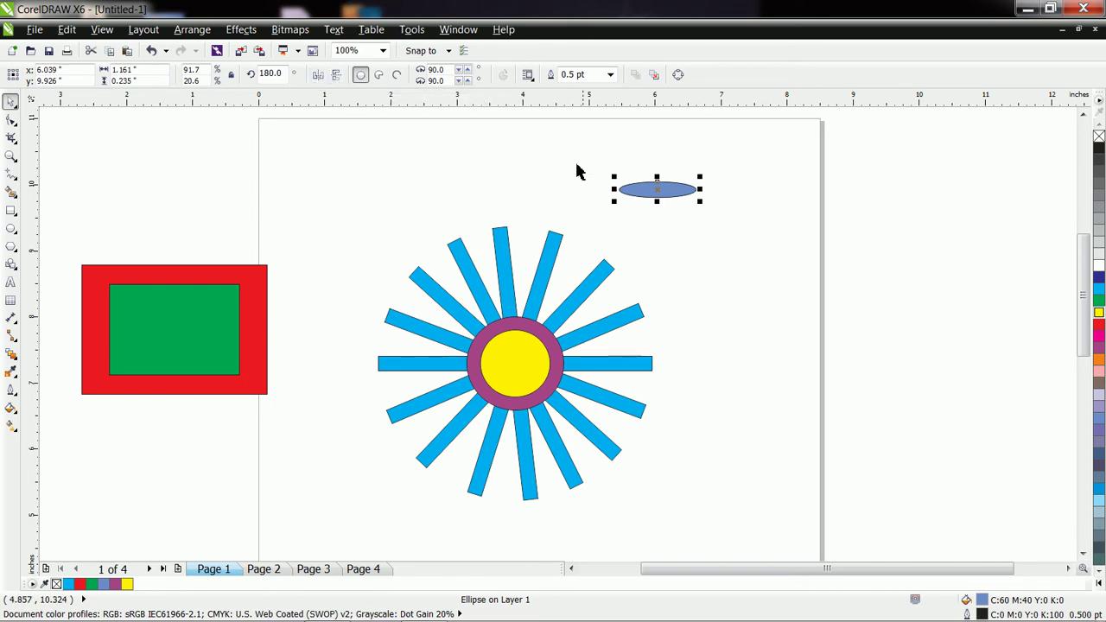
drag(659, 188, 740, 191)
click(751, 229)
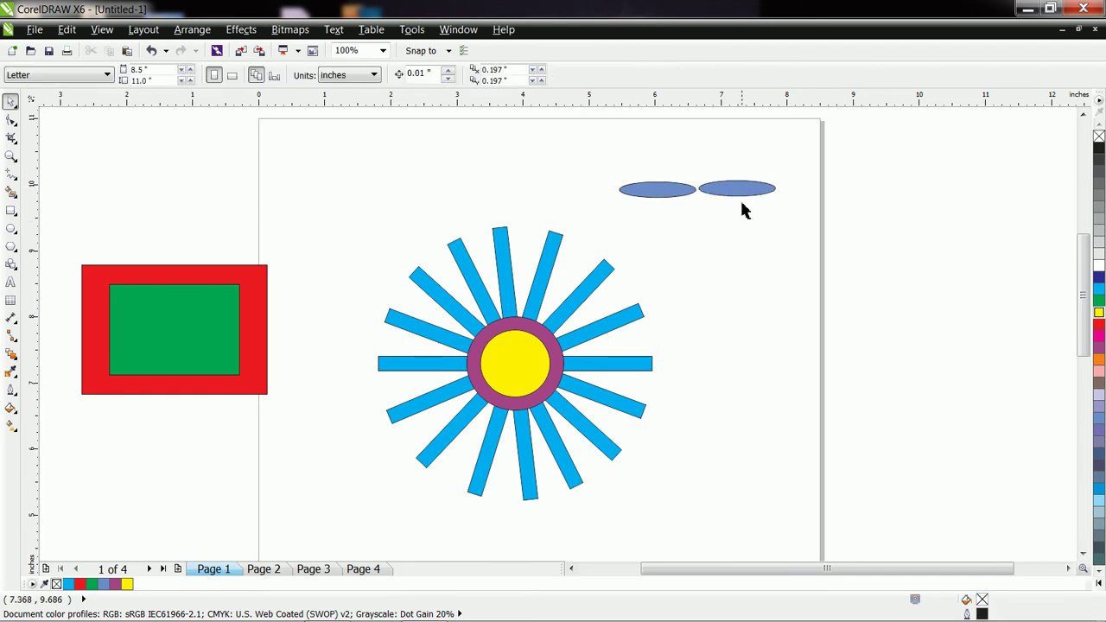
click(732, 193)
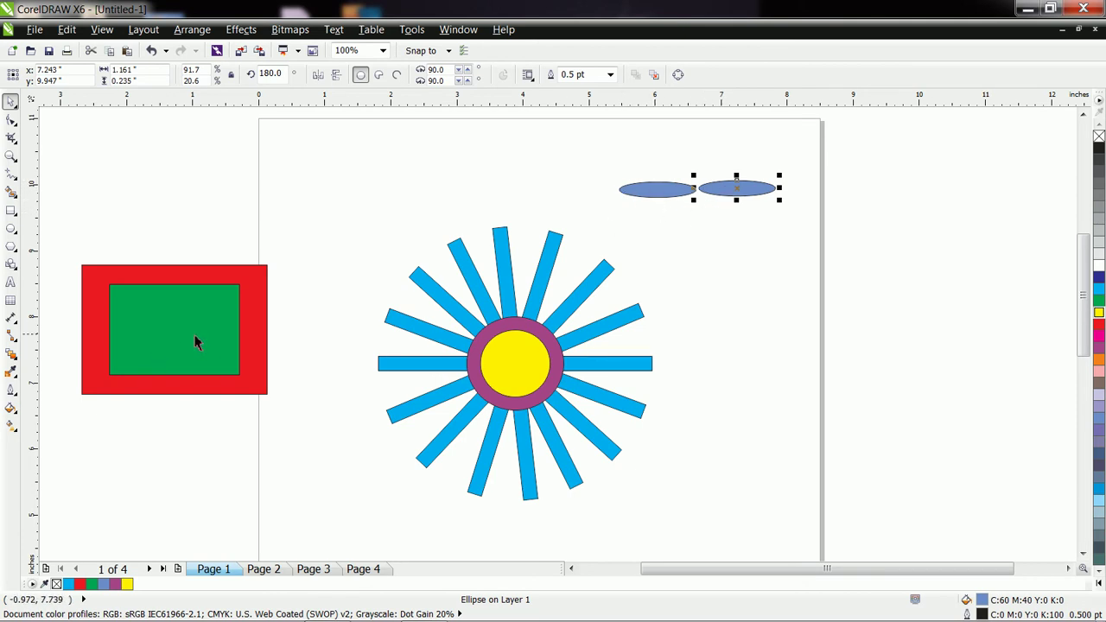
click(762, 226)
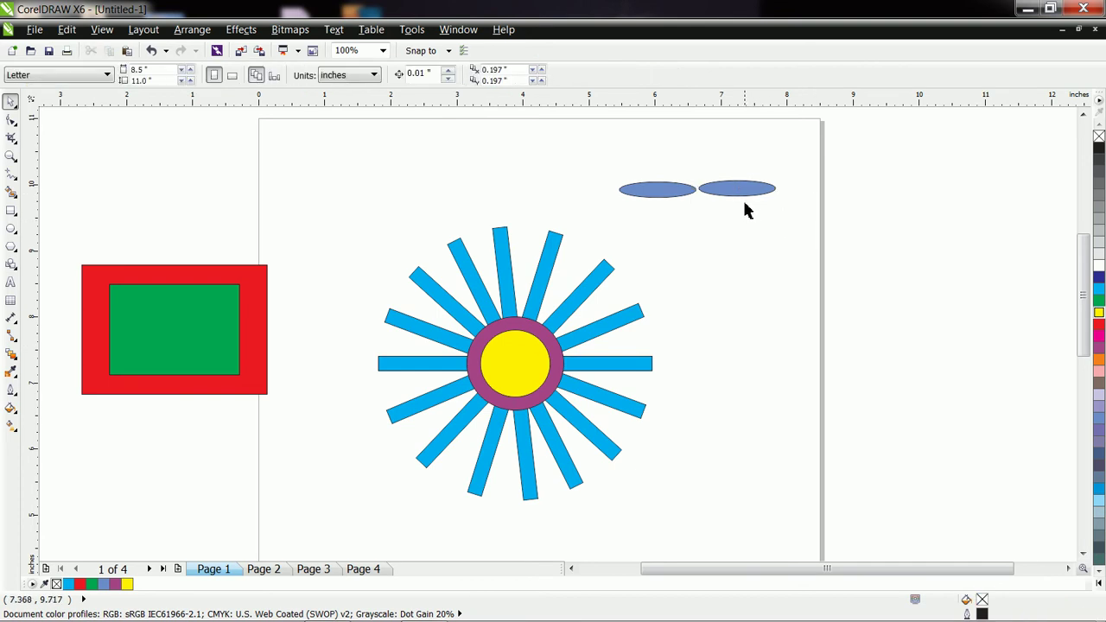
Lower the two blue ellipses so they sit end to end, and stand a rotated copy upright above their meeting point
drag(736, 194, 689, 233)
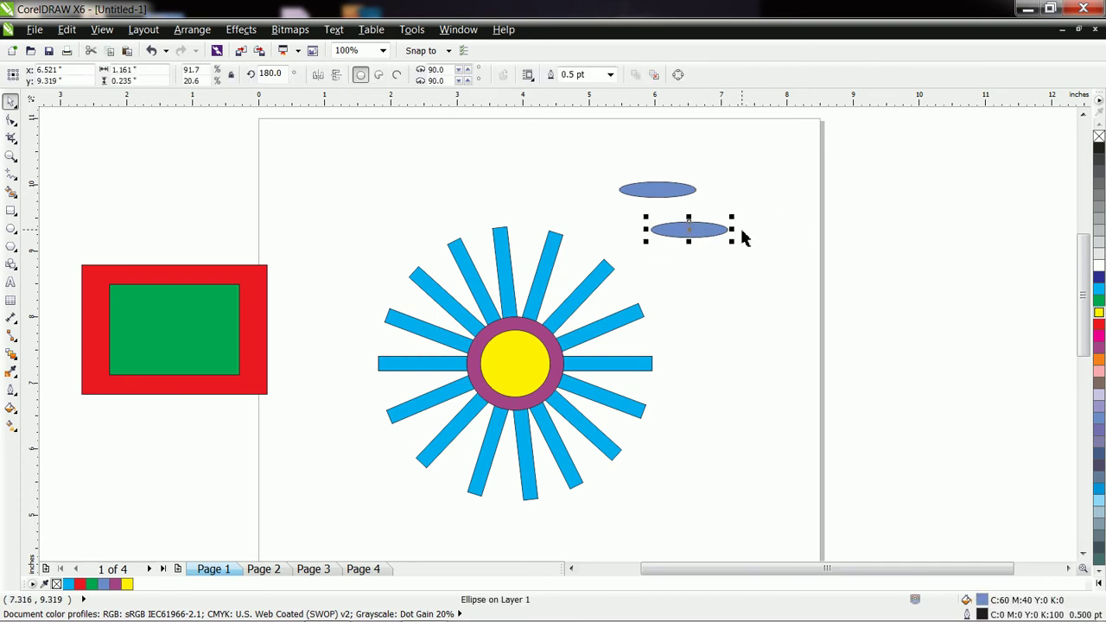
drag(662, 188, 769, 224)
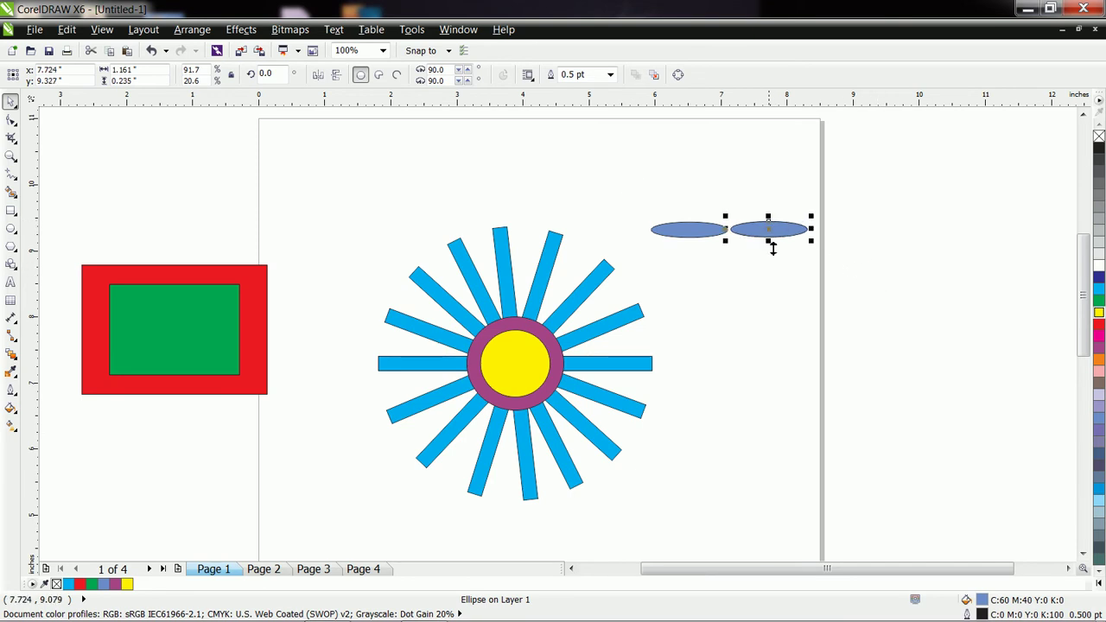
drag(773, 230, 730, 190)
click(753, 183)
click(778, 193)
click(767, 298)
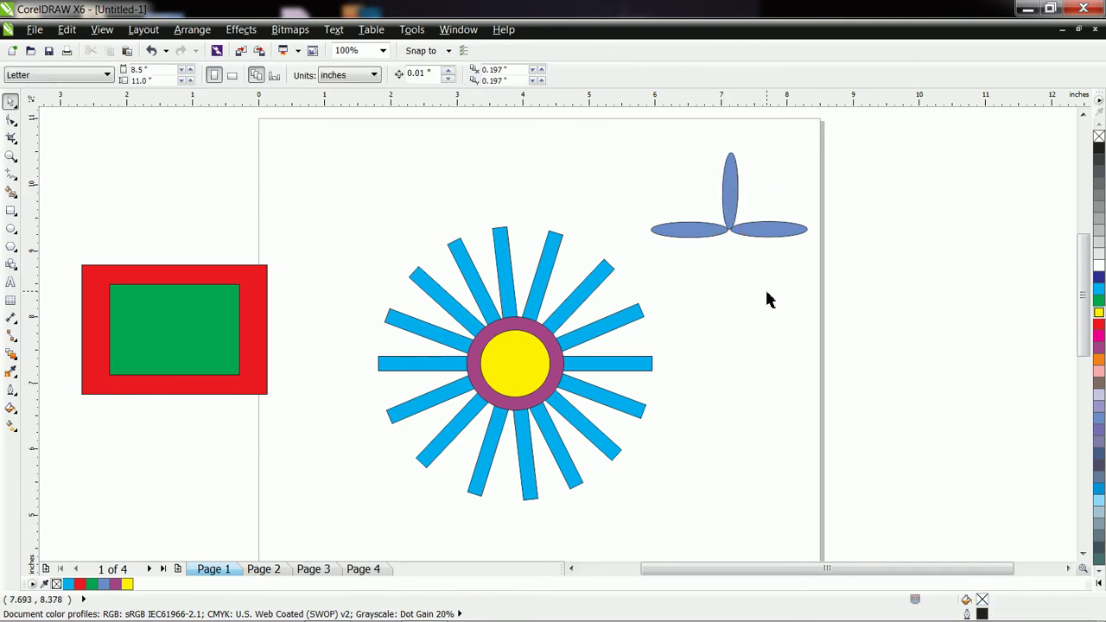
Rotate the left ellipse to 142.5° and the right one to 33.8°, keeping their inner ends at the upright ellipse's base
click(703, 236)
click(703, 237)
drag(647, 242, 708, 213)
click(697, 237)
click(763, 234)
click(767, 231)
drag(809, 242, 767, 218)
click(784, 239)
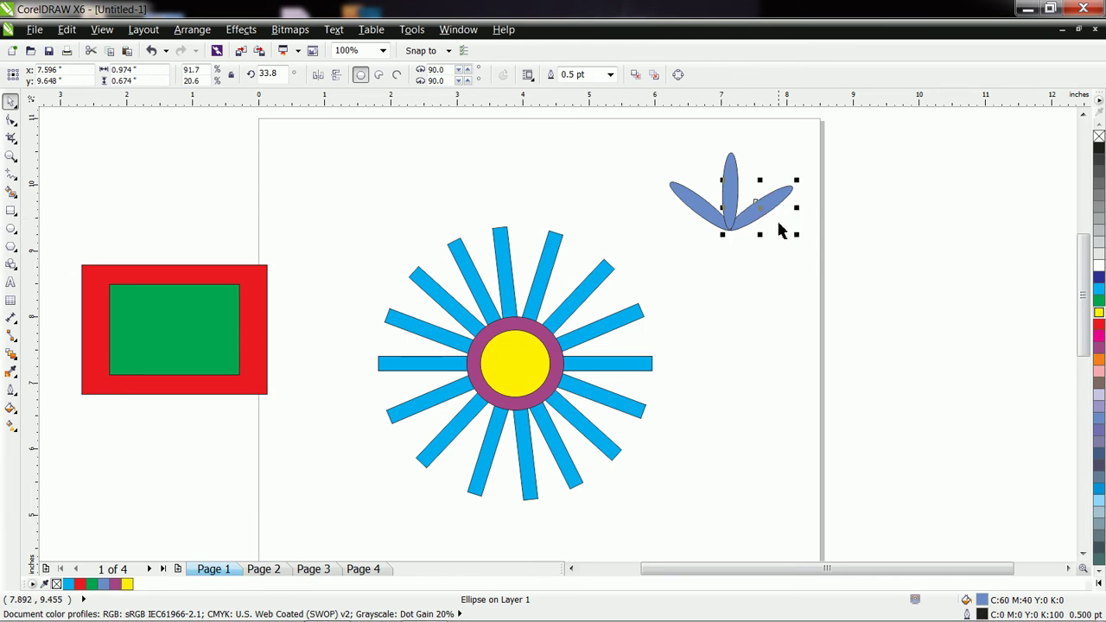
click(721, 247)
Copy the three-petal fan below itself, mirror the copy vertically, and join it to the original as a six-petal flower
drag(650, 145, 829, 259)
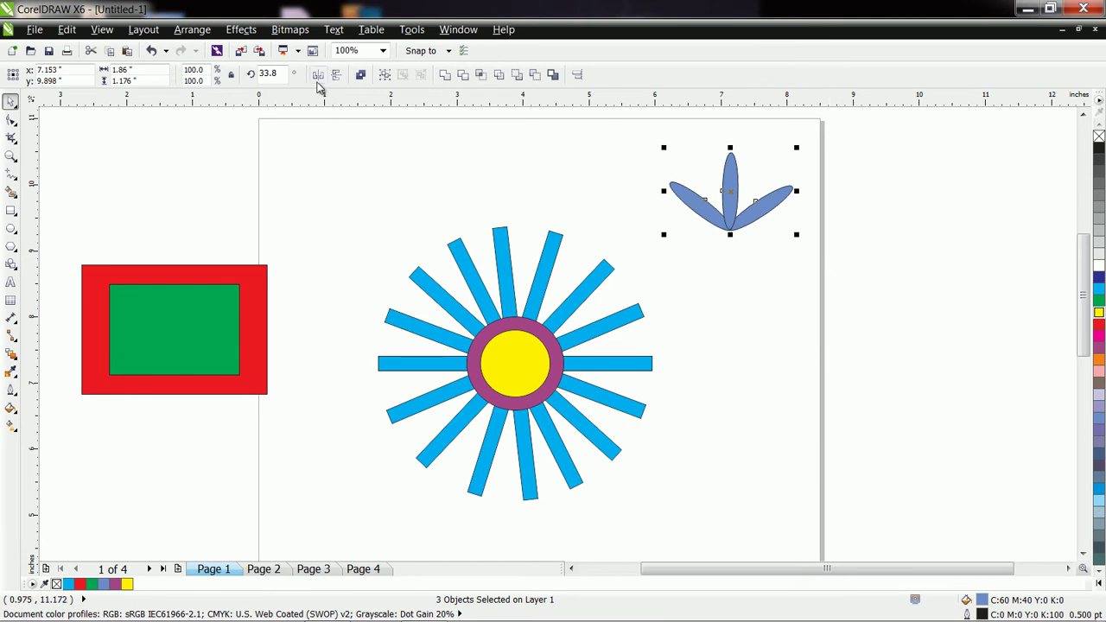
drag(733, 199, 737, 274)
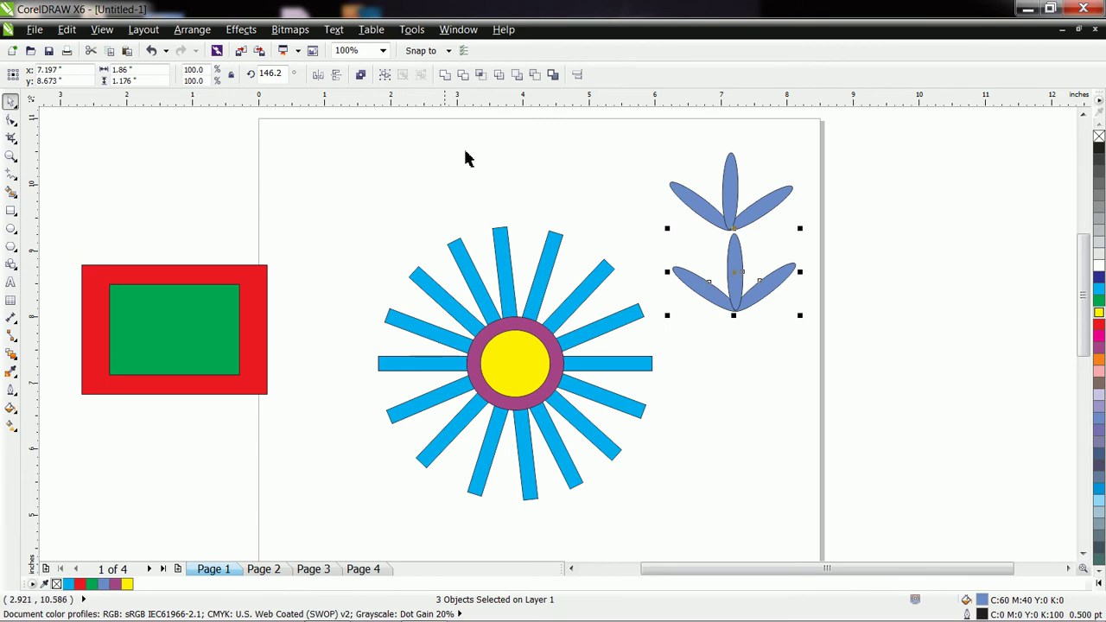
click(338, 78)
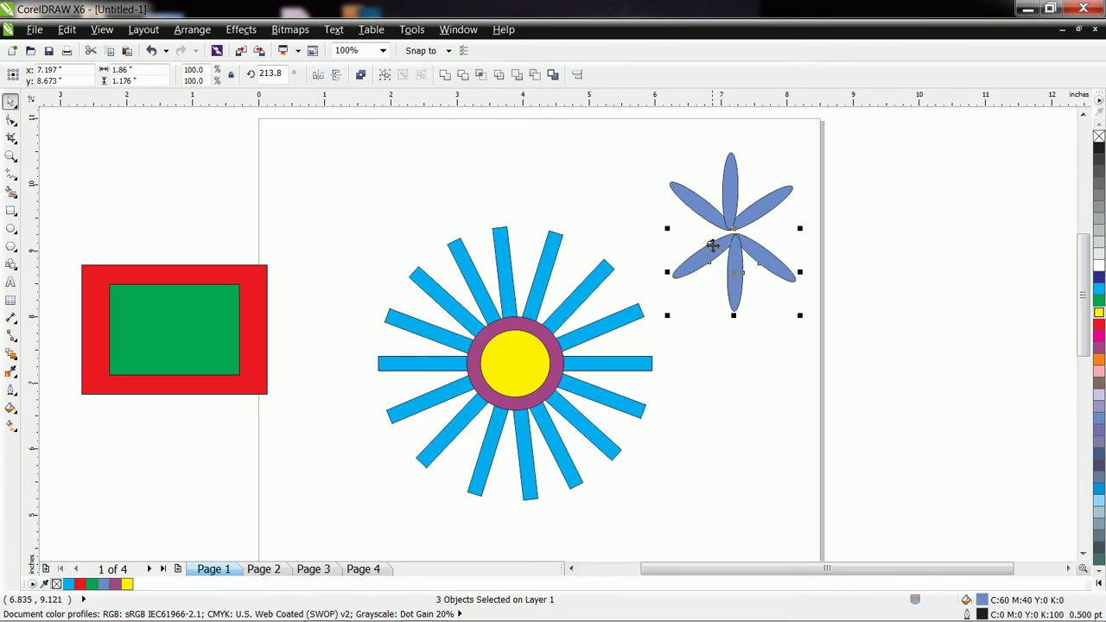
mouse_move(742, 253)
mouse_down()
mouse_move(721, 259)
mouse_move(740, 249)
mouse_up()
click(873, 271)
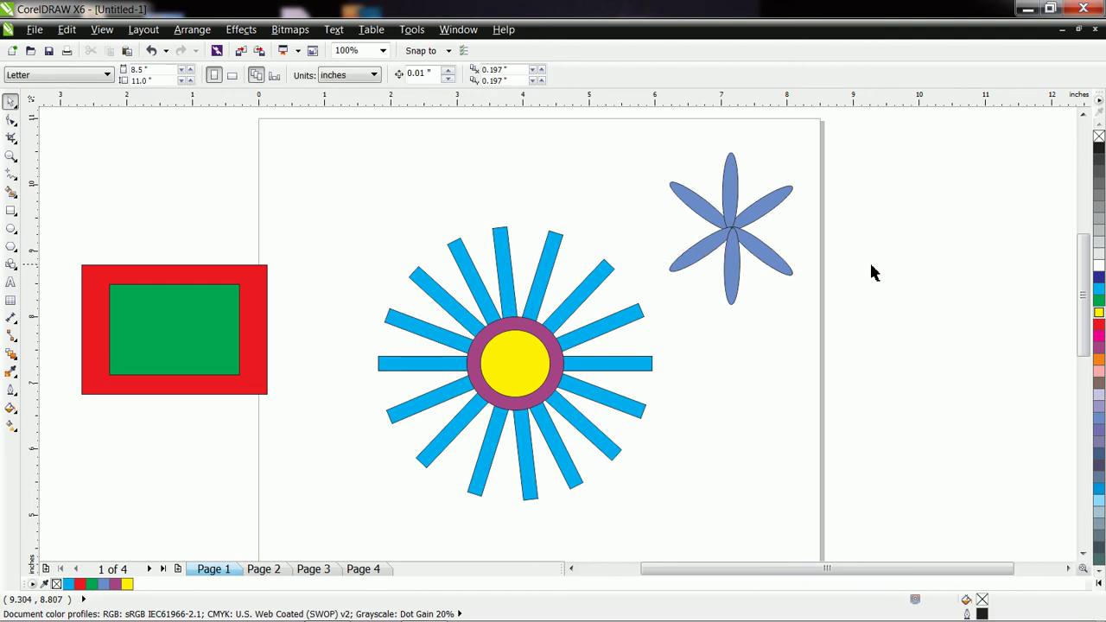
Duplicate the lower vertical petal, rotate the copy to about 1.1°, and place it horizontally across the flower's center
click(731, 291)
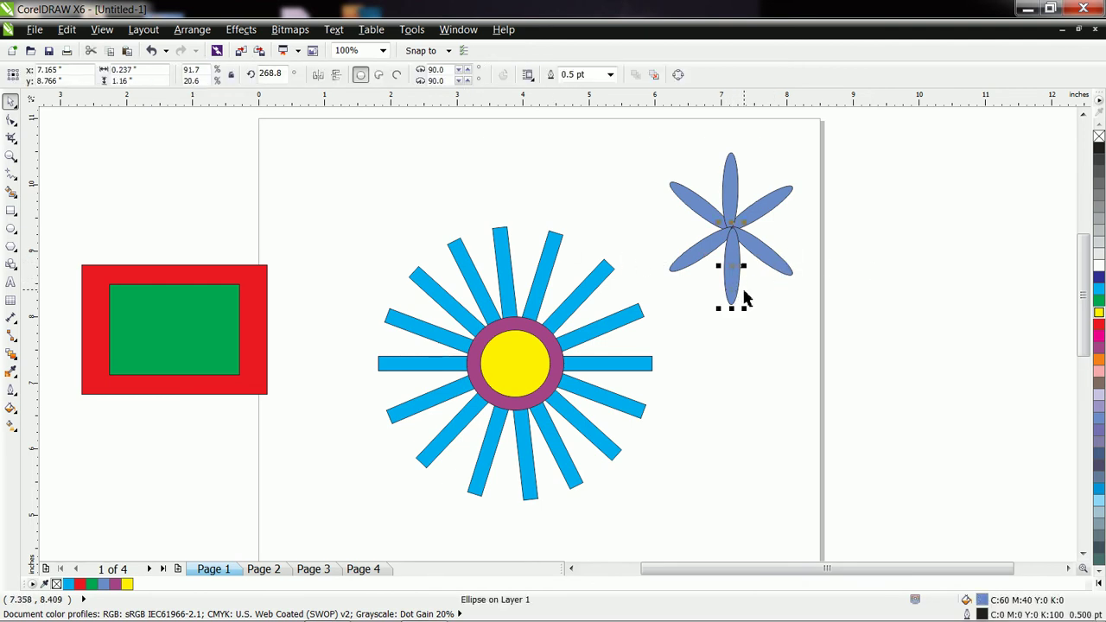
drag(733, 278, 746, 382)
click(746, 382)
click(767, 412)
click(743, 398)
click(745, 406)
drag(755, 414, 784, 369)
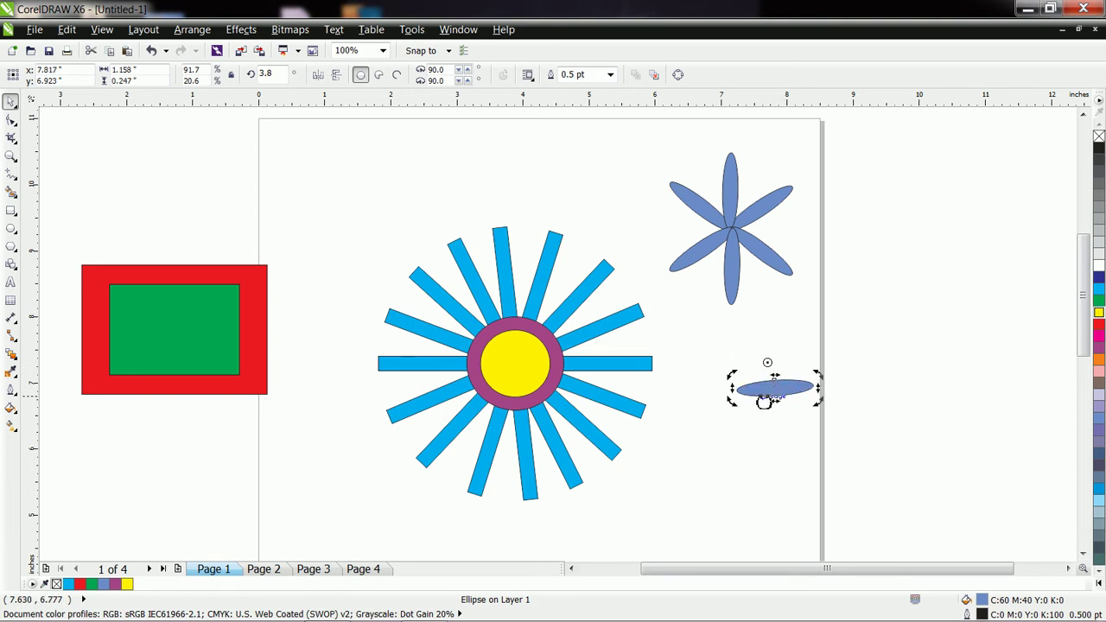
drag(733, 402, 732, 402)
drag(817, 406, 758, 245)
click(778, 390)
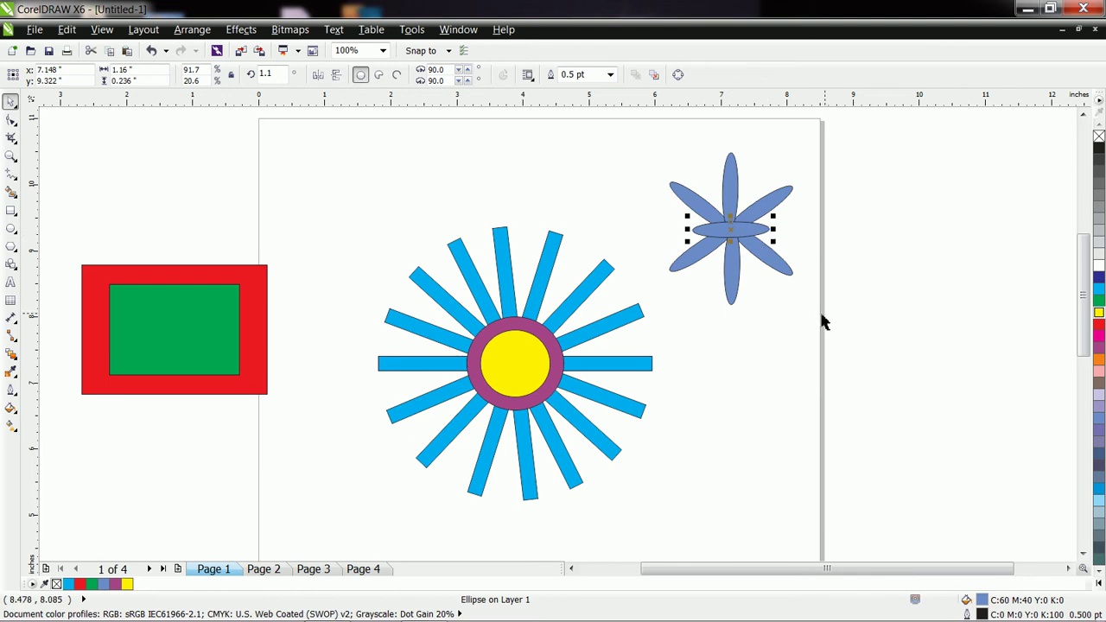
Fill the flower's upper vertical petal with red, the lower vertical petal with orange, and the upper-right petal with cyan
click(730, 184)
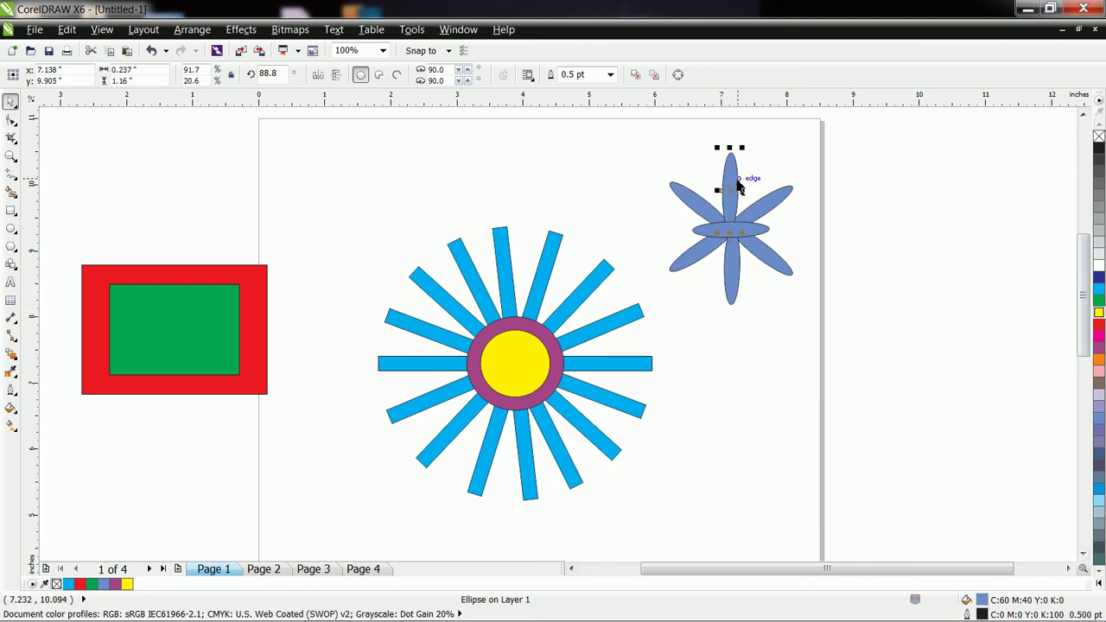
click(729, 288)
click(1097, 363)
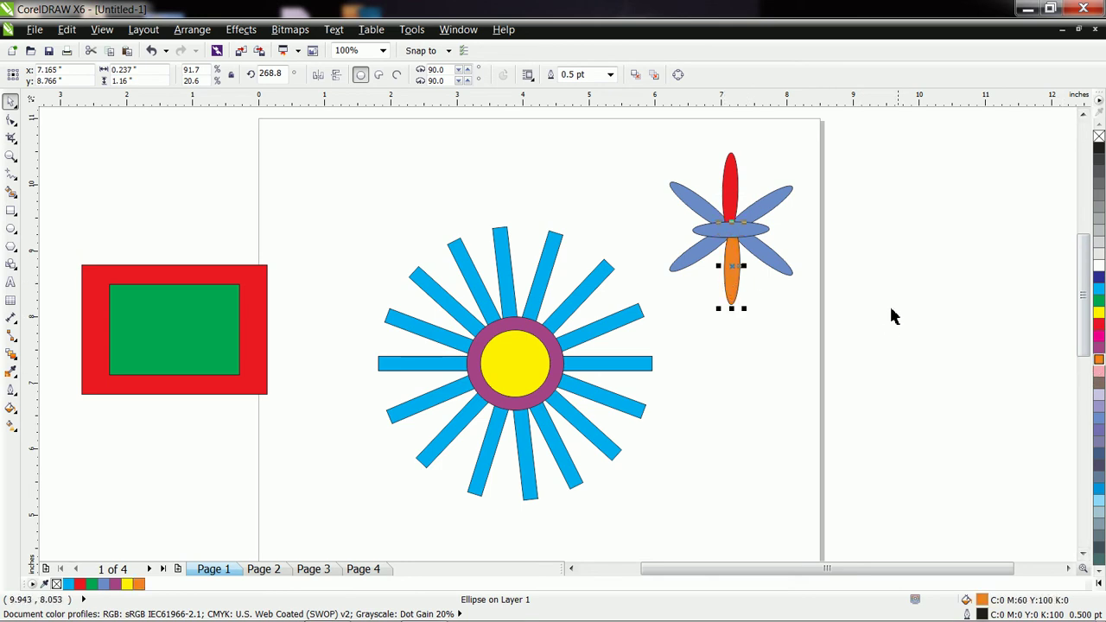
click(773, 206)
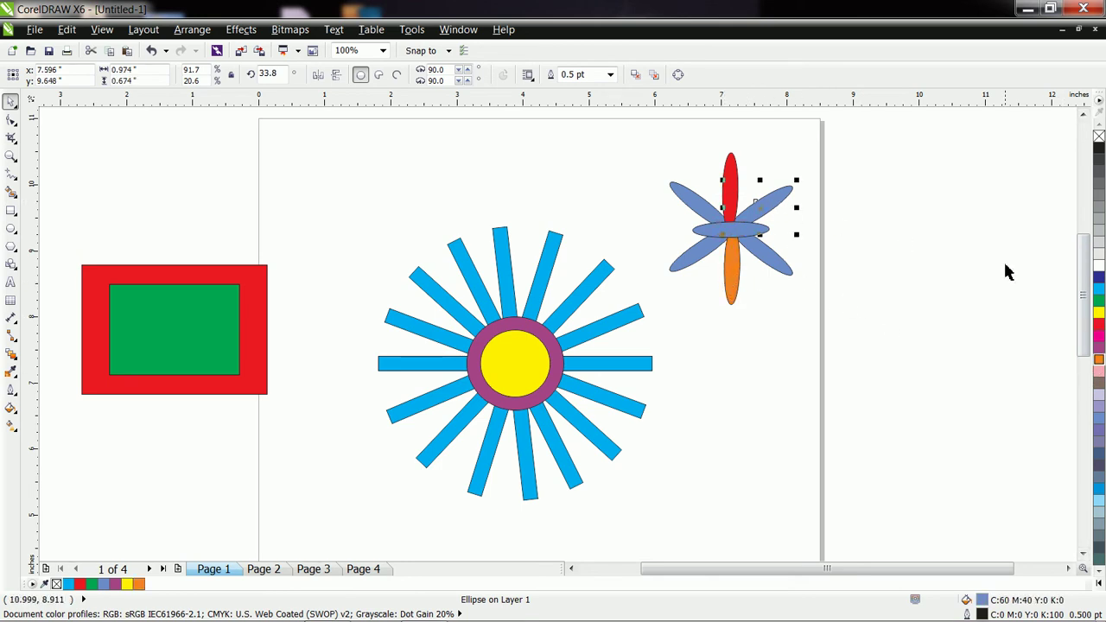
click(1098, 289)
Fill the lower-left petal with orange, the upper-left petal with light gray, and the lower-right petal with red
click(696, 270)
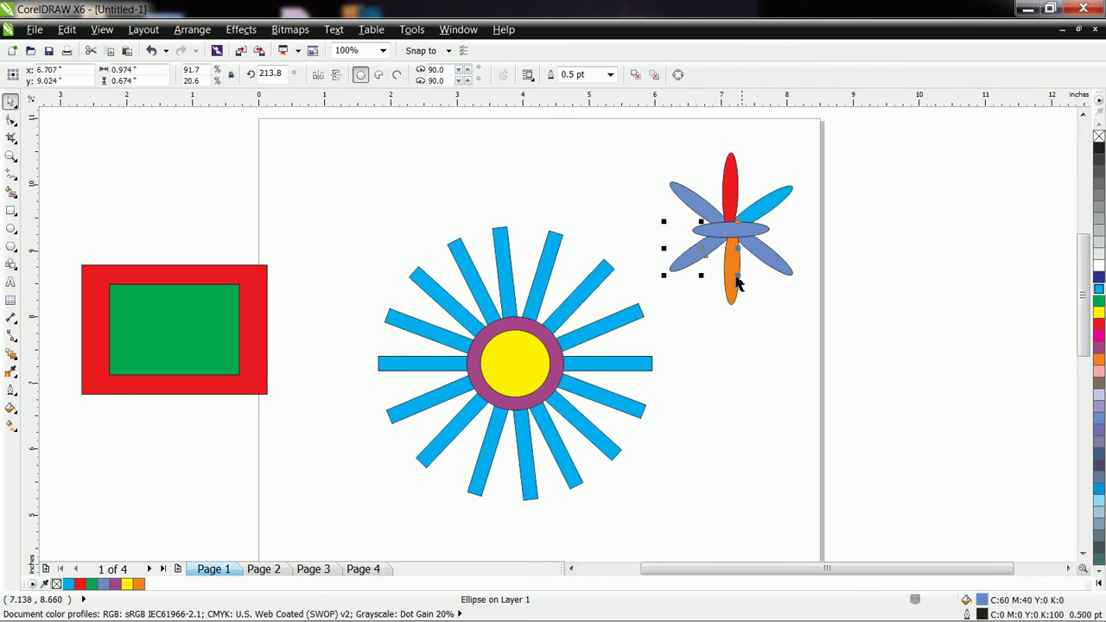
click(1097, 361)
click(703, 209)
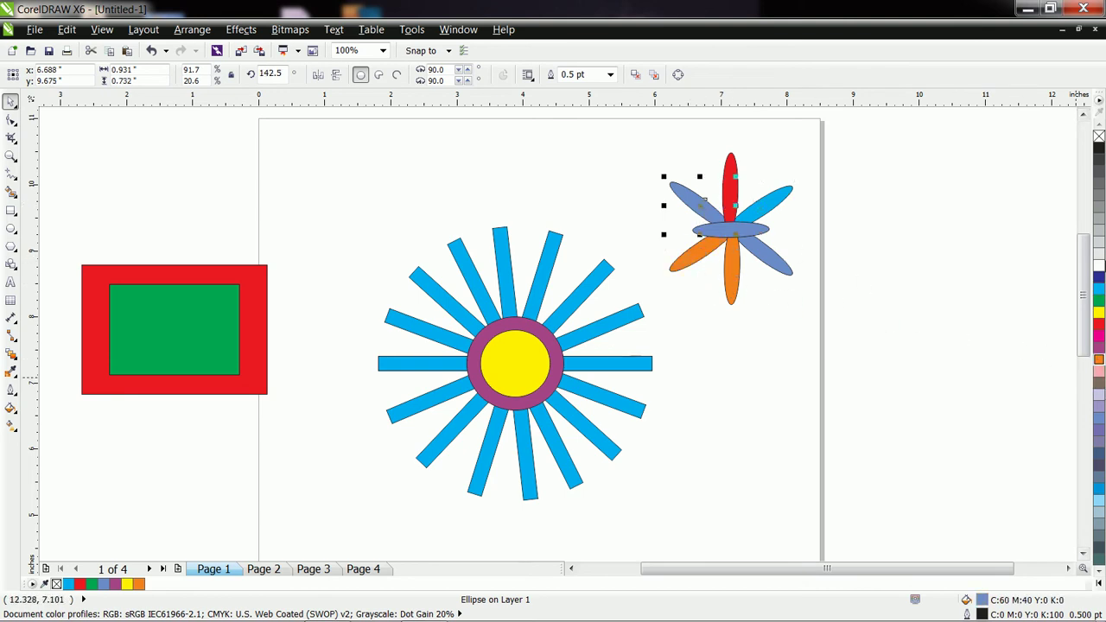
click(1098, 242)
click(781, 273)
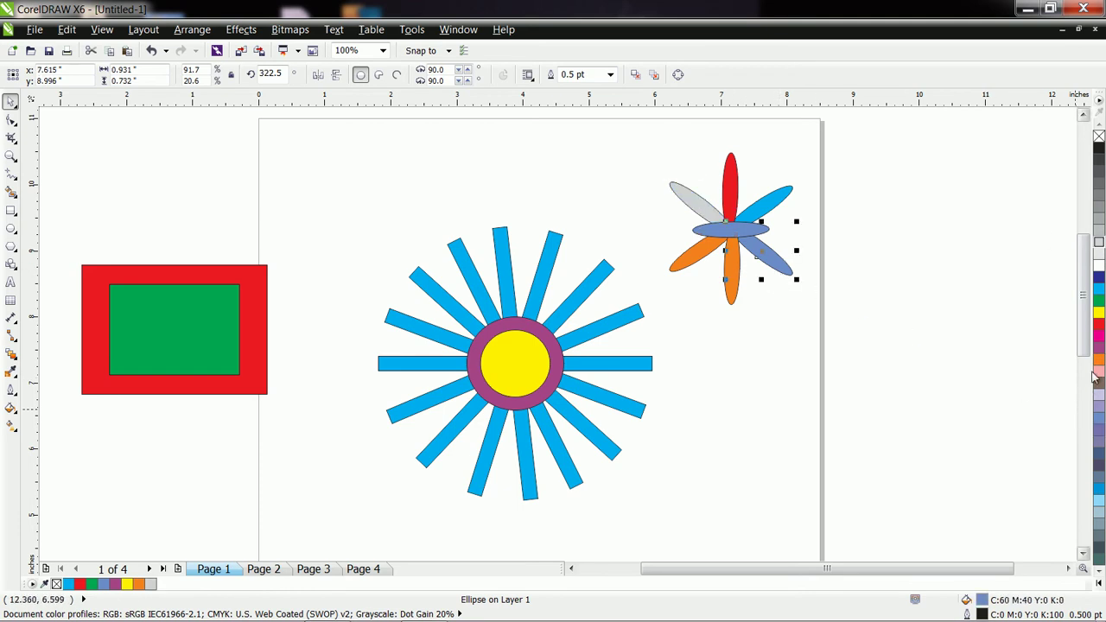
click(1099, 324)
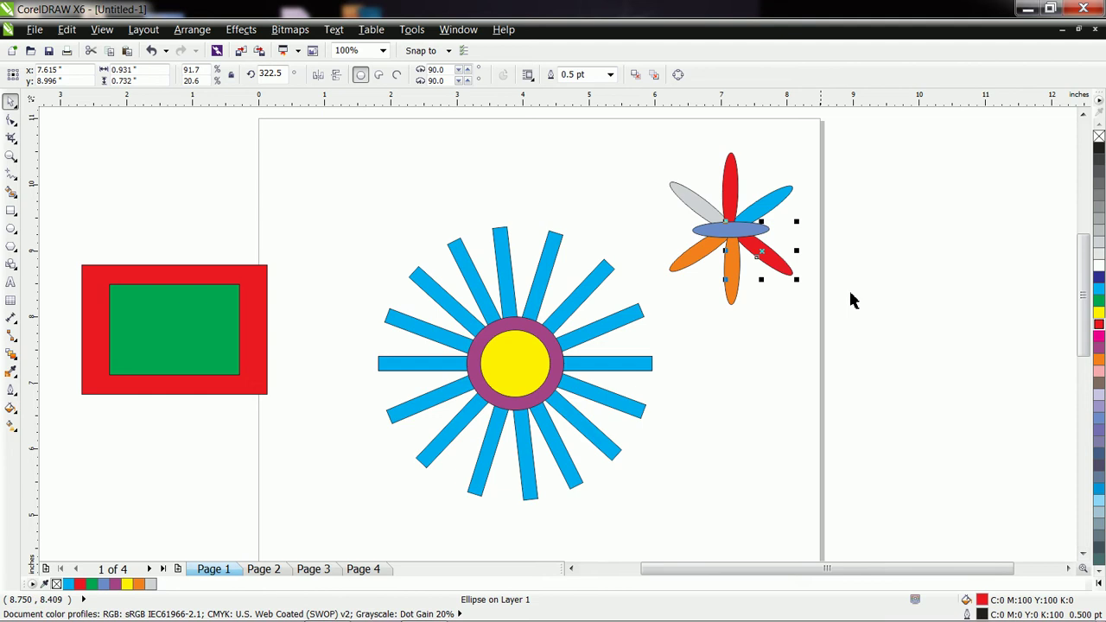
Recolor the lower vertical petal blue, and replace that fill with yellow from the expanded color palette
click(733, 295)
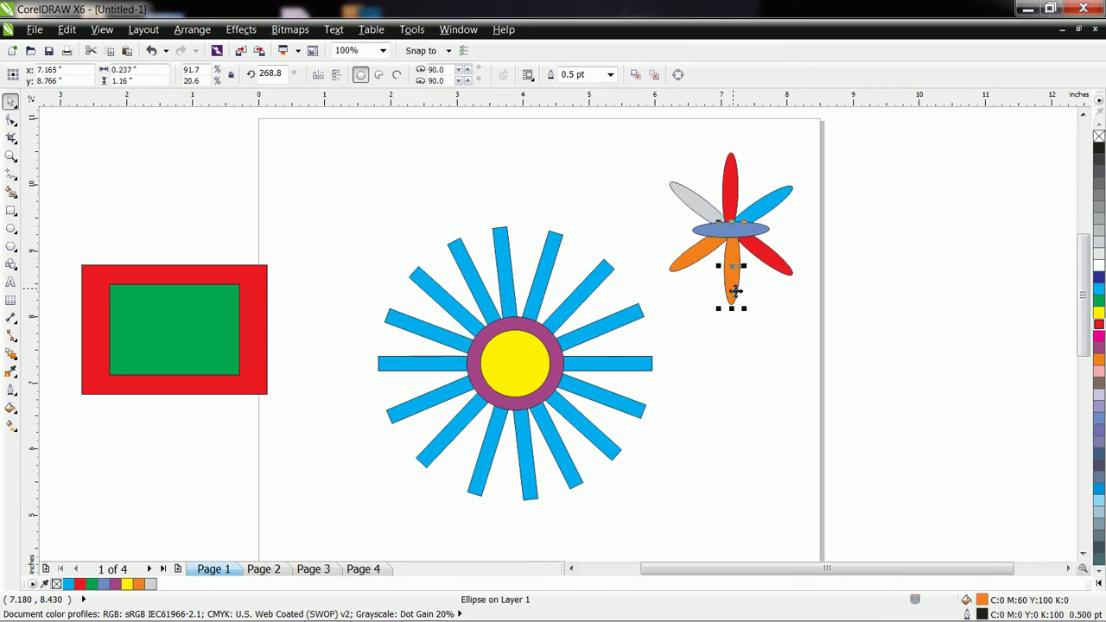
click(1099, 490)
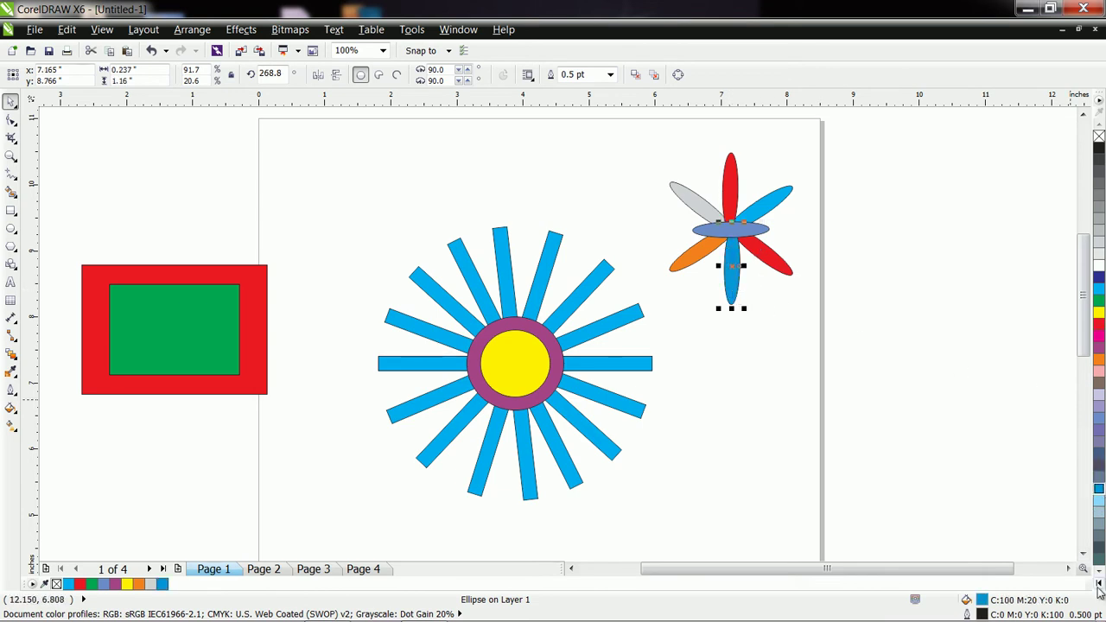
click(1099, 585)
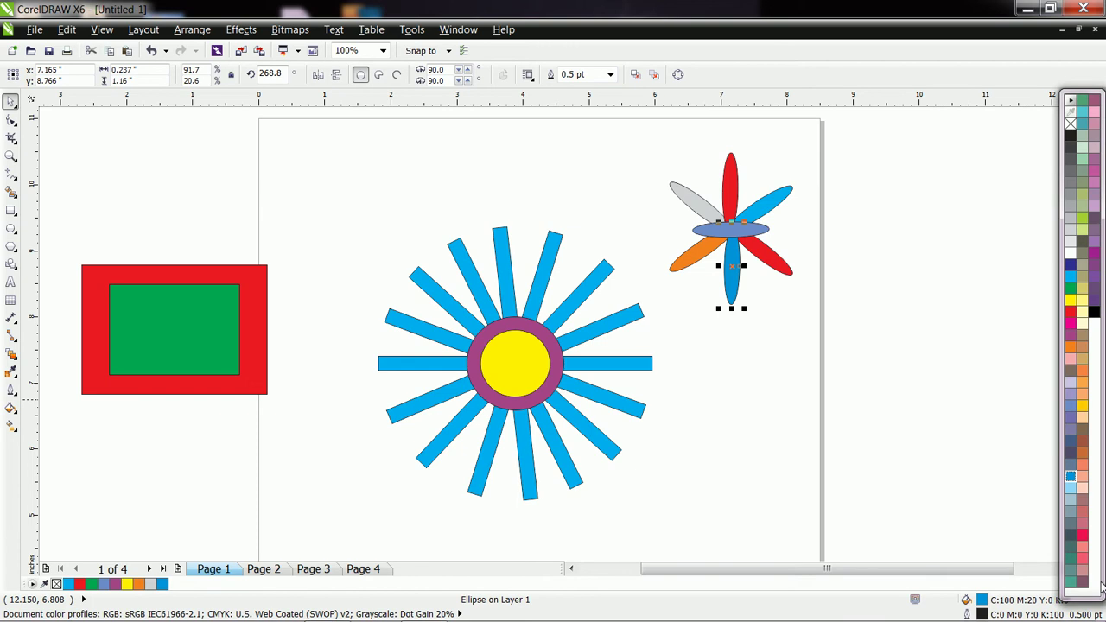
click(1072, 301)
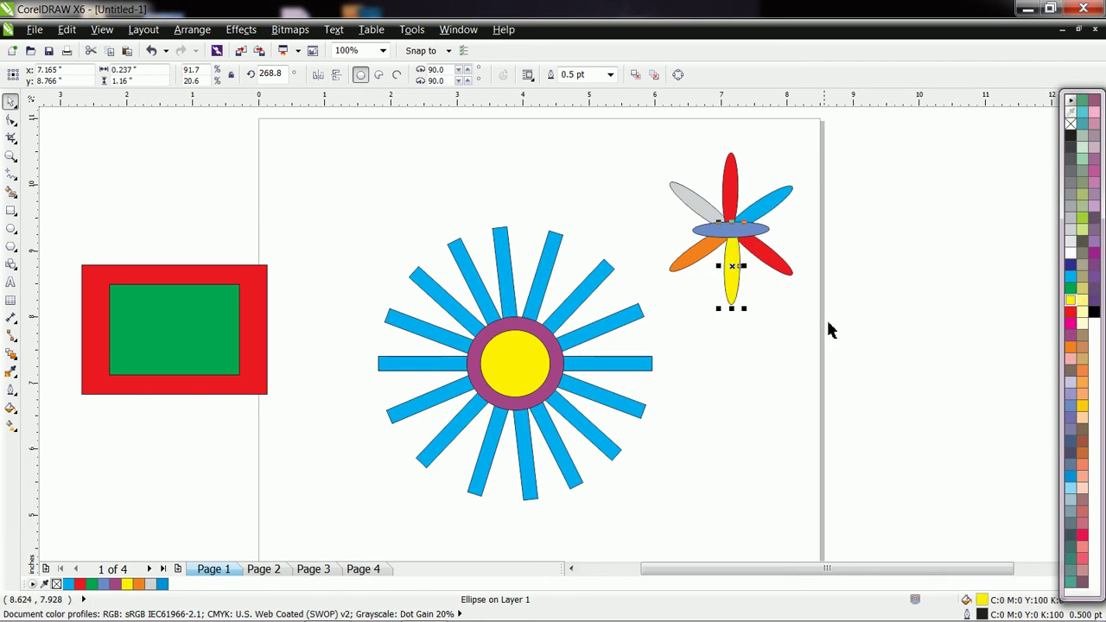
Turn the blue horizontal ellipse at the small flower's center into a small circle covering the petals' inner ends
click(769, 318)
click(730, 231)
mouse_move(730, 222)
mouse_down()
mouse_move(732, 205)
mouse_move(736, 253)
mouse_move(755, 230)
mouse_move(696, 235)
mouse_move(734, 232)
mouse_up()
click(859, 266)
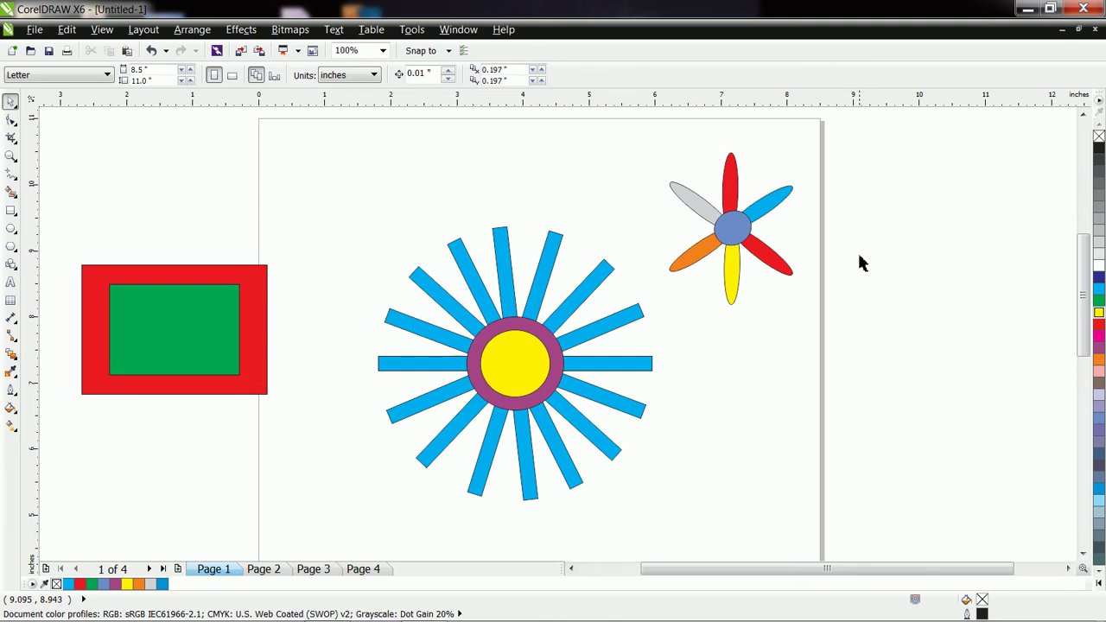
Move the green rectangle off the red one to the space above it, and shift the red rectangle slightly right
drag(172, 345, 188, 200)
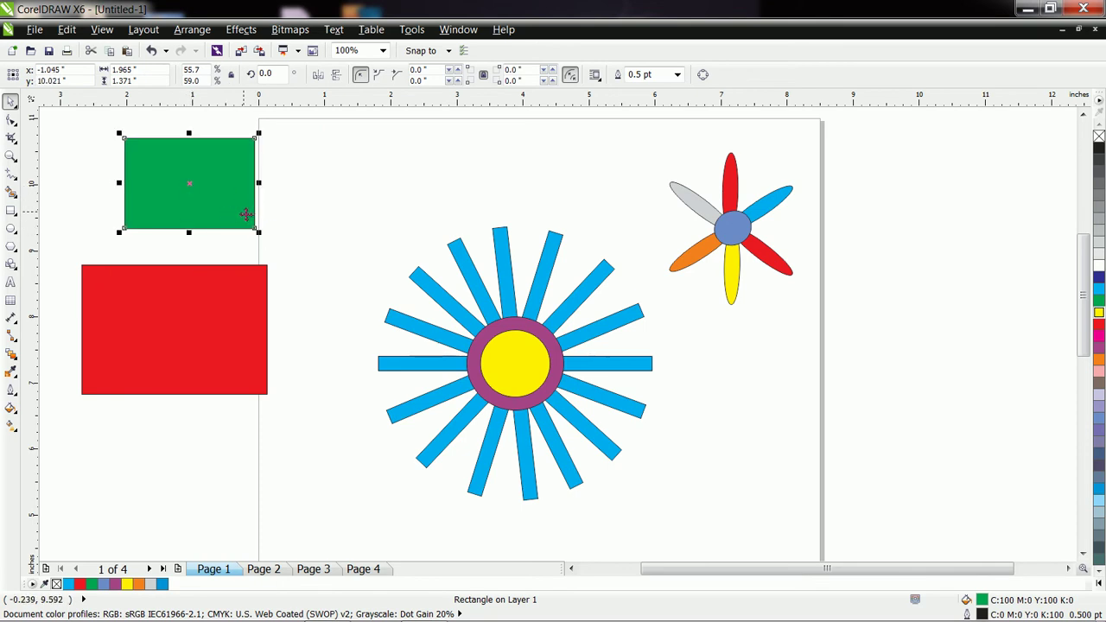
mouse_move(185, 303)
mouse_down()
mouse_move(202, 269)
mouse_move(214, 323)
mouse_move(199, 328)
mouse_move(194, 313)
mouse_up()
key(Up)
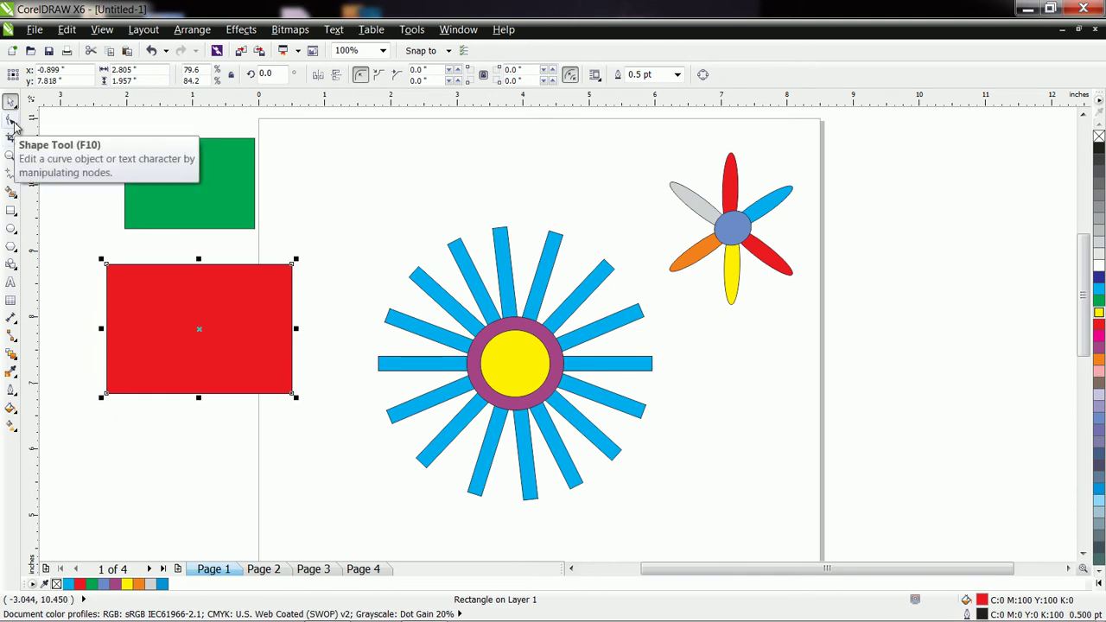
Round the red rectangle's four corners to 0.031 inches with the Shape tool
click(11, 121)
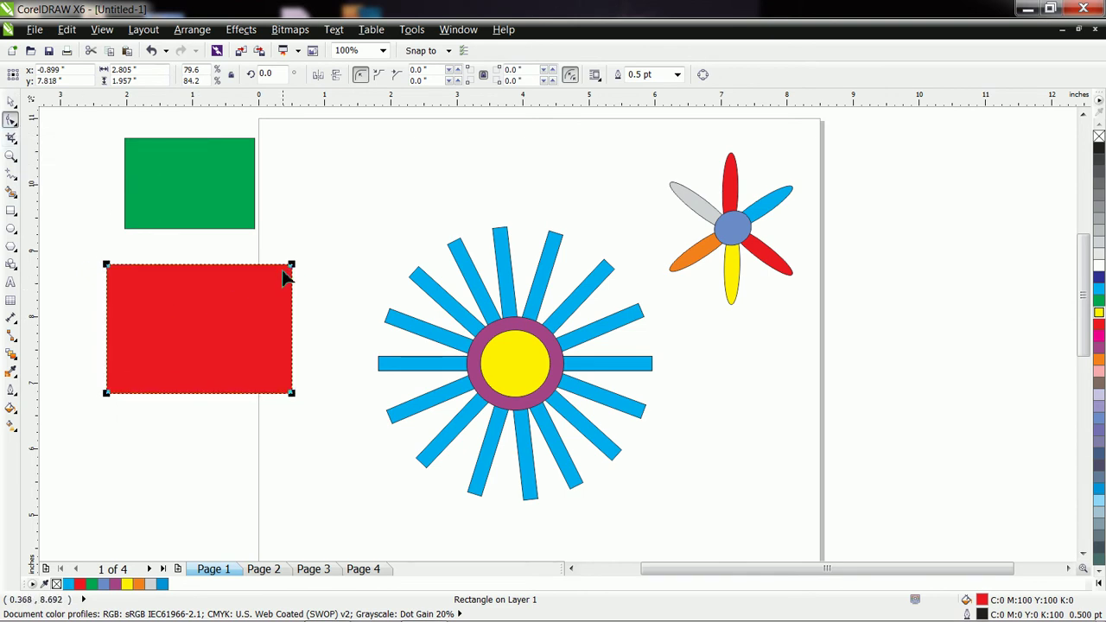
mouse_move(291, 265)
mouse_down()
mouse_move(293, 306)
mouse_move(291, 266)
mouse_up()
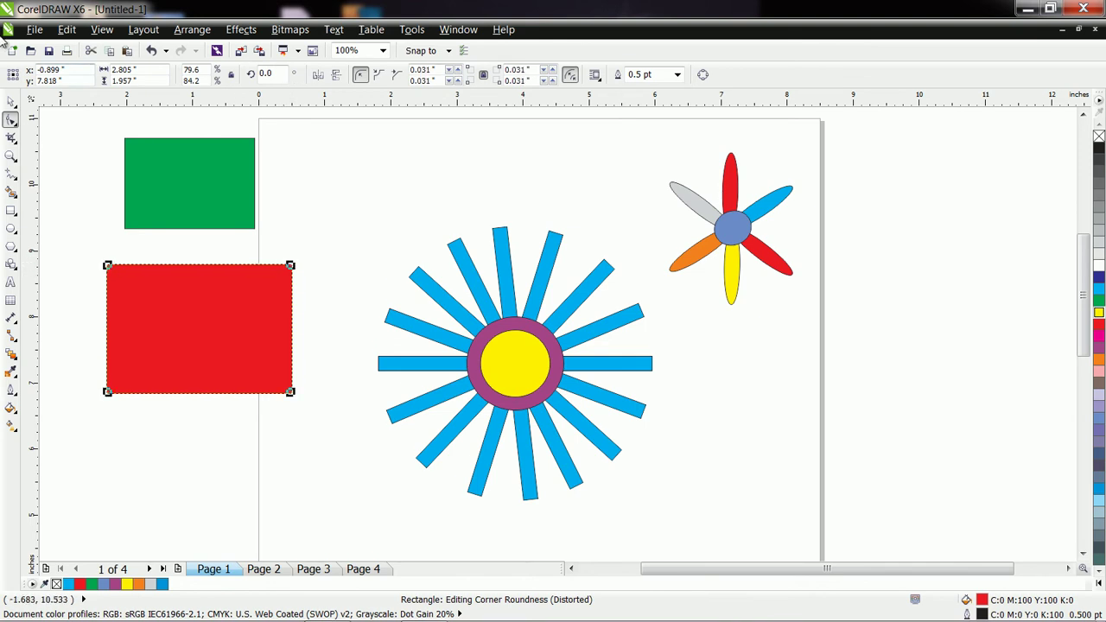
click(10, 101)
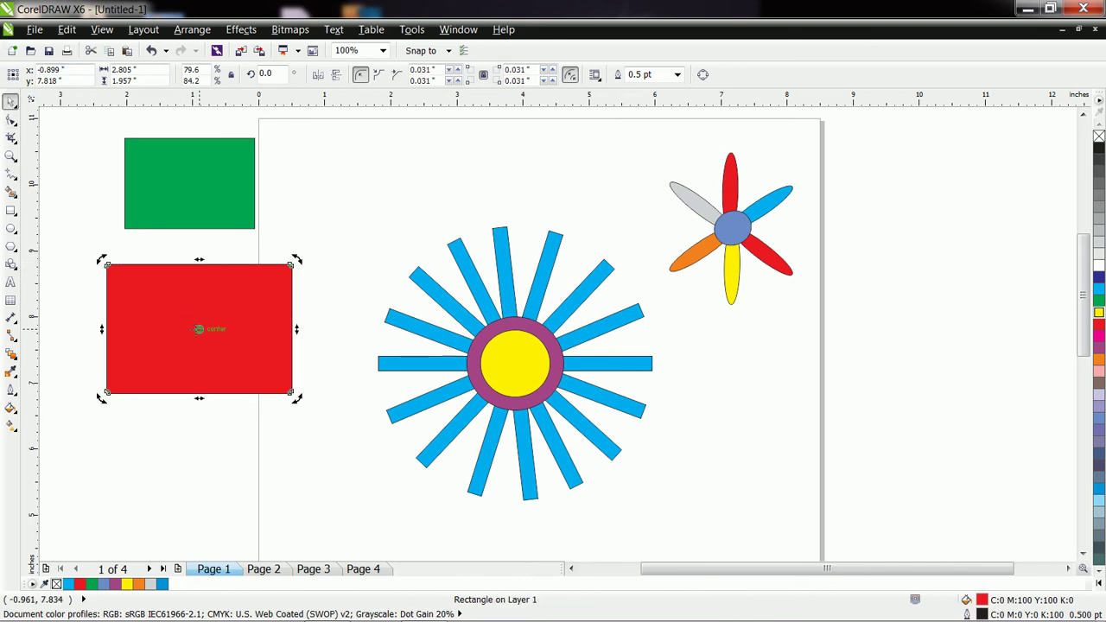
click(299, 363)
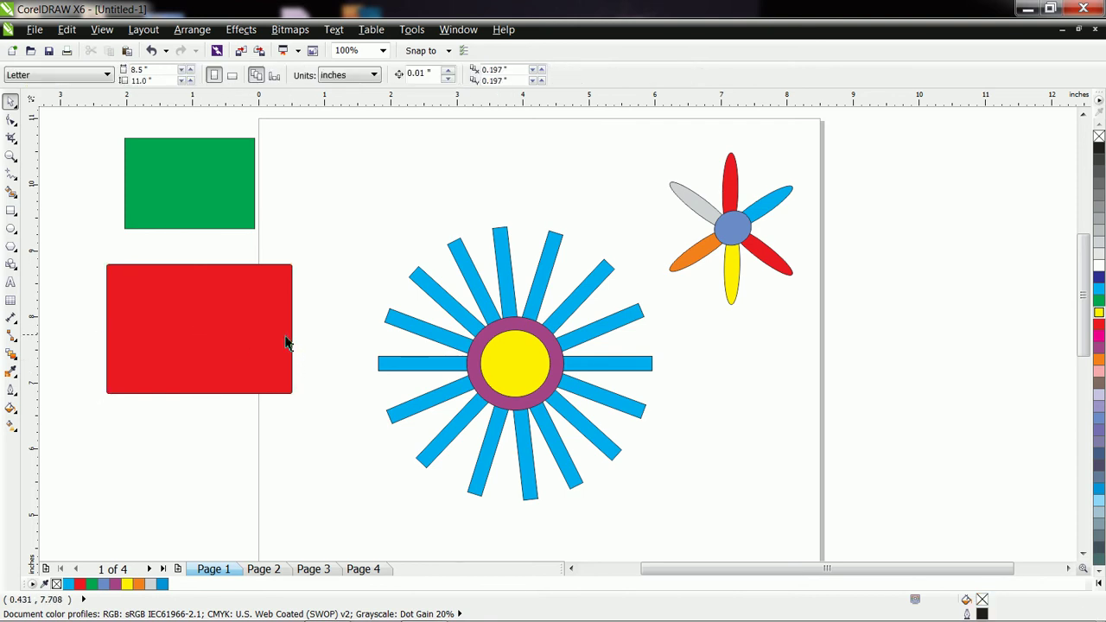
Undo the corner rounding on the red rectangle
click(276, 337)
key(ctrl+z)
key(ctrl+z)
key(ctrl+z)
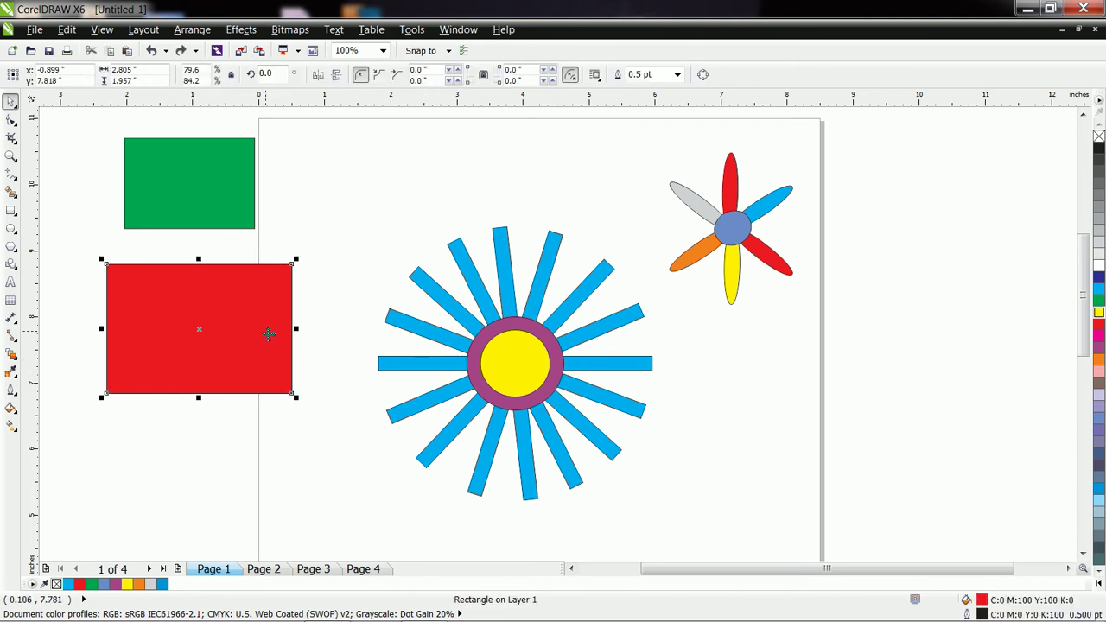
Flatten the red rectangle to 0.429 inches high and duplicate it into three bars stacked in a staggered, stair-like arrangement
drag(199, 398, 264, 326)
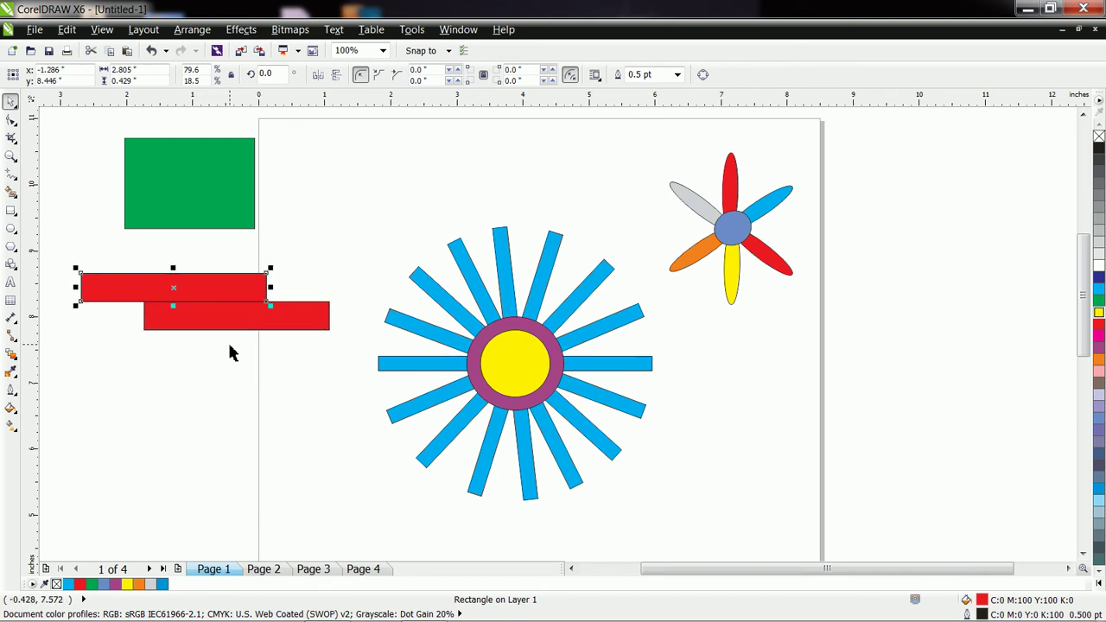
drag(210, 291, 331, 347)
Move the green rectangle over the left ends of the three red bars and bring it to the front of the page
drag(212, 172, 171, 303)
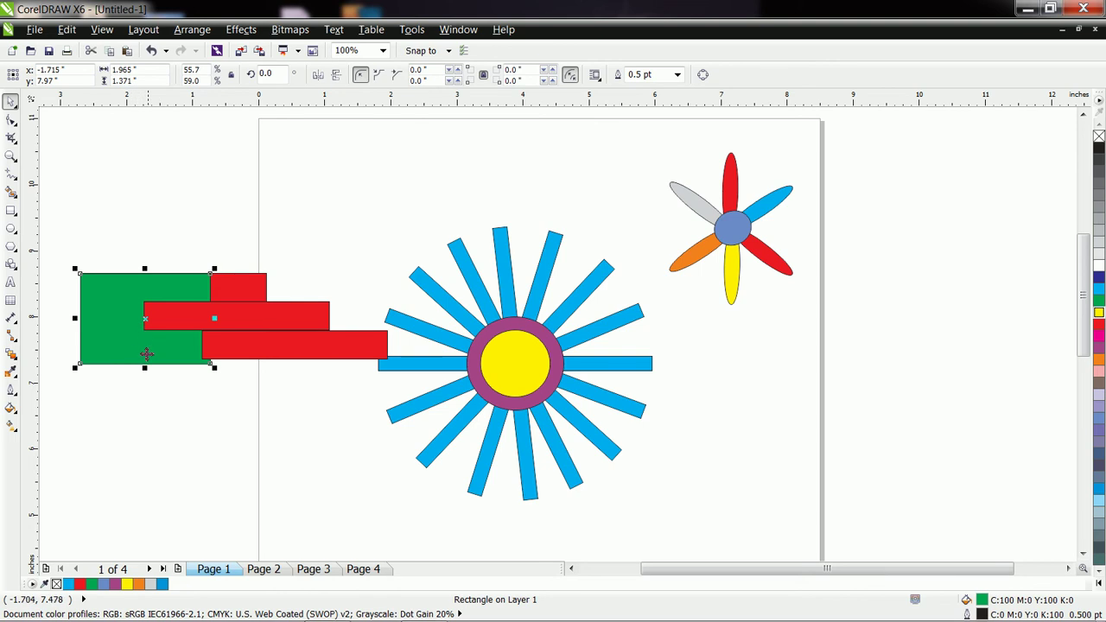
click(184, 326)
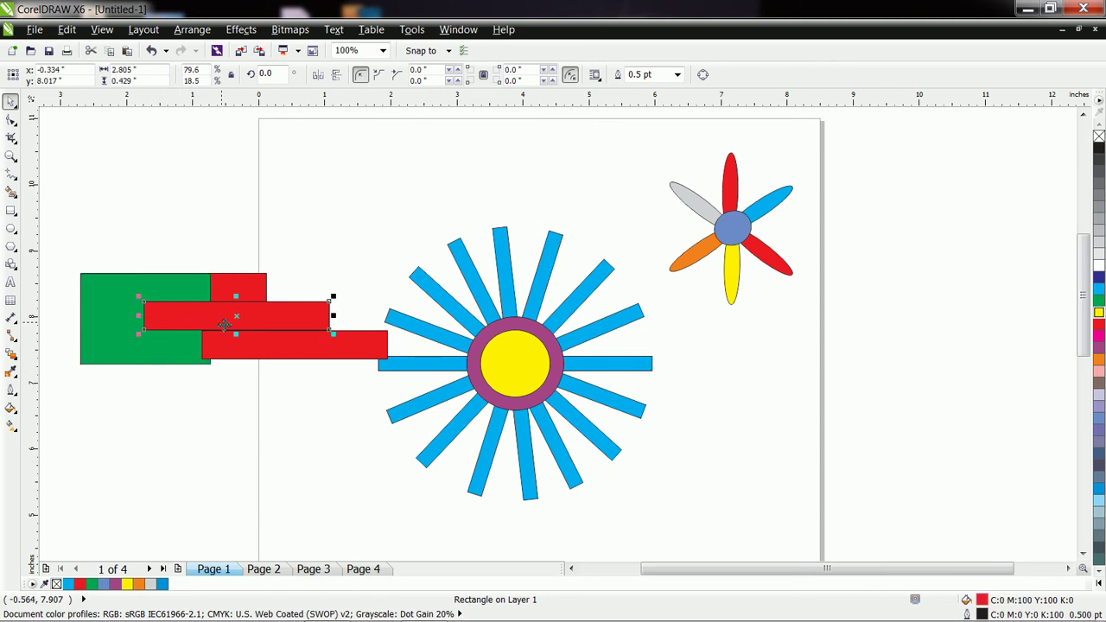
click(125, 302)
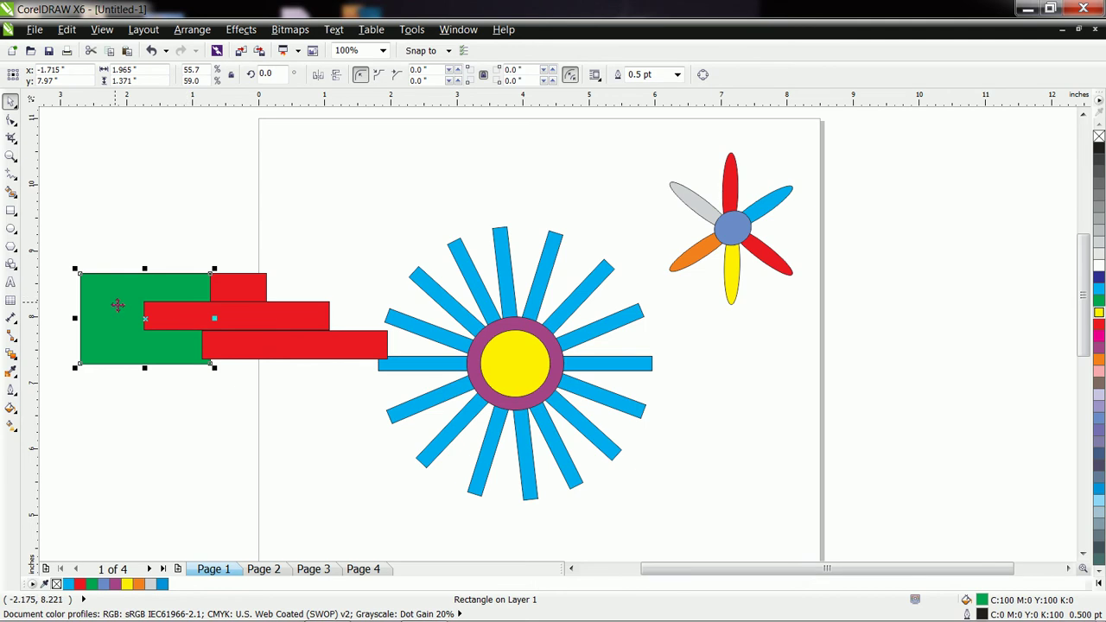
right_click(125, 317)
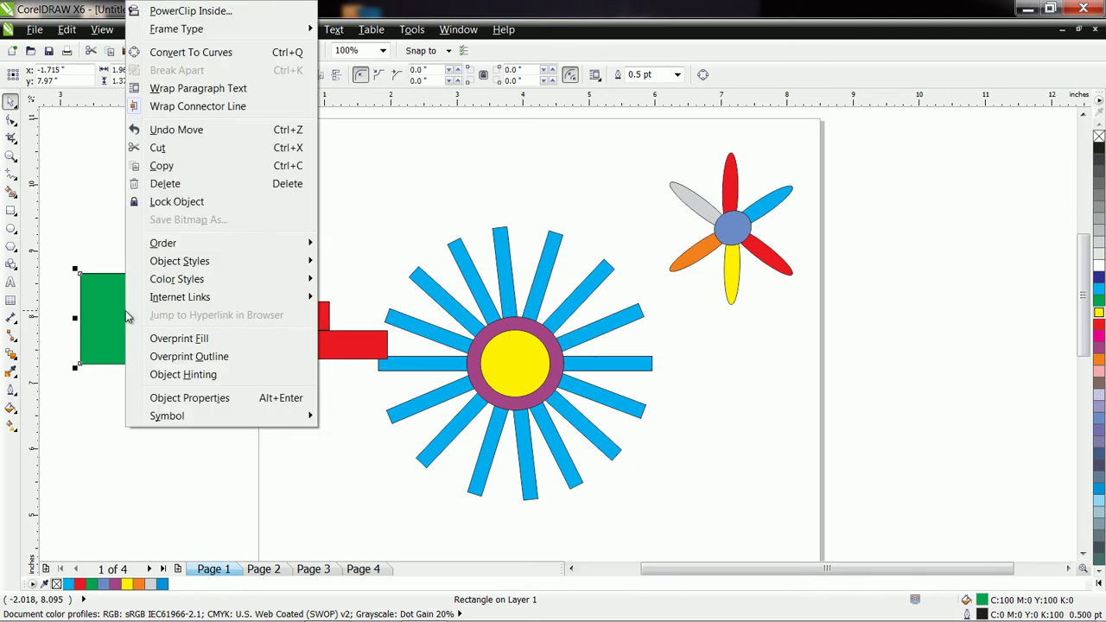
mouse_move(285, 242)
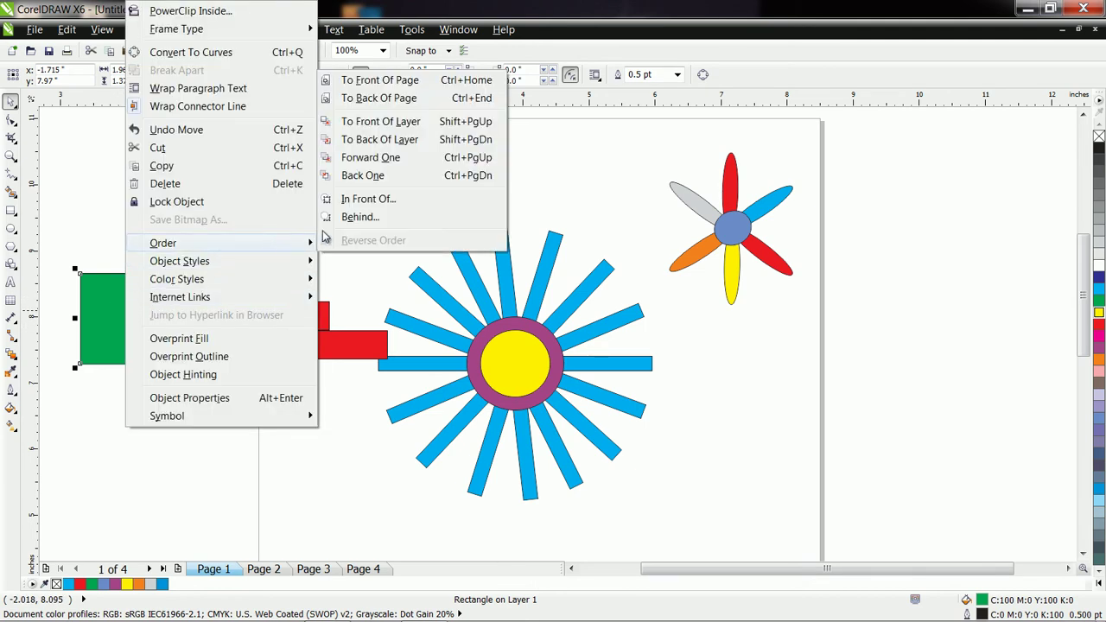
click(395, 84)
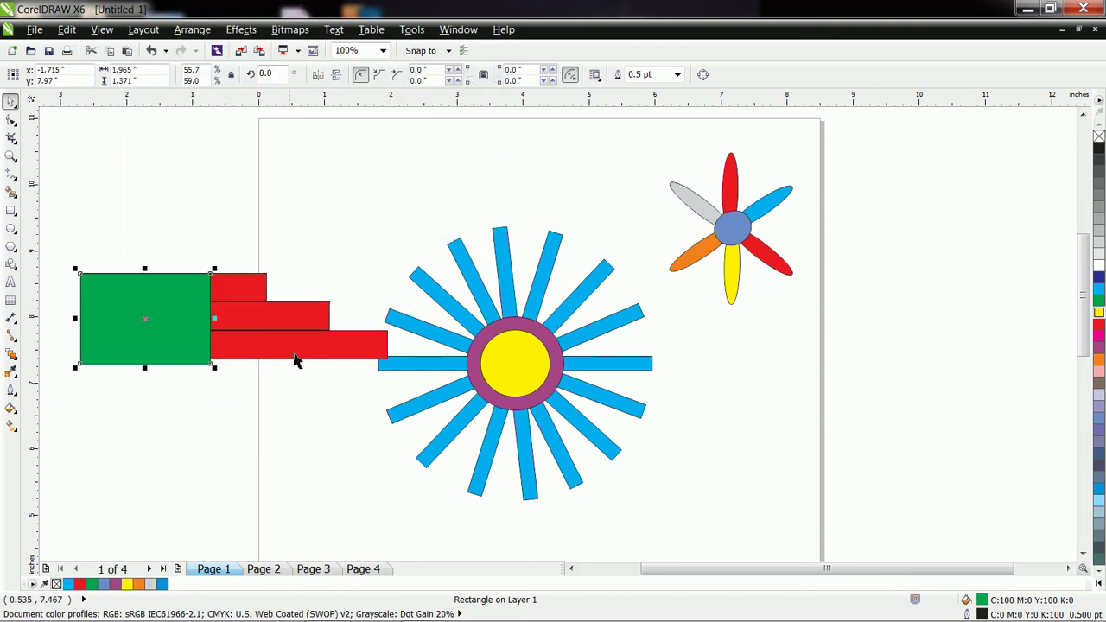
click(295, 431)
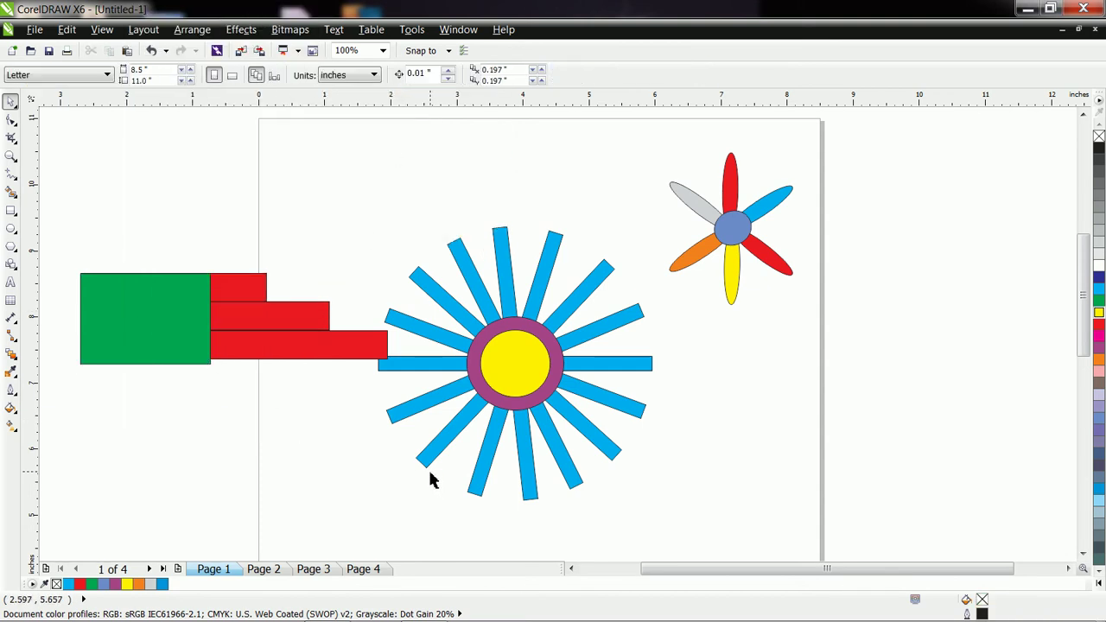
Narrow the green rectangle and the uppermost red bar from their left sides so their left edges line up
click(82, 321)
drag(76, 320, 132, 326)
click(88, 288)
drag(80, 286, 126, 287)
click(320, 404)
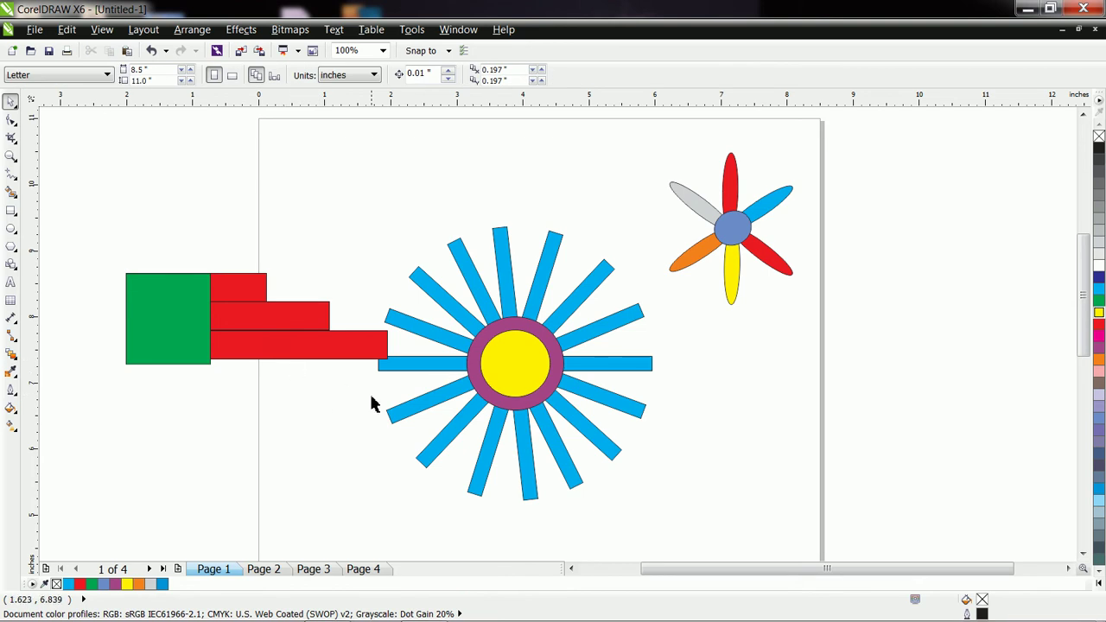
Recolor two bars of the large blue flower, the 23° one orange and the 116.6° one green
click(547, 287)
click(587, 340)
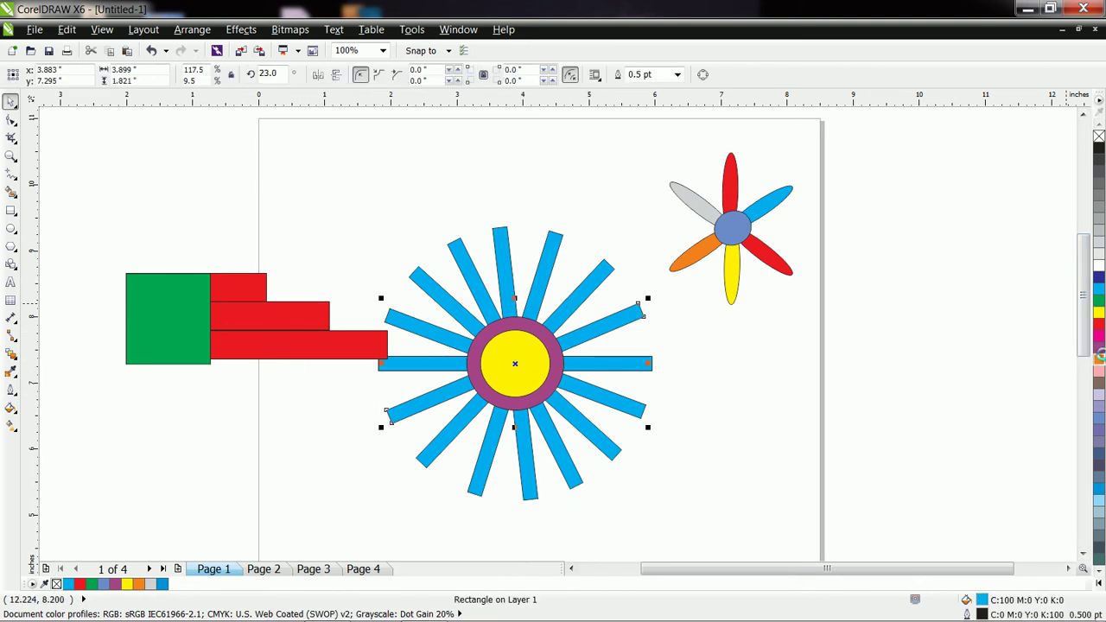
click(1098, 360)
click(481, 285)
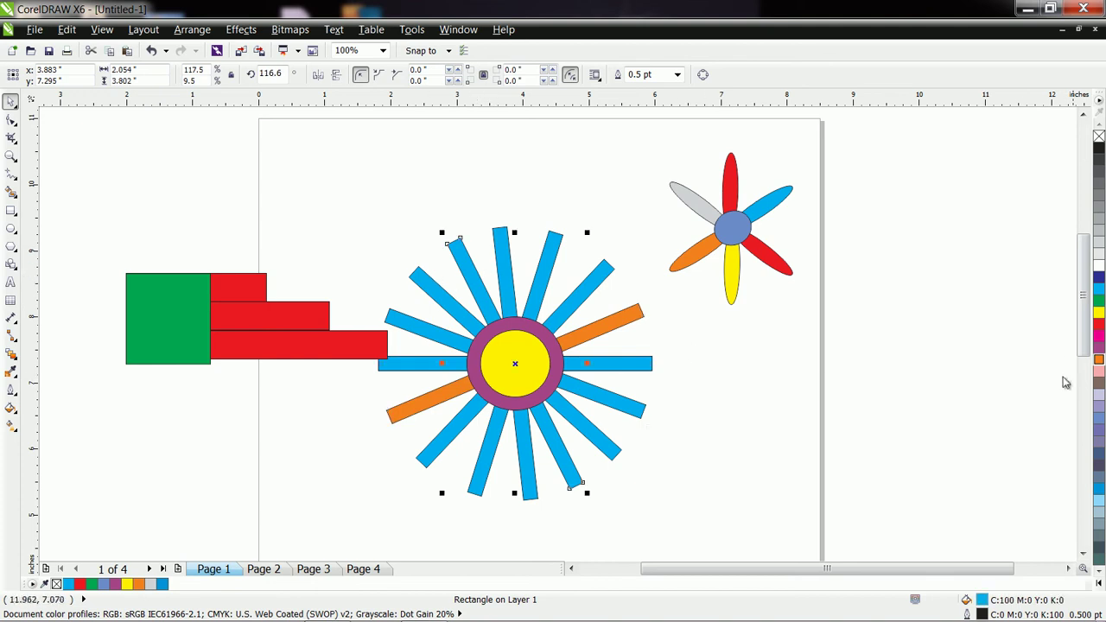
click(1098, 300)
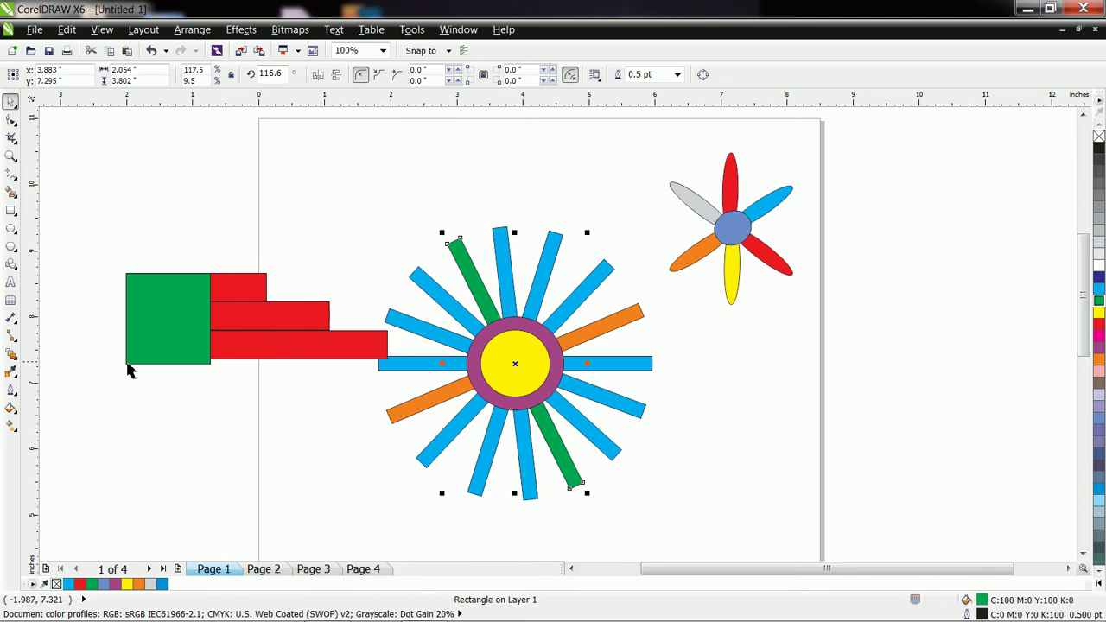
Draw a smiley face about 1.632 inches wide below the small flower with the Basic Shapes tool and fill it yellow
click(12, 267)
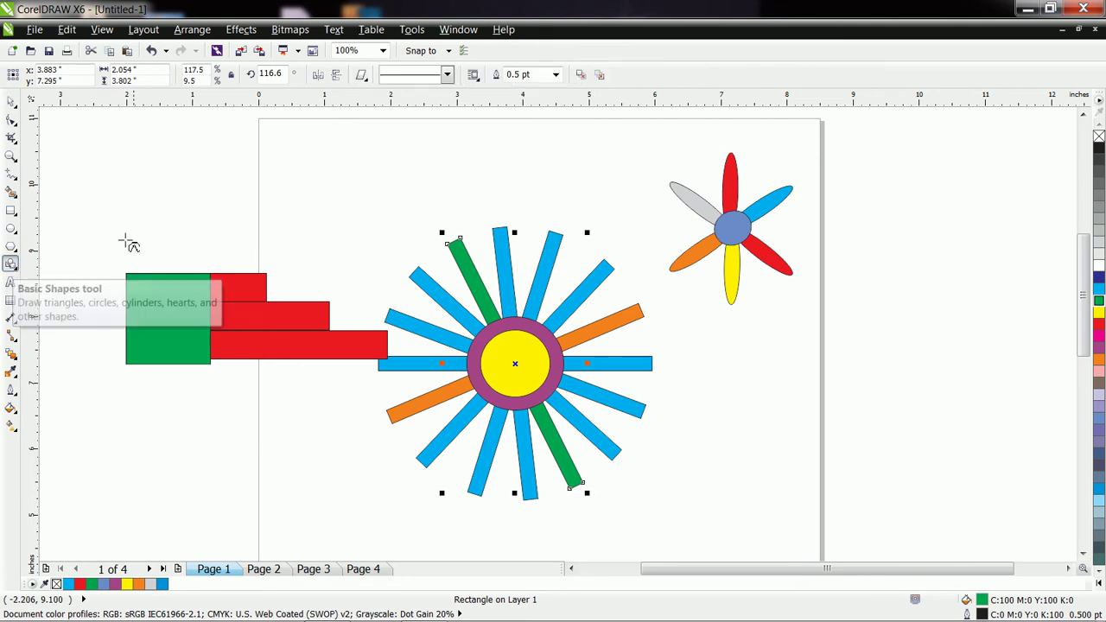
click(362, 76)
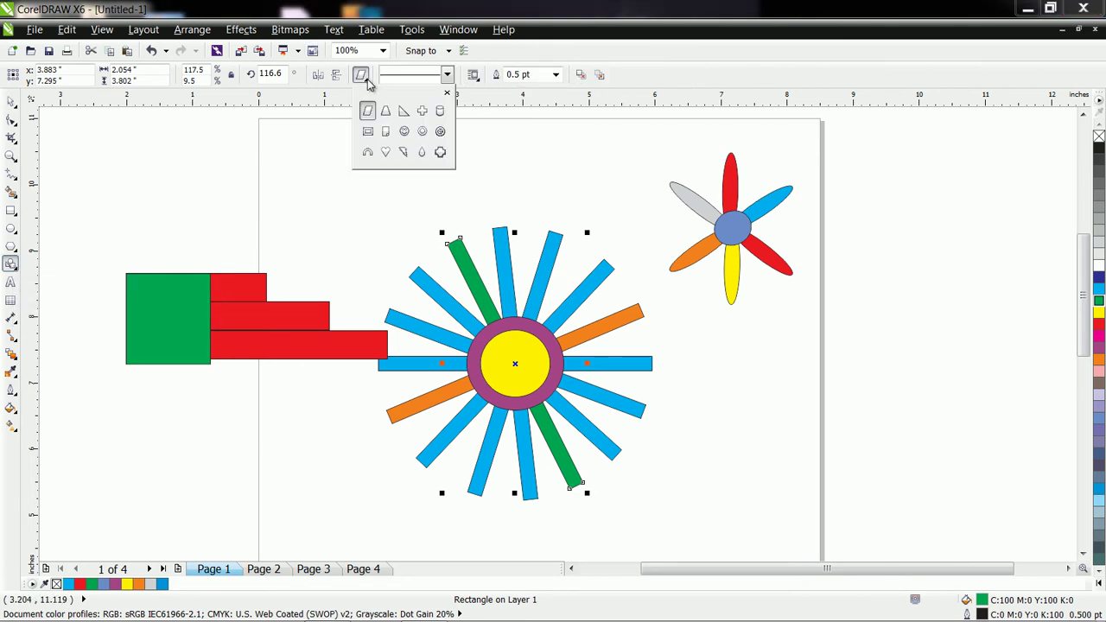
click(404, 132)
drag(713, 345, 828, 458)
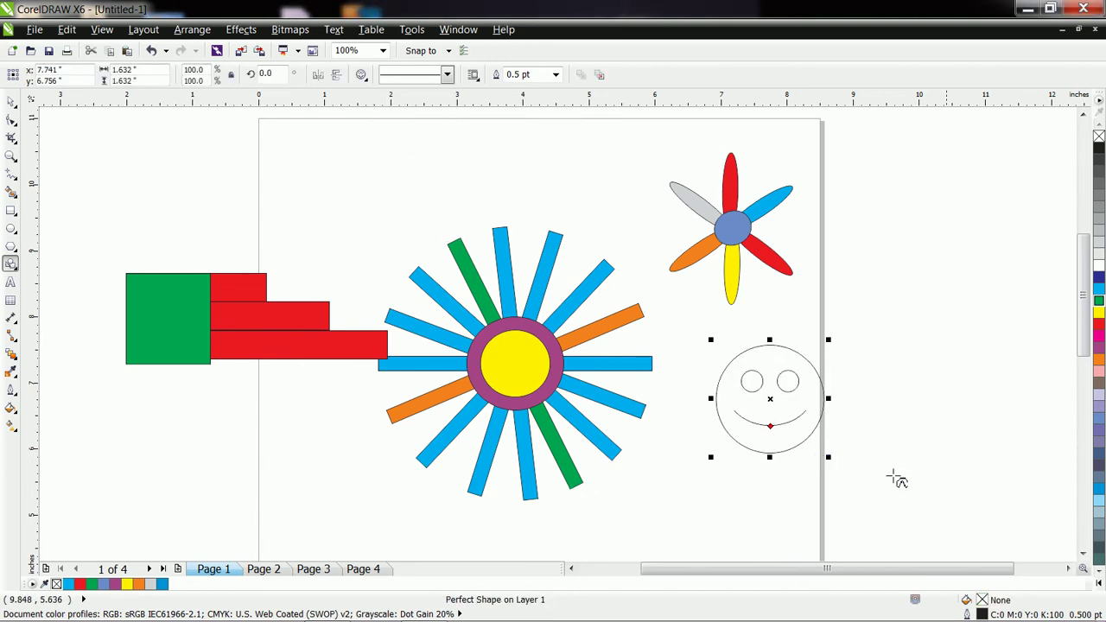
click(1098, 324)
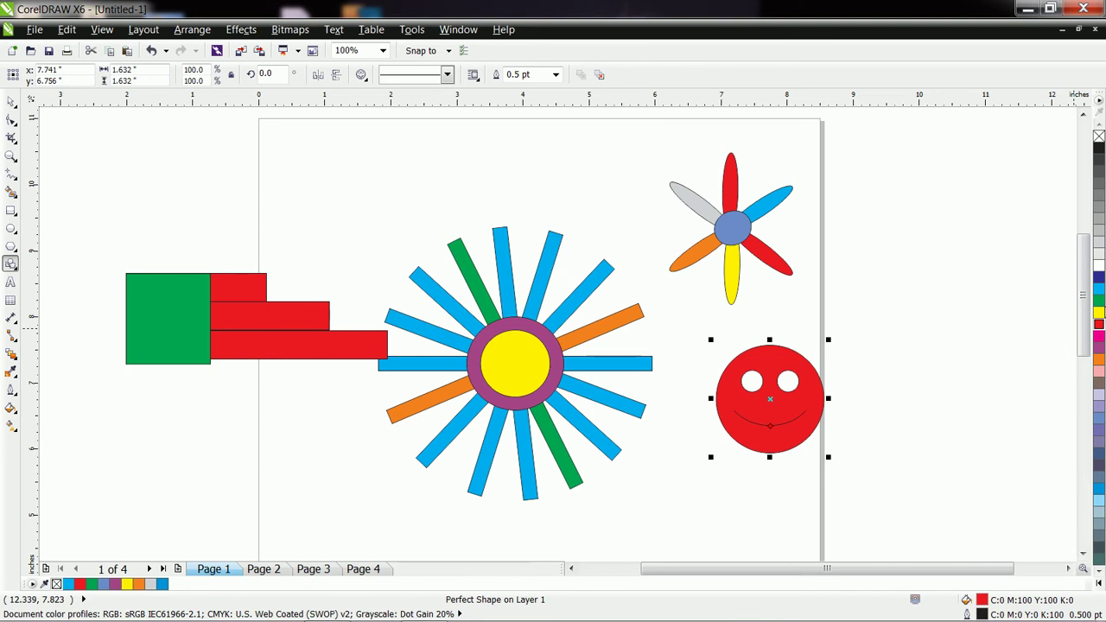
click(1098, 313)
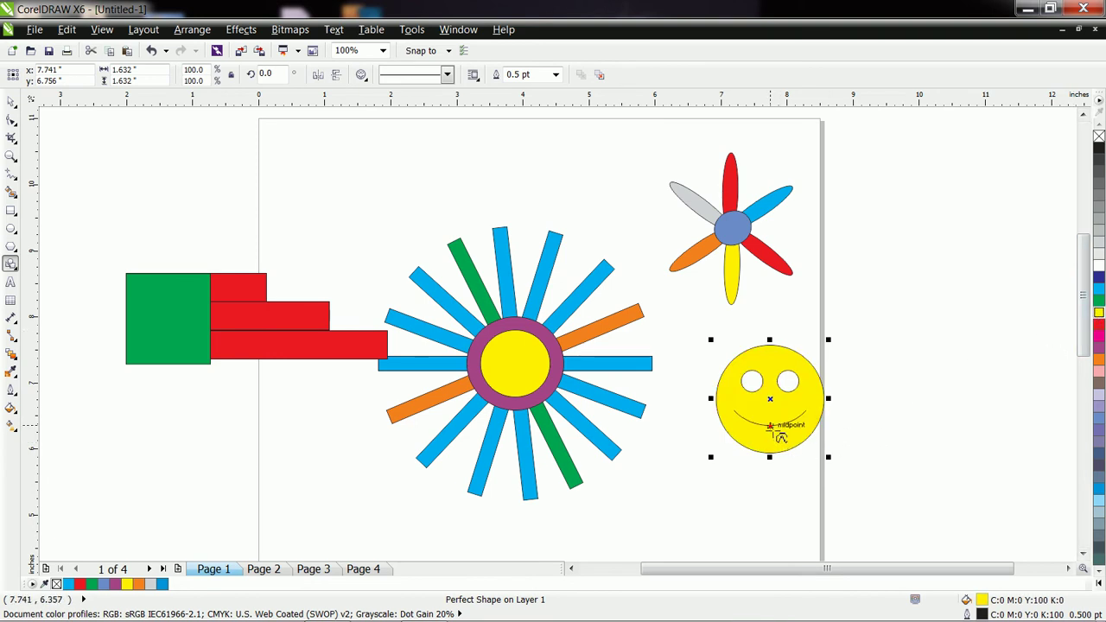
Bend the smiley's mouth into a frown, and reshape it into a deep smile with the Shape tool
mouse_move(772, 428)
mouse_down()
mouse_move(772, 413)
mouse_move(783, 432)
mouse_up()
key(ctrl+z)
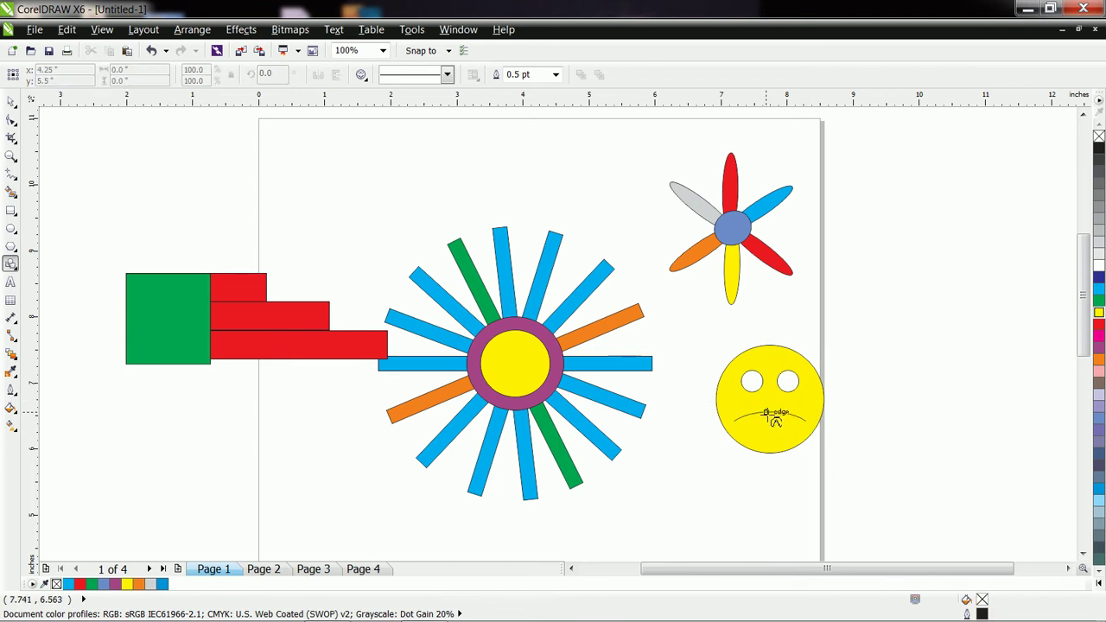
click(10, 157)
drag(690, 319, 895, 474)
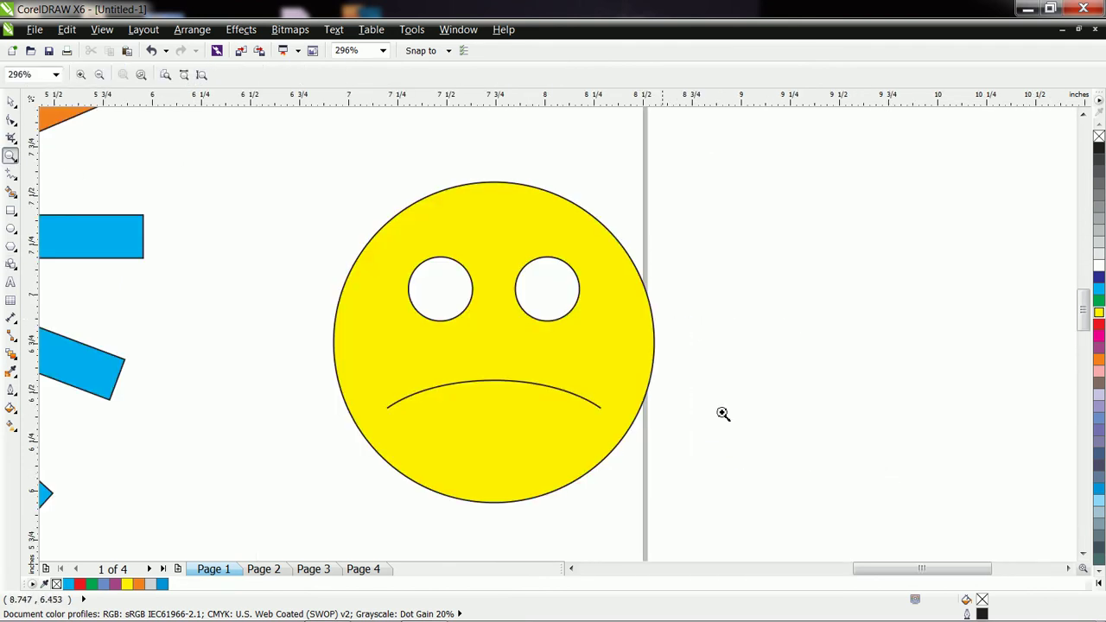
click(497, 389)
right_click(531, 372)
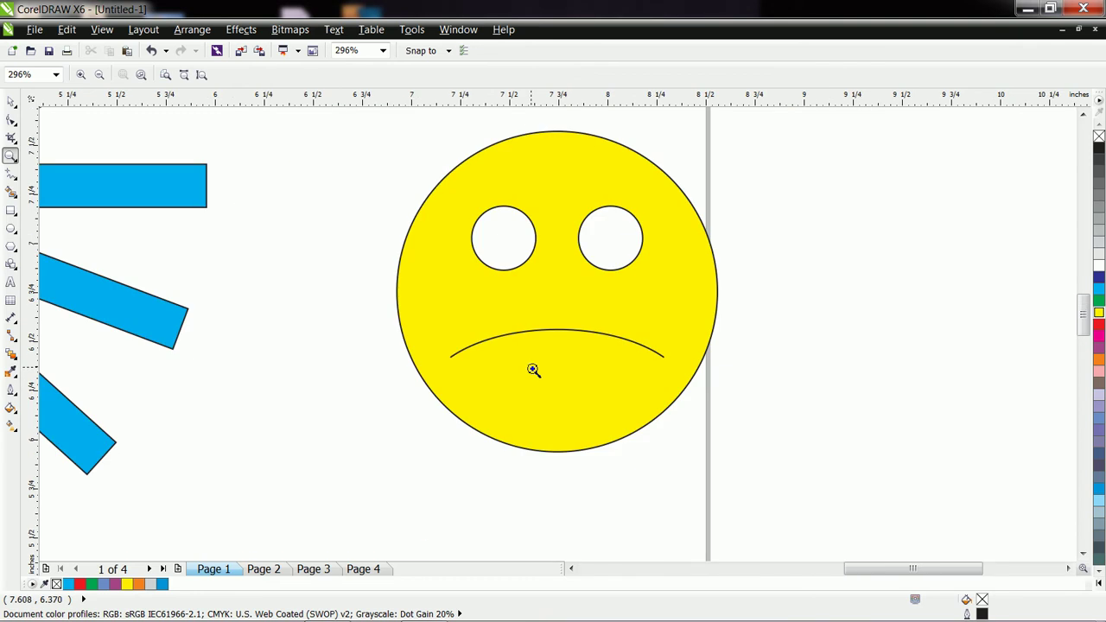
click(10, 120)
click(573, 289)
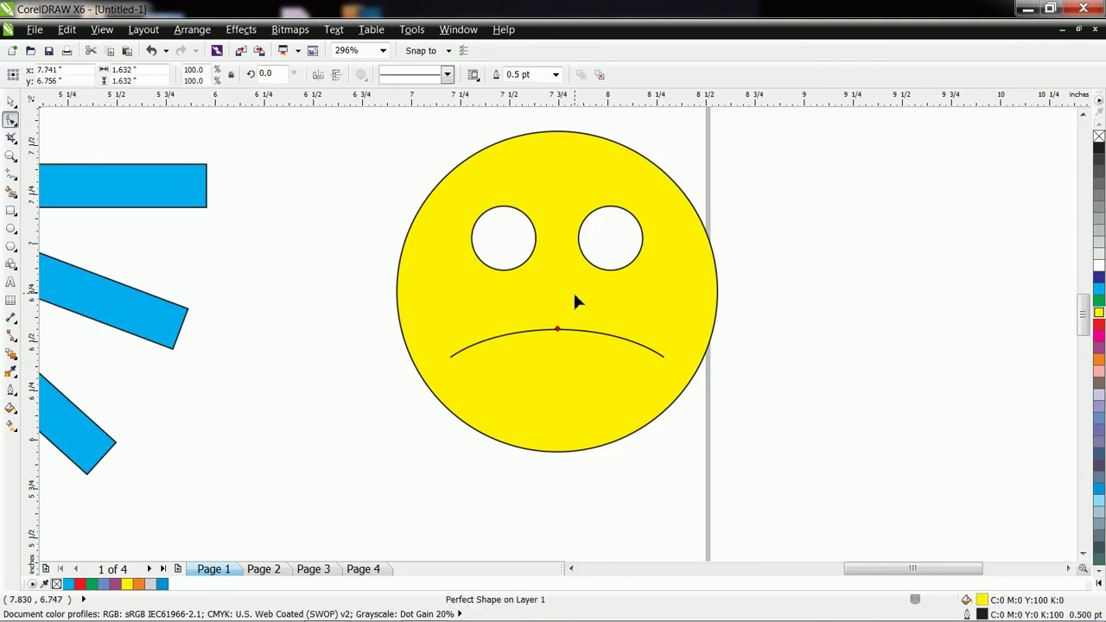
drag(562, 331, 558, 377)
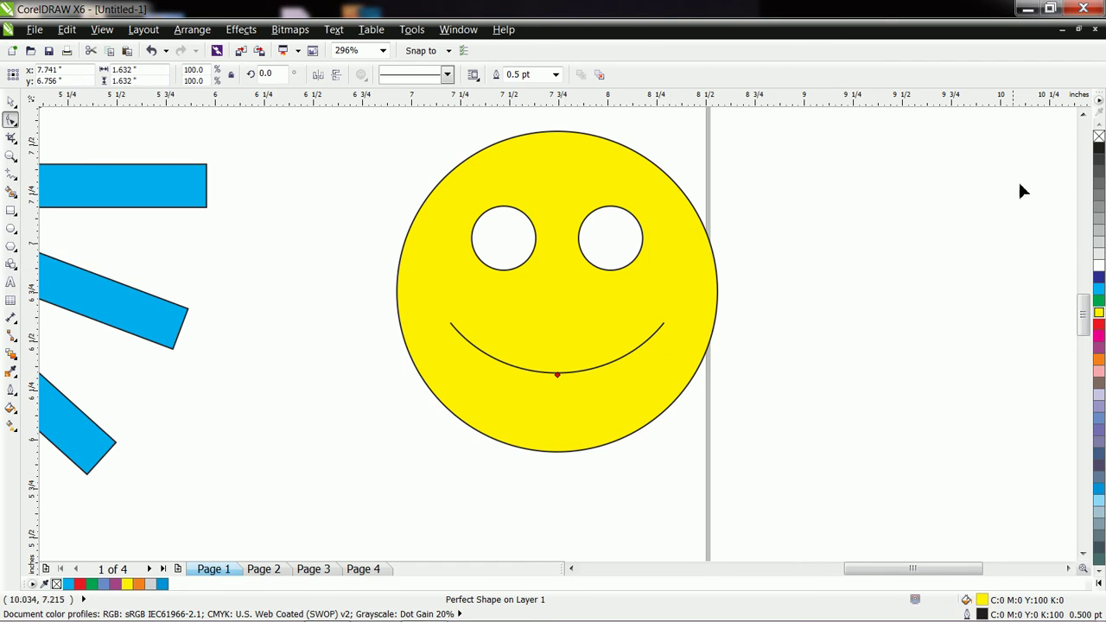
Draw a small ellipse about 0.113 by 0.12 inches, fill it black and place it in the smiley's left eye as a pupil
click(1082, 114)
click(1082, 114)
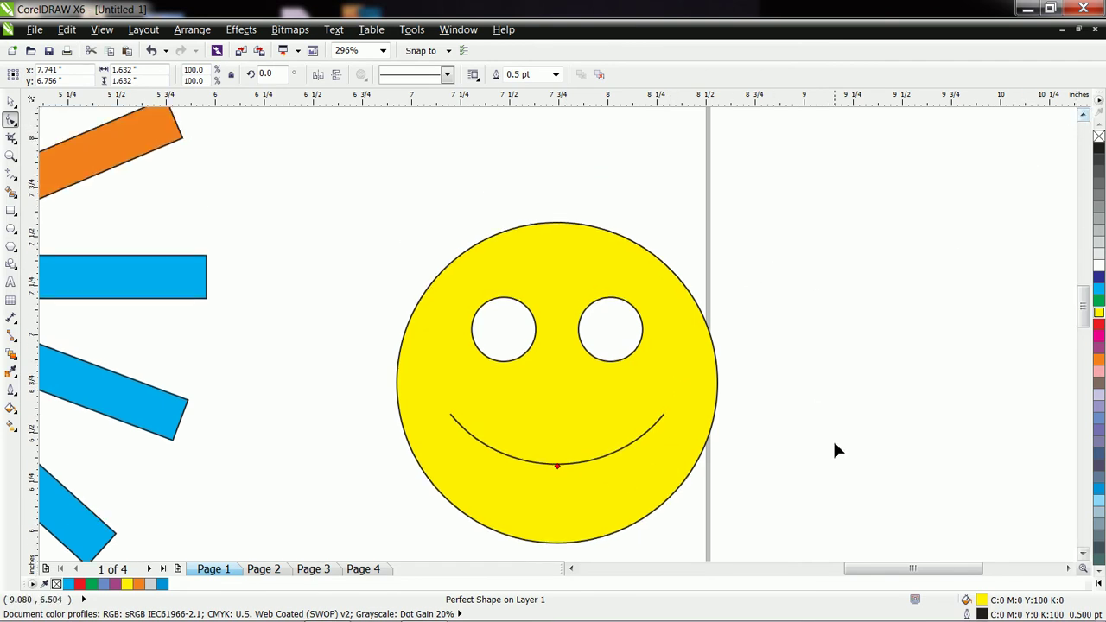
click(1083, 557)
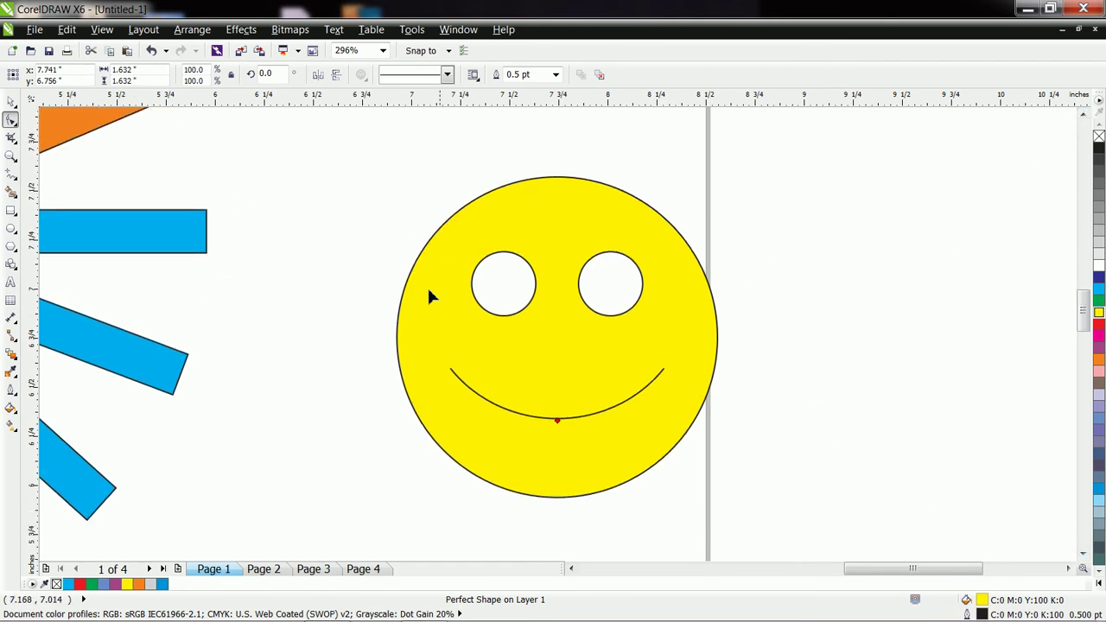
click(11, 227)
mouse_move(288, 183)
mouse_down()
mouse_move(301, 215)
mouse_move(311, 207)
mouse_up()
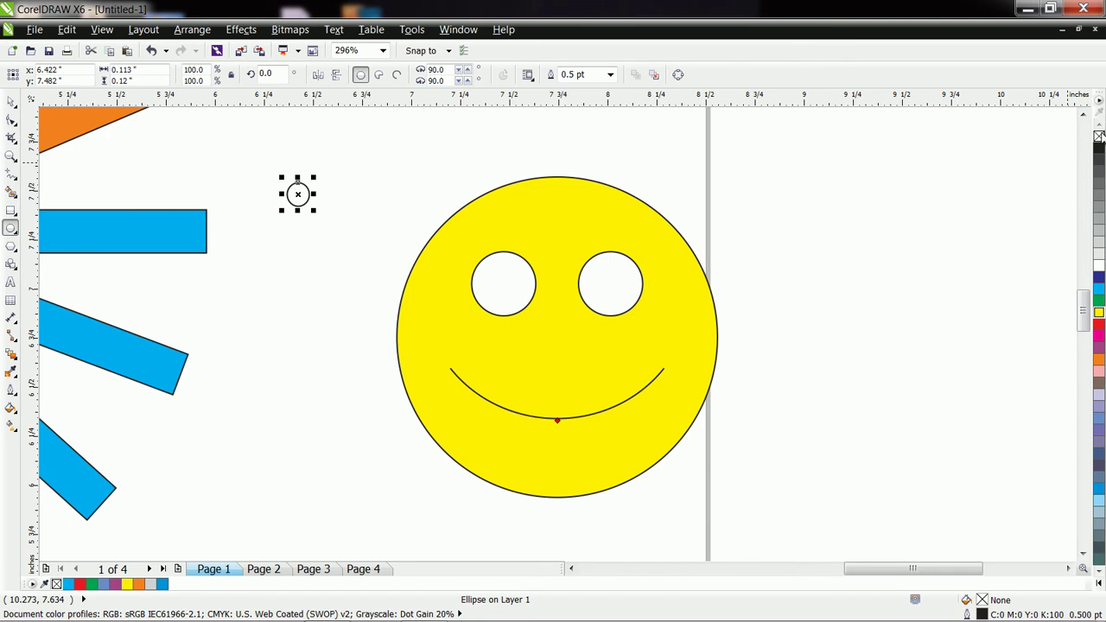
click(1099, 148)
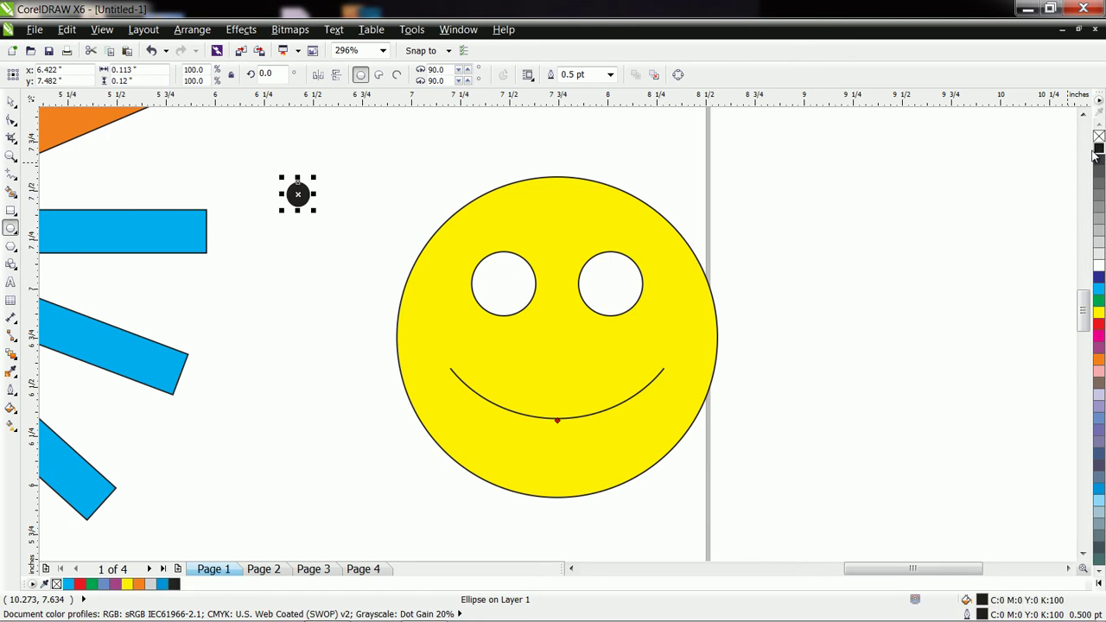
key(space)
drag(298, 194, 505, 301)
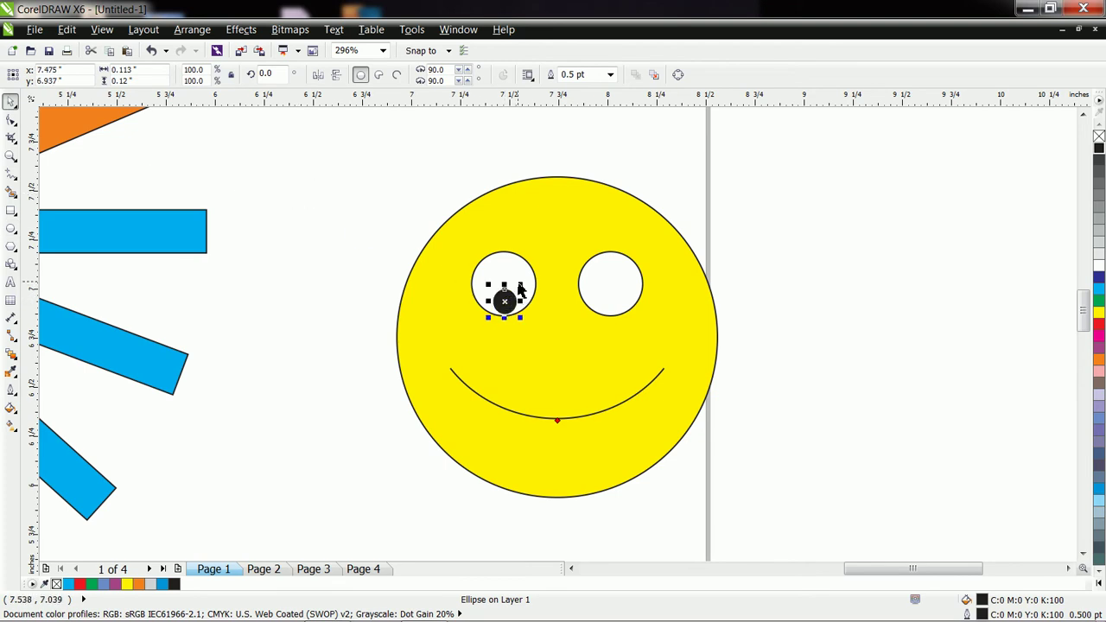
Enlarge the black pupil to about 0.166 by 0.176 inches, keeping it in the lower part of the left eye
key(Escape)
click(512, 304)
key(Escape)
click(518, 287)
mouse_move(522, 284)
mouse_down()
mouse_move(526, 256)
mouse_move(516, 309)
mouse_move(506, 300)
mouse_up()
click(517, 302)
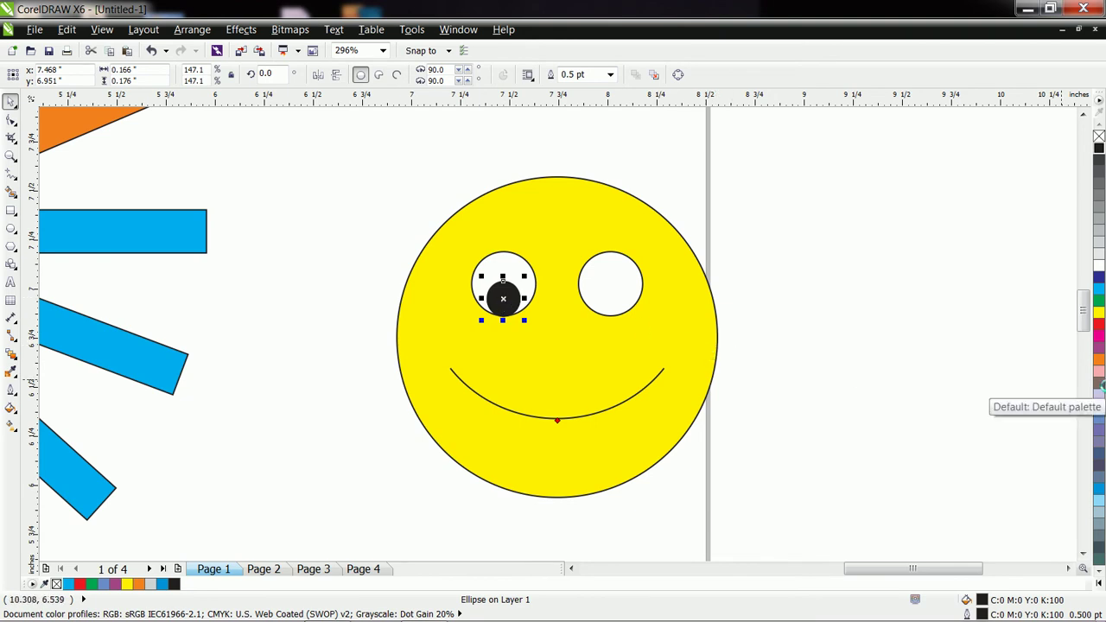
Duplicate the black pupil and move the copy straight across into the smiley's right eye
key(KP_Add)
key(Right)
key(Right)
key(Right)
drag(562, 280, 611, 280)
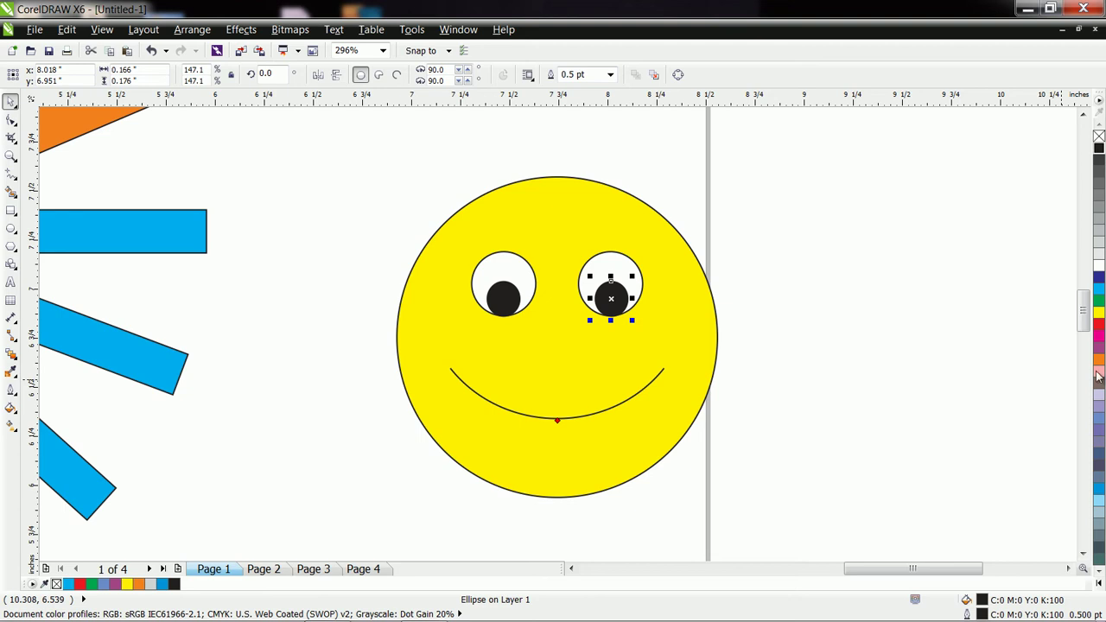
click(815, 395)
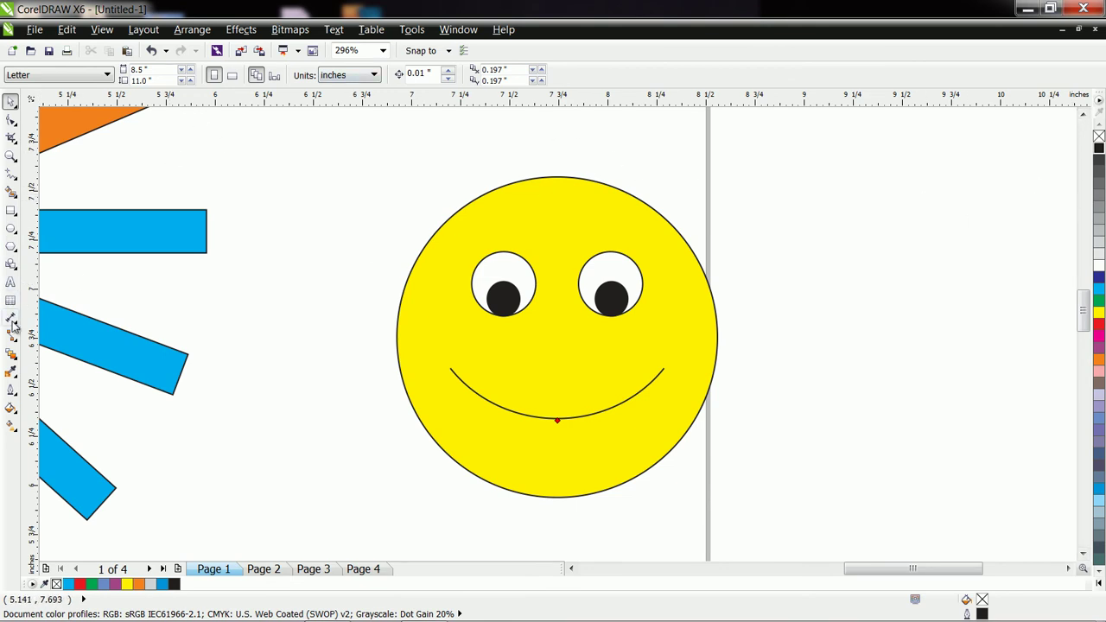
Draw a right triangle about 0.806 by 0.704 inches to the right of the smiley with the Basic Shapes tool
click(11, 264)
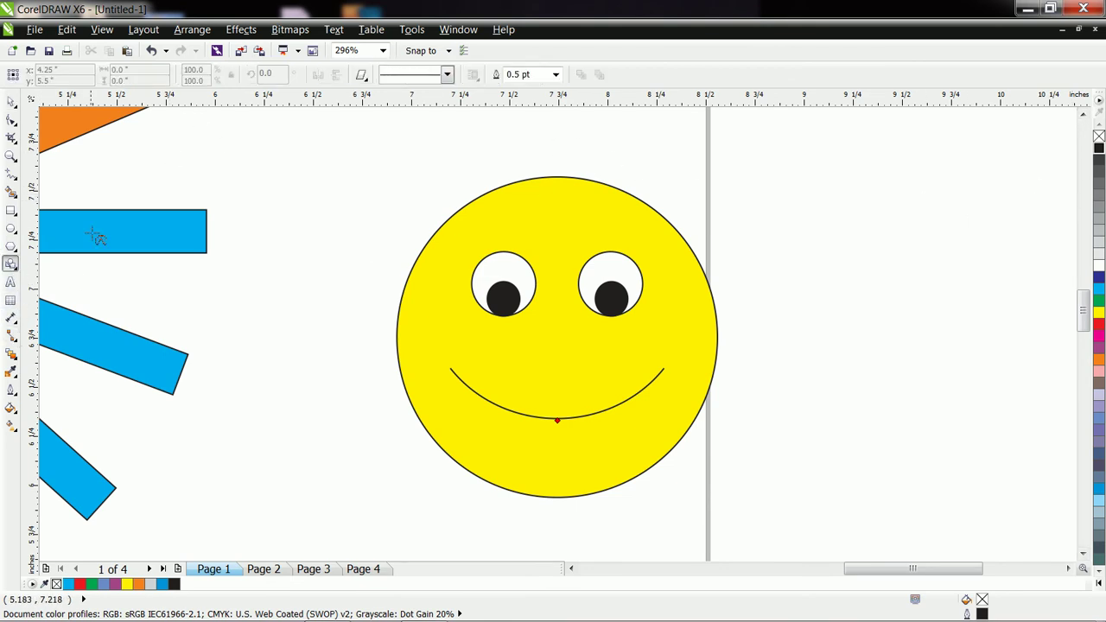
click(362, 76)
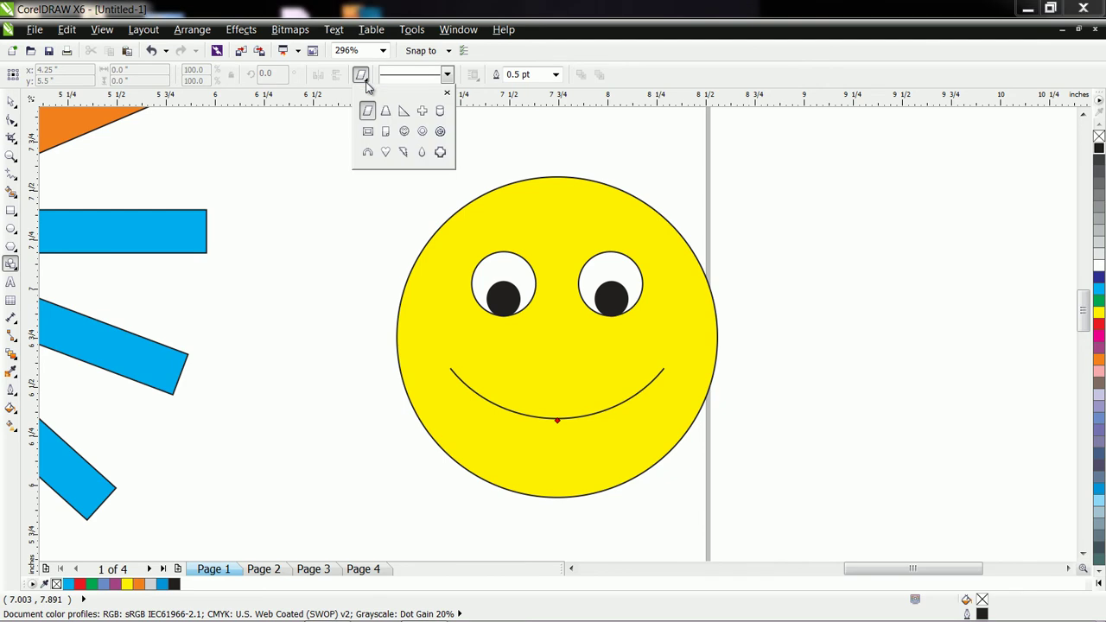
click(402, 111)
drag(825, 210, 984, 350)
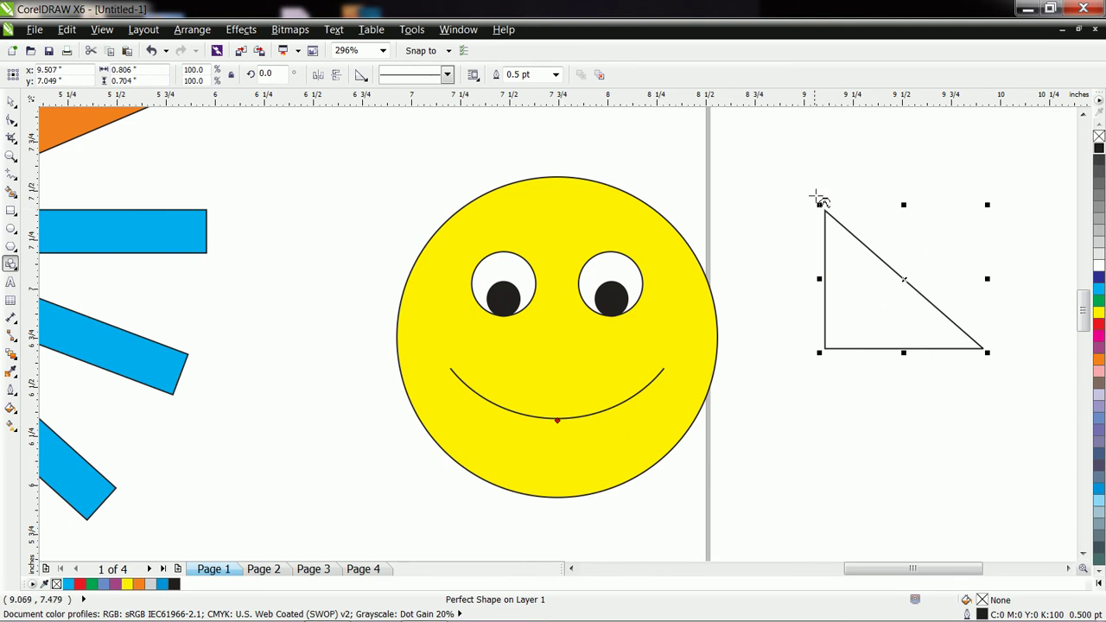
Draw a trapezoid about 0.637 by 0.598 inches below the right triangle and narrow its upper edge to a point, forming an isosceles triangle
click(361, 75)
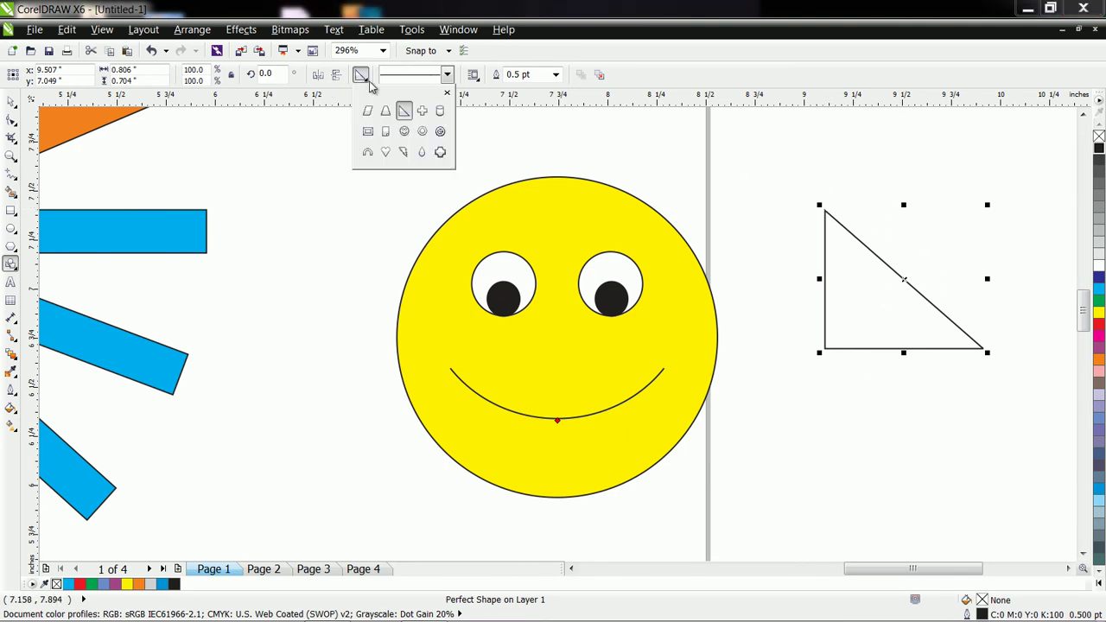
click(388, 113)
mouse_move(803, 410)
mouse_down()
mouse_move(907, 525)
mouse_move(936, 534)
mouse_up()
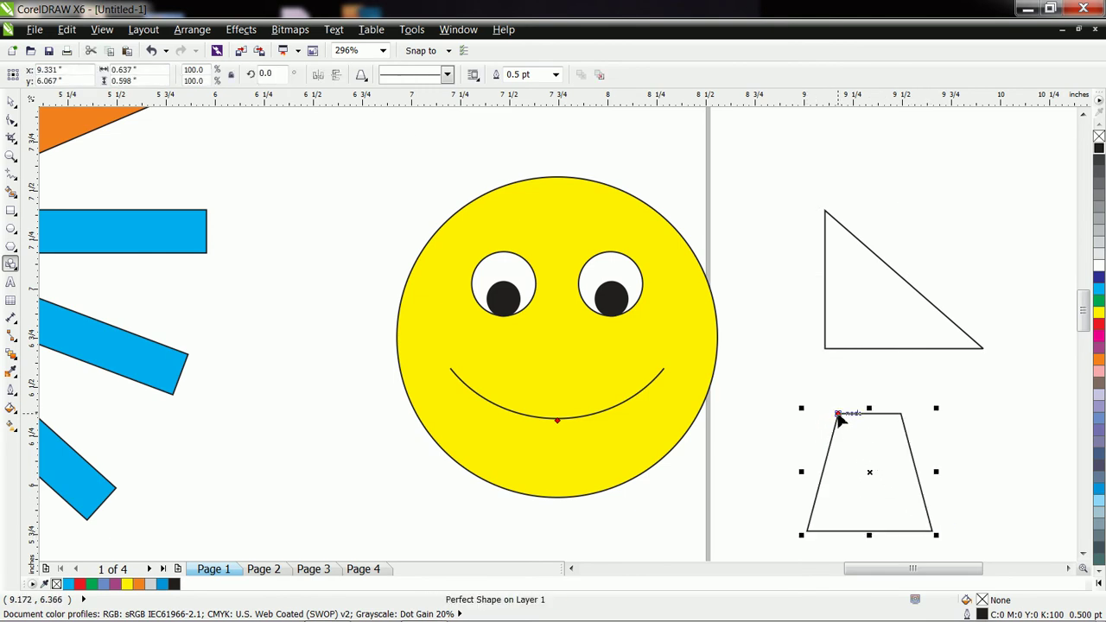
drag(838, 415, 869, 413)
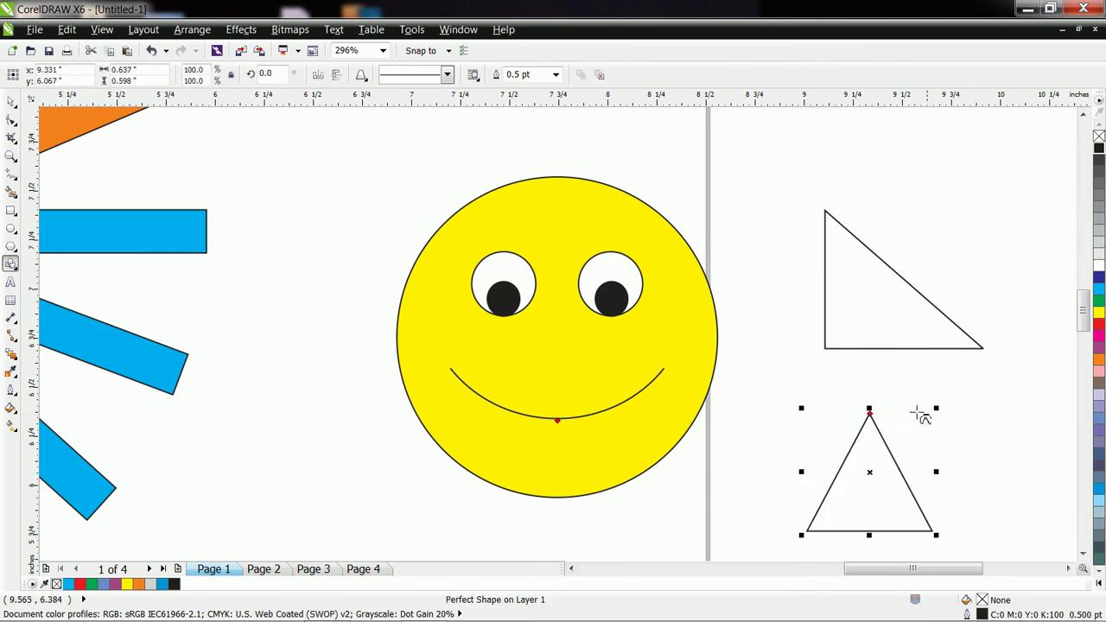
Fill the isosceles triangle with blue (C60 M40 Y0 K0) and move it onto the top of the smiley's head
click(1099, 418)
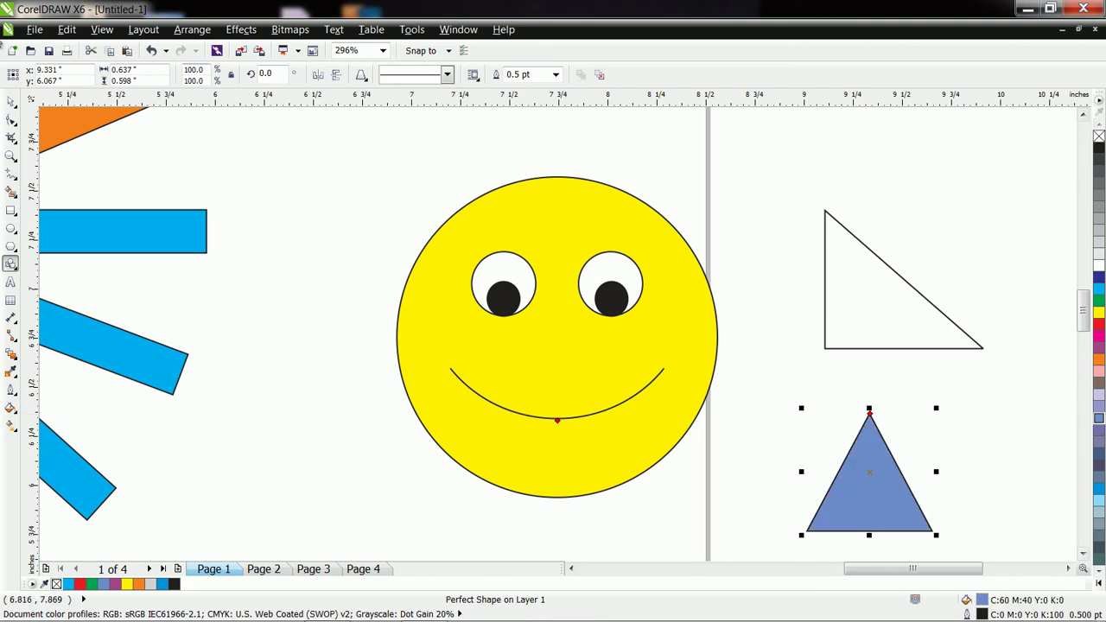
click(9, 104)
drag(873, 476, 555, 158)
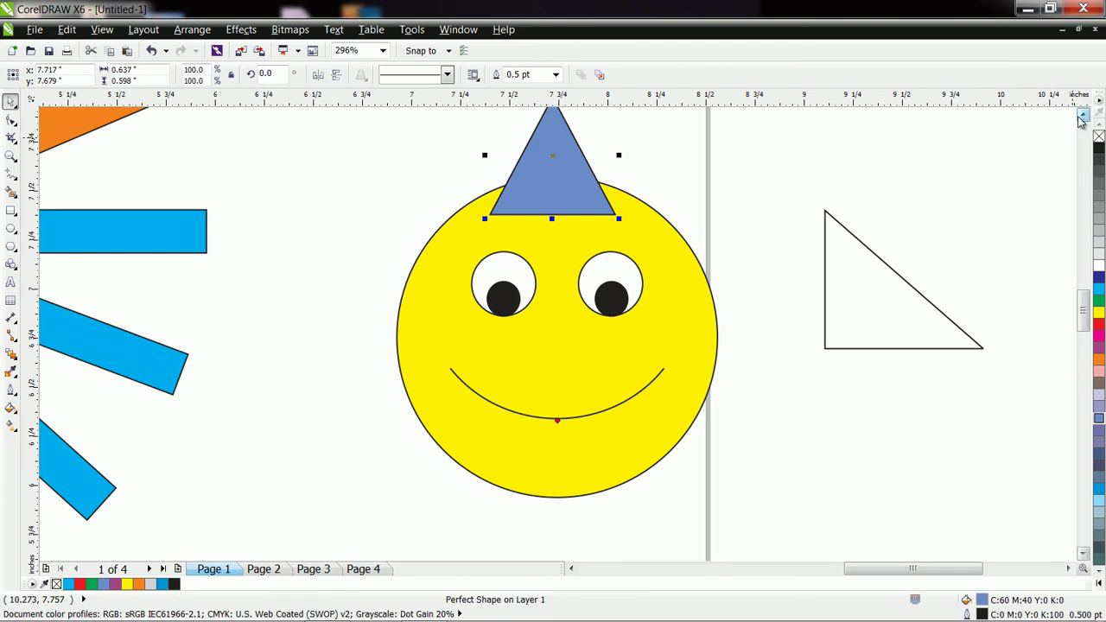
click(1084, 118)
click(1083, 118)
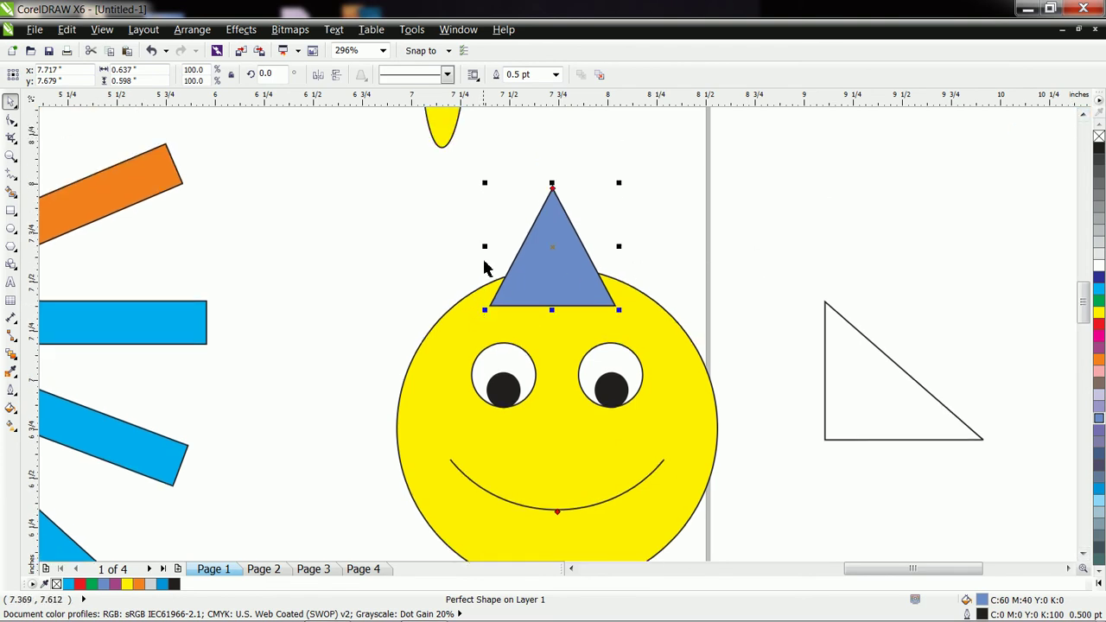
Enlarge the blue triangle to about 1.292 by 0.799 inches and center it over the smiley's head as a hat
drag(485, 248, 402, 247)
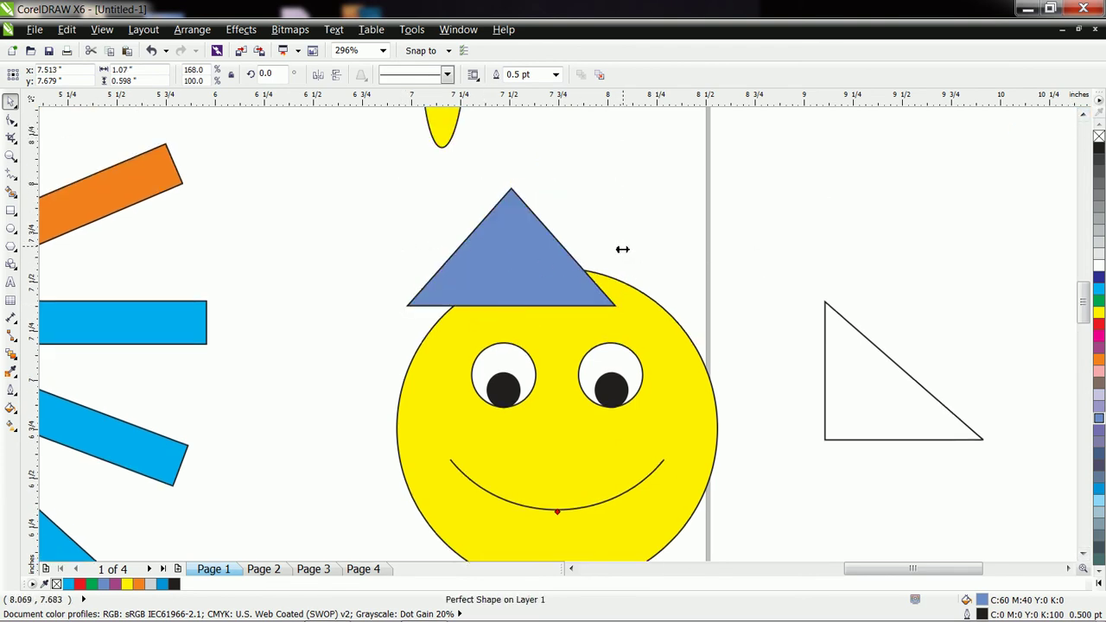
drag(619, 247, 644, 253)
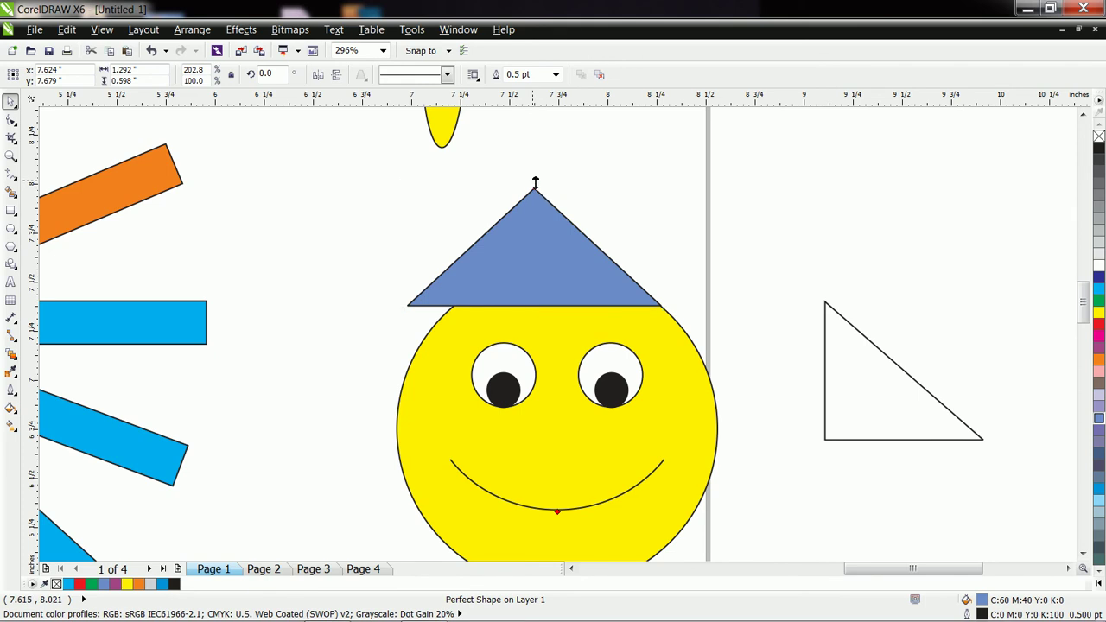
drag(535, 182, 534, 149)
drag(537, 246, 560, 270)
Send the hat triangle to the back of the page and shift it slightly down behind the head
right_click(567, 292)
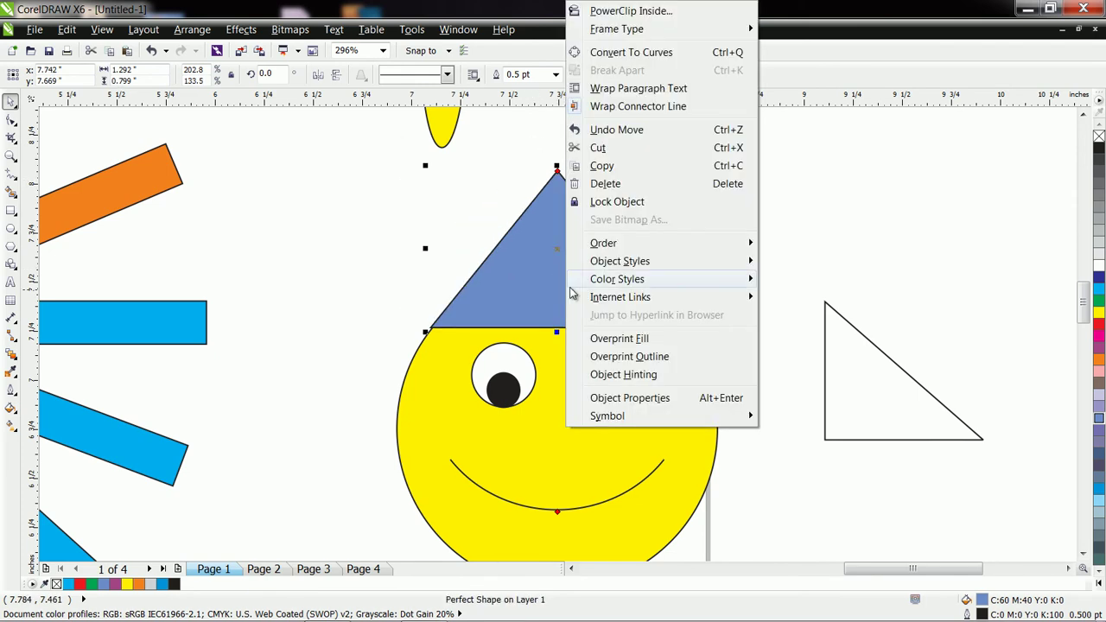
mouse_move(714, 249)
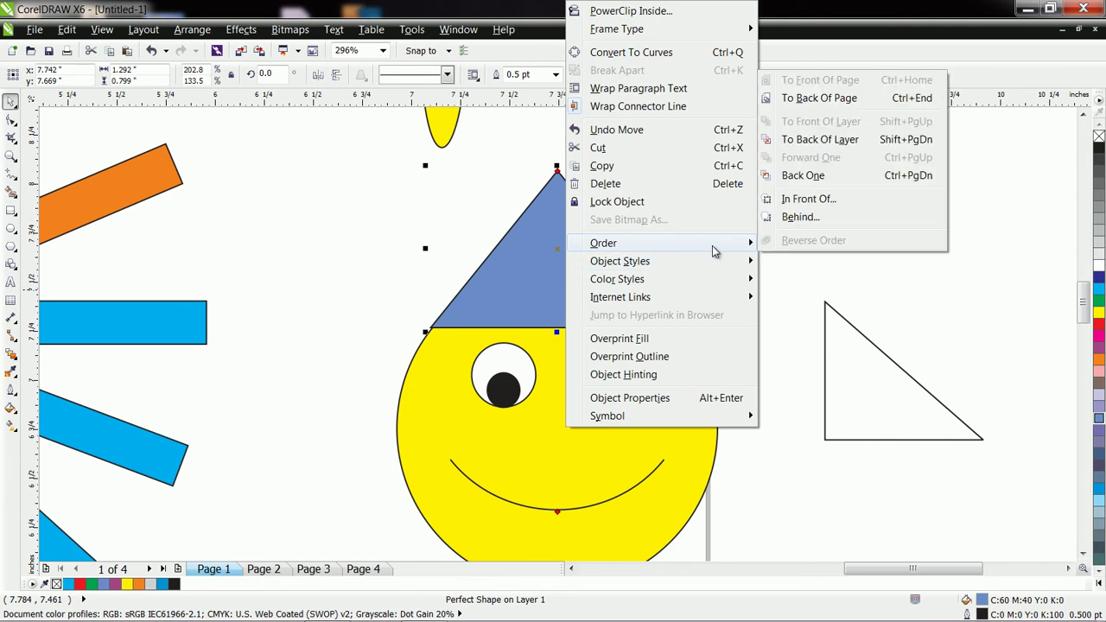
click(851, 102)
key(Escape)
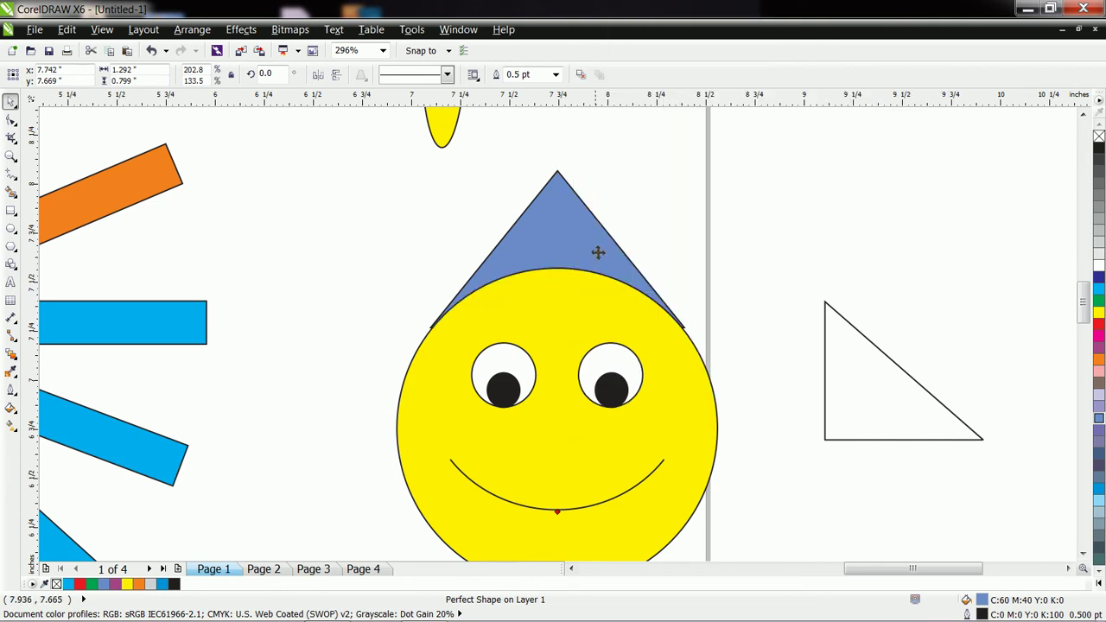
click(597, 255)
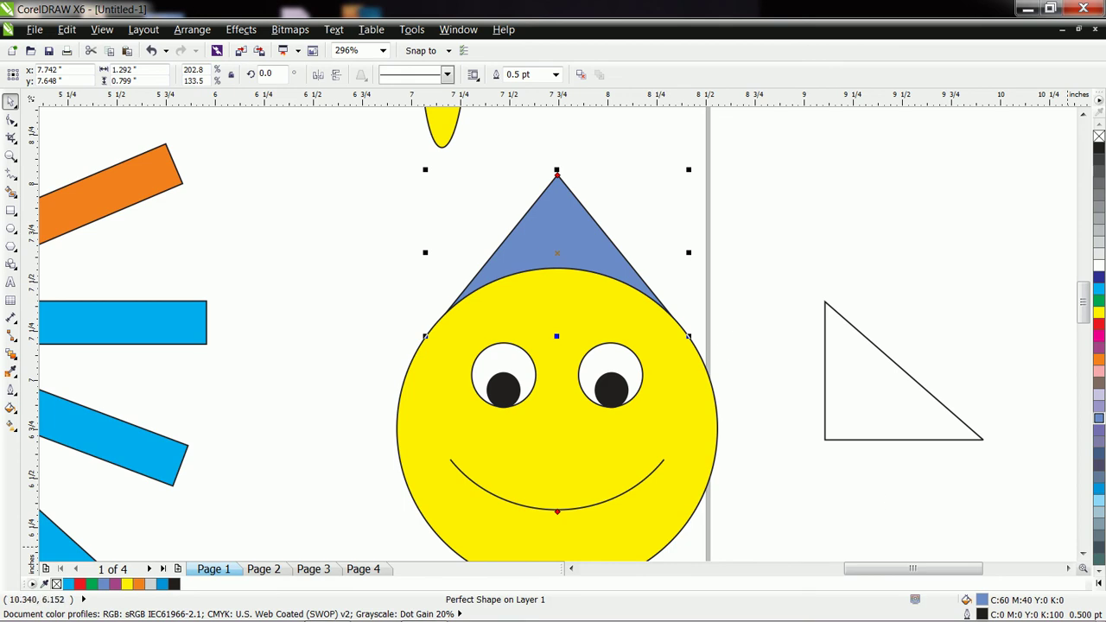
Draw a heart about 0.268 by 0.317 inches to the right of the right triangle with Basic Shapes and fill it red
click(12, 156)
key(F3)
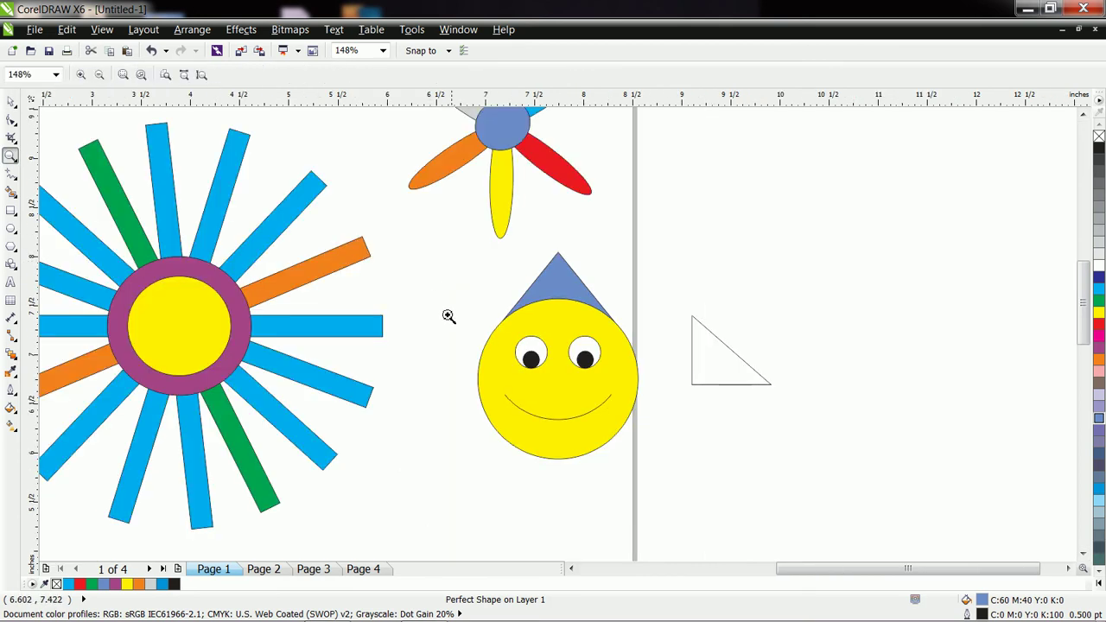
click(11, 102)
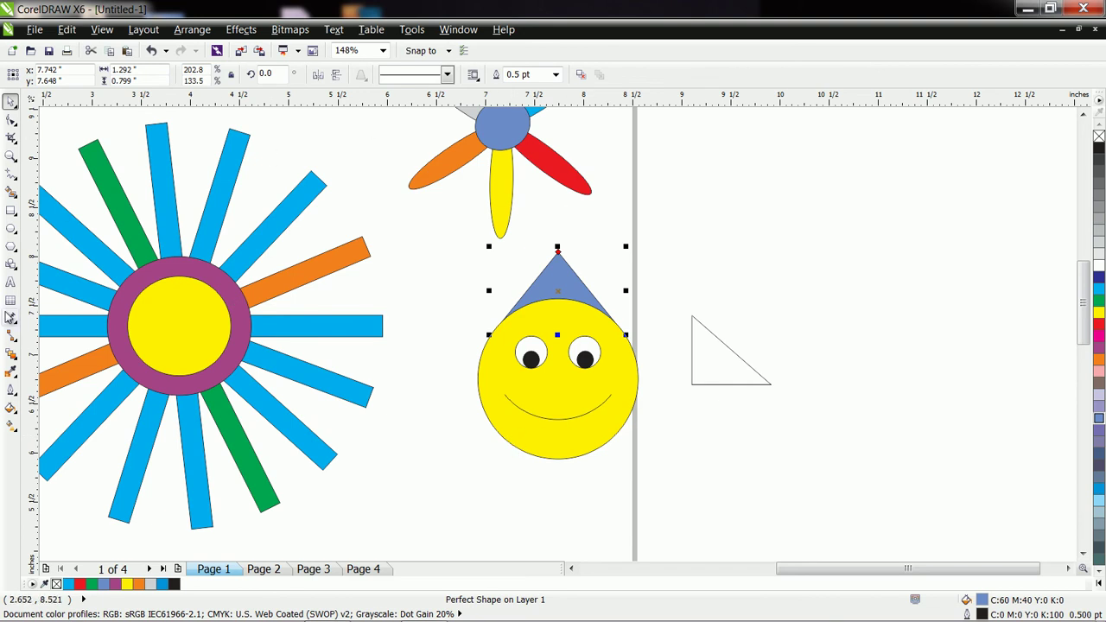
click(10, 264)
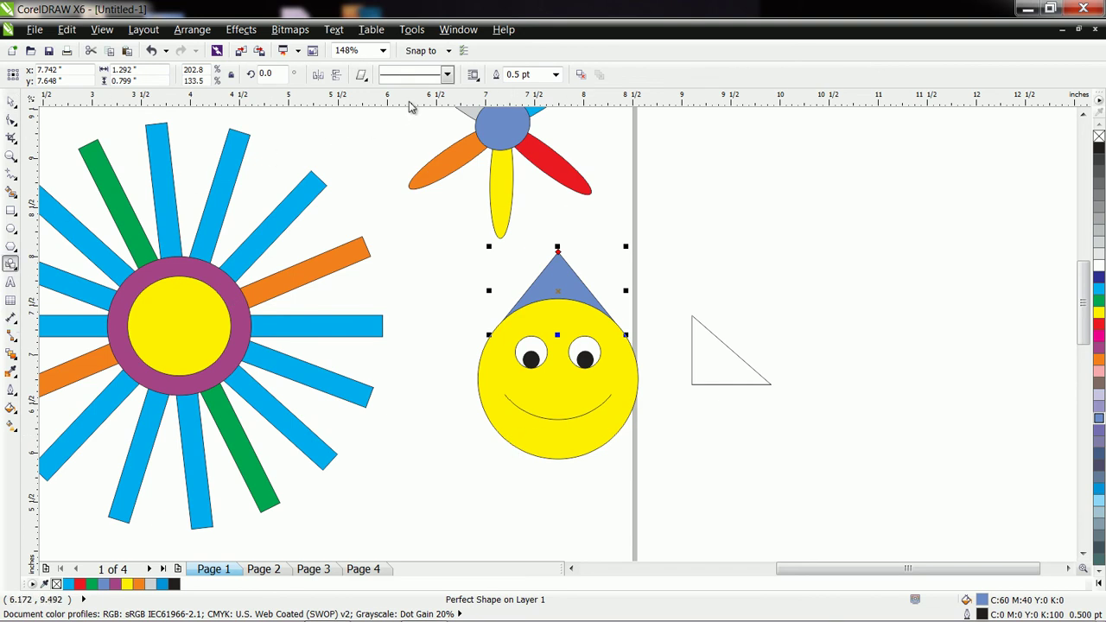
click(362, 76)
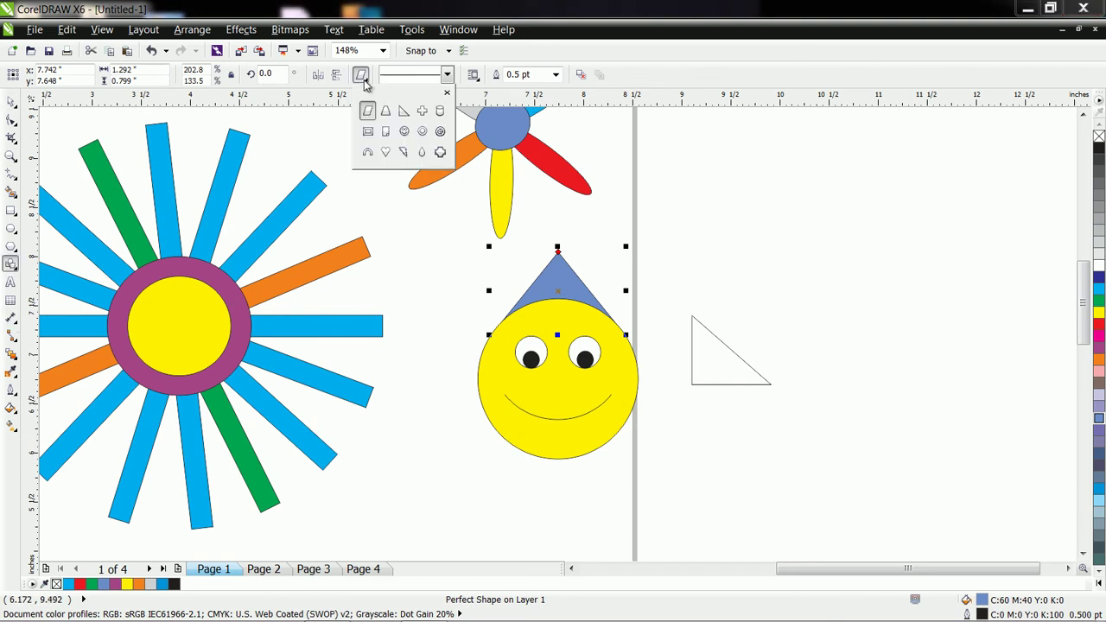
click(386, 154)
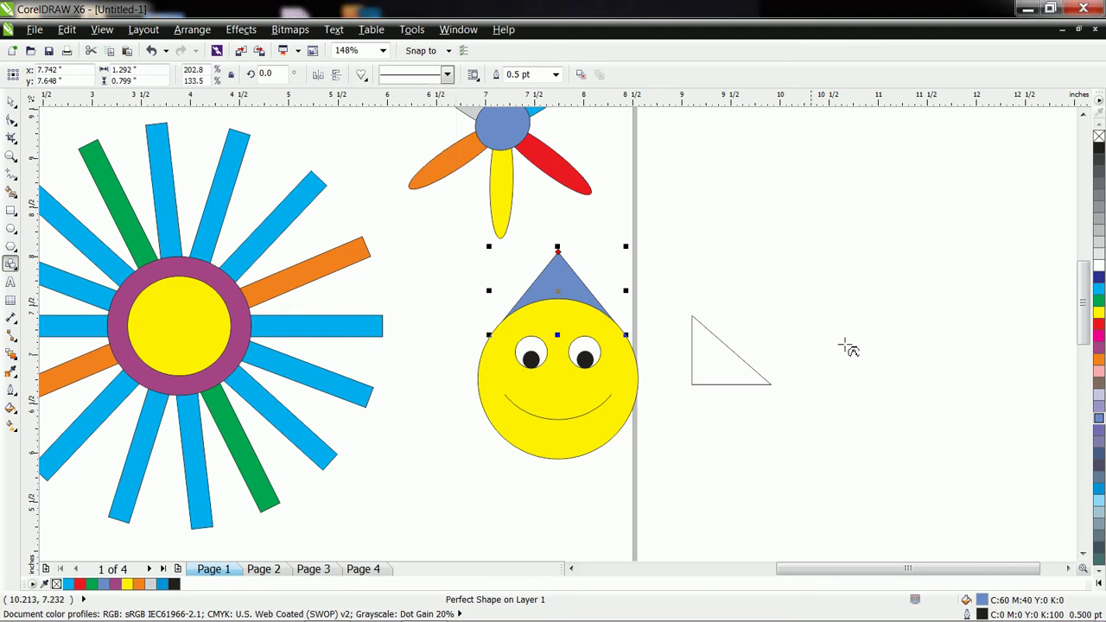
drag(888, 334, 915, 366)
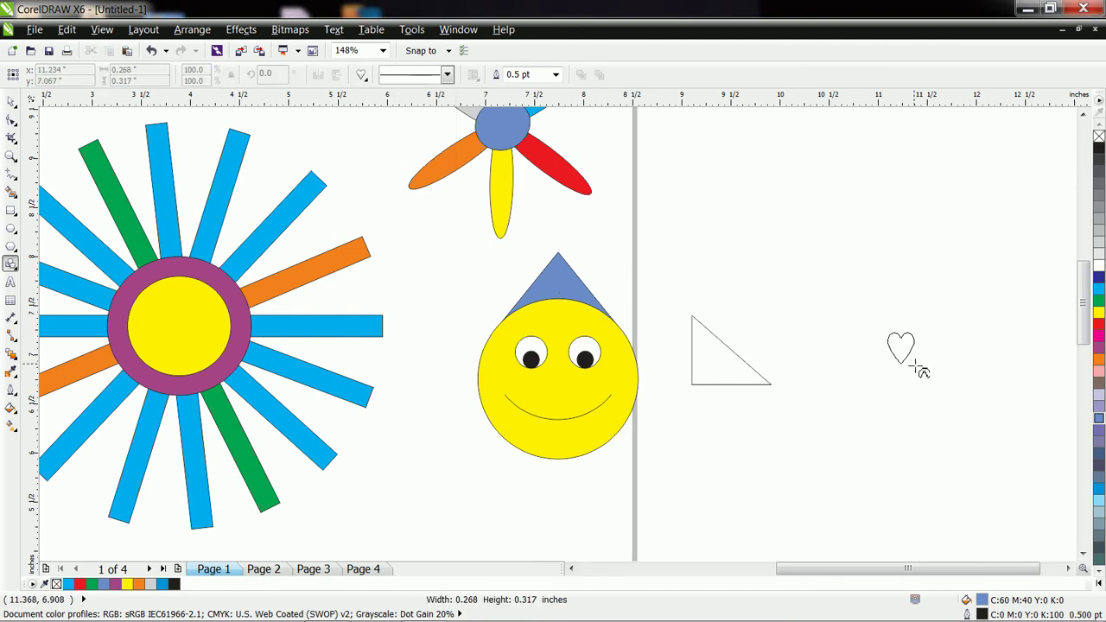
click(1098, 326)
key(Escape)
Place the red heart at the right end of the smiley's mouth and rotate it clockwise so it tilts
drag(608, 398, 607, 396)
click(604, 396)
drag(626, 379, 631, 427)
key(Escape)
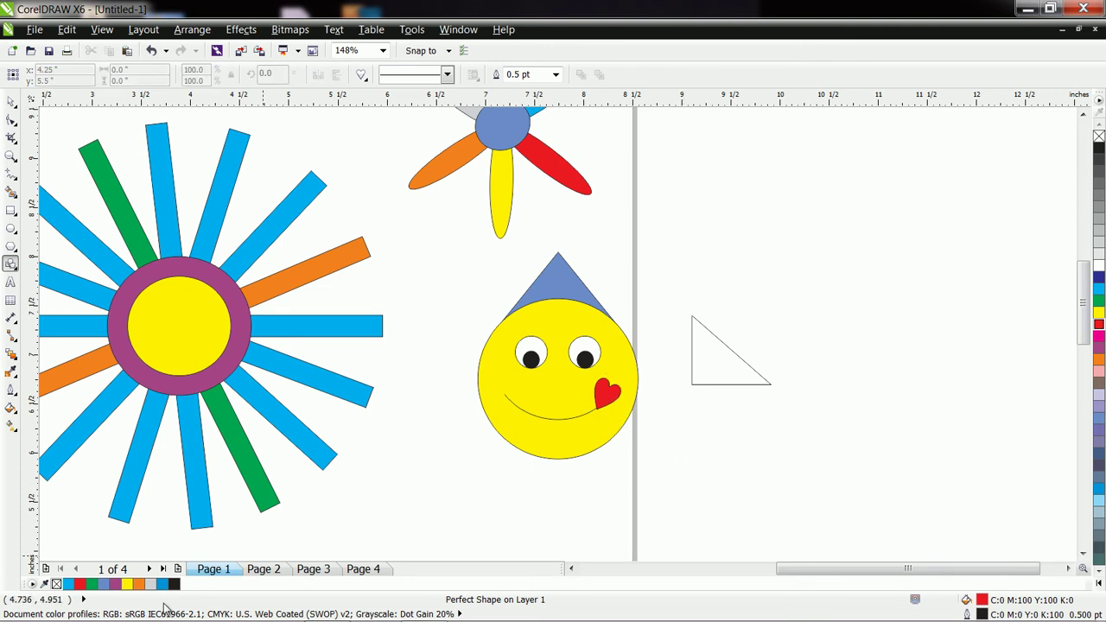
Examine the large flower's yellow center and surrounding rectangular petals by selecting them one after another
click(10, 101)
click(202, 311)
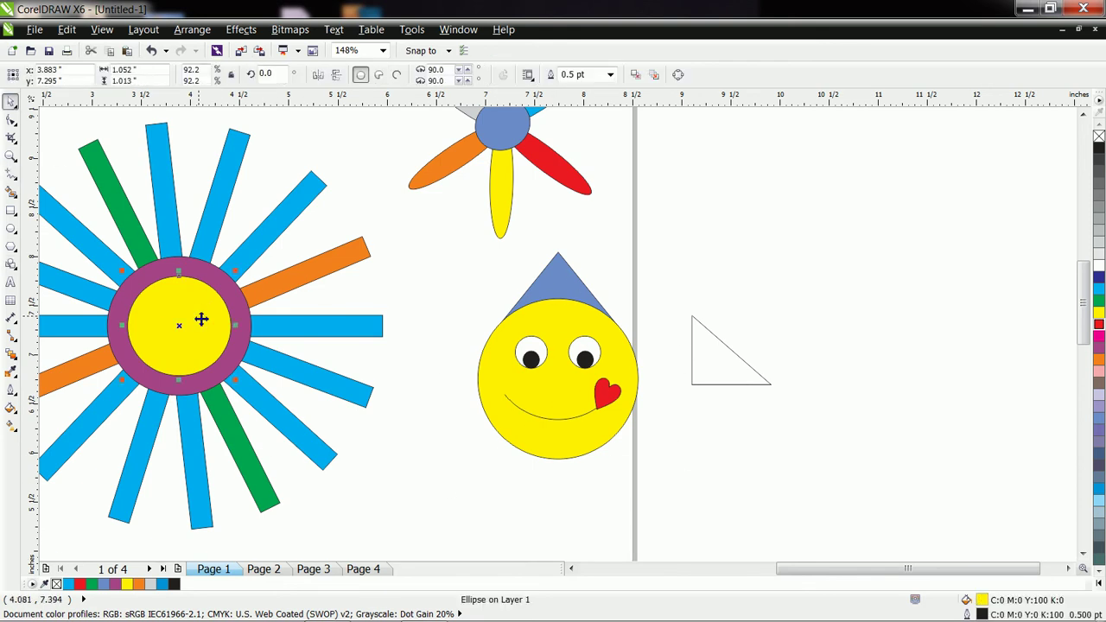
click(279, 299)
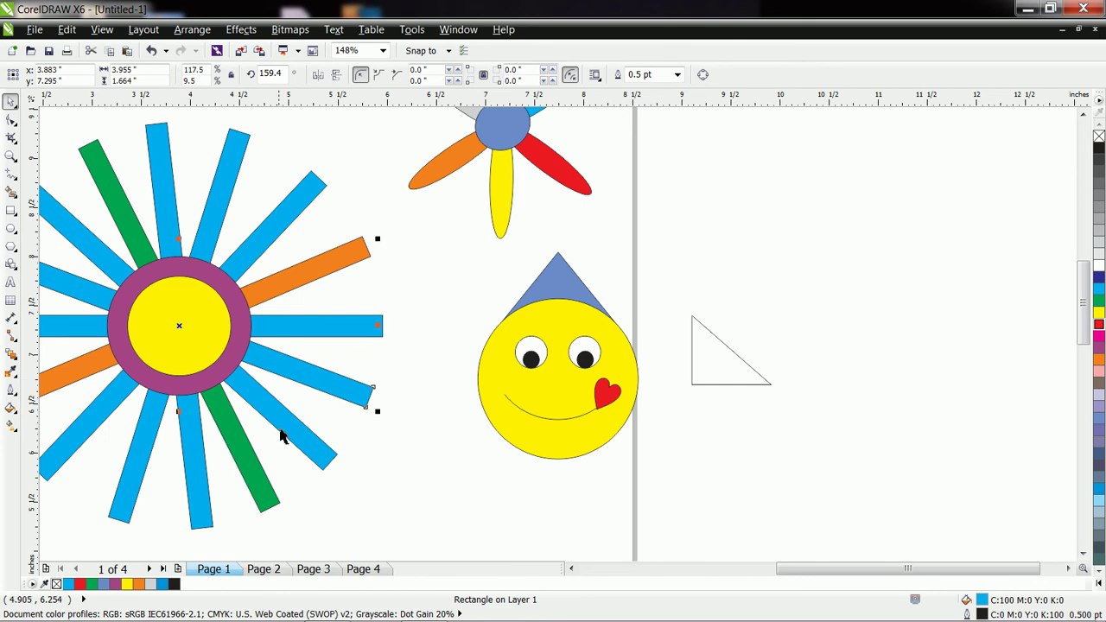
click(245, 465)
click(196, 482)
click(147, 469)
click(113, 409)
click(98, 345)
click(101, 335)
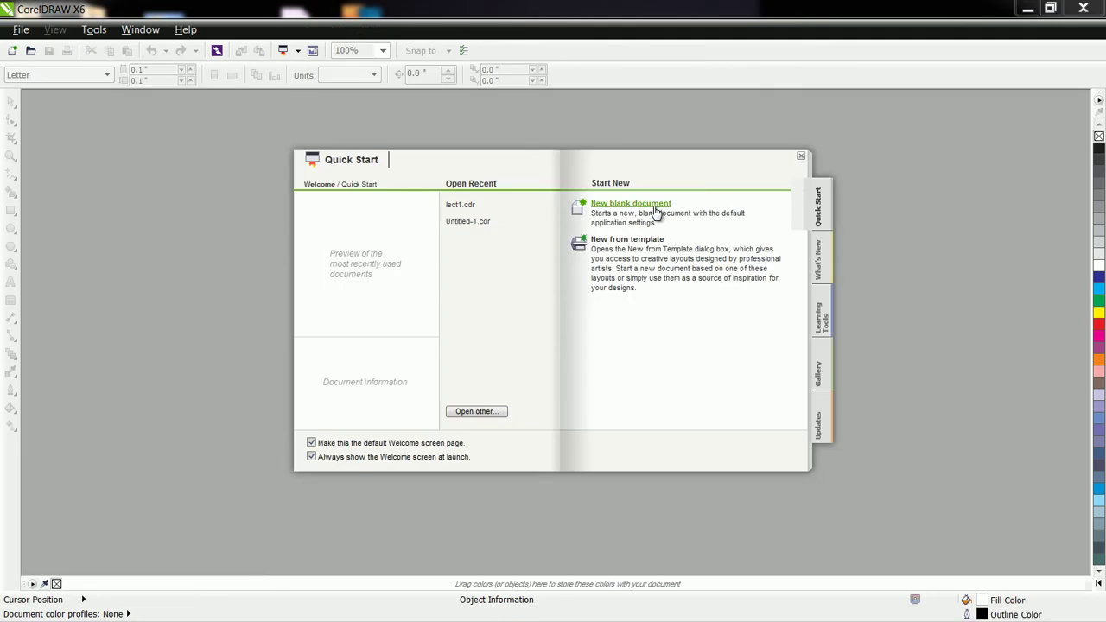
Create a new blank document with the default settings and draw an ellipse about 2.385 by 2.052 inches on its page
click(656, 212)
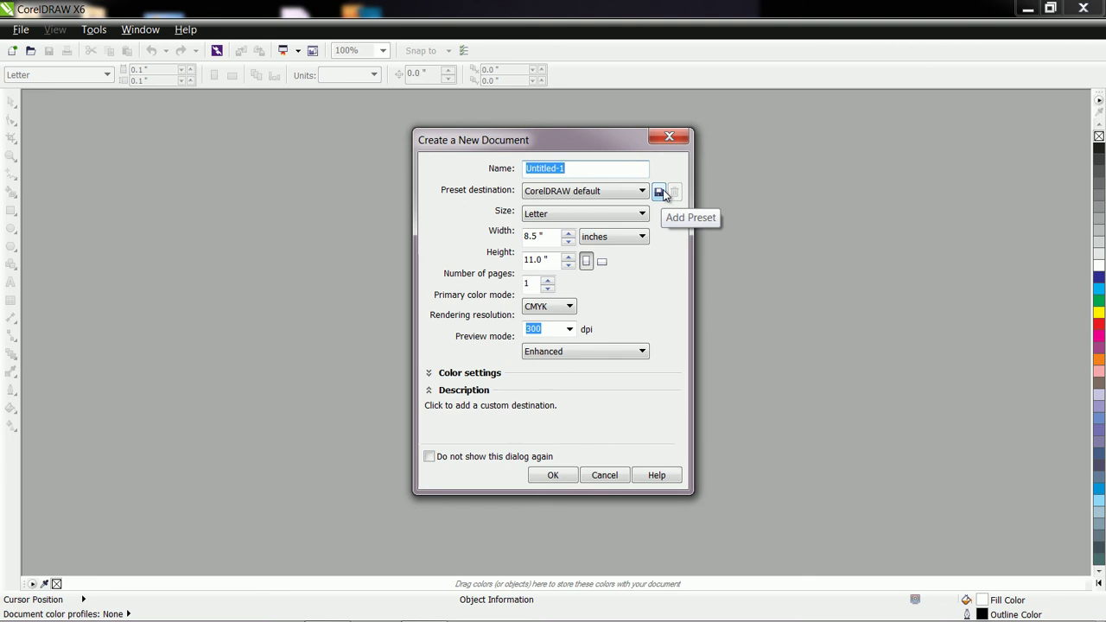
click(553, 475)
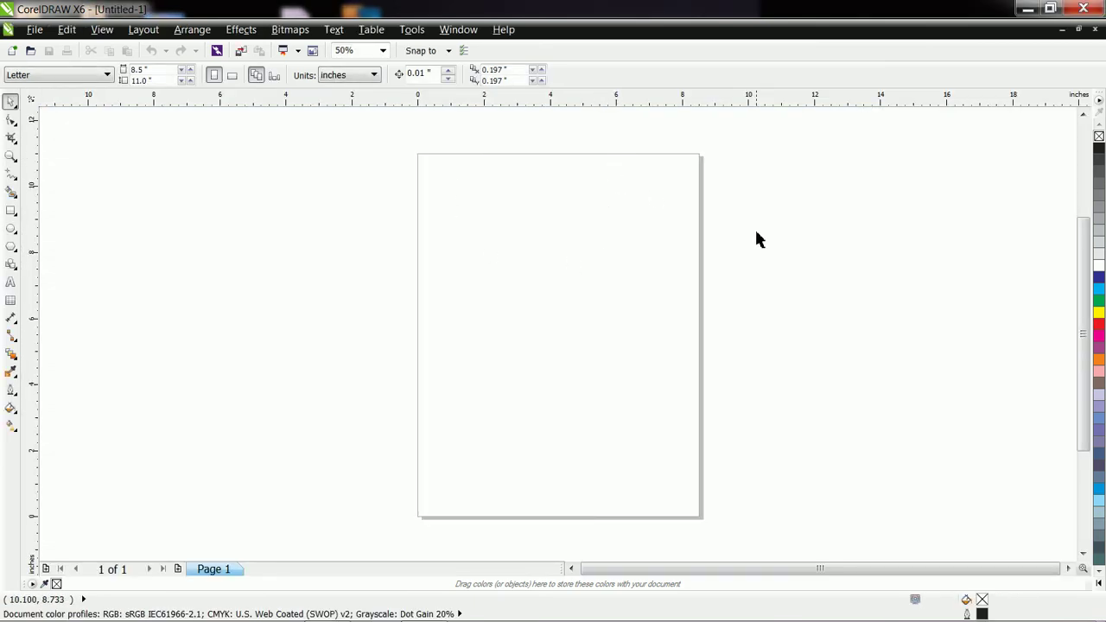
scroll(621, 293, up, 1)
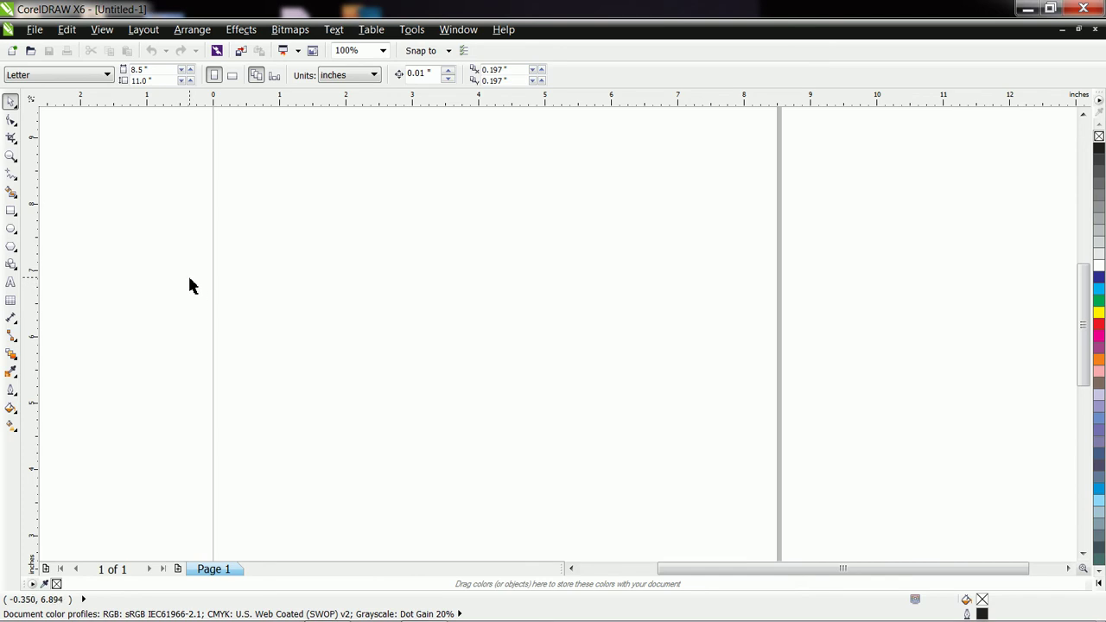
click(11, 228)
mouse_move(403, 223)
mouse_down()
mouse_move(555, 340)
mouse_move(568, 367)
mouse_up()
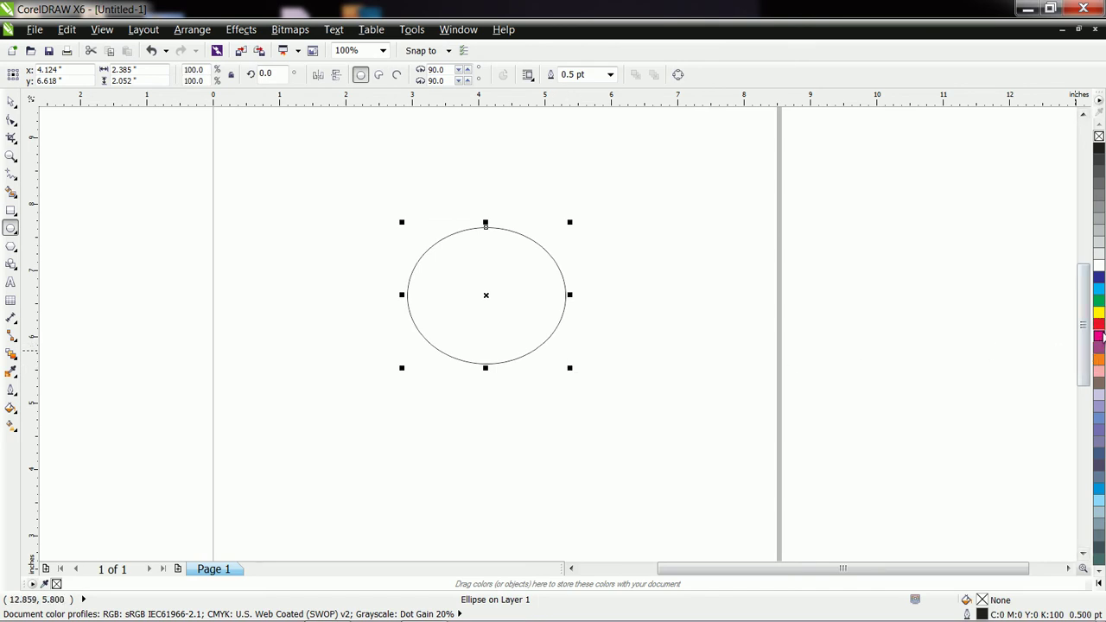
Try red, purple, yellow and cyan fills on the ellipse, one after another
click(1098, 324)
click(1098, 347)
click(1098, 311)
click(1097, 290)
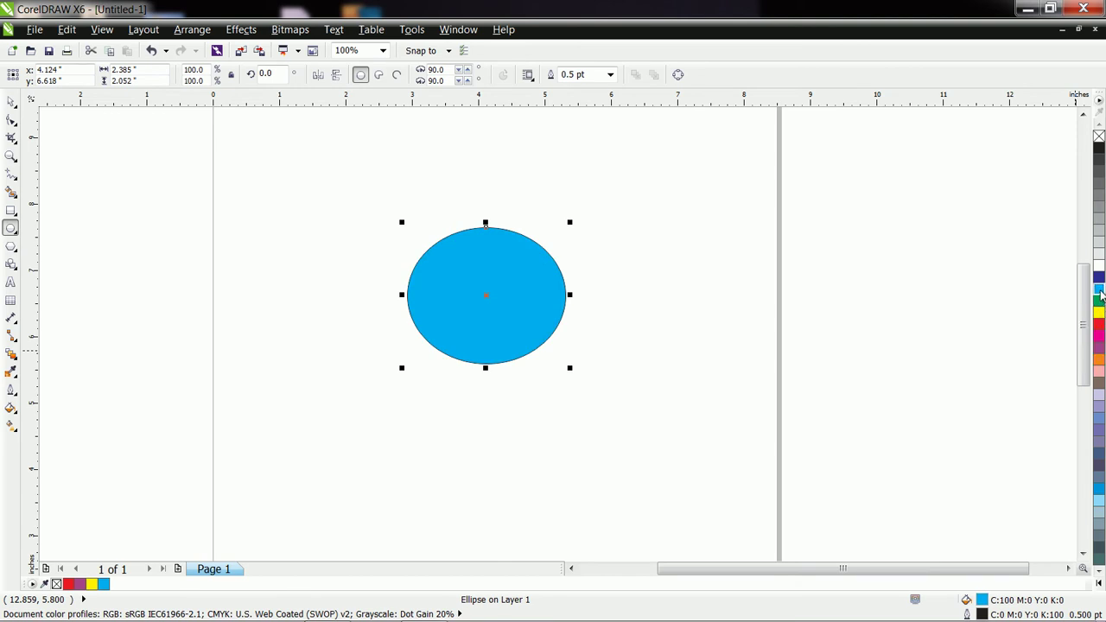
Try two shades of the cyan swatch on the ellipse: light blue (C52 M0 Y4 K0), followed by teal (C71 M0 Y36 K0)
click(1099, 294)
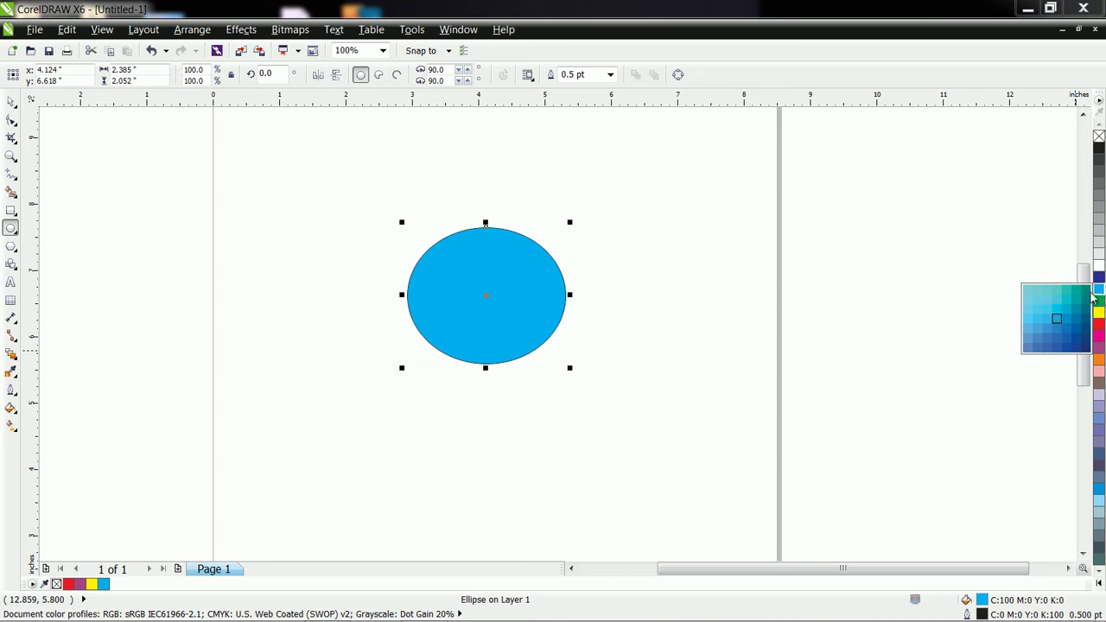
click(1029, 311)
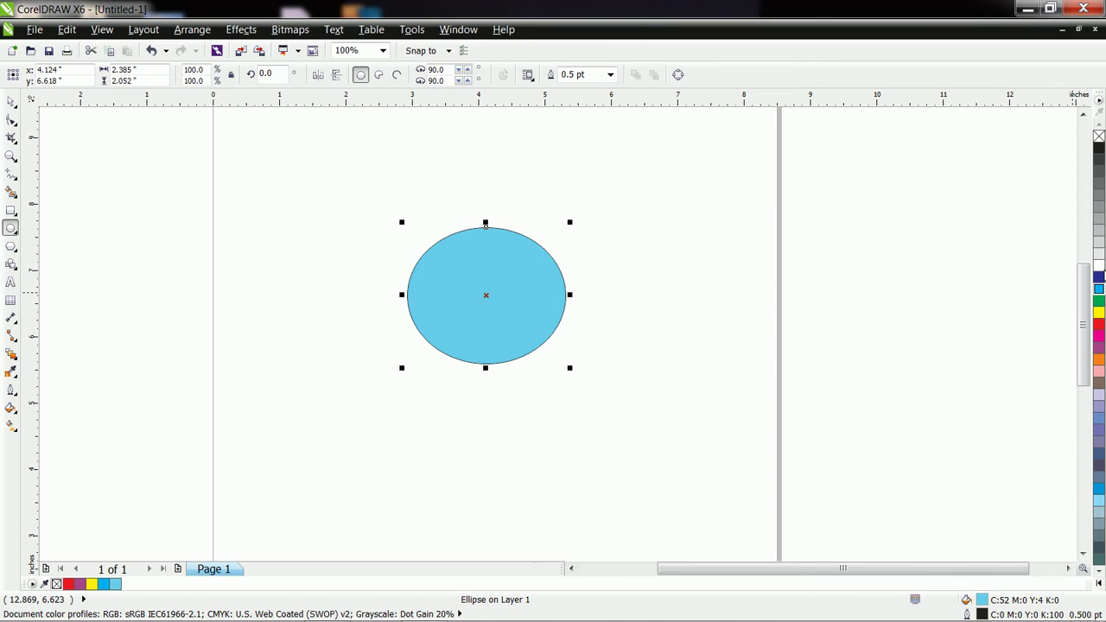
click(1100, 294)
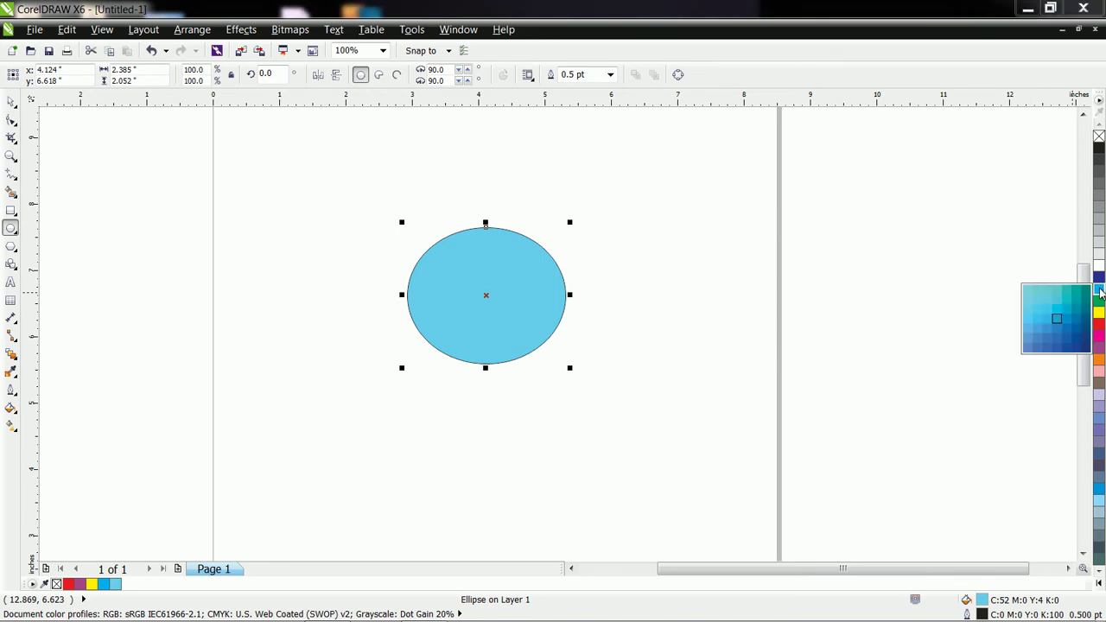
click(1068, 296)
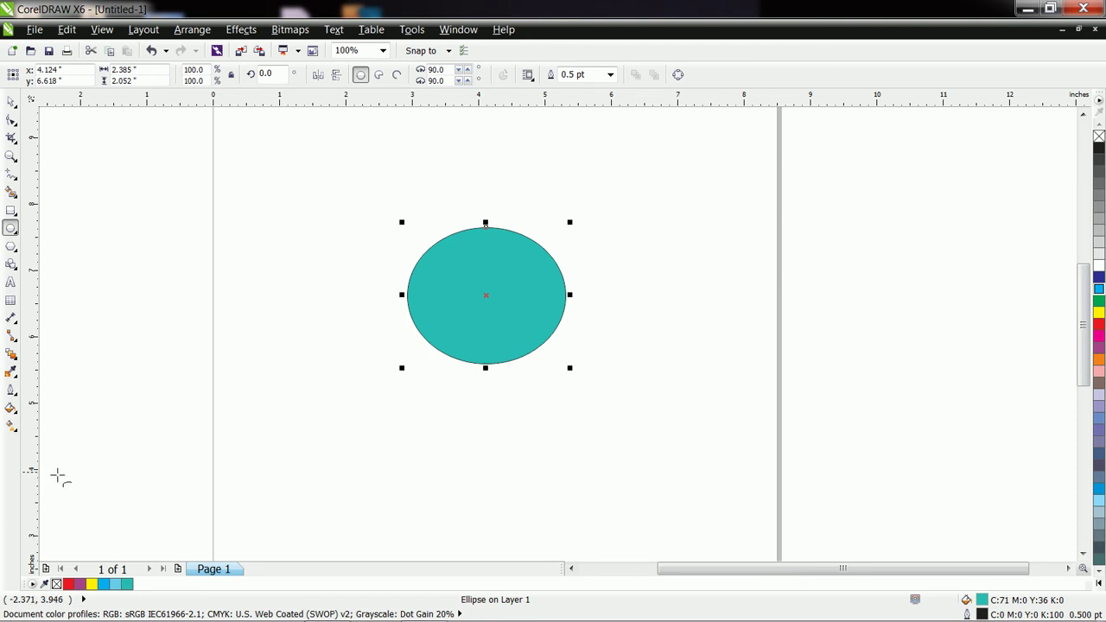
Apply a pink Uniform Fill (C0 M54 Y0 K0) from the color mixer to the ellipse and move it toward the page's left edge
click(18, 414)
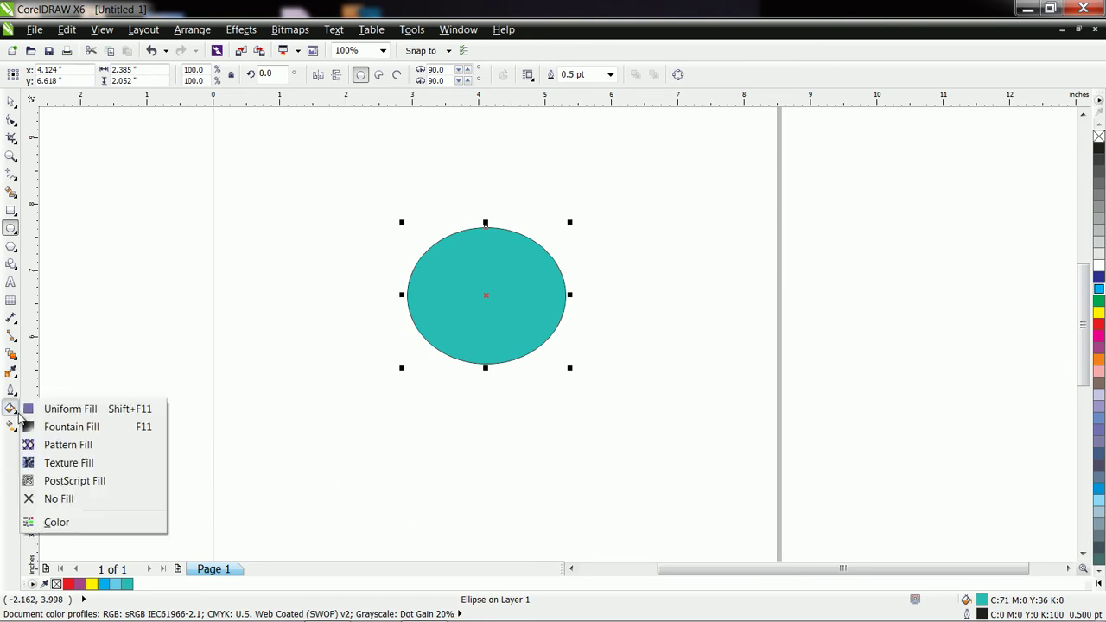
click(69, 411)
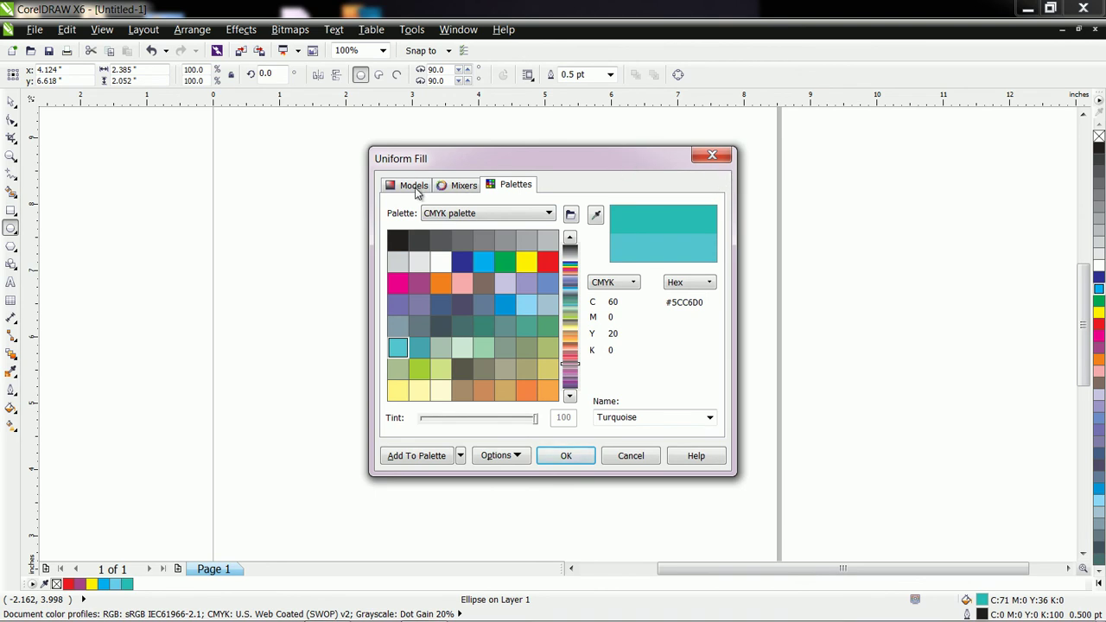
click(397, 282)
click(418, 261)
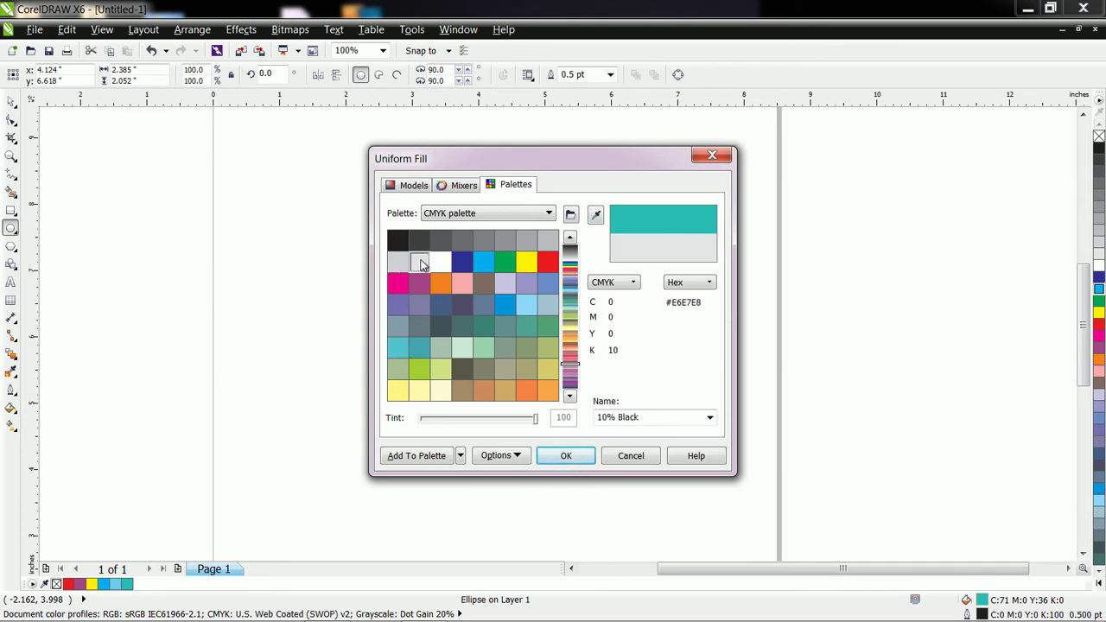
click(439, 261)
click(458, 187)
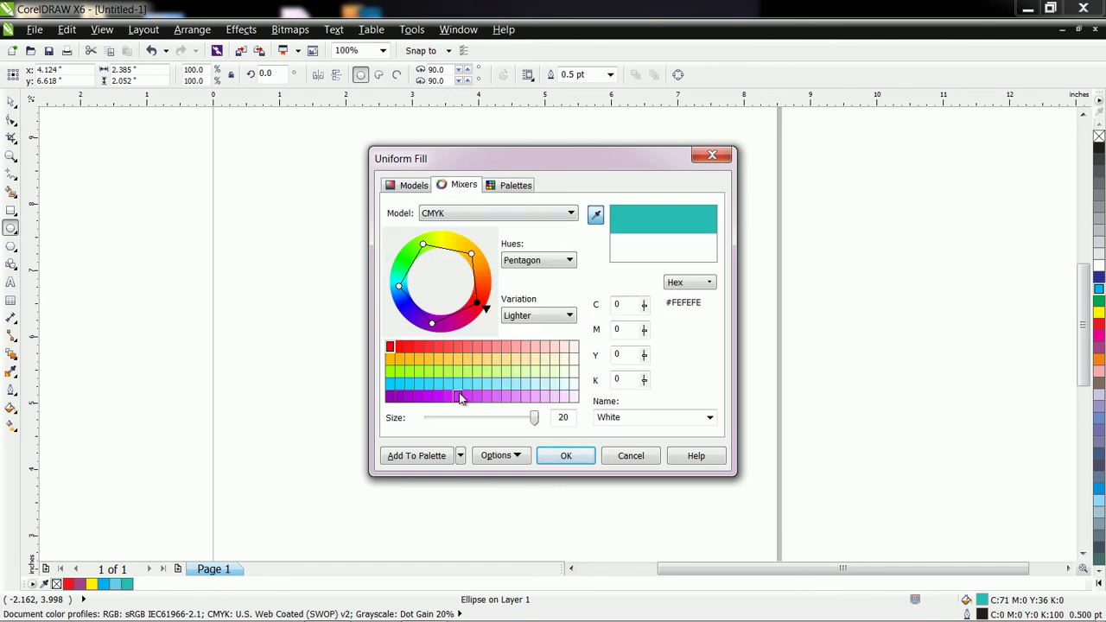
drag(477, 304, 481, 270)
click(518, 397)
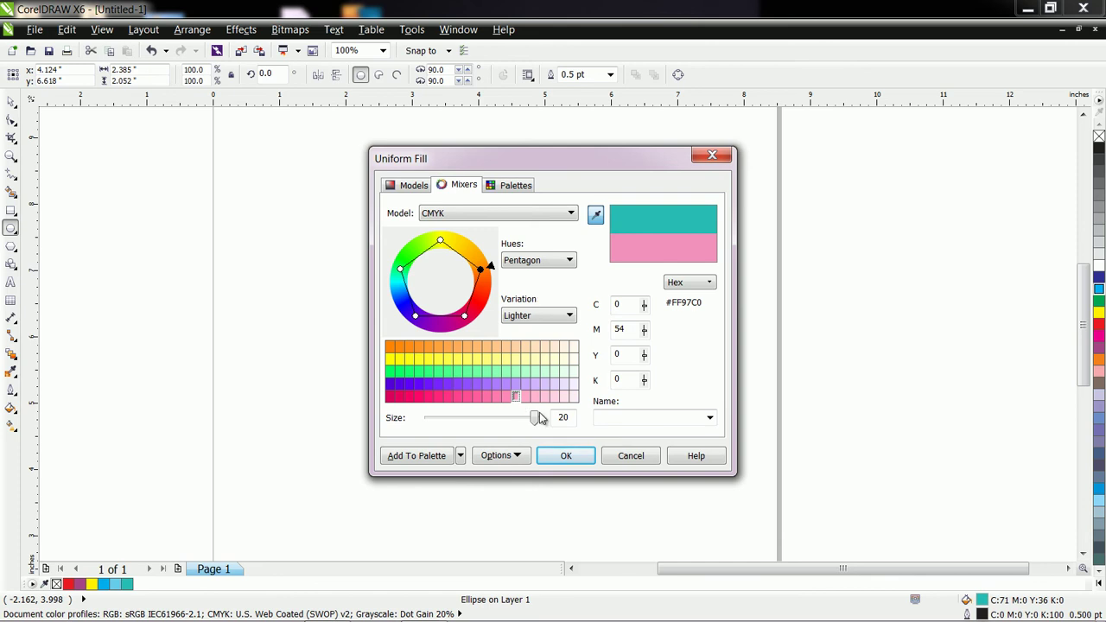
click(565, 455)
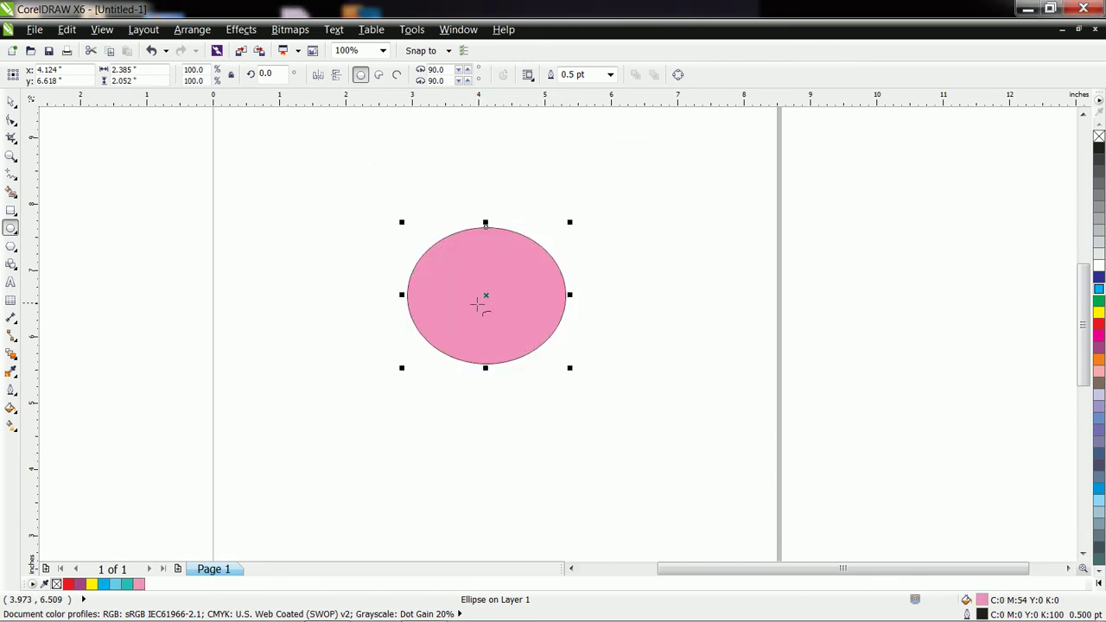
drag(486, 296, 345, 234)
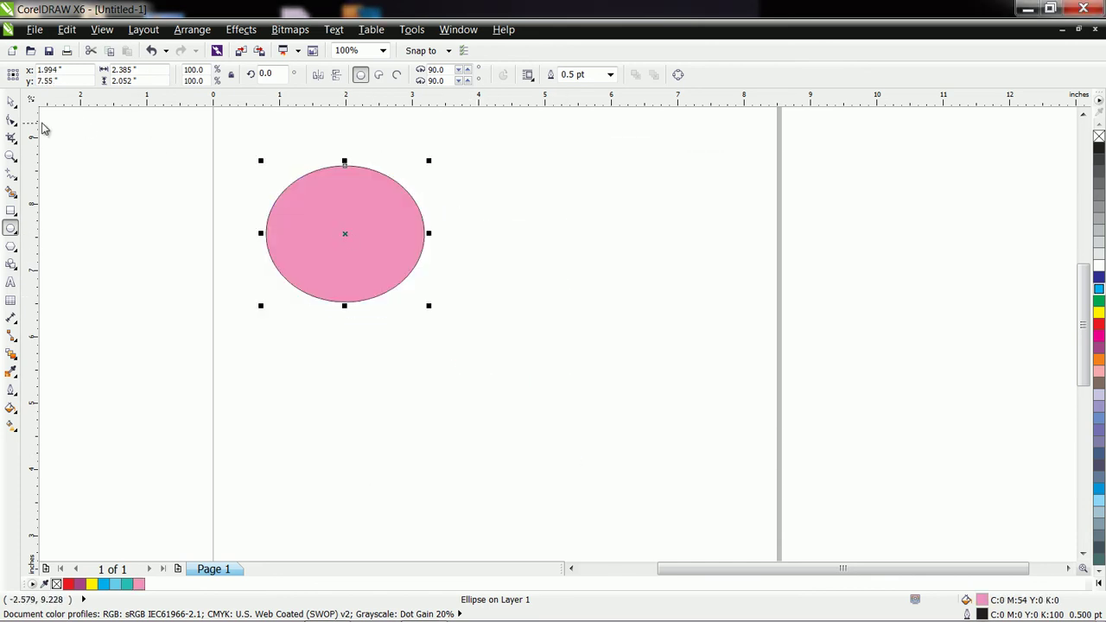
Open the Uniform Fill settings for the pink ellipse, look through the mixers and palettes, and return to the CMYK color model
click(10, 102)
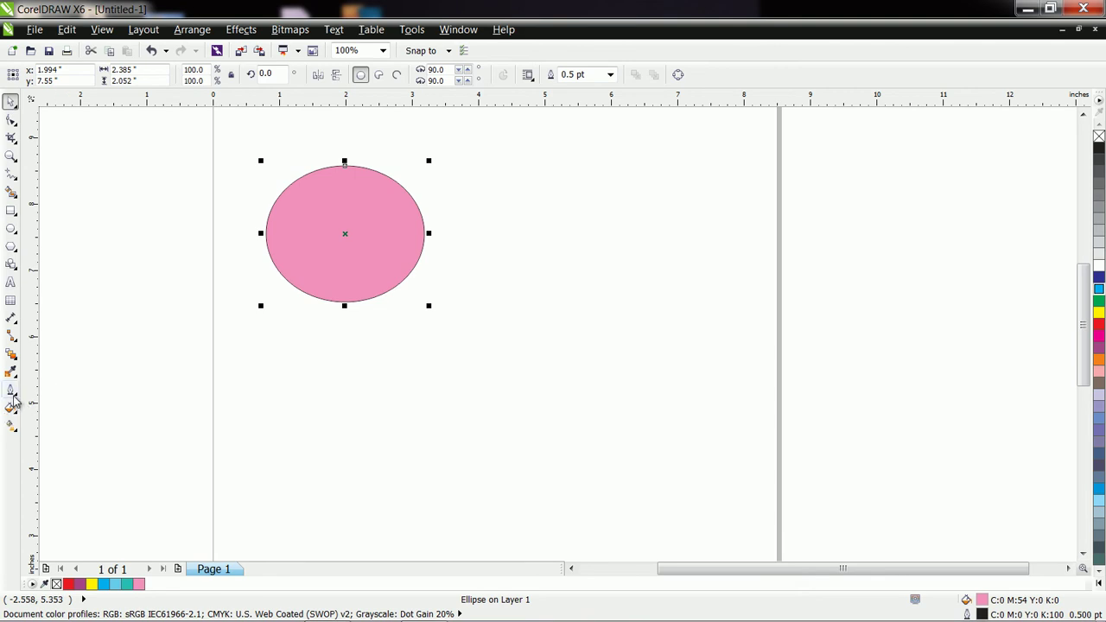
click(10, 408)
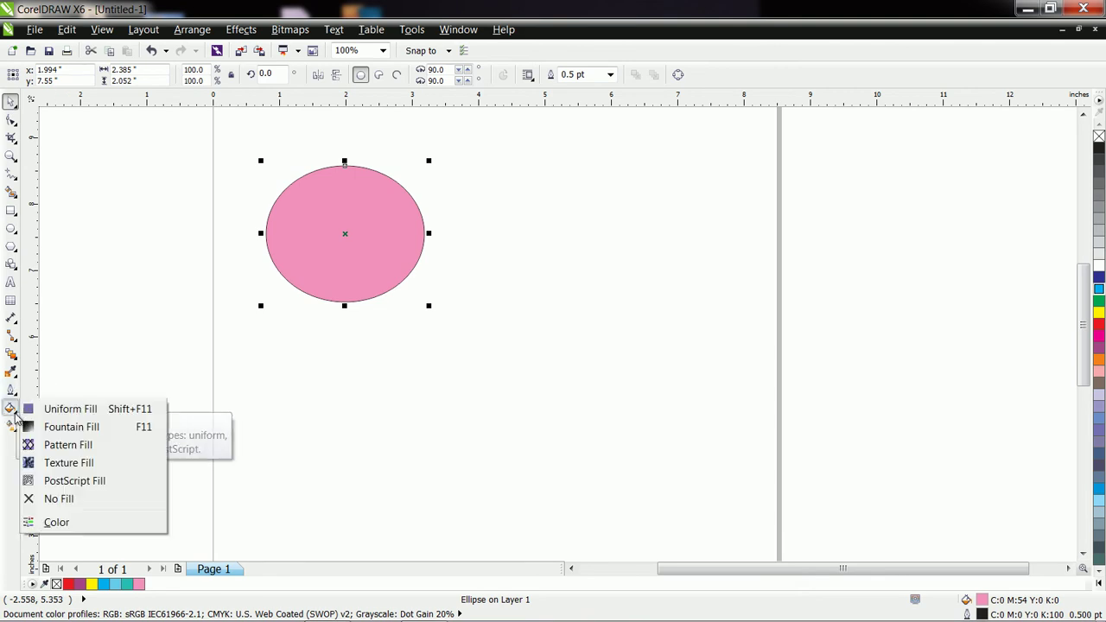
click(87, 410)
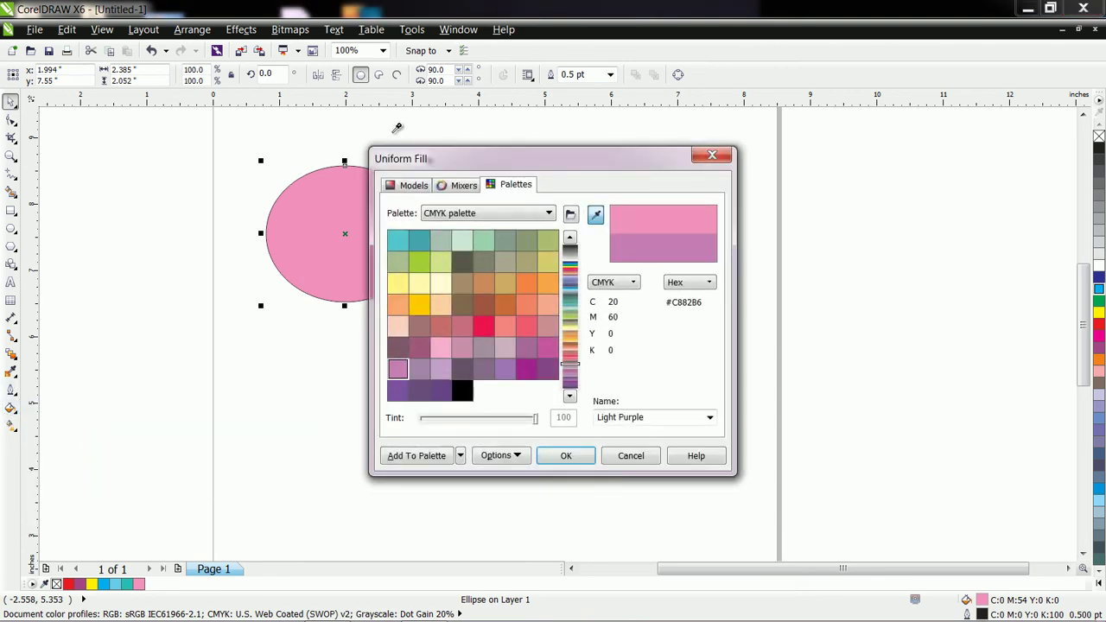
click(397, 188)
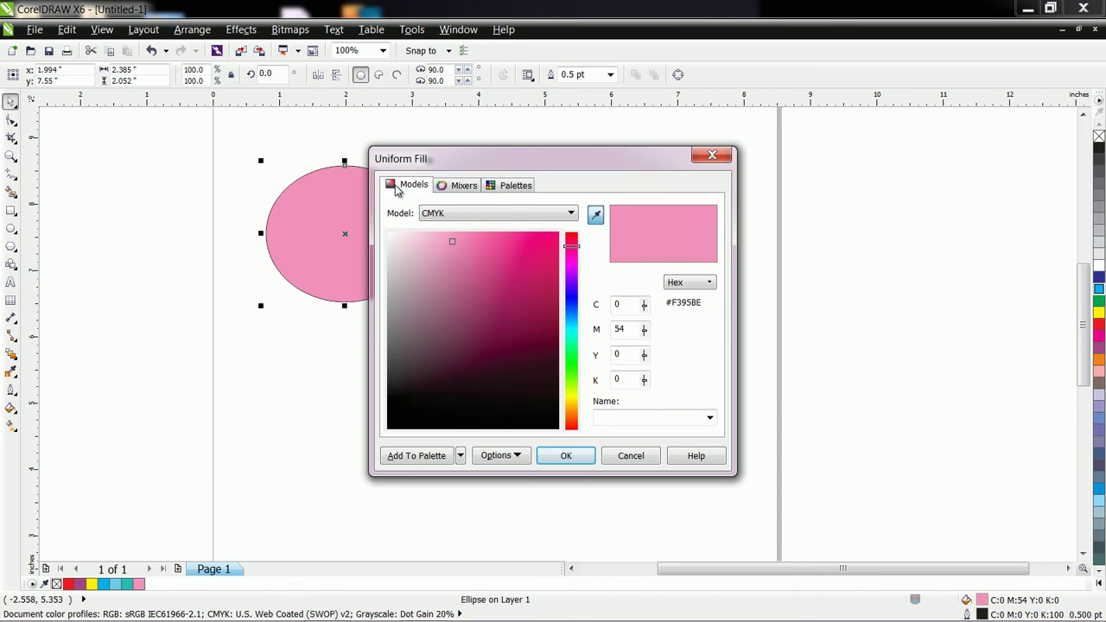
click(453, 192)
click(508, 187)
click(400, 194)
Try a dark magenta (C31 M98 Y38 K7) and a light cyan (C47 M0 Y9 K0) in the CMYK color model
click(503, 254)
click(482, 284)
click(500, 297)
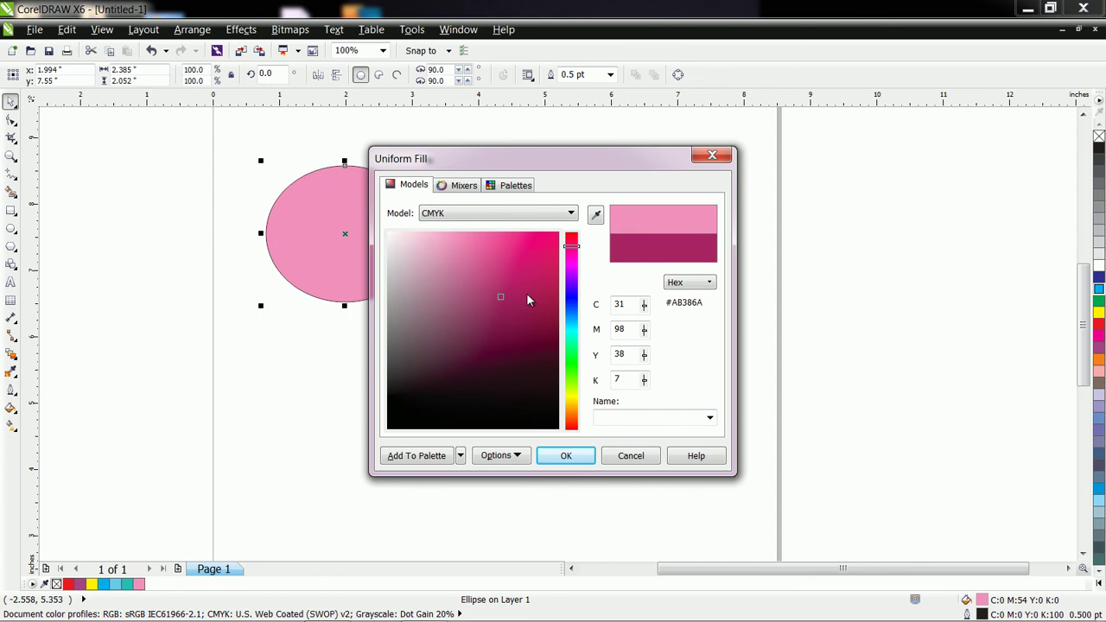
click(571, 325)
click(474, 247)
click(469, 254)
click(463, 251)
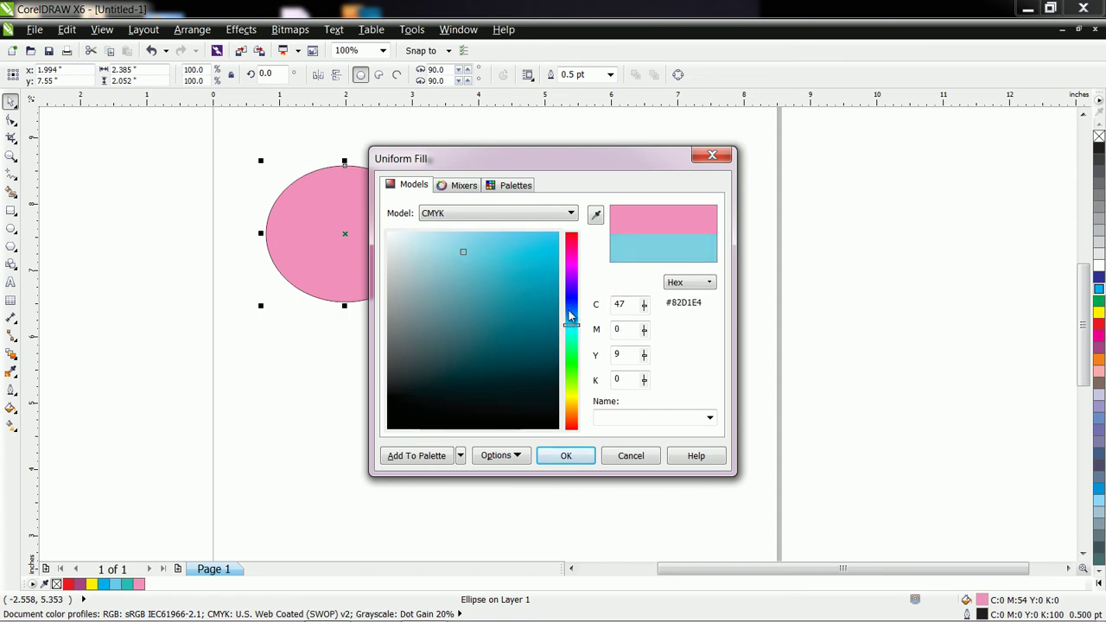
Choose a soft blue (C47 M33 Y0 K0) in the CMYK color model and apply it as the ellipse's uniform fill
click(571, 307)
click(452, 248)
click(451, 259)
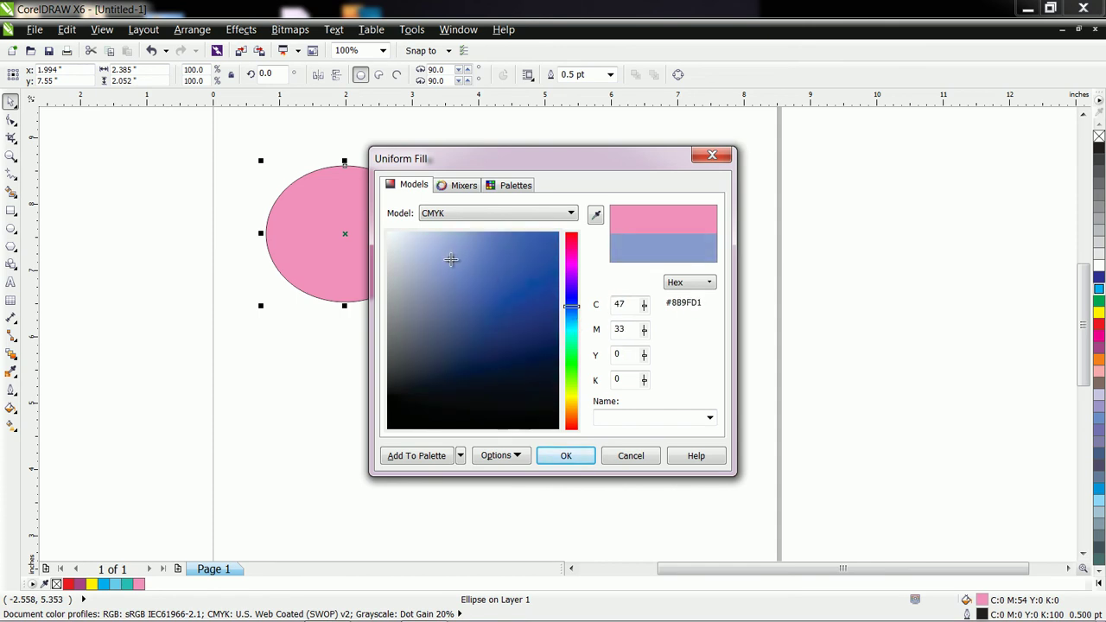
click(568, 455)
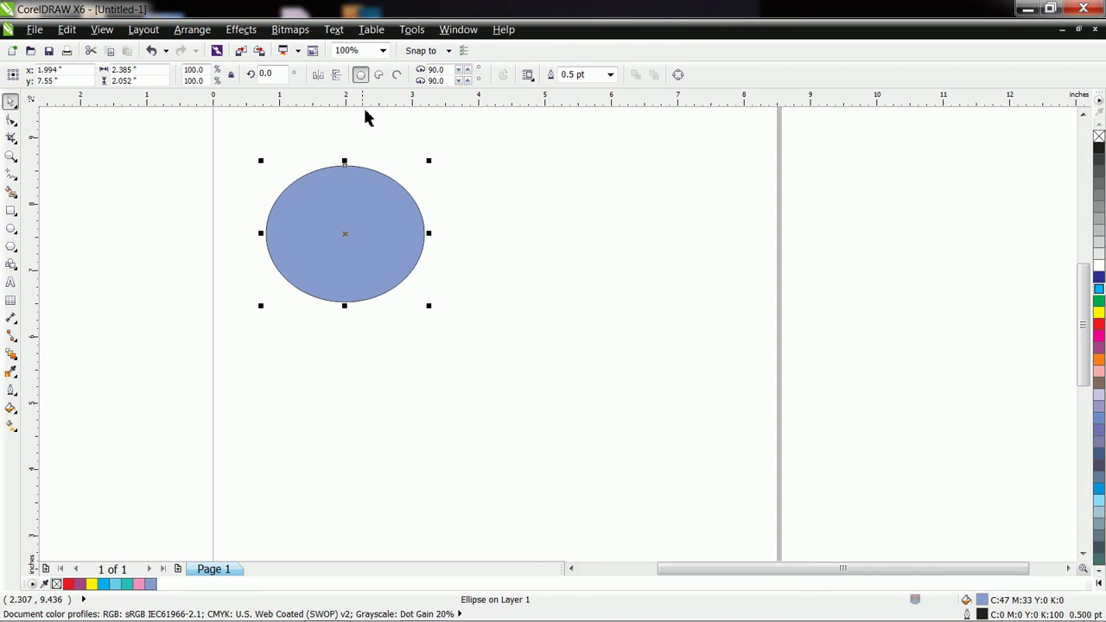
Open the Uniform Fill settings for the blue ellipse
click(11, 408)
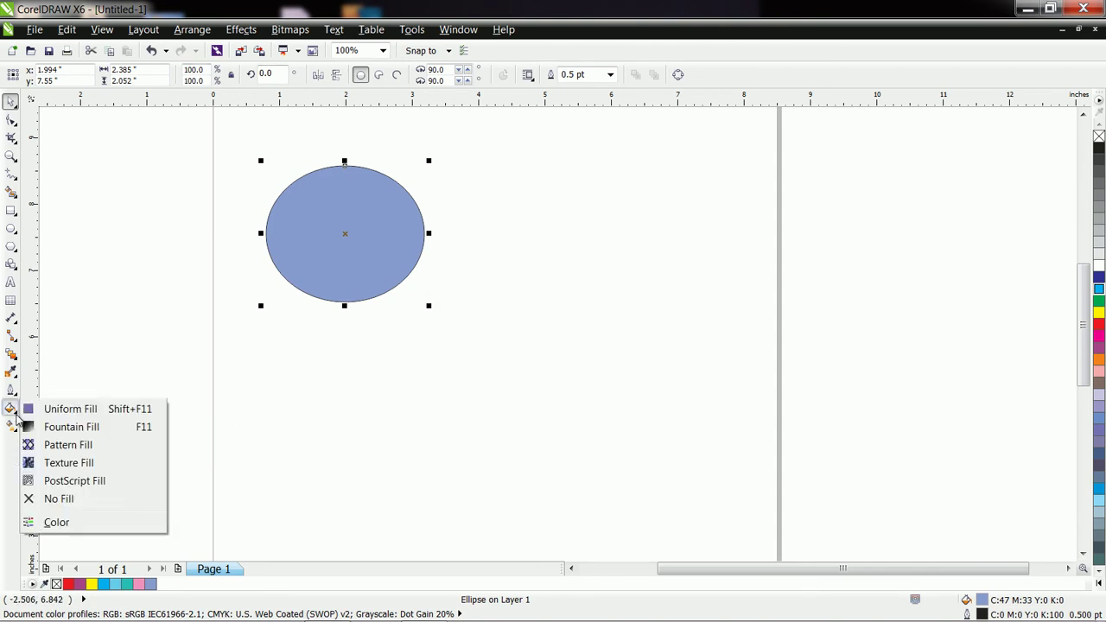
click(73, 409)
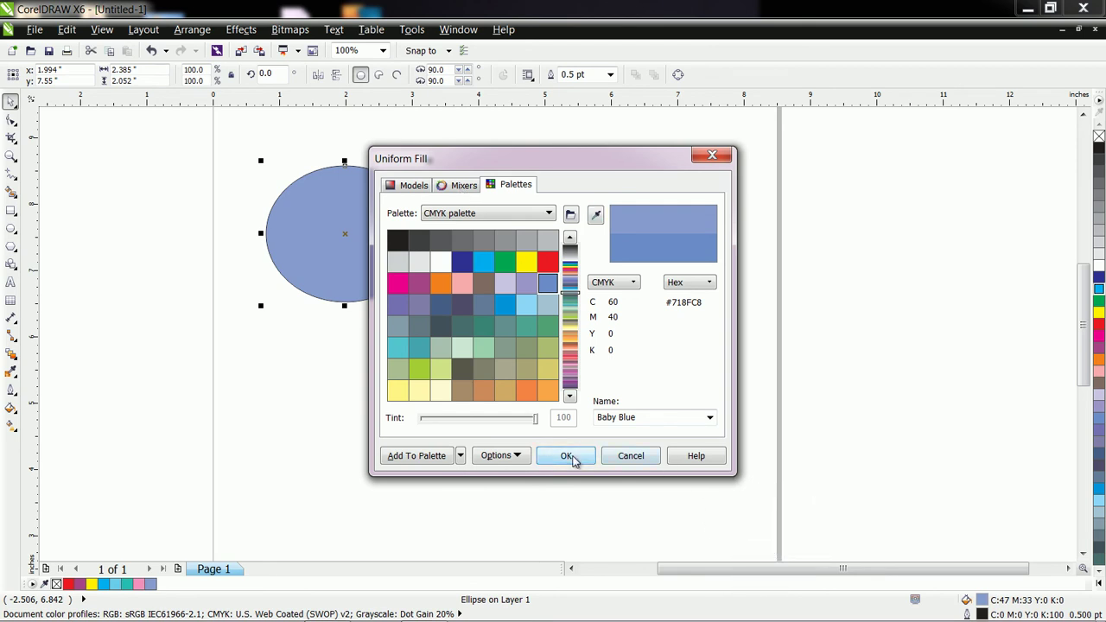
Try Avocado Green from the CMYK palette as the ellipse's uniform fill and browse the remaining swatches
click(520, 341)
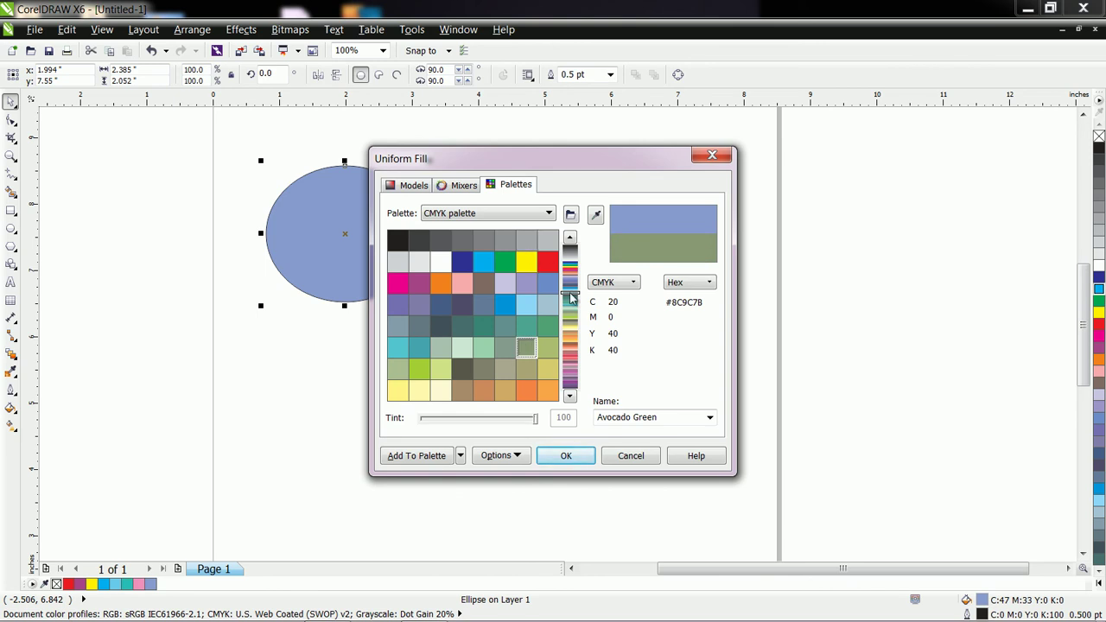
scroll(568, 296, down, 1)
mouse_move(568, 296)
mouse_down()
mouse_move(572, 379)
mouse_move(570, 316)
mouse_up()
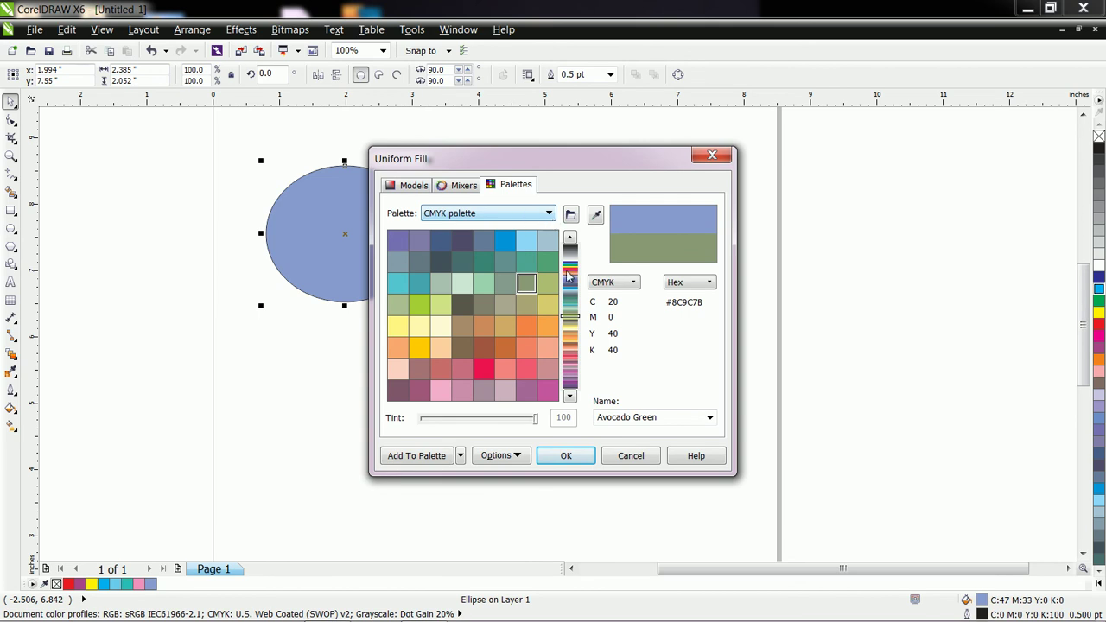
click(455, 332)
Switch the uniform fill to the RGB palette, compare several swatches and choose Blue Purple (#9900FF)
click(489, 213)
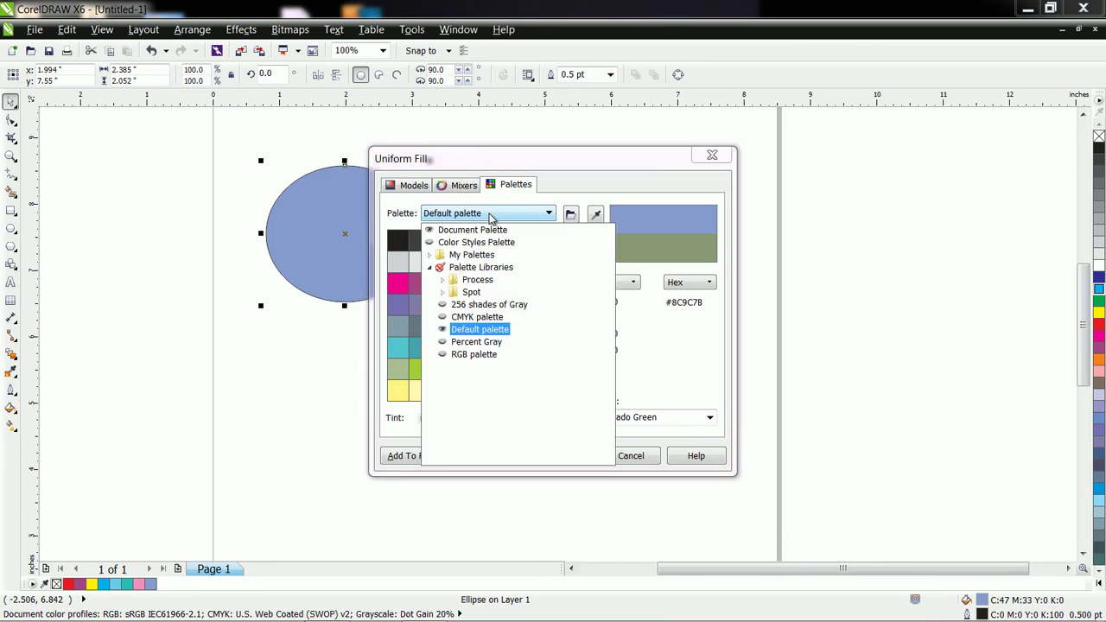
click(473, 353)
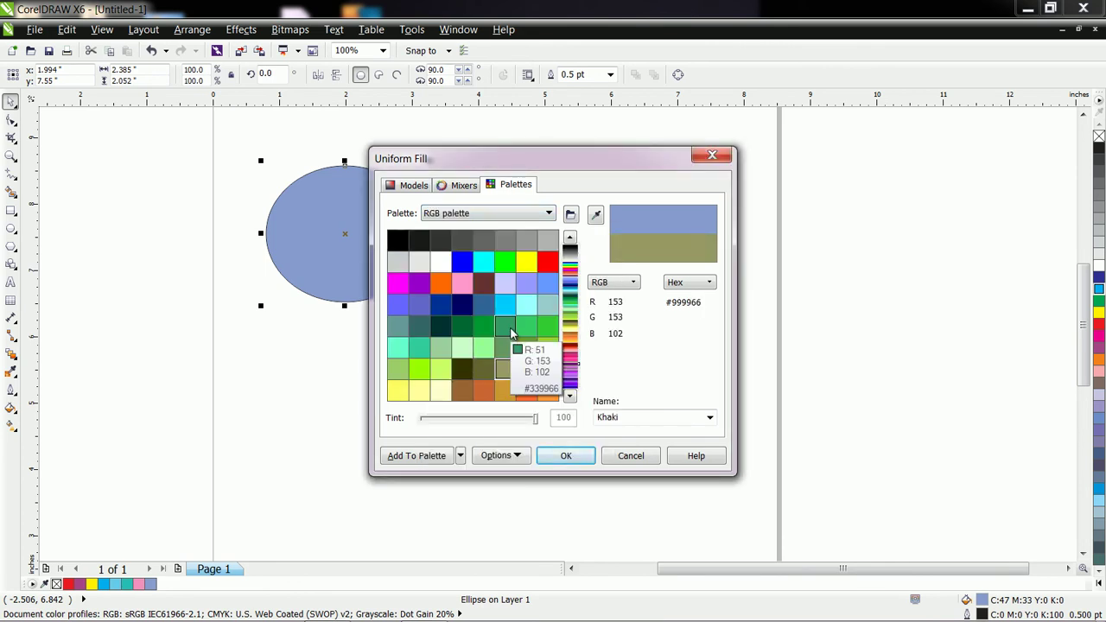
click(527, 261)
click(548, 261)
click(548, 304)
click(522, 333)
click(503, 330)
click(483, 329)
click(420, 369)
click(419, 347)
click(397, 347)
click(402, 370)
drag(570, 355, 569, 375)
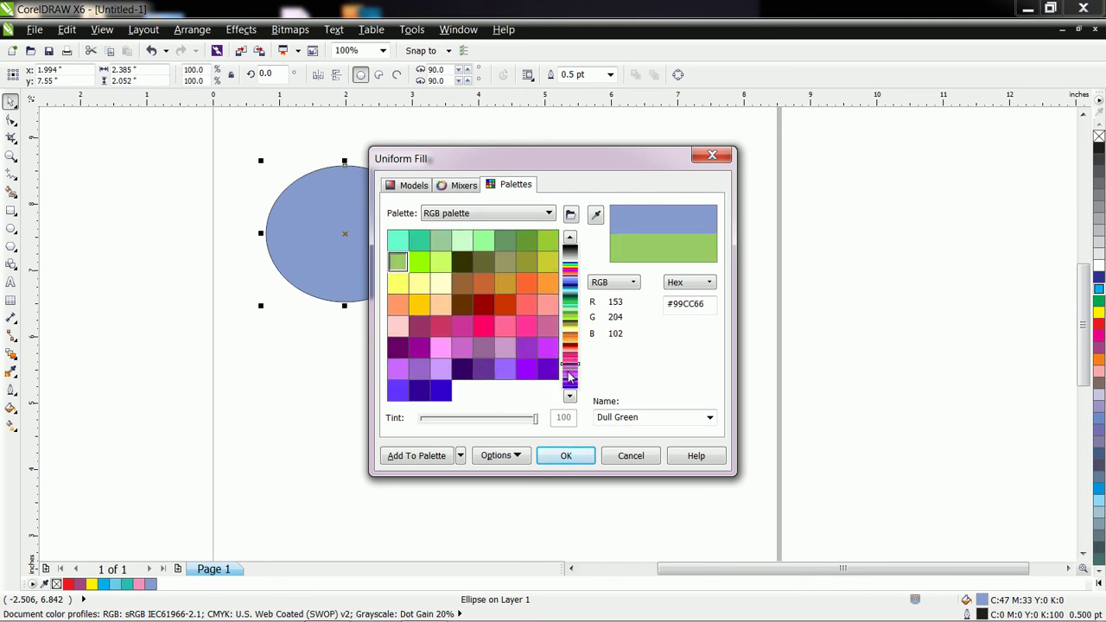
click(526, 369)
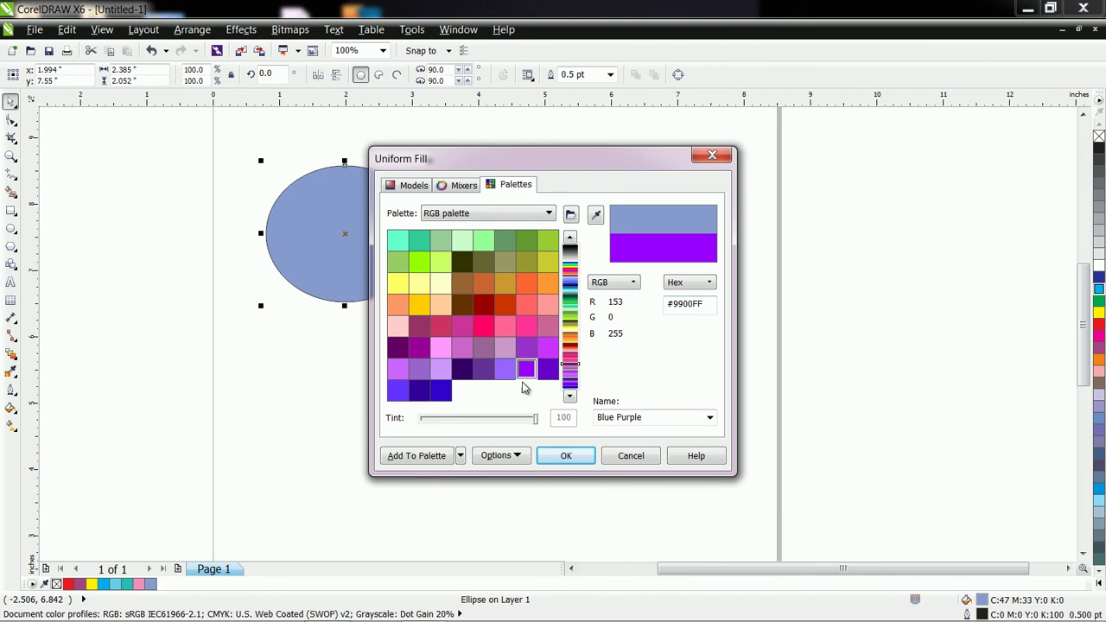
Soften the purple with the colour mixer and colour model to R 195, G 133, B 237, and apply it to the ellipse
click(467, 187)
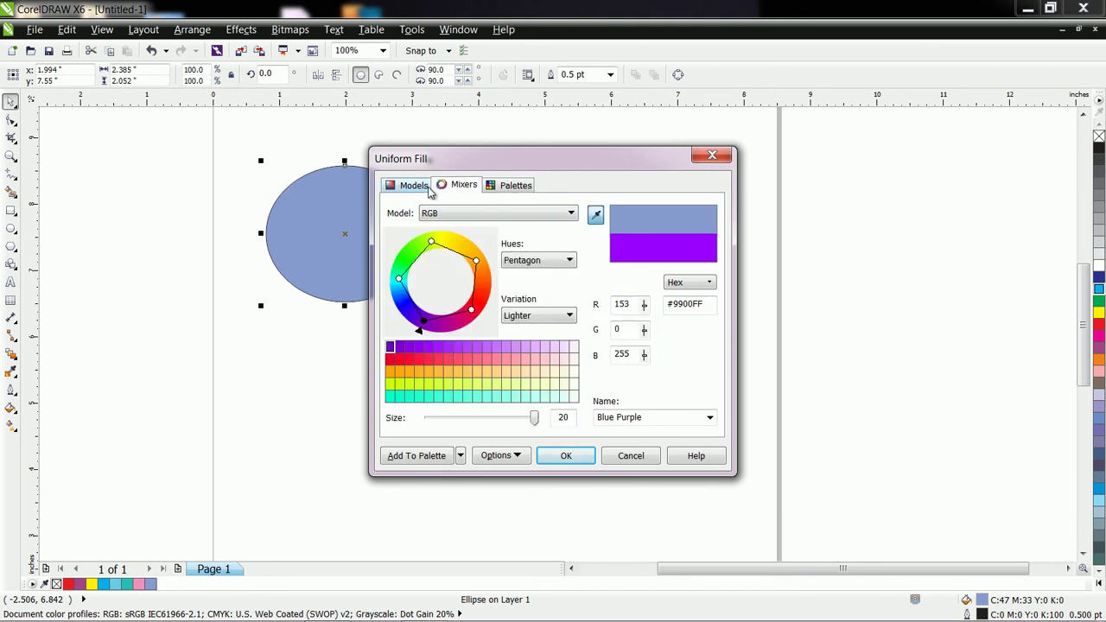
click(525, 347)
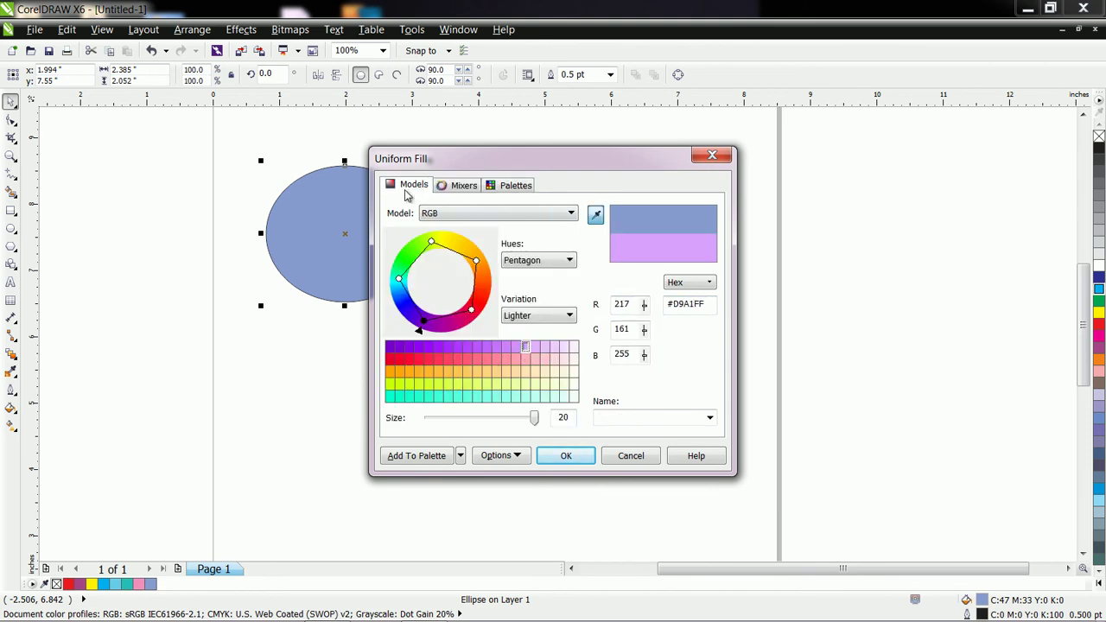
click(412, 187)
drag(453, 233, 464, 247)
click(567, 456)
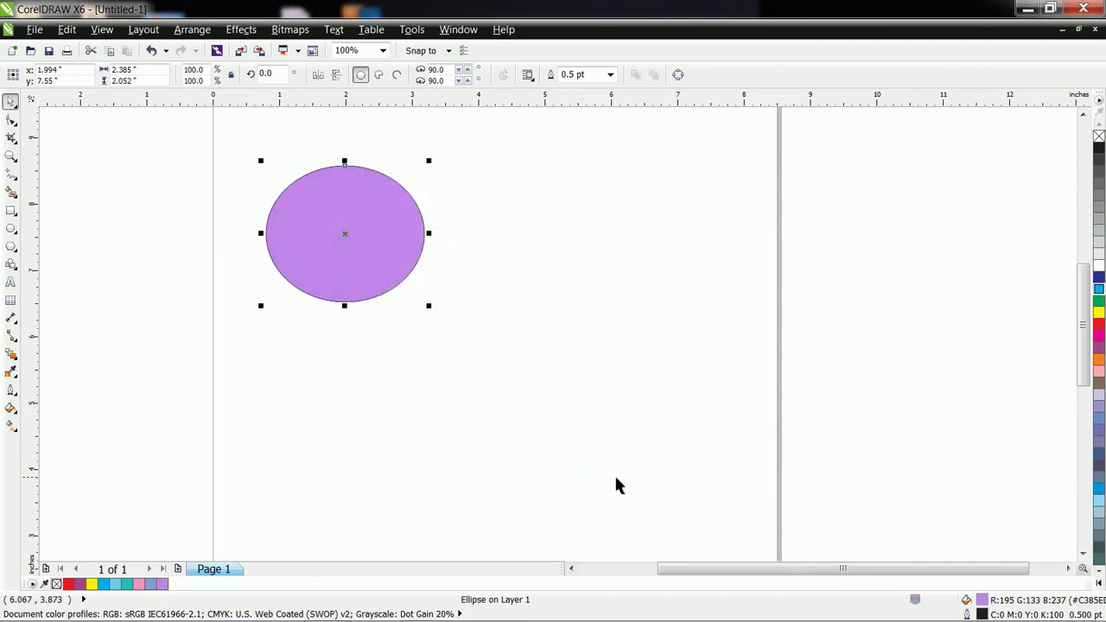
Set up a linear two-colour fountain fill for the ellipse, blending from the purple to yellow
click(13, 410)
click(73, 426)
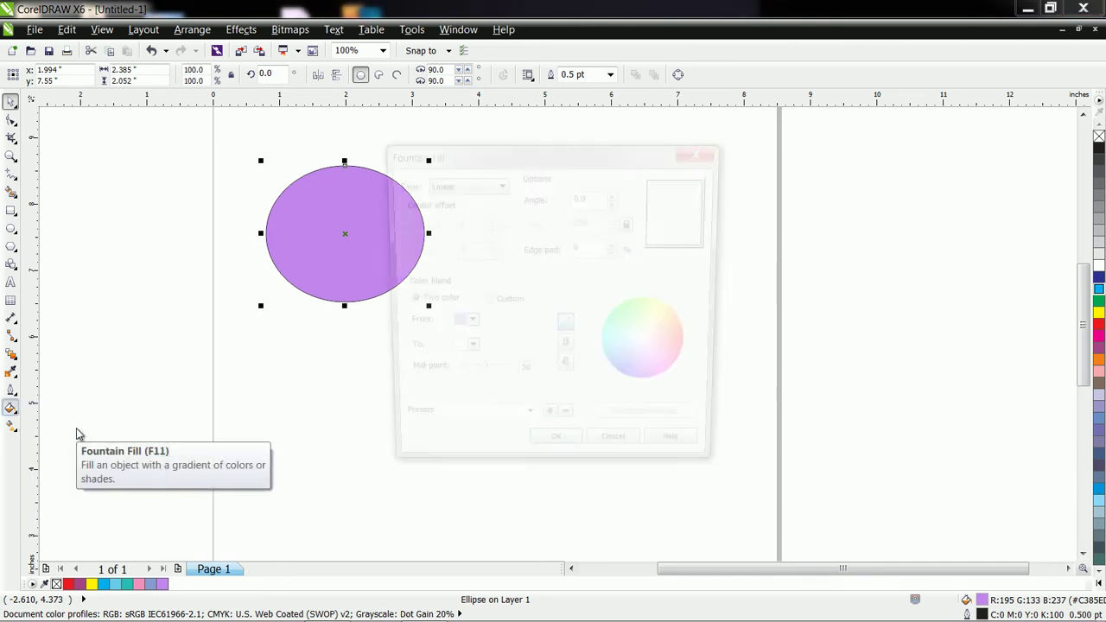
drag(525, 160, 650, 195)
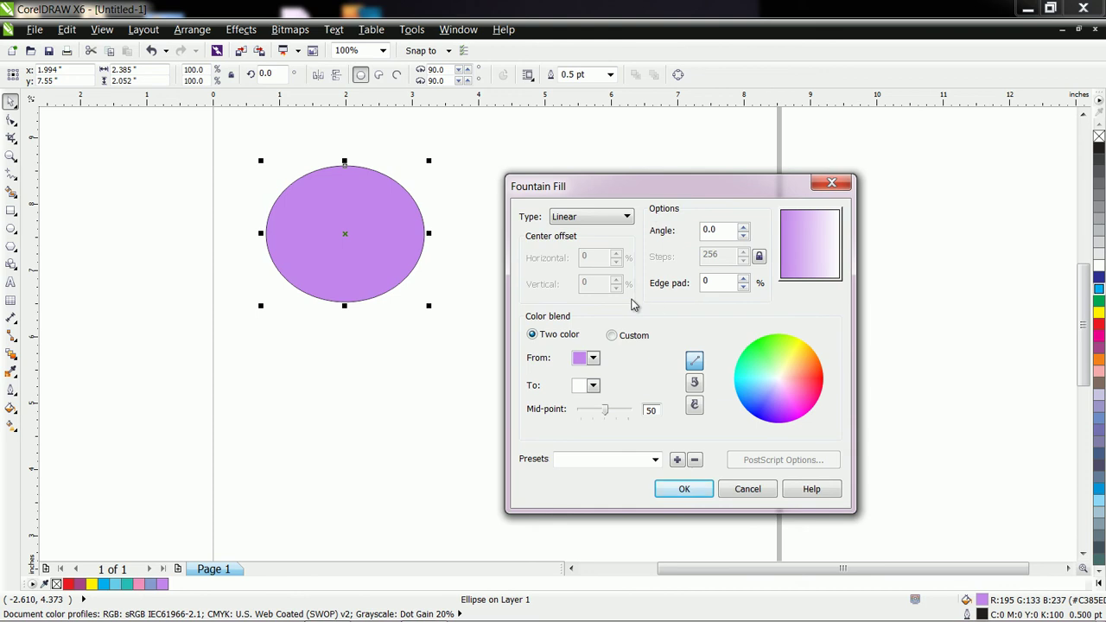
click(592, 358)
click(592, 358)
click(594, 386)
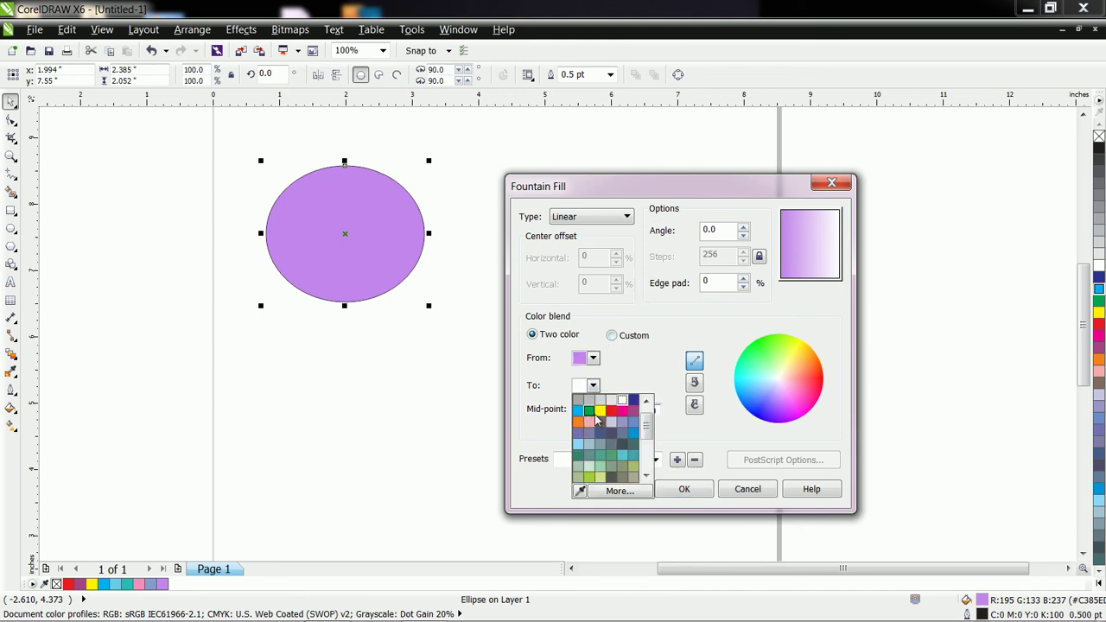
click(603, 418)
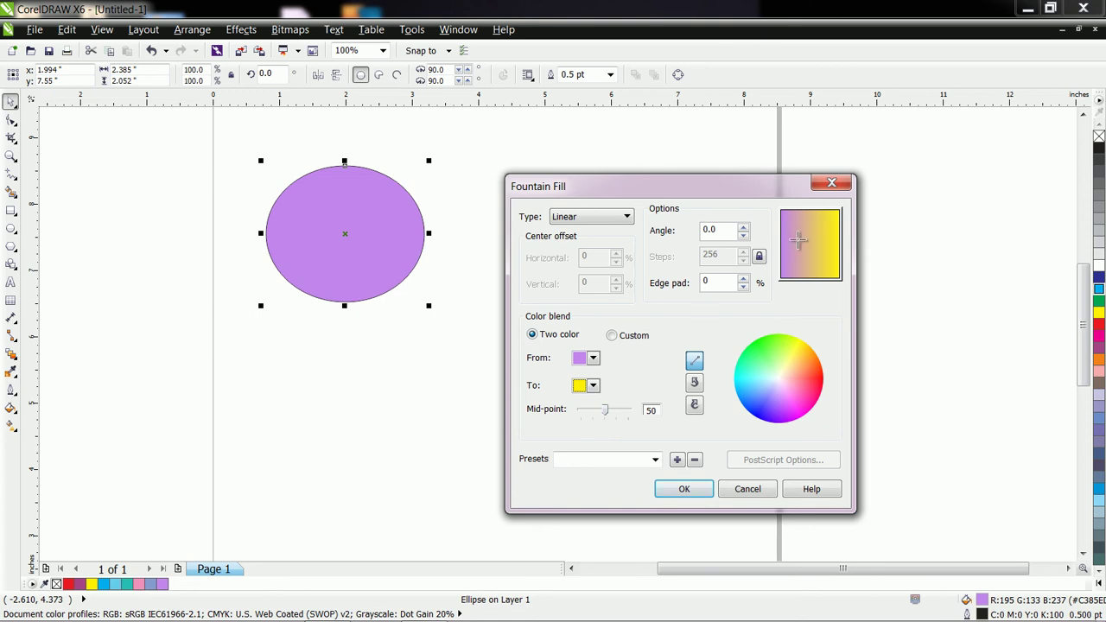
Angle the linear gradient at about 45 degrees and apply it to the ellipse
click(816, 267)
drag(816, 267, 825, 234)
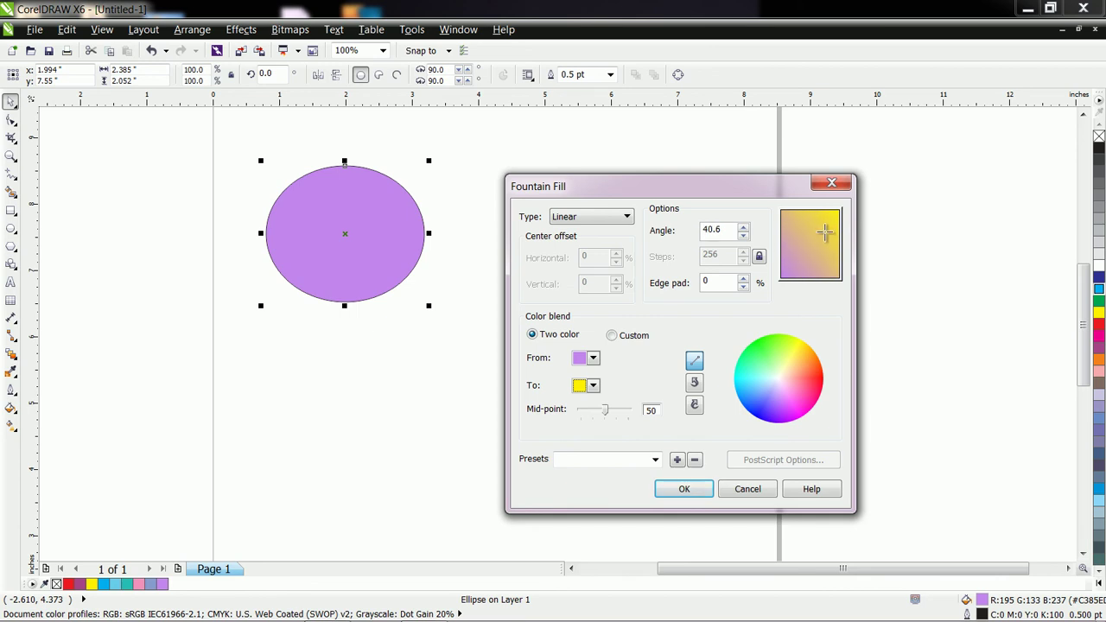
click(682, 493)
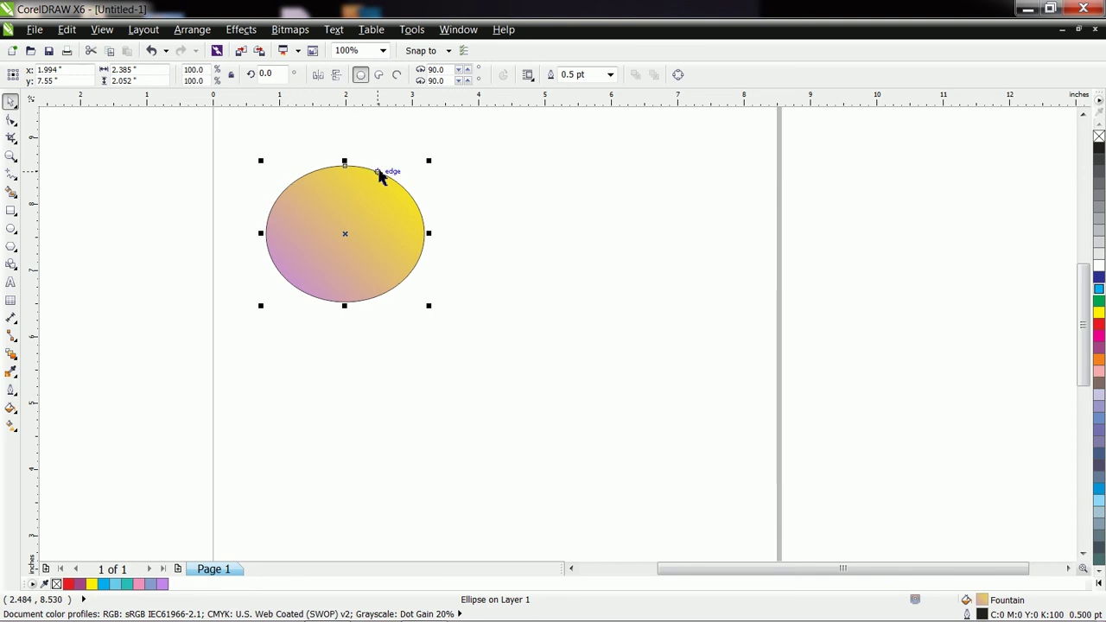
Change the ellipse's fountain fill to Radial with its centre offset about 12% horizontally and 20% vertically, and apply it
click(10, 408)
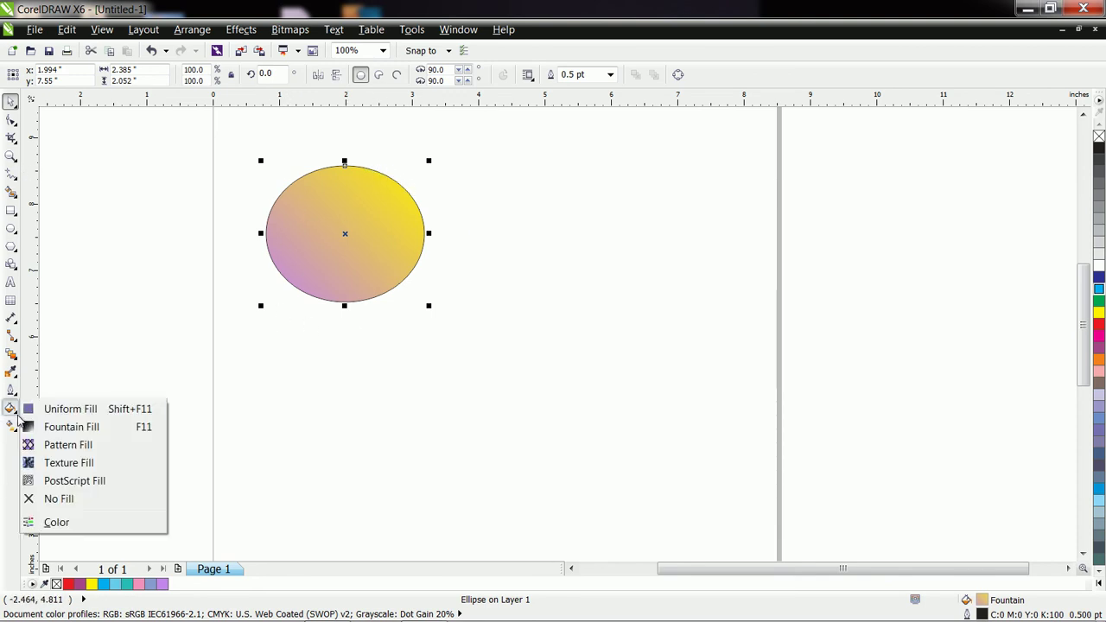
click(68, 428)
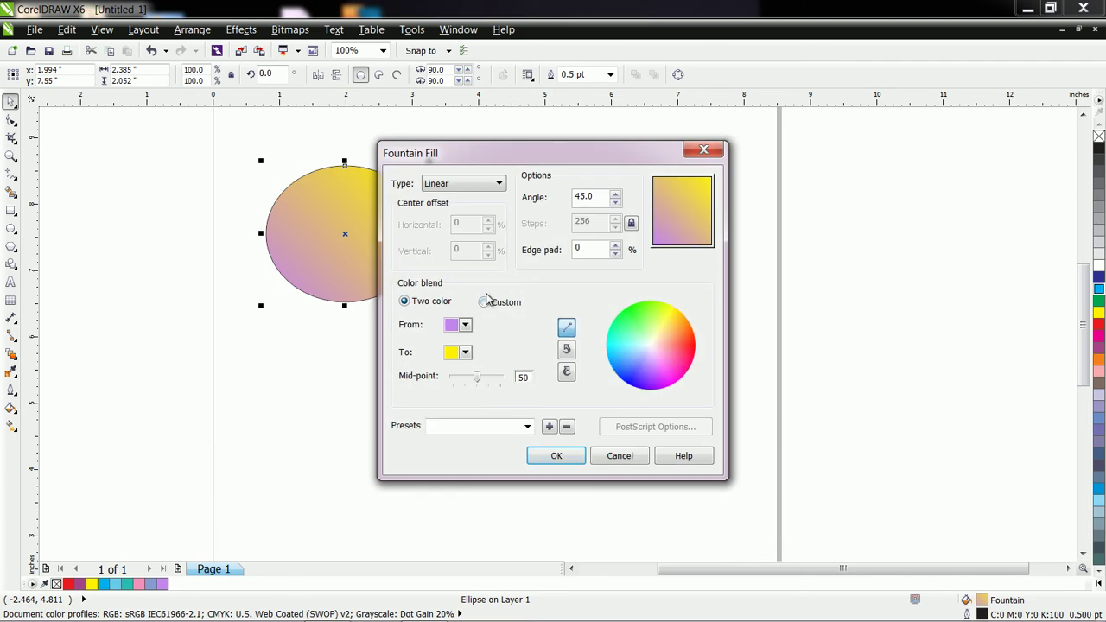
click(480, 183)
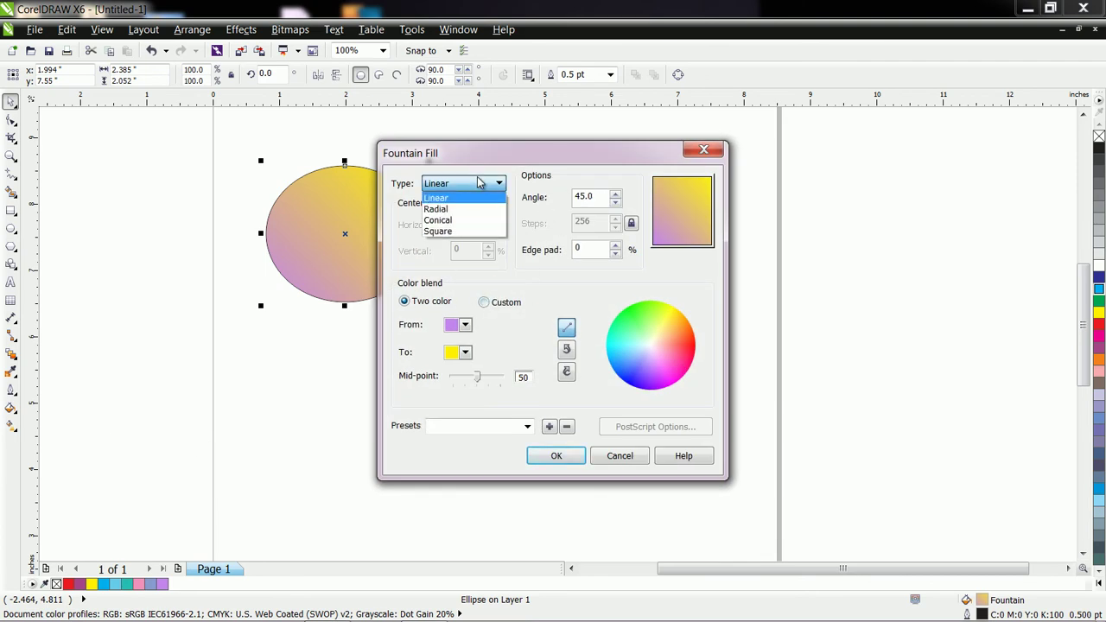
click(471, 209)
drag(686, 210, 686, 196)
click(555, 456)
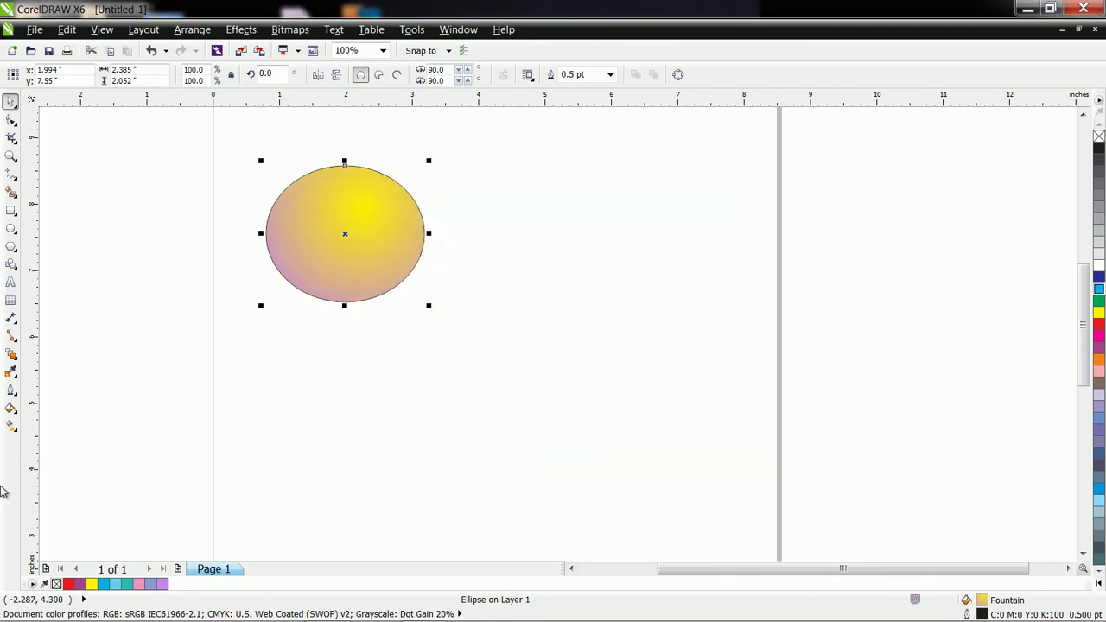
Move the radial fill's centre to an offset of about 40% horizontally and 41% vertically, and apply it
click(10, 408)
click(66, 430)
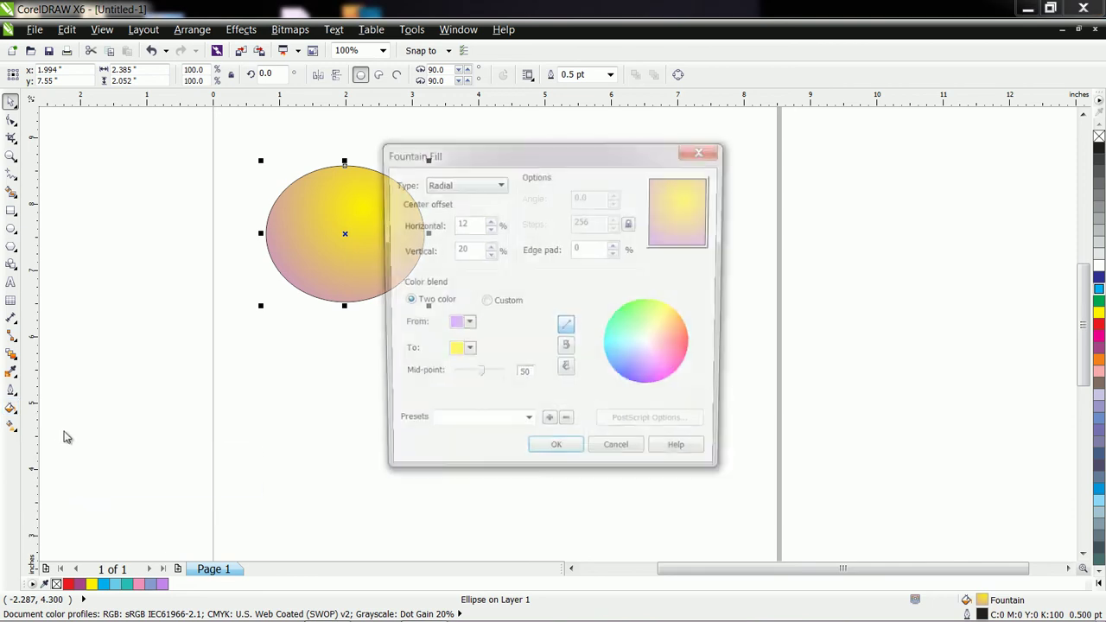
drag(690, 198, 707, 186)
click(566, 461)
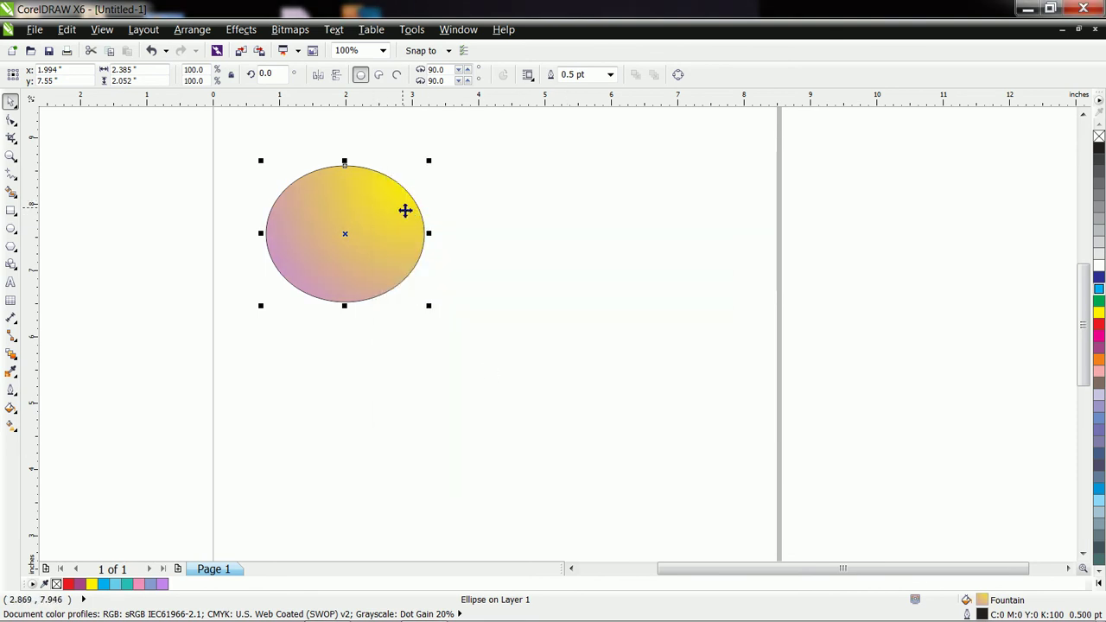
Change the ellipse's fountain fill to Conical with its centre offset about -12% horizontally and 9% vertically
click(11, 408)
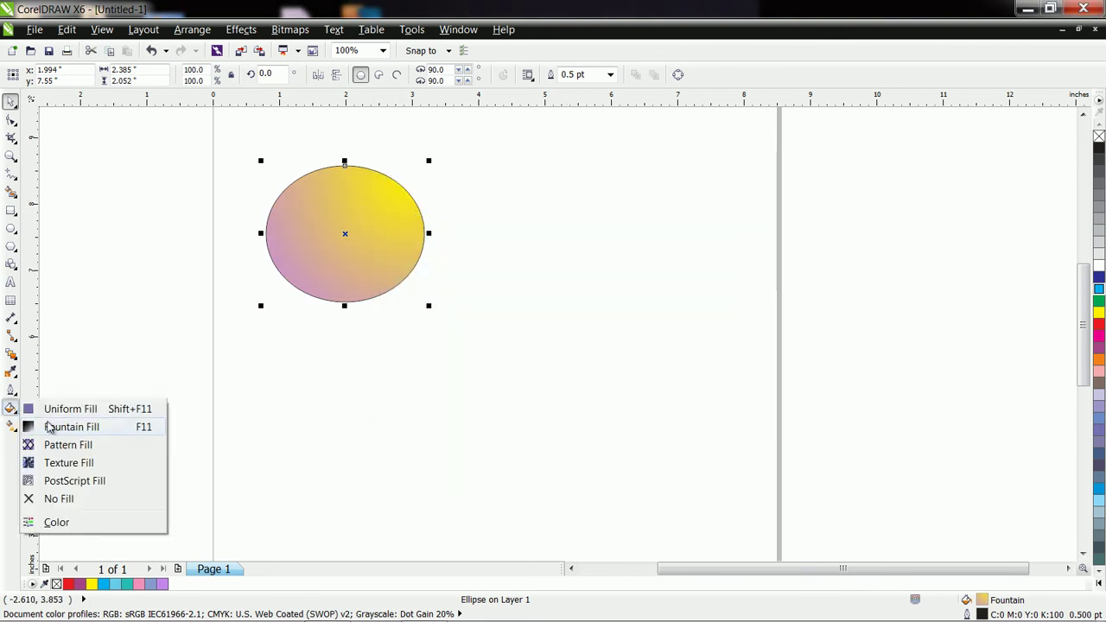
click(54, 426)
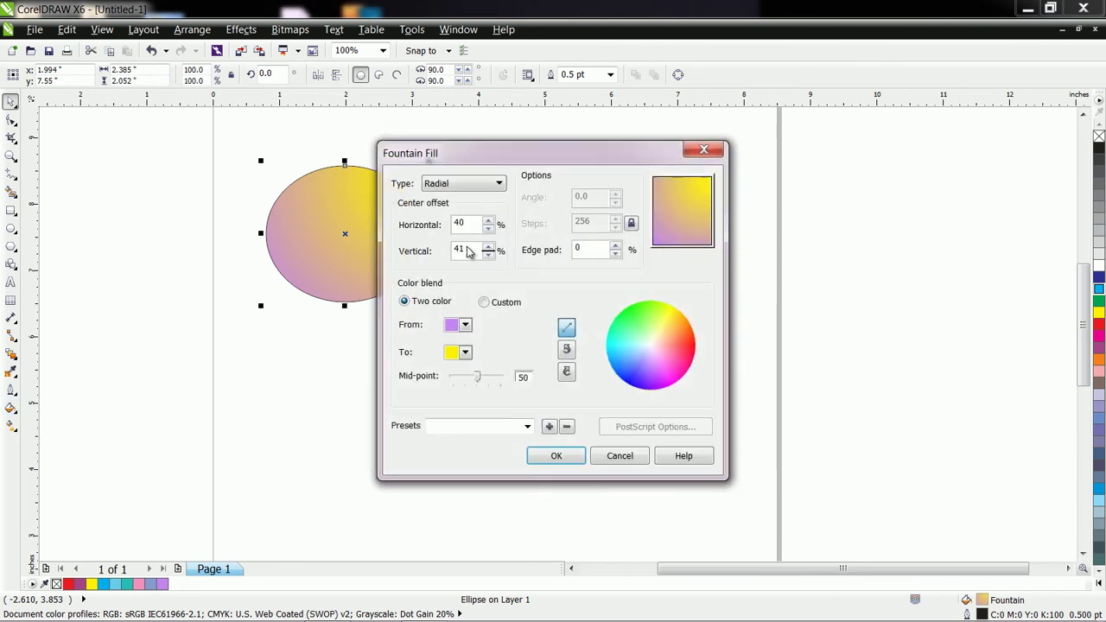
click(462, 185)
click(457, 219)
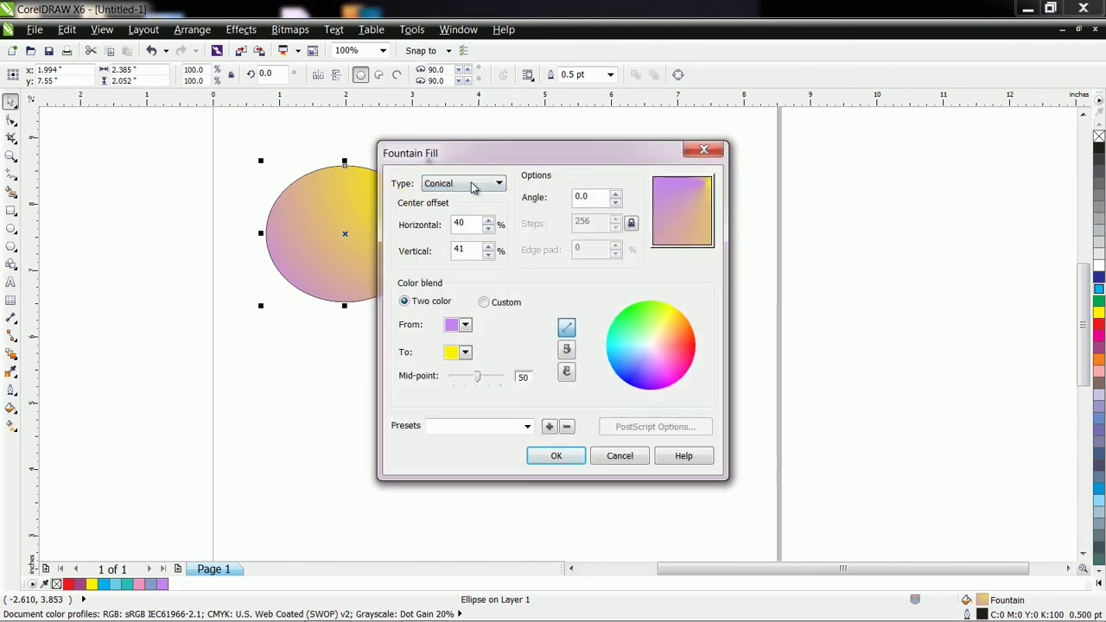
drag(696, 186, 670, 203)
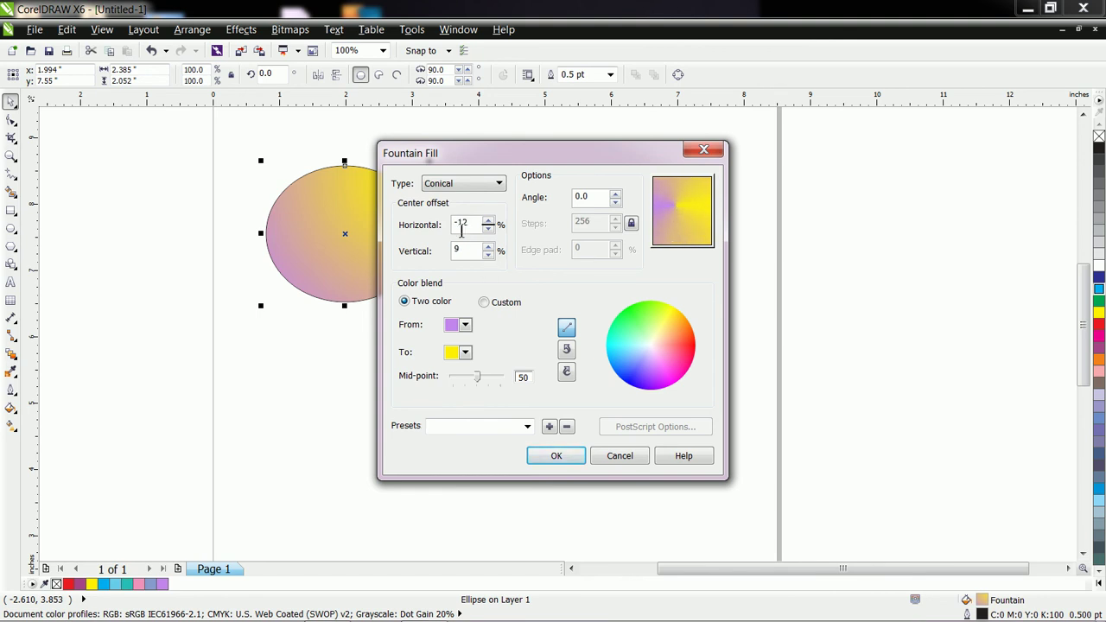
Switch the fountain fill type to Square, set both centre offsets to 0%, and apply it to the ellipse
click(473, 191)
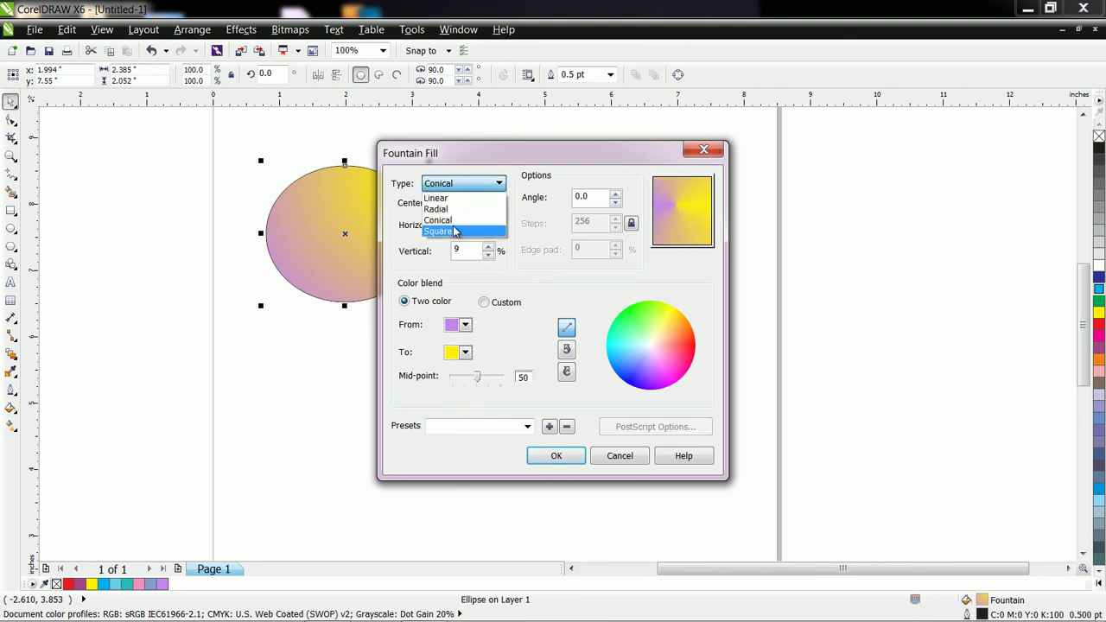
click(456, 231)
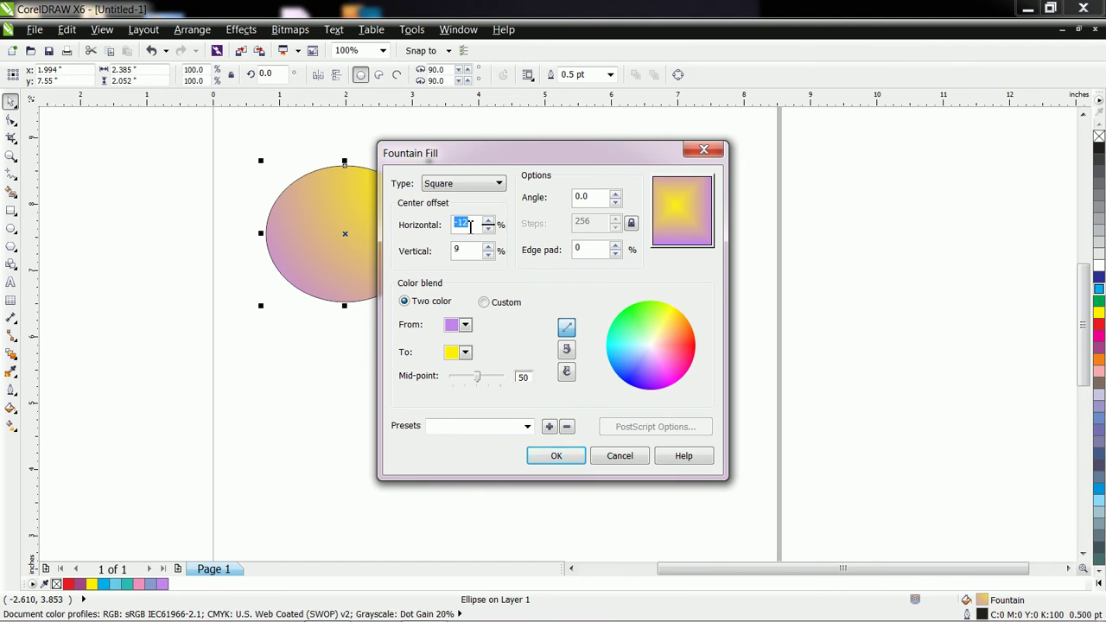
text(0)
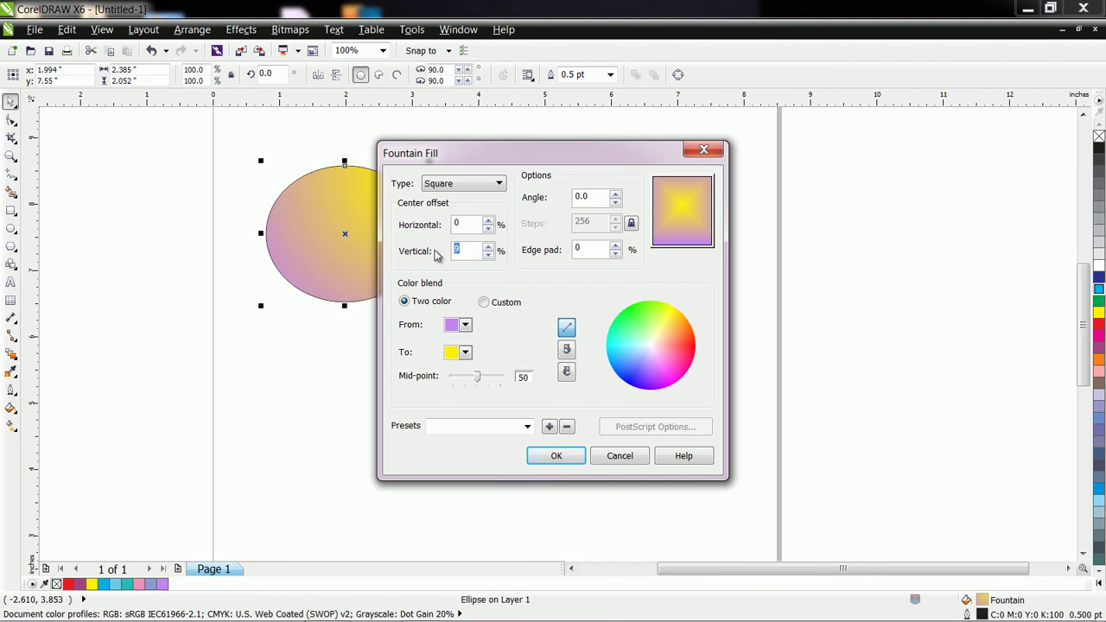
text(0)
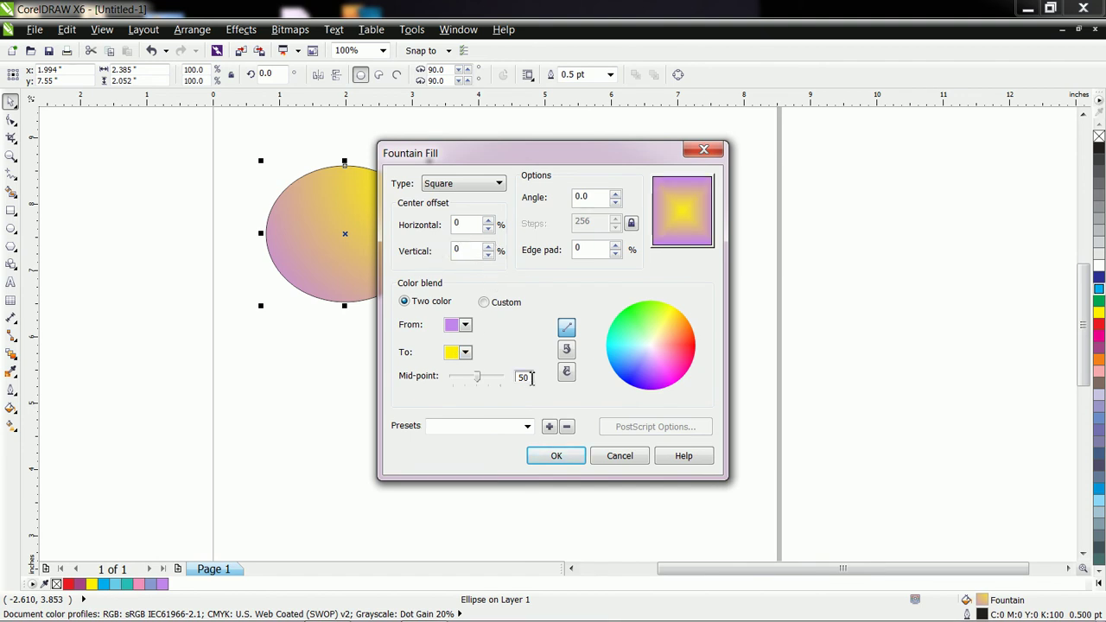
click(556, 458)
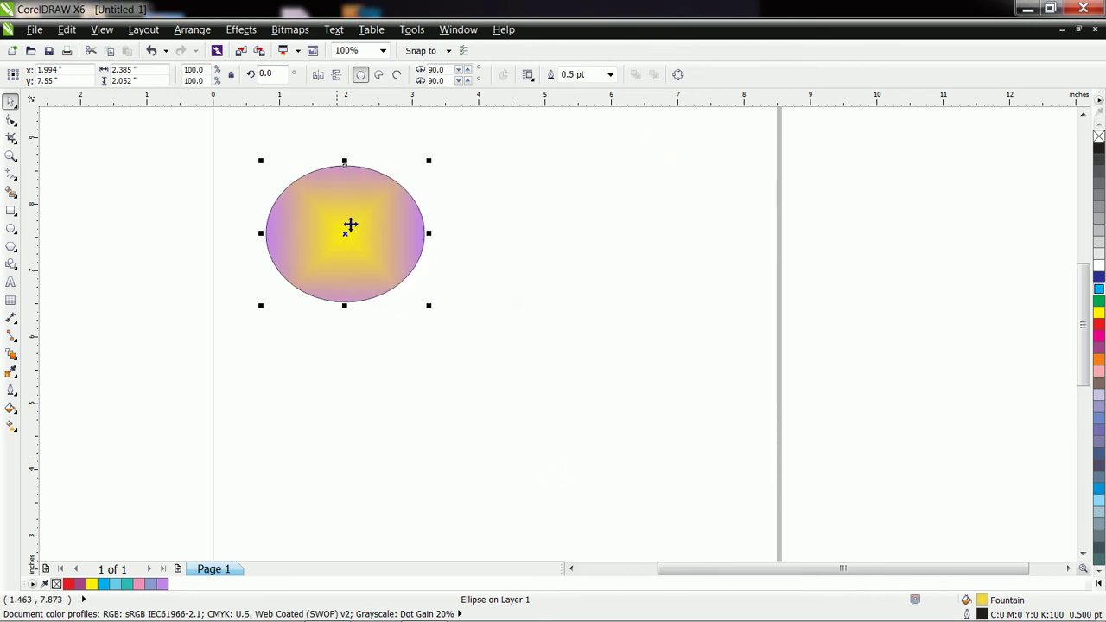
Compare the square fountain fill's colour blend paths, choose the counterclockwise path through red, and set the mid-point to 42
click(11, 407)
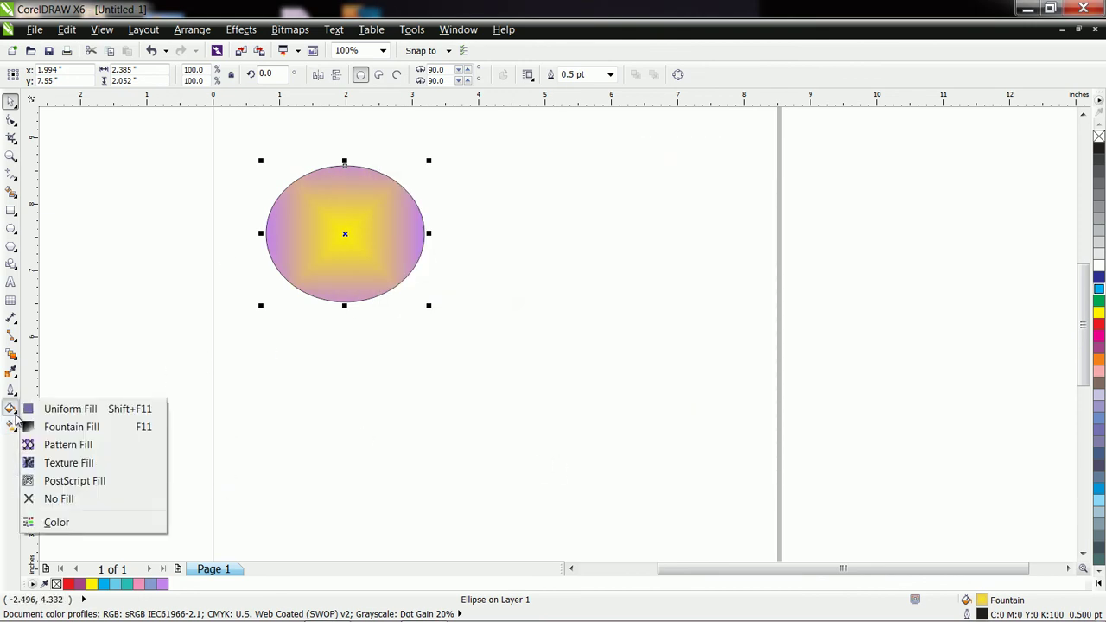
click(72, 427)
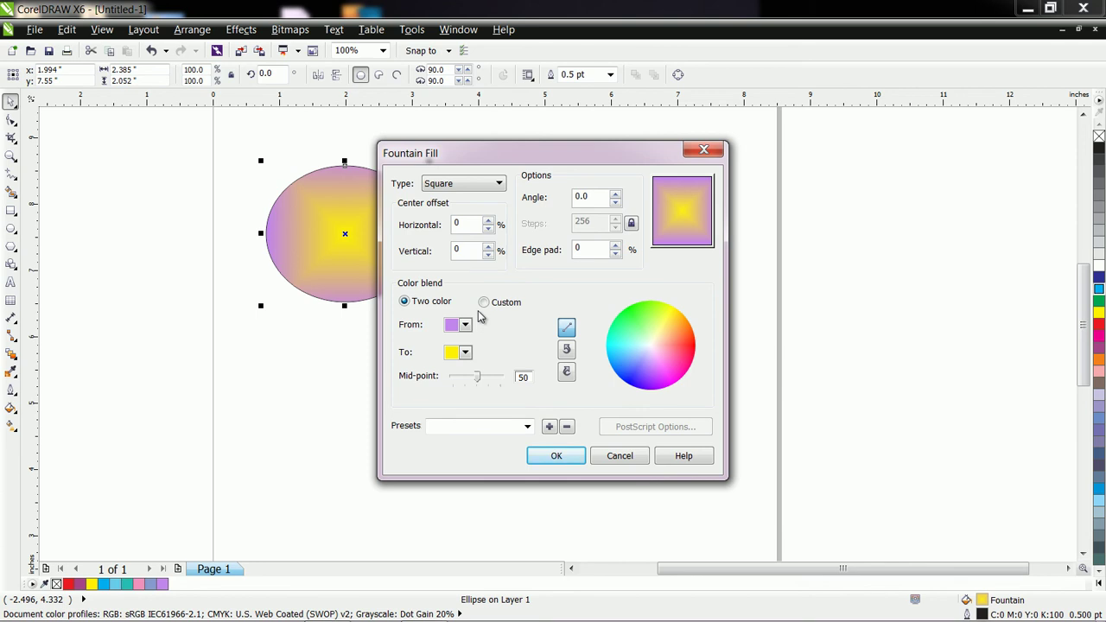
click(566, 349)
click(569, 371)
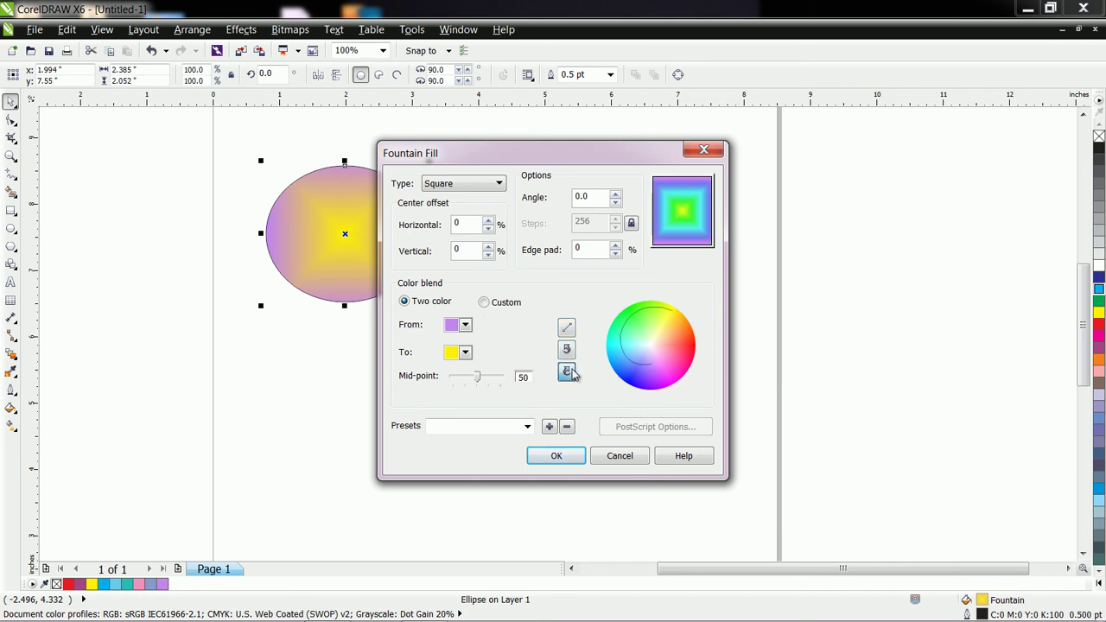
click(568, 350)
click(568, 372)
click(570, 349)
click(566, 328)
click(567, 349)
click(569, 372)
click(566, 349)
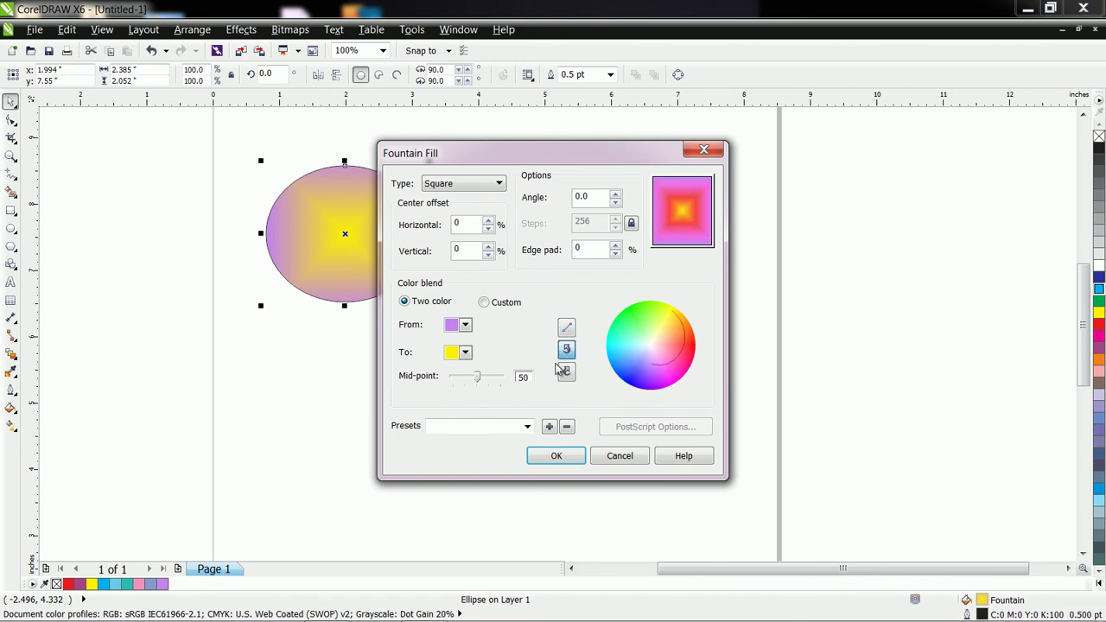
mouse_move(477, 378)
mouse_down()
mouse_move(458, 385)
mouse_move(468, 388)
mouse_up()
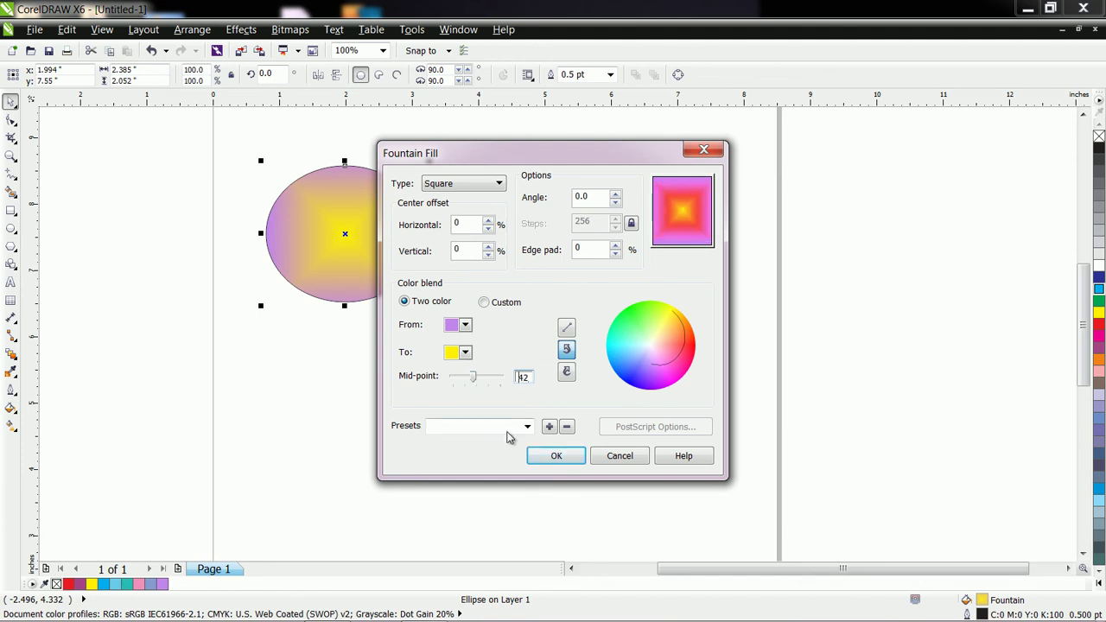
Load the Circular - Red fountain fill preset and set its colour blend to Custom
click(526, 426)
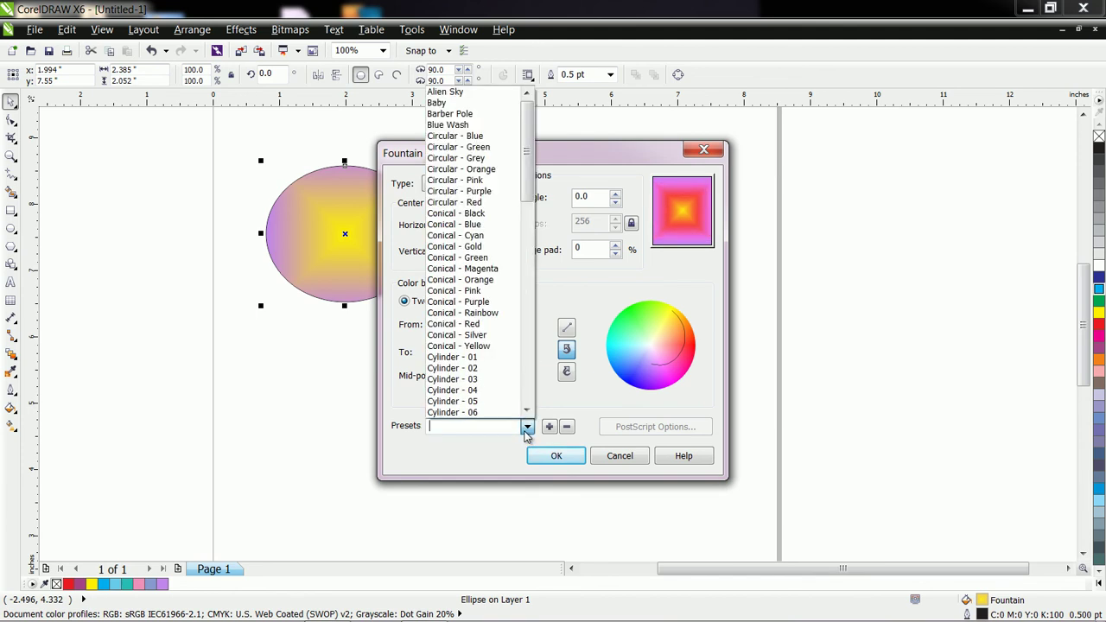
click(469, 202)
click(609, 334)
click(633, 322)
click(445, 303)
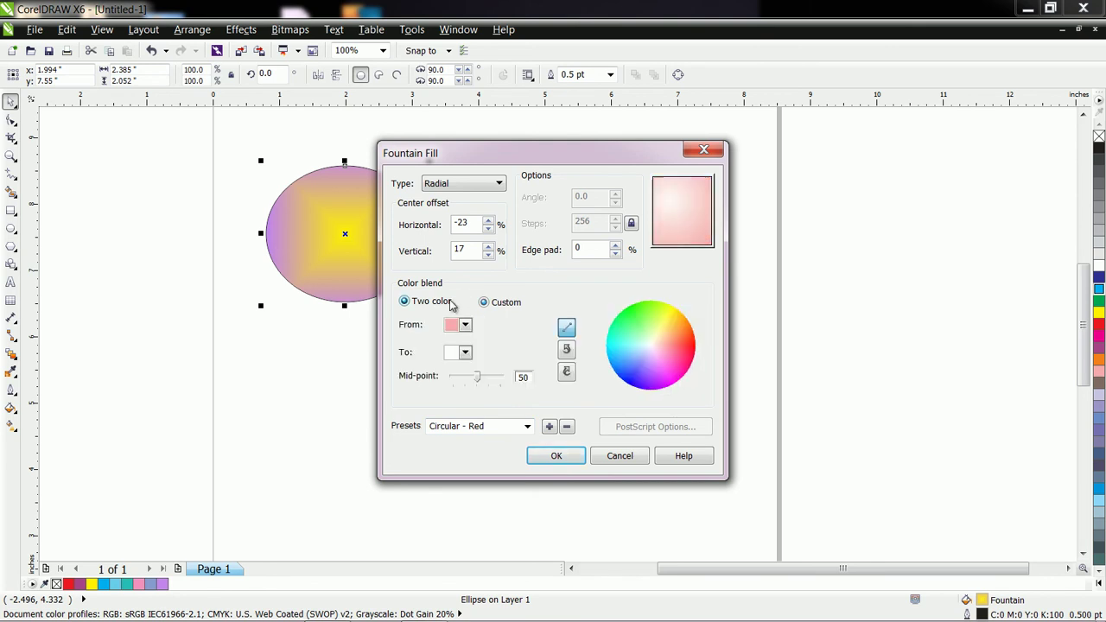
click(485, 303)
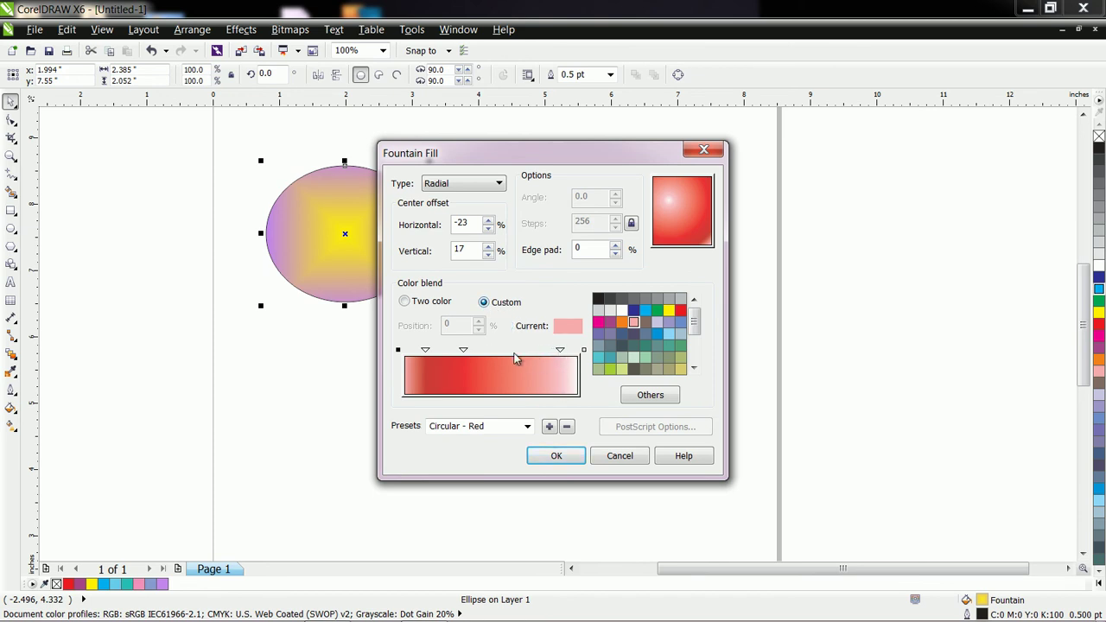
Recolour the custom blend with orange at the start, light green at 12%, and yellow at 34%
click(399, 353)
click(622, 322)
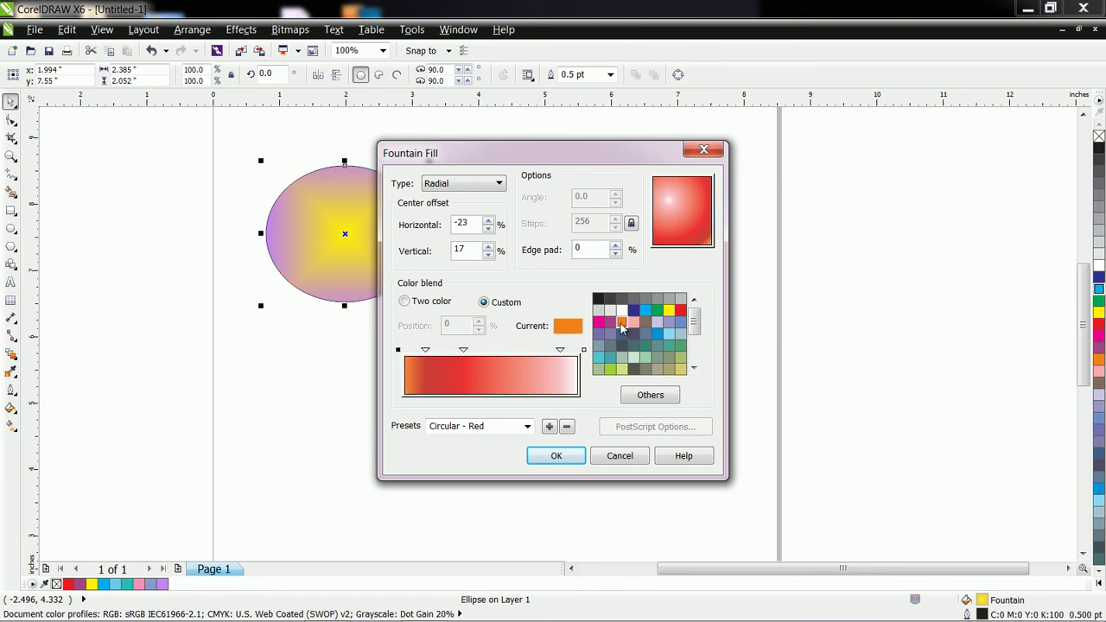
click(425, 349)
click(646, 357)
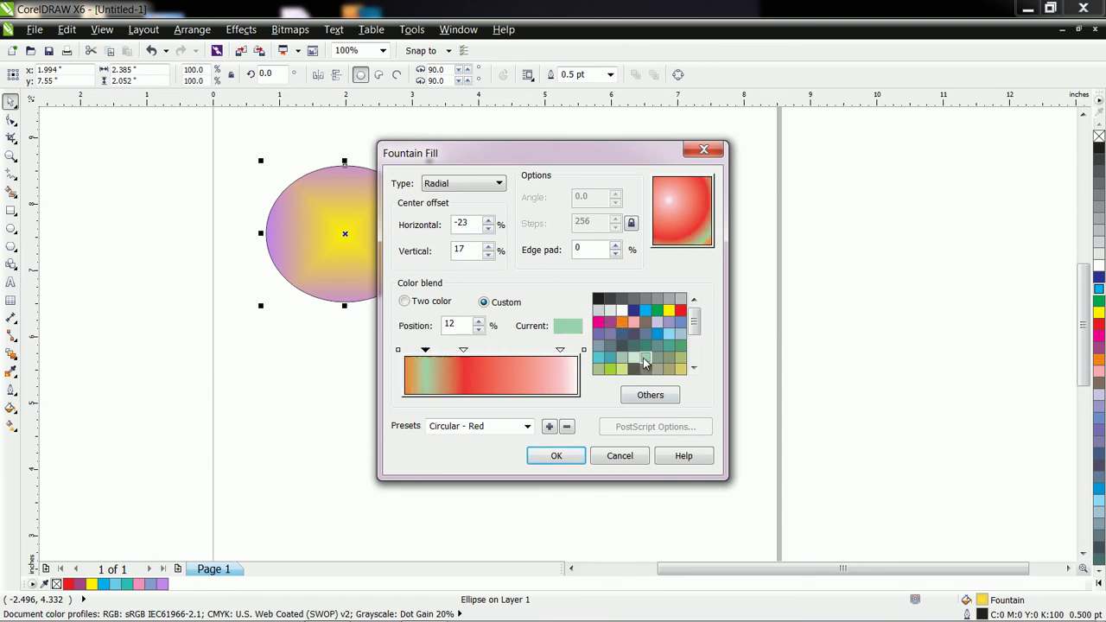
click(463, 351)
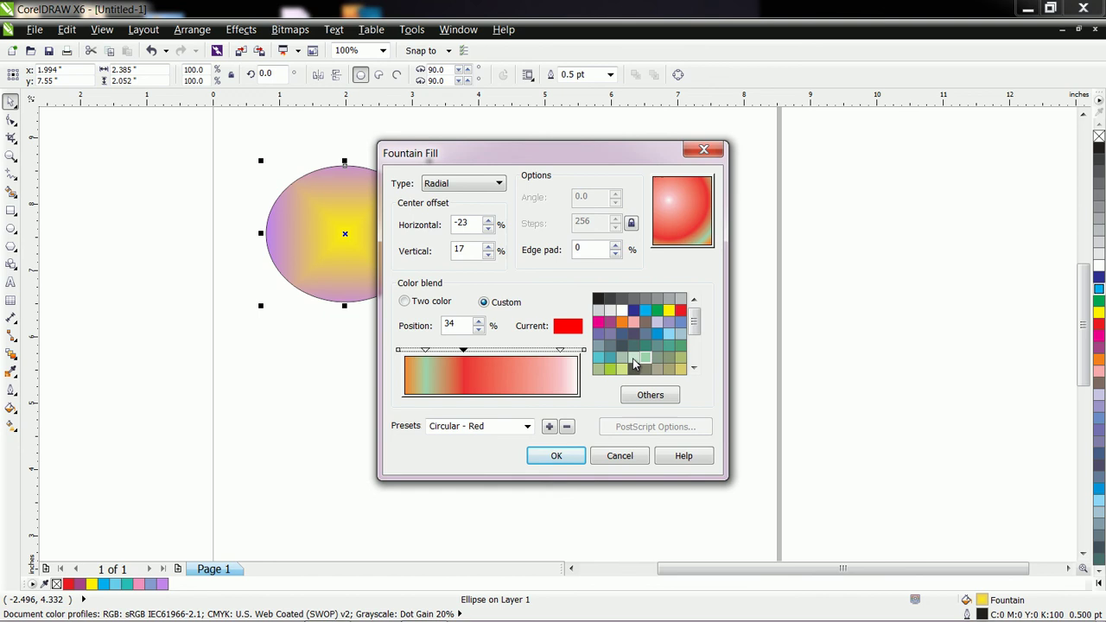
click(668, 310)
Add two colour markers to the blend: magenta at 54% and green at 75%
click(497, 351)
double_click(497, 351)
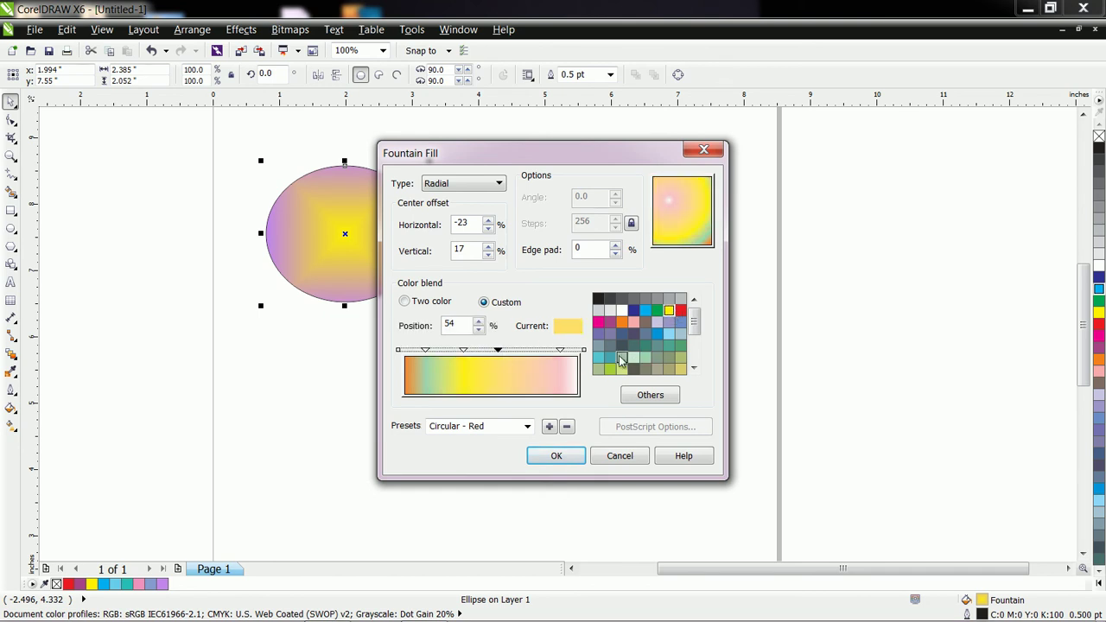
click(598, 323)
double_click(535, 351)
click(680, 345)
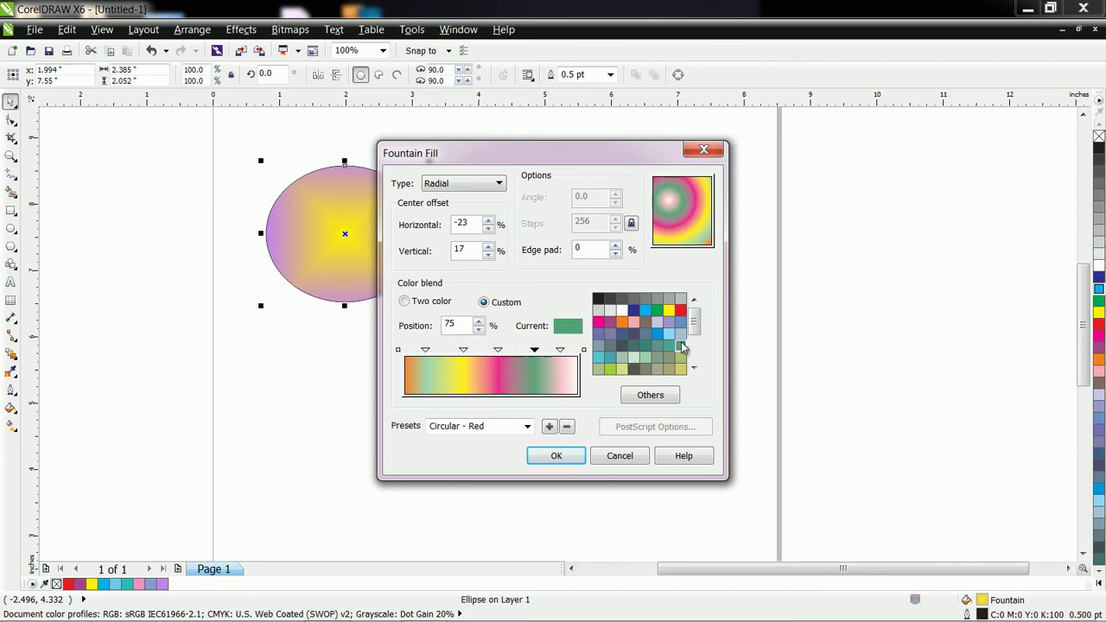
Change the multicolour fountain fill to Linear at an angle of about -57.7 degrees and apply it to the ellipse
click(461, 184)
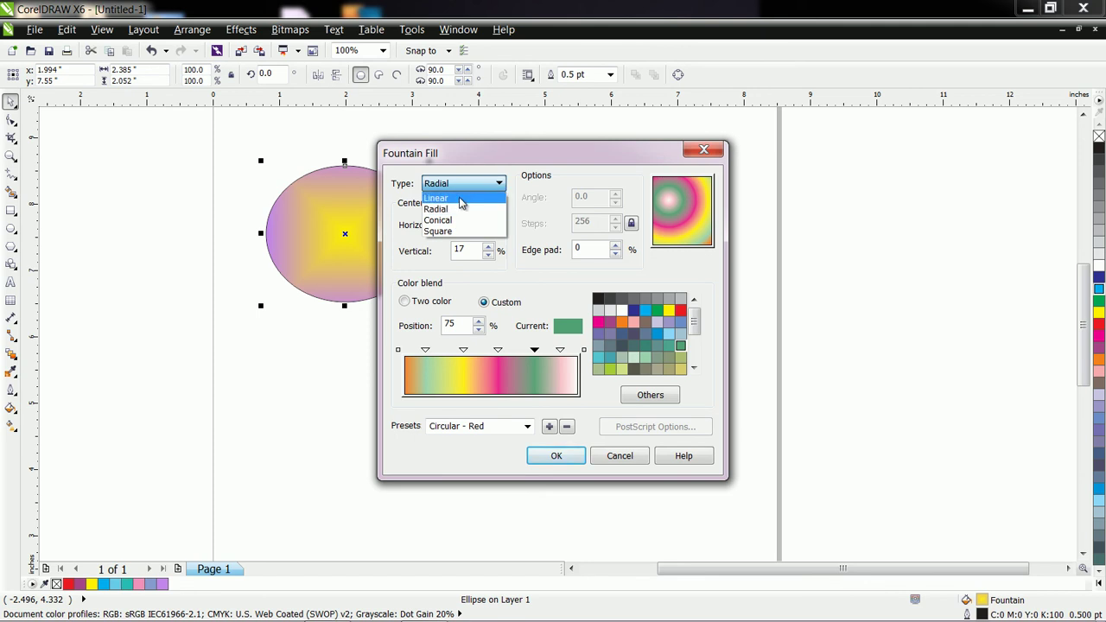
click(460, 198)
drag(666, 239, 695, 231)
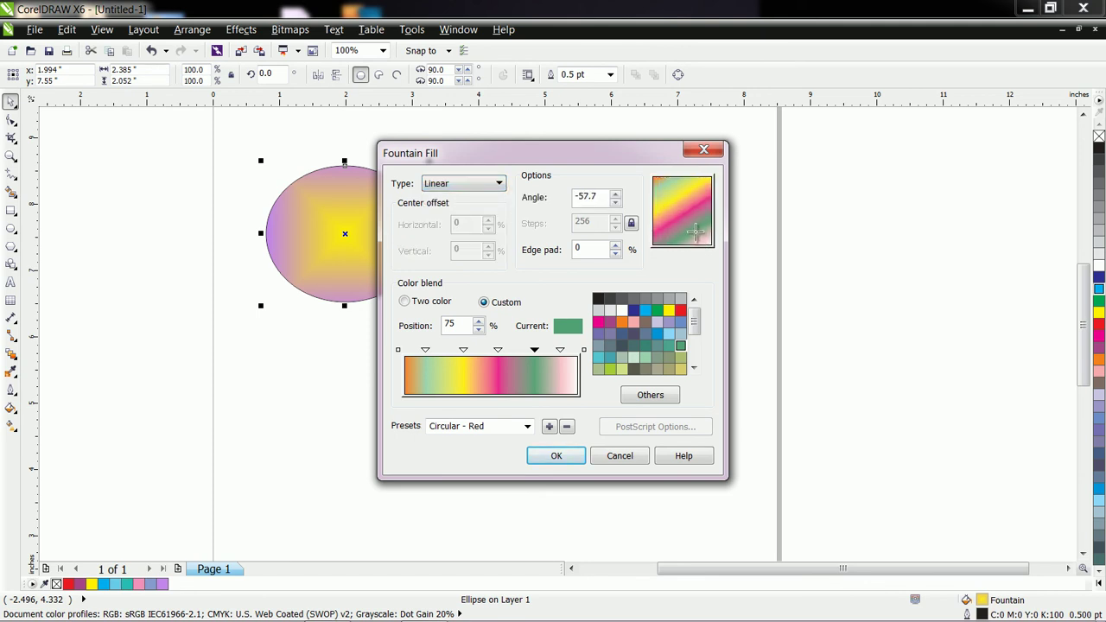
click(572, 456)
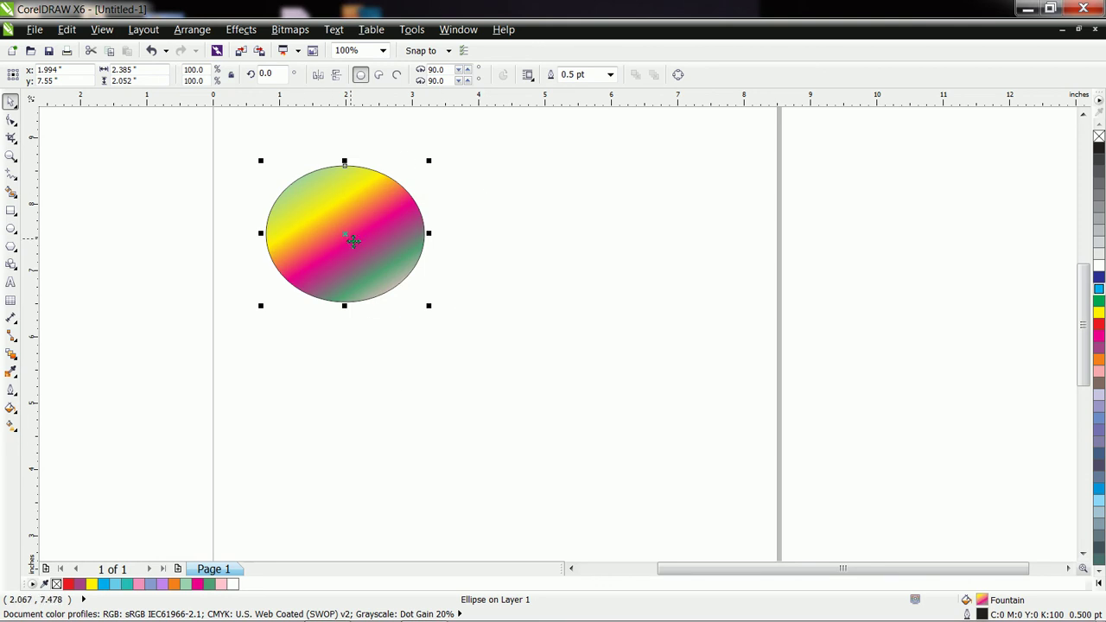
Reopen the ellipse's fountain fill settings and shift the light green blend marker to 16%
click(12, 408)
click(61, 424)
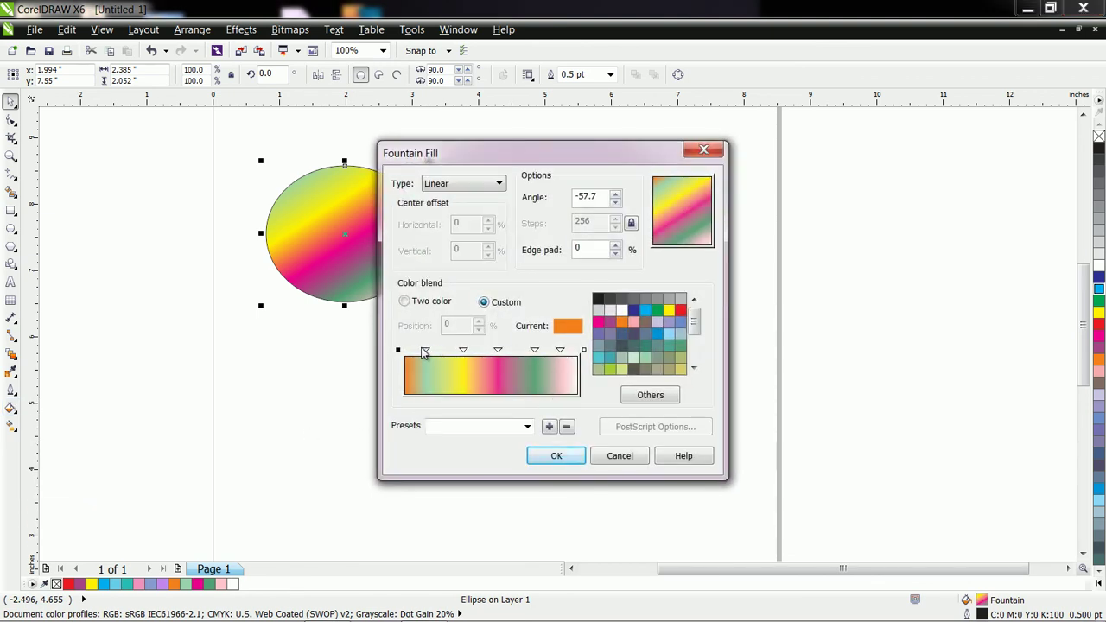
click(400, 357)
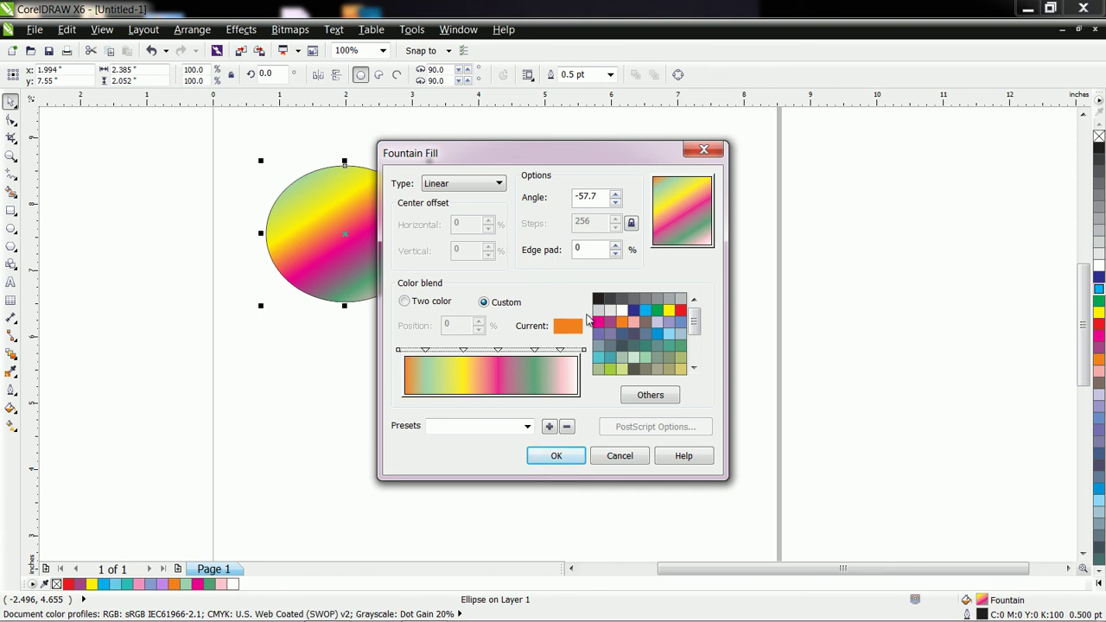
click(669, 301)
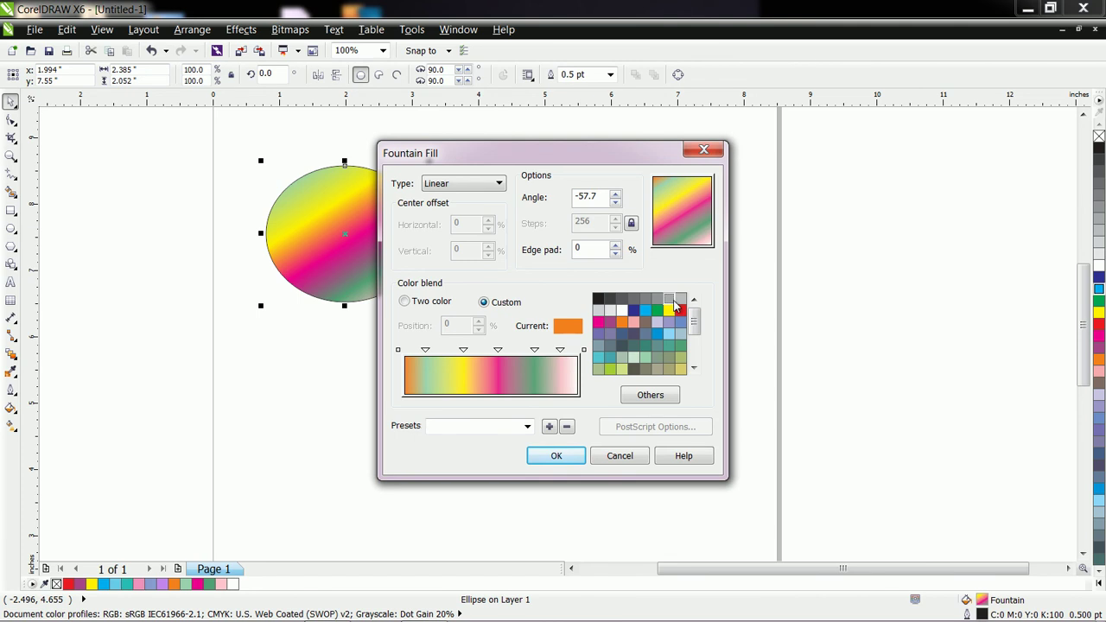
click(425, 349)
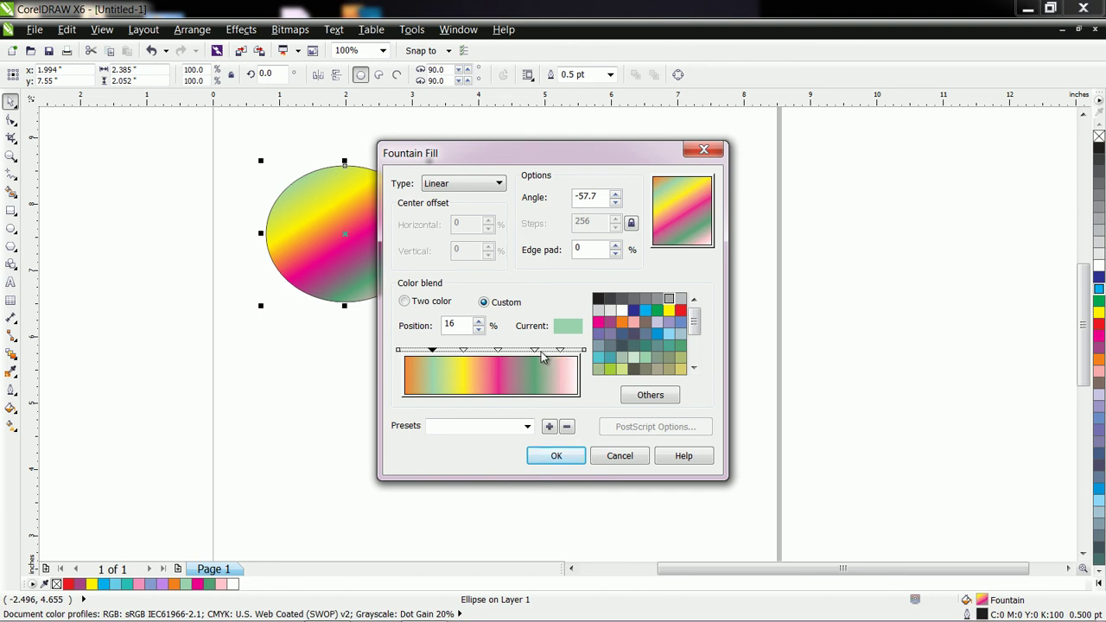
Delete all the intermediate colour markers from the custom blend, keeping only the two end colours
click(561, 350)
key(Delete)
click(534, 350)
key(Delete)
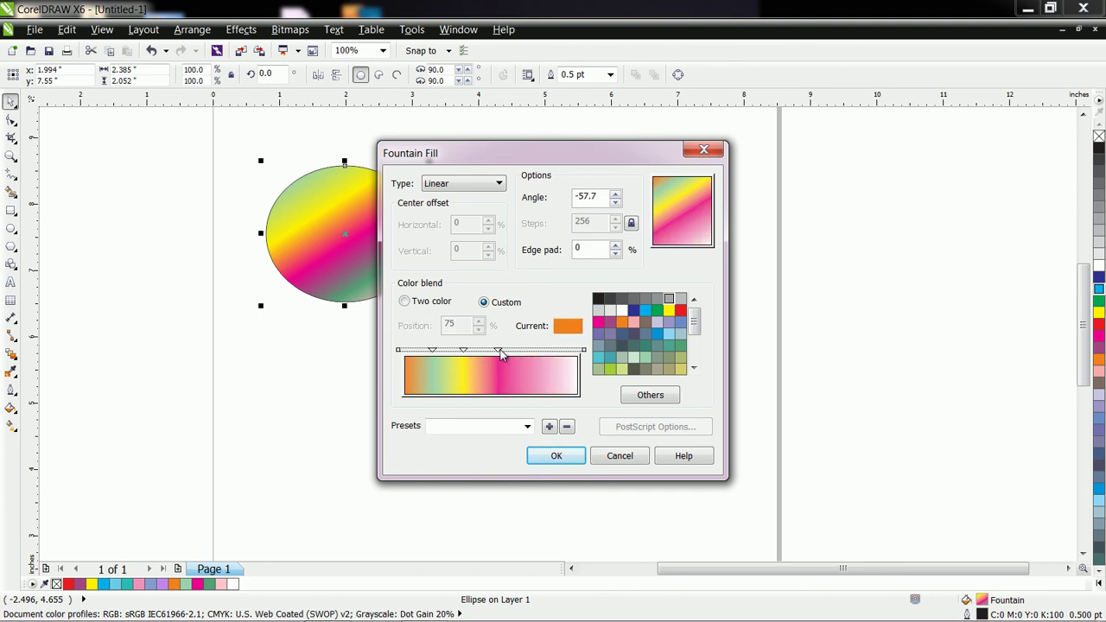
click(499, 351)
key(Delete)
click(464, 350)
key(Delete)
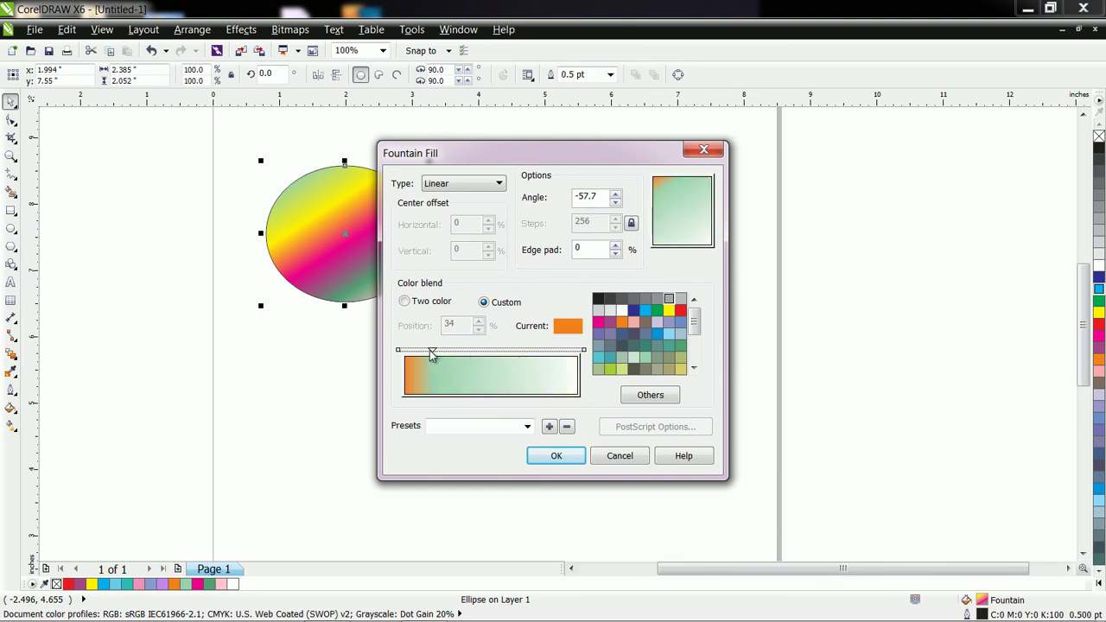
click(432, 351)
key(Delete)
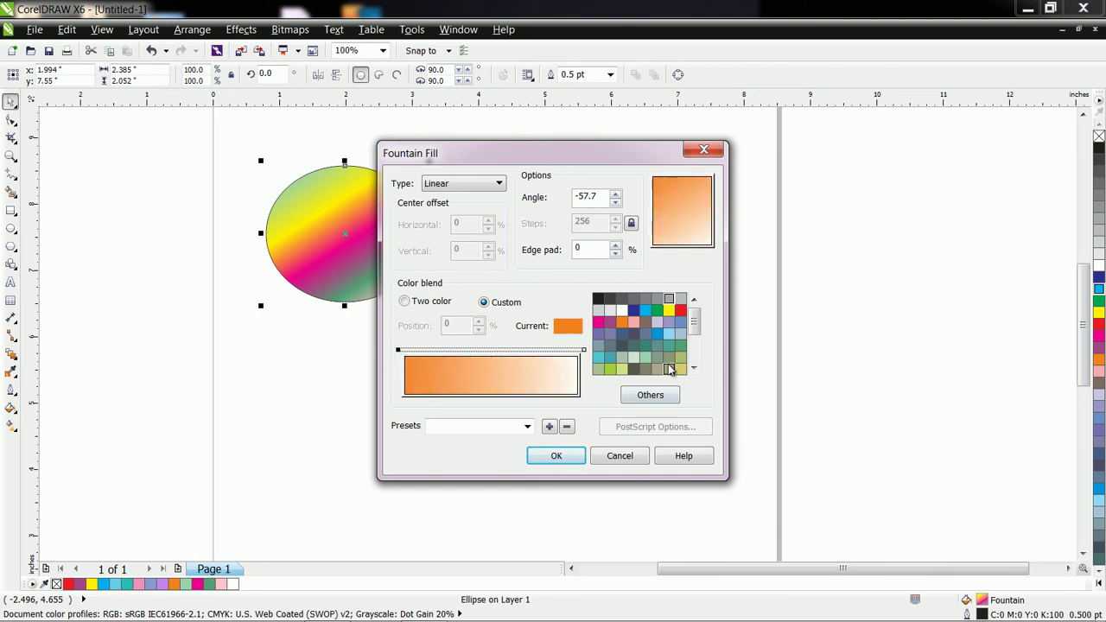
Make the blend's start colour mid grey, and add very light grey at 15%, mid grey at 28%, and light grey at 46%
click(657, 299)
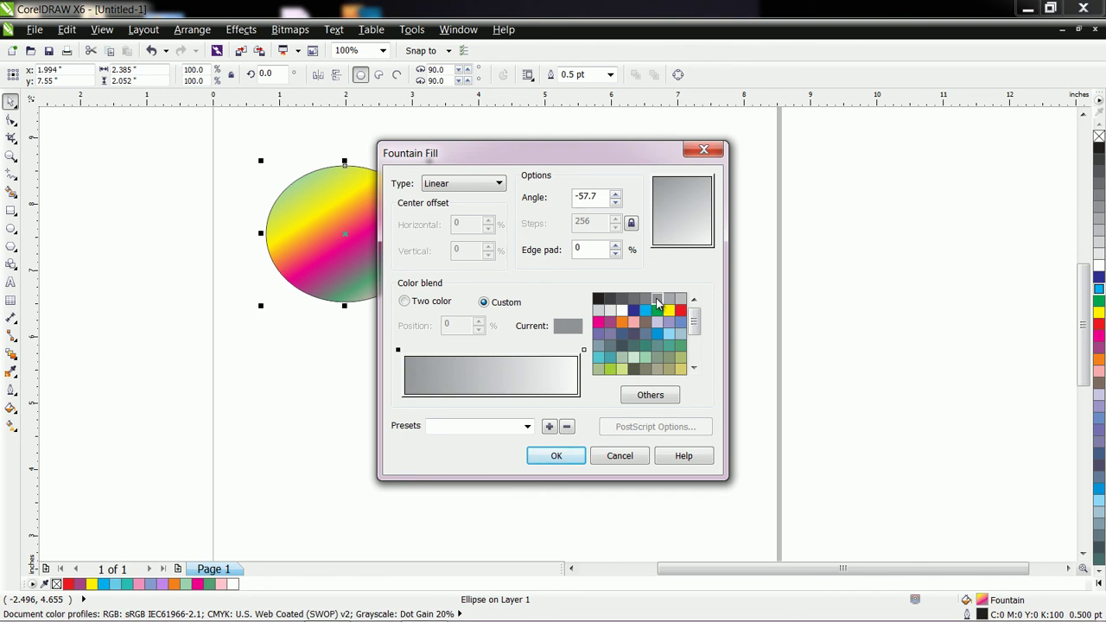
double_click(431, 351)
click(609, 310)
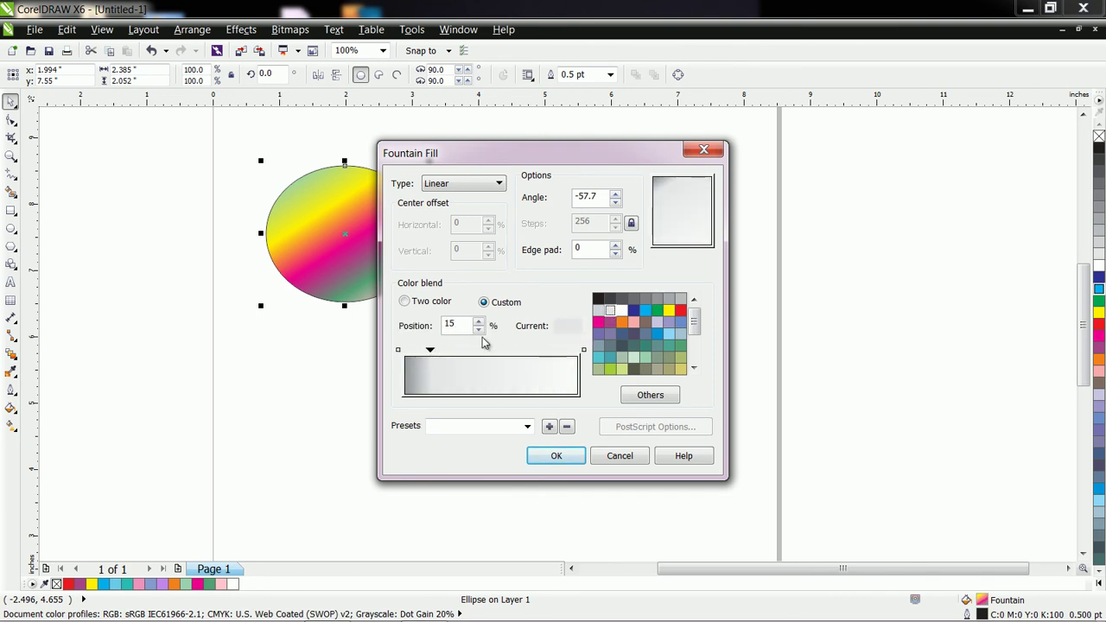
double_click(454, 353)
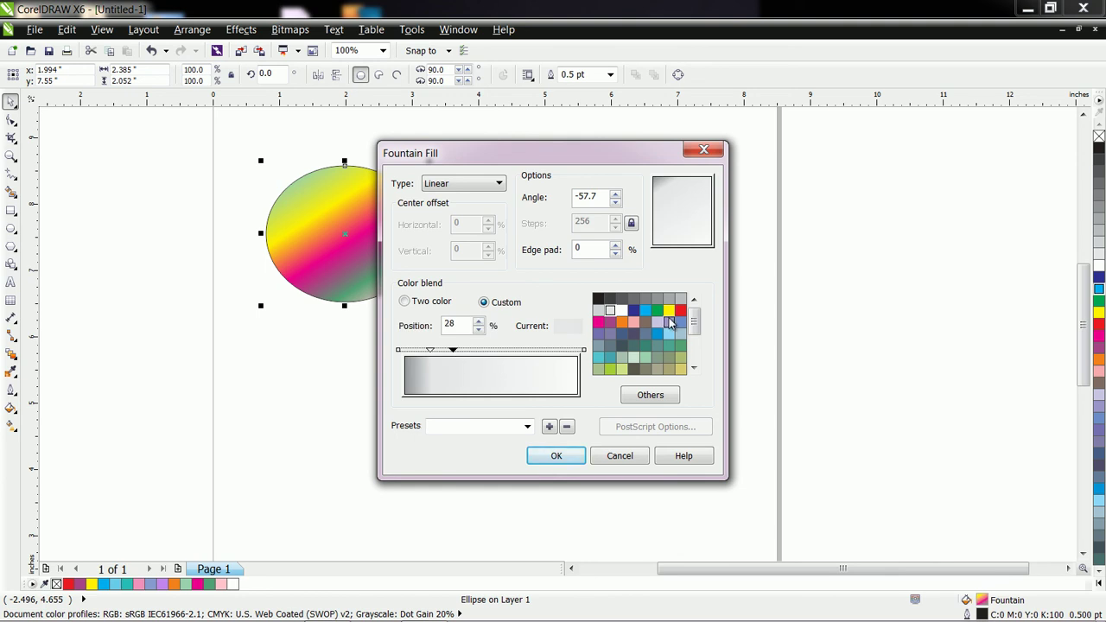
click(656, 298)
double_click(484, 354)
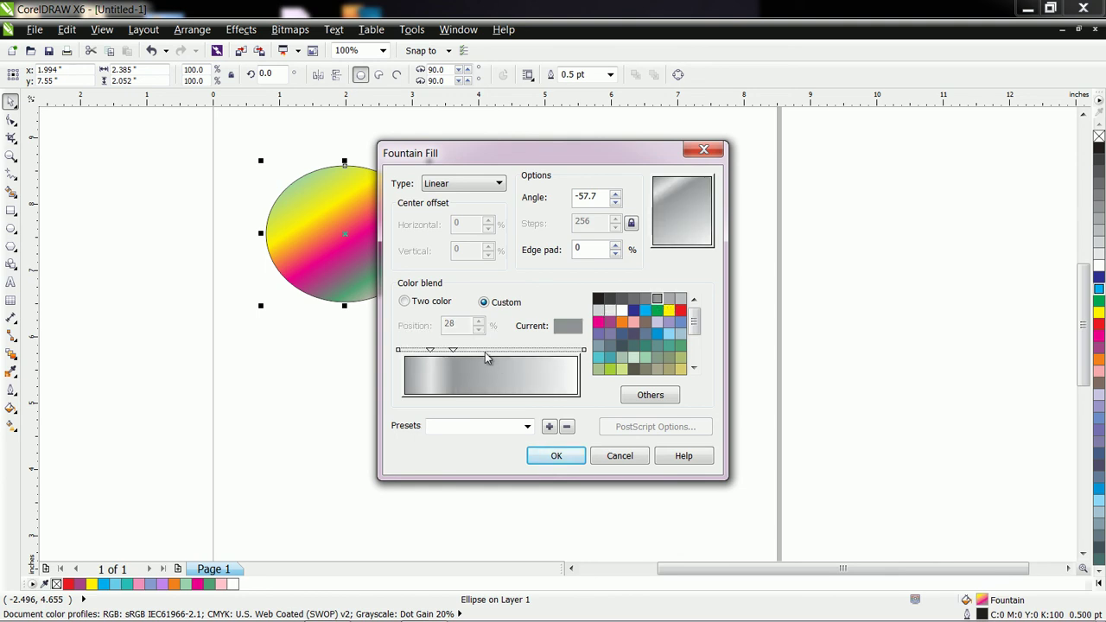
click(598, 312)
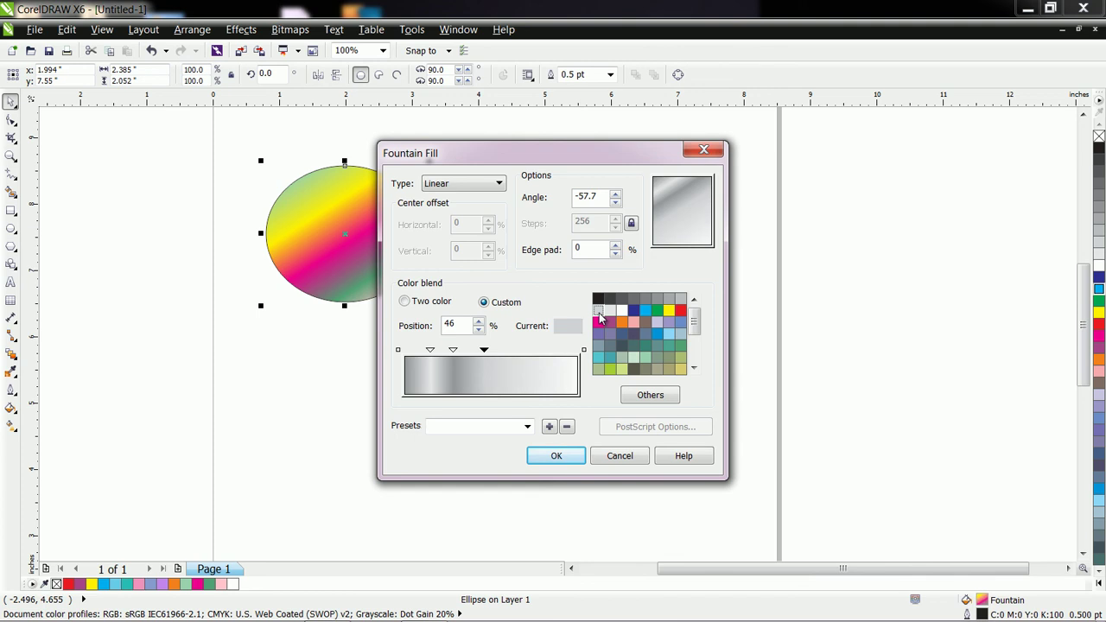
Try a darker grey on the 15% and 46% markers, and settle on the same light grey for both
click(680, 298)
click(432, 351)
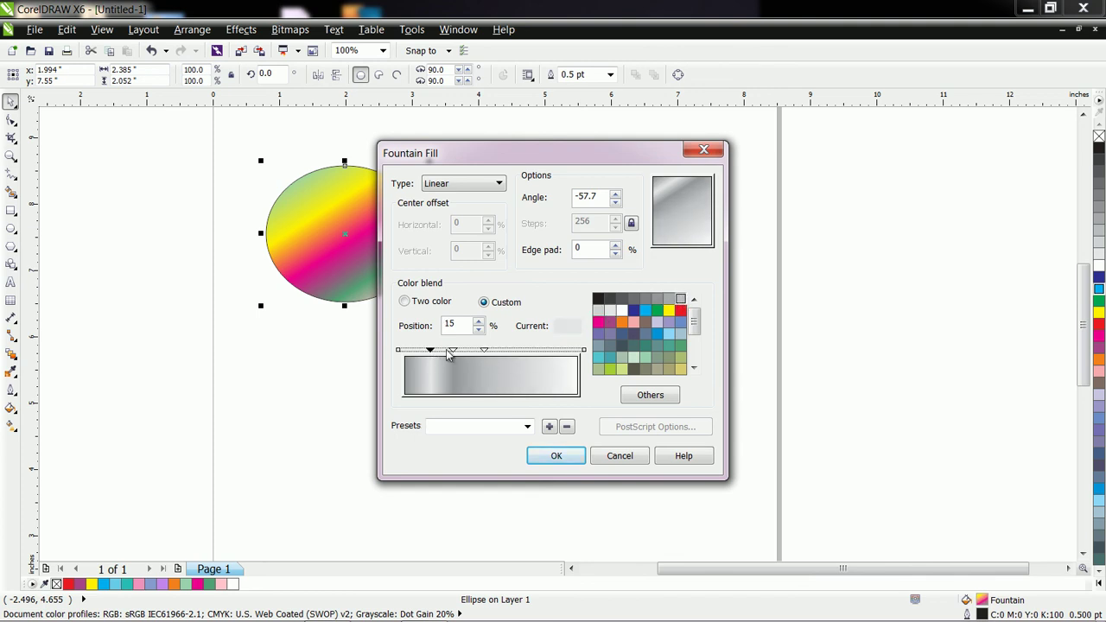
click(680, 301)
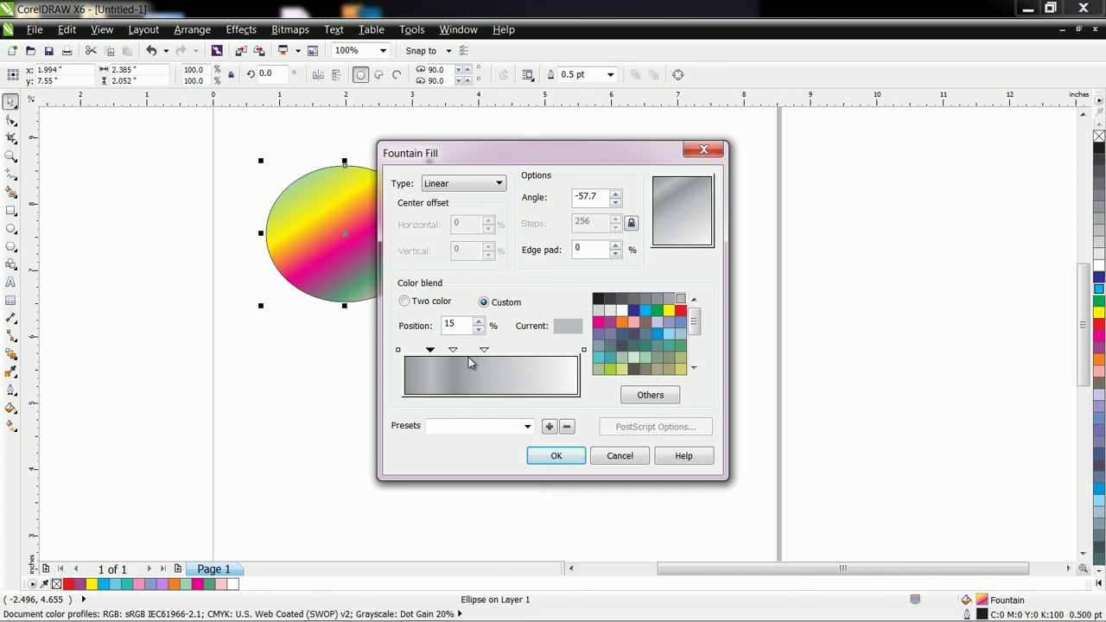
click(599, 311)
click(484, 352)
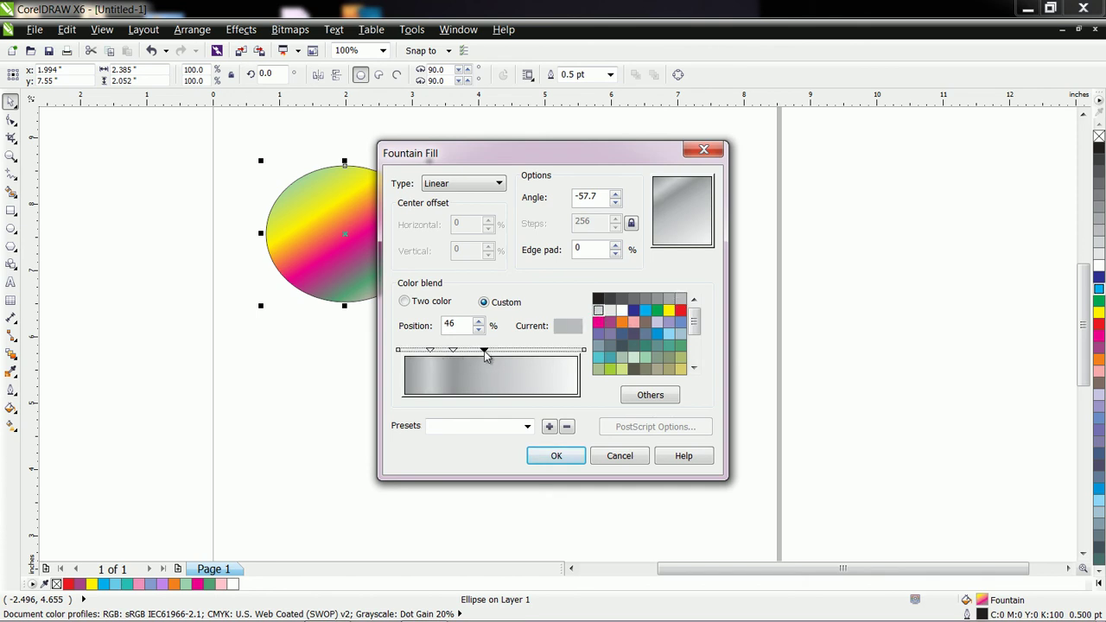
click(599, 312)
Continue the metallic blend with markers of mid grey at 59%, light grey at 73%, and mid grey at 88%
double_click(508, 358)
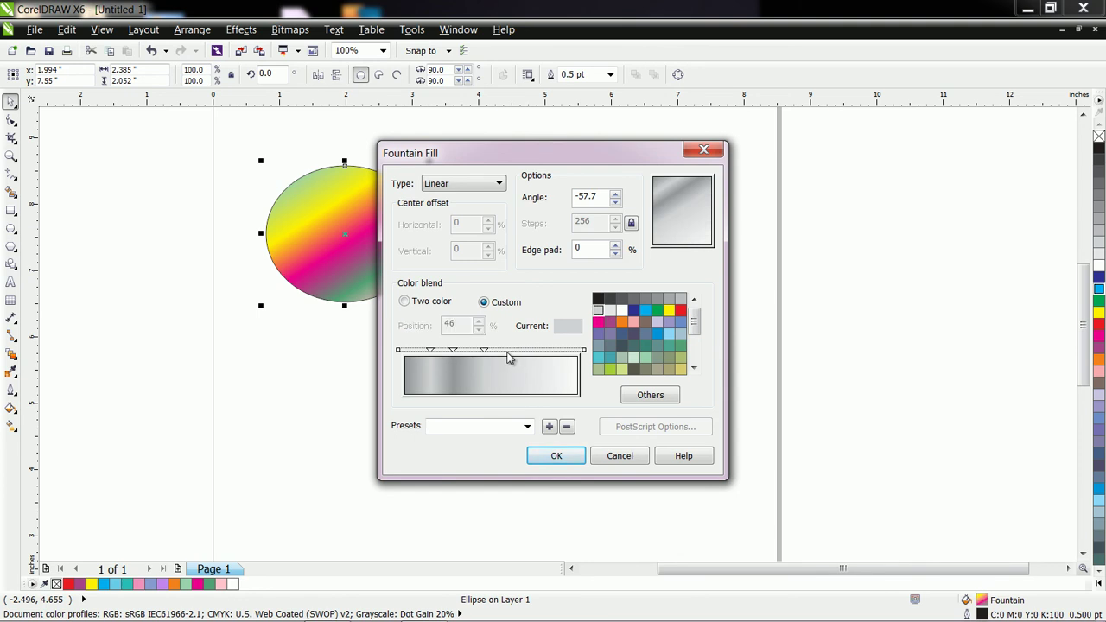
click(658, 299)
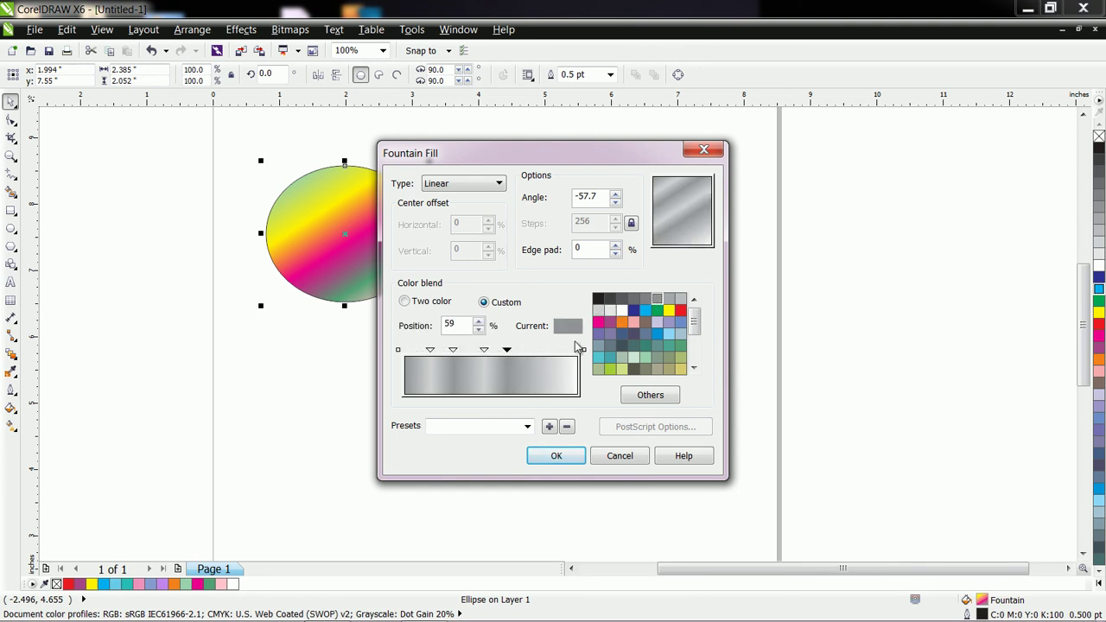
double_click(532, 358)
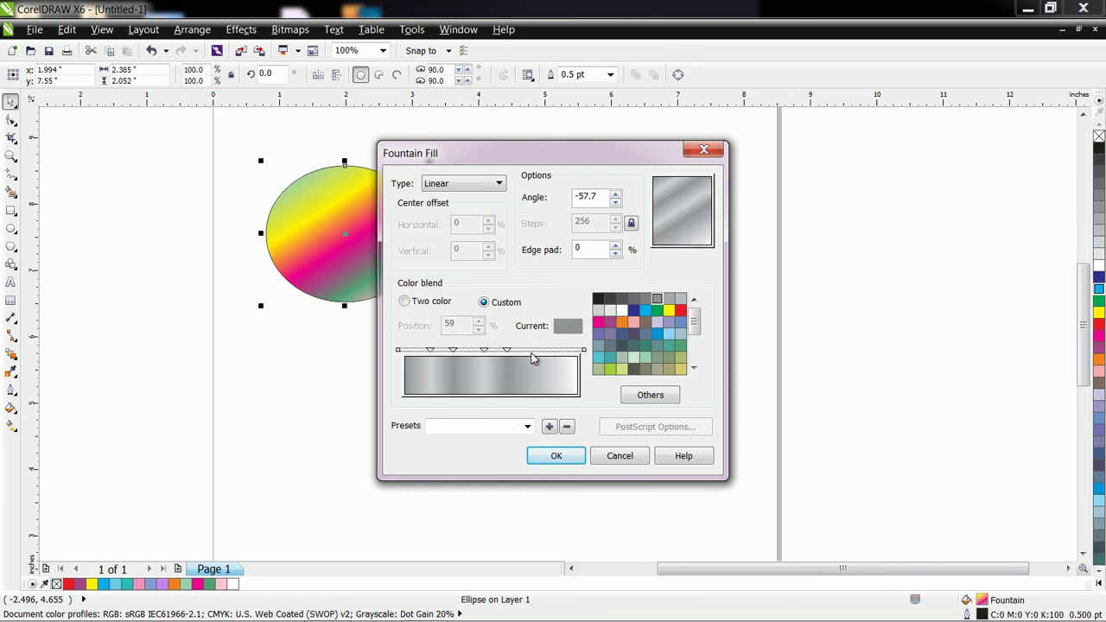
click(610, 313)
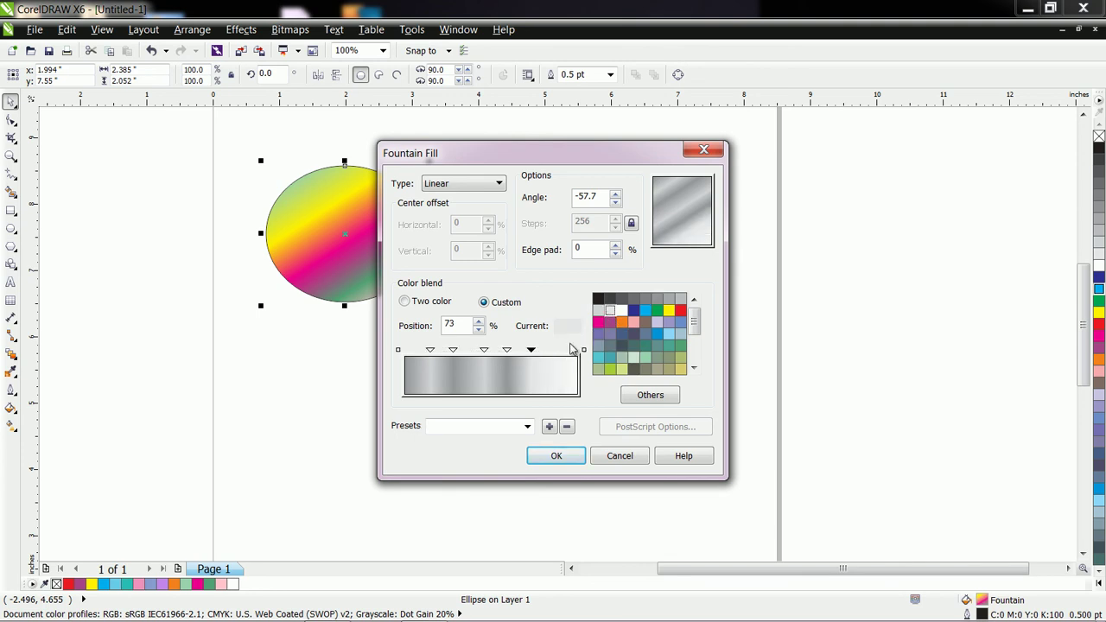
click(598, 313)
click(598, 314)
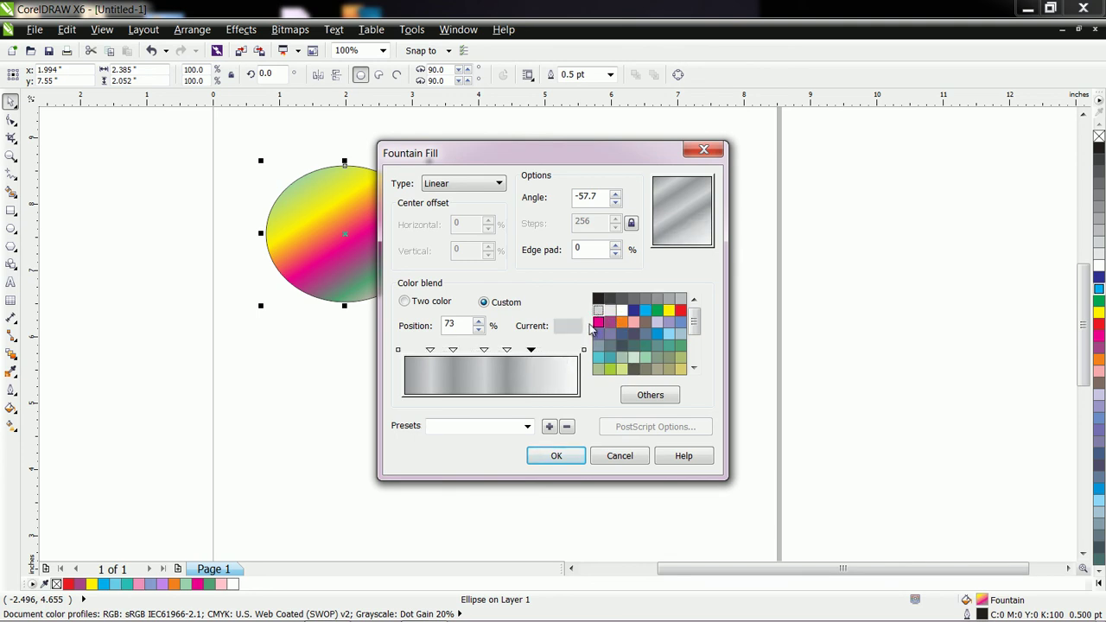
double_click(558, 357)
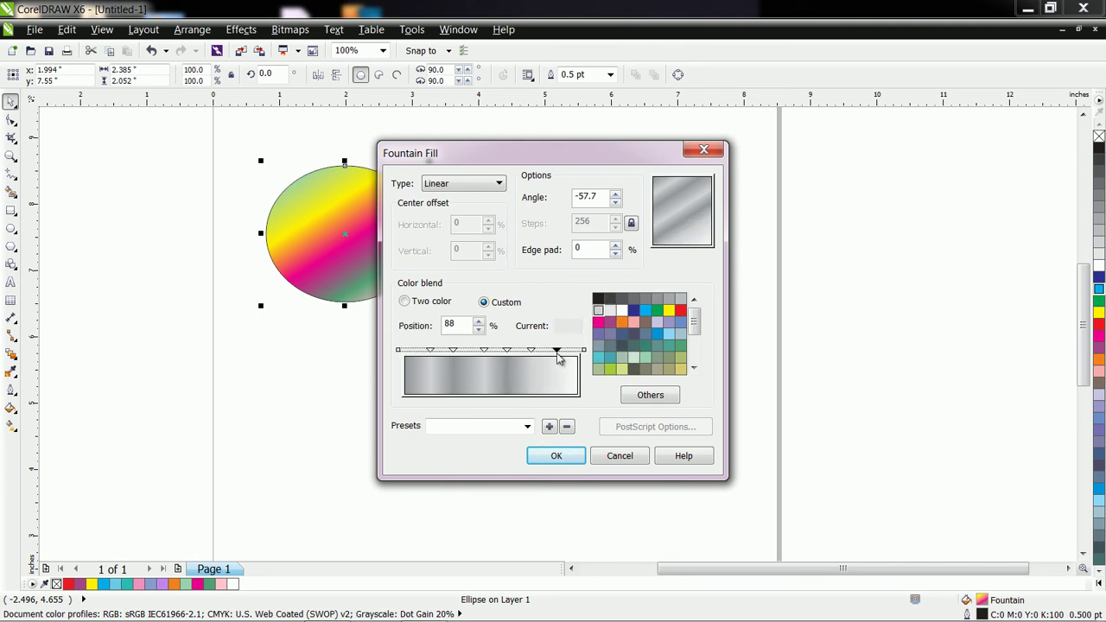
click(657, 298)
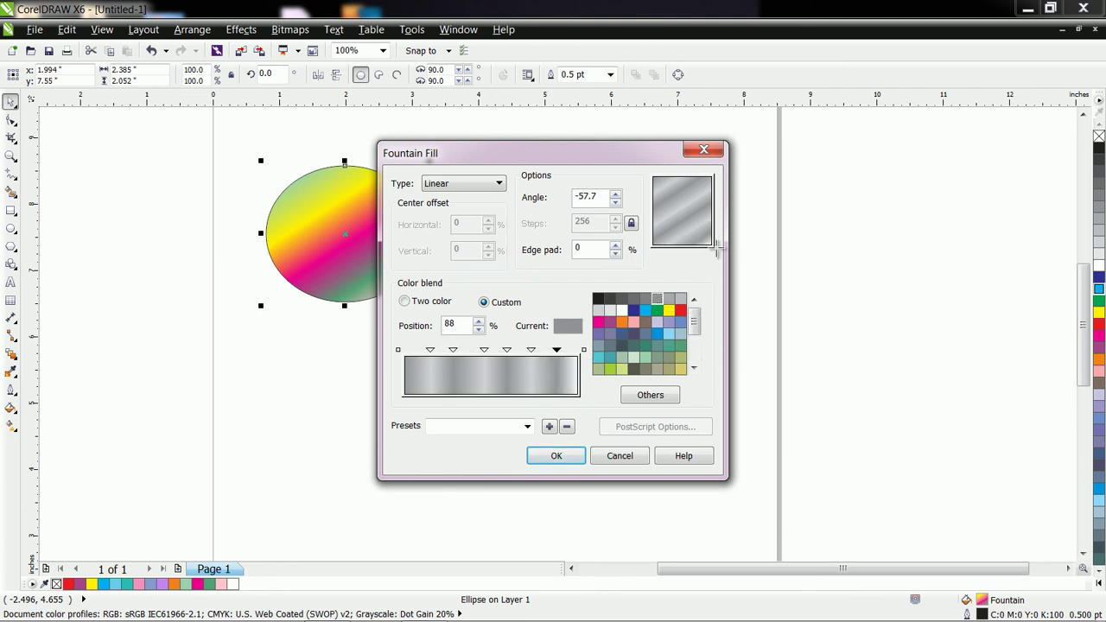
Try the radial type for the metallic grey blend, and settle on the conical type
click(462, 186)
click(463, 208)
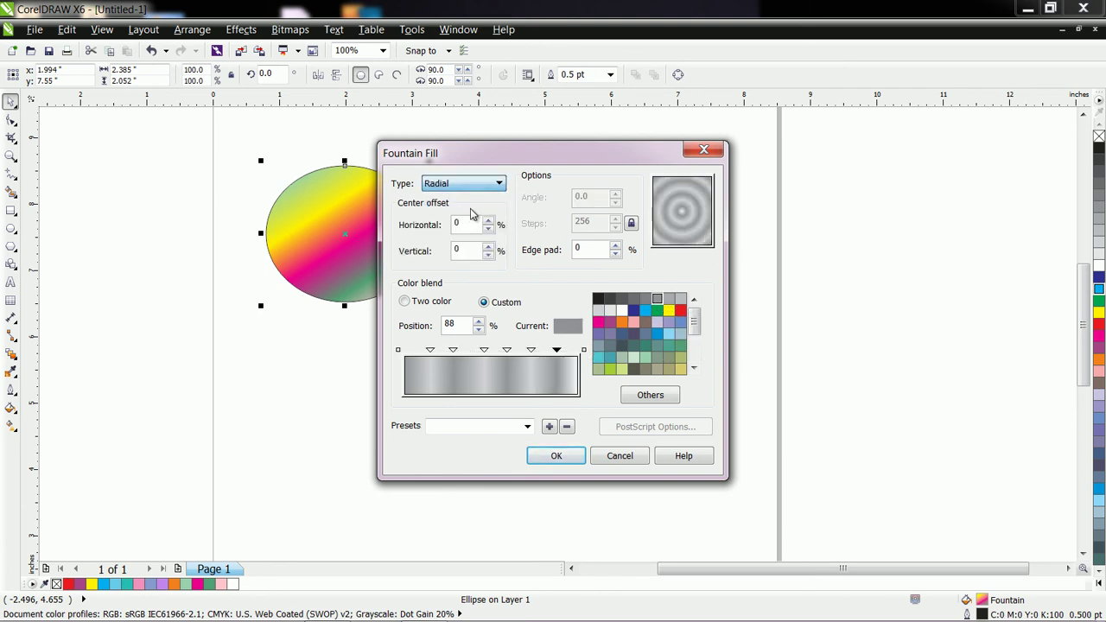
click(500, 184)
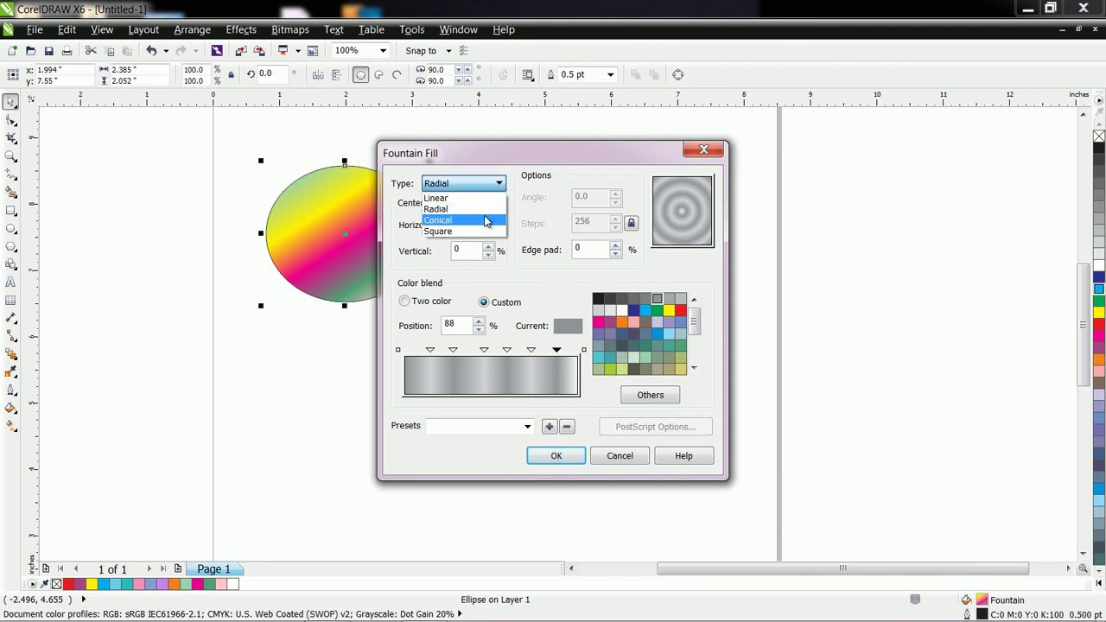
click(484, 219)
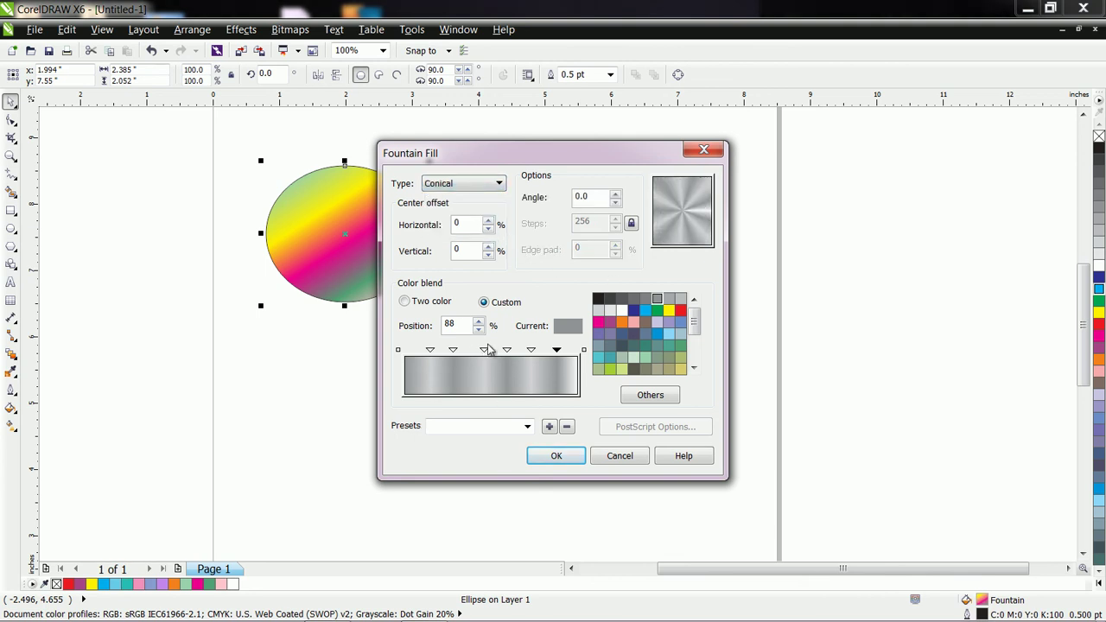
Shift the 59%, 15% and 28% markers to 61%, 13% and 33%, and apply the conical fill to the ellipse
drag(508, 355, 516, 354)
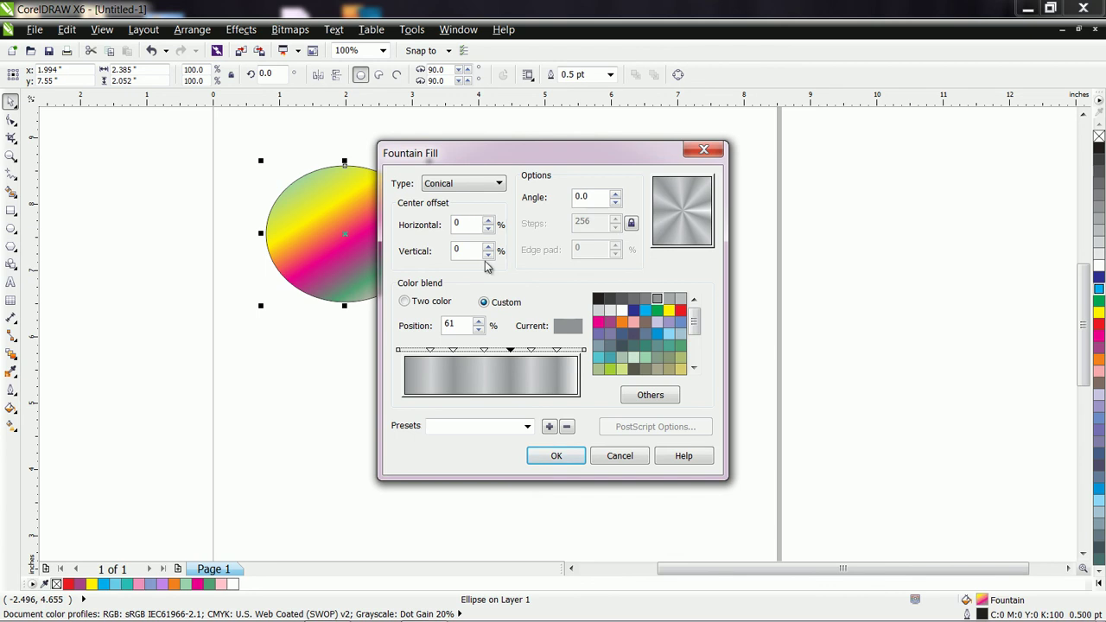
click(431, 351)
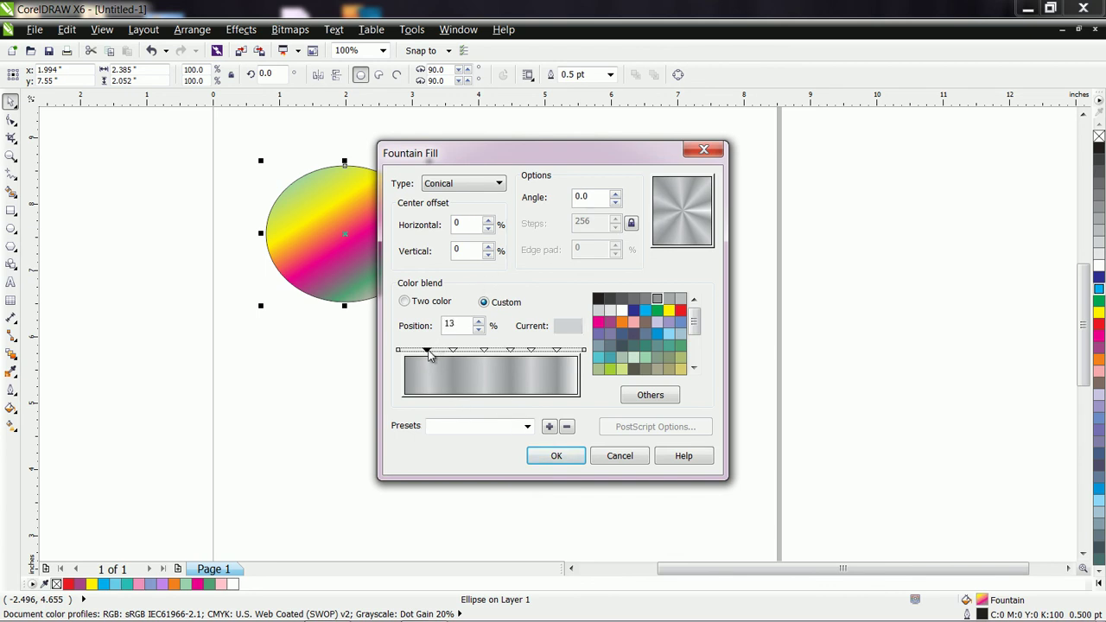
drag(450, 354, 465, 356)
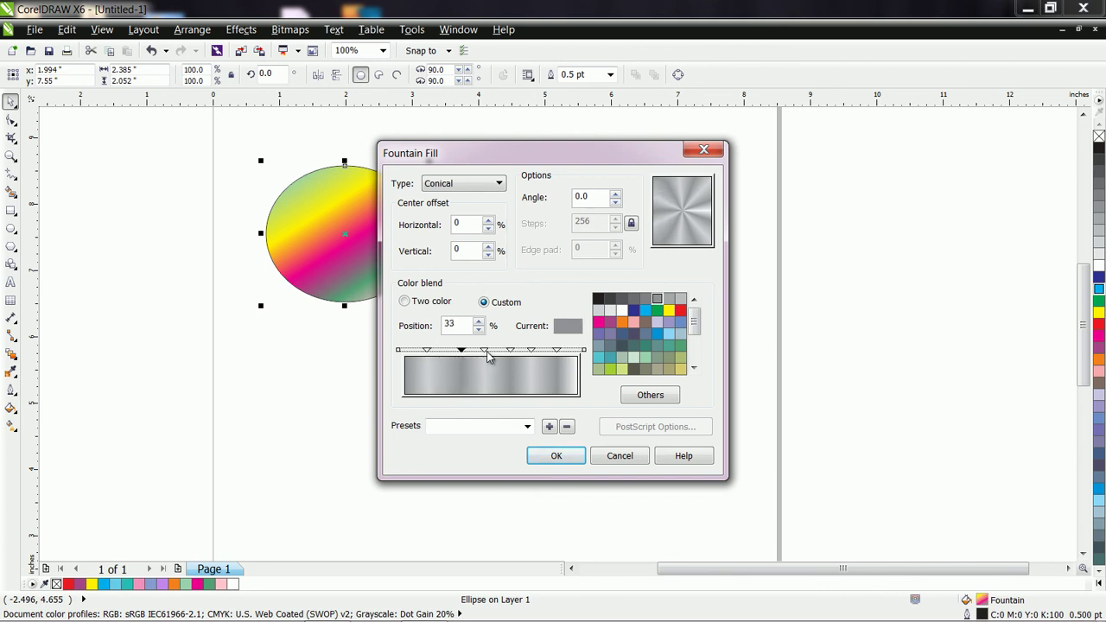
click(486, 352)
click(556, 456)
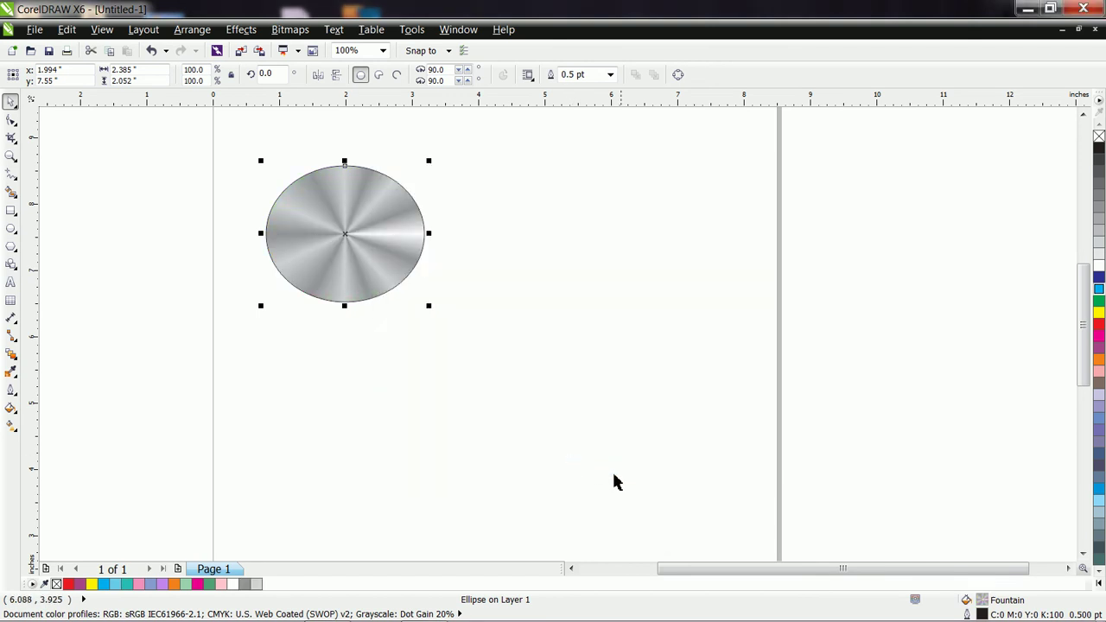
Draw a white-filled circle about 0.31 in across and place it at the centre of the metallic ellipse
click(11, 228)
drag(251, 349, 270, 370)
click(11, 101)
click(1098, 265)
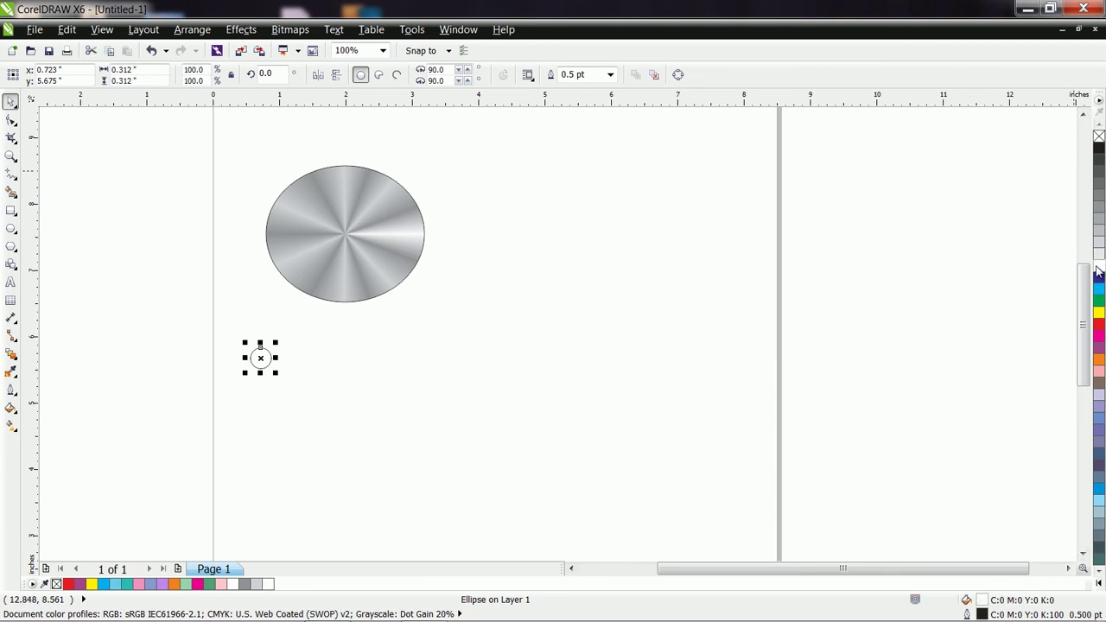
drag(262, 362, 347, 236)
click(549, 344)
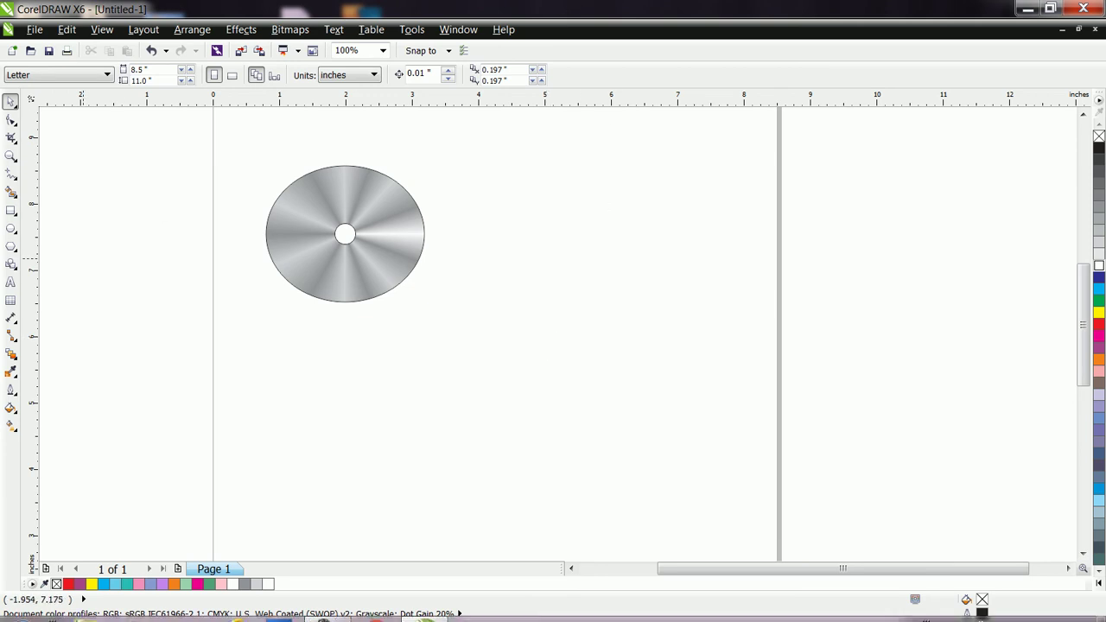
Try a square fountain fill with a red start colour on the large ellipse, and discard the changes
click(367, 292)
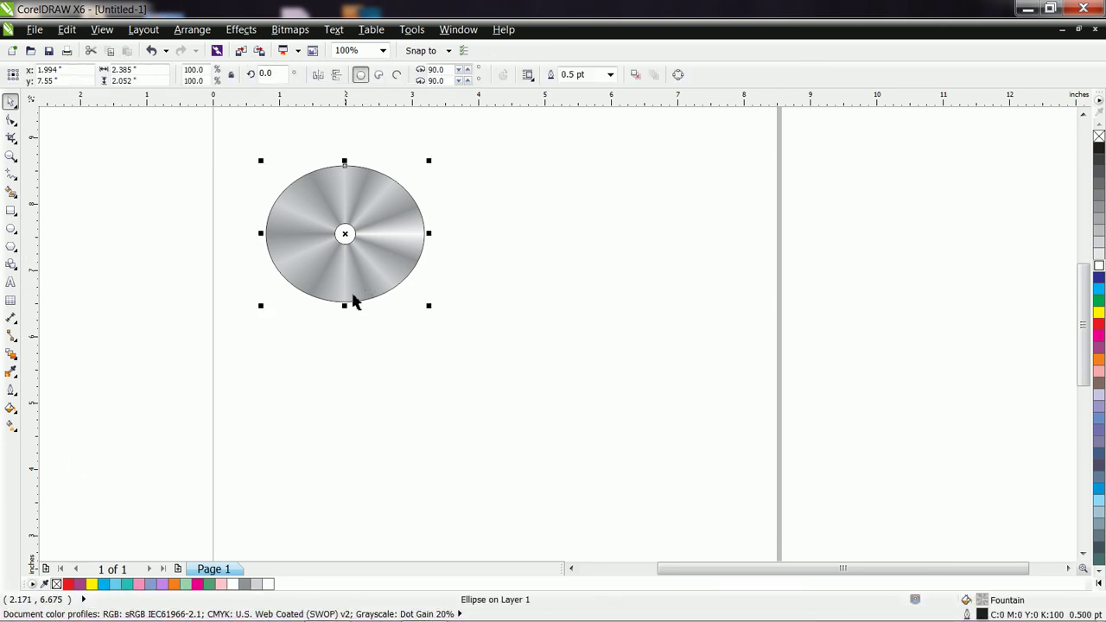
click(17, 413)
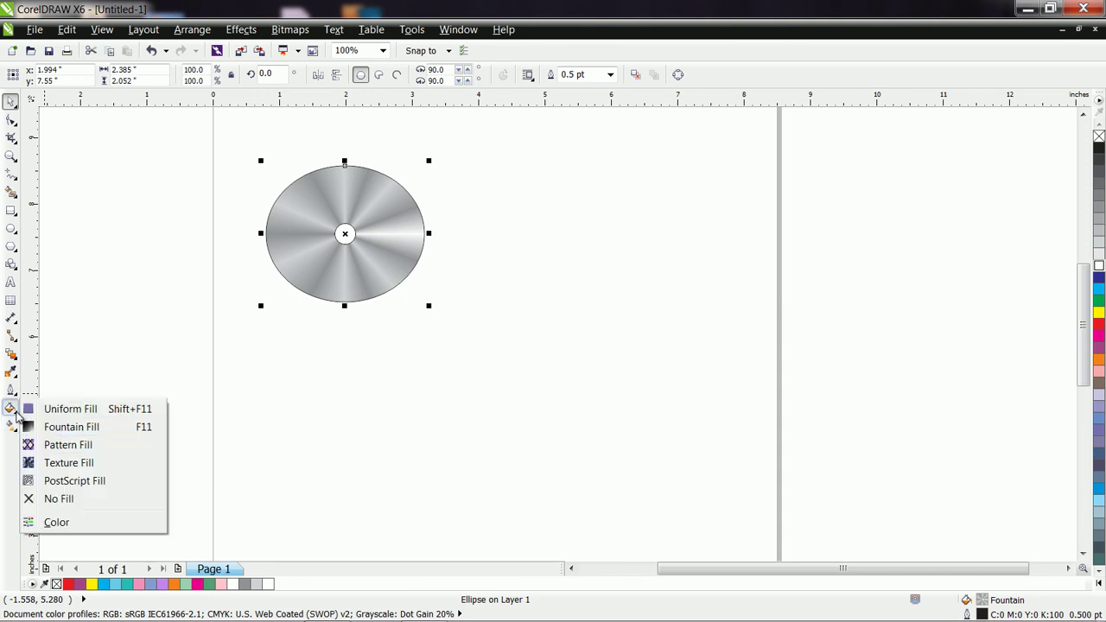
click(69, 430)
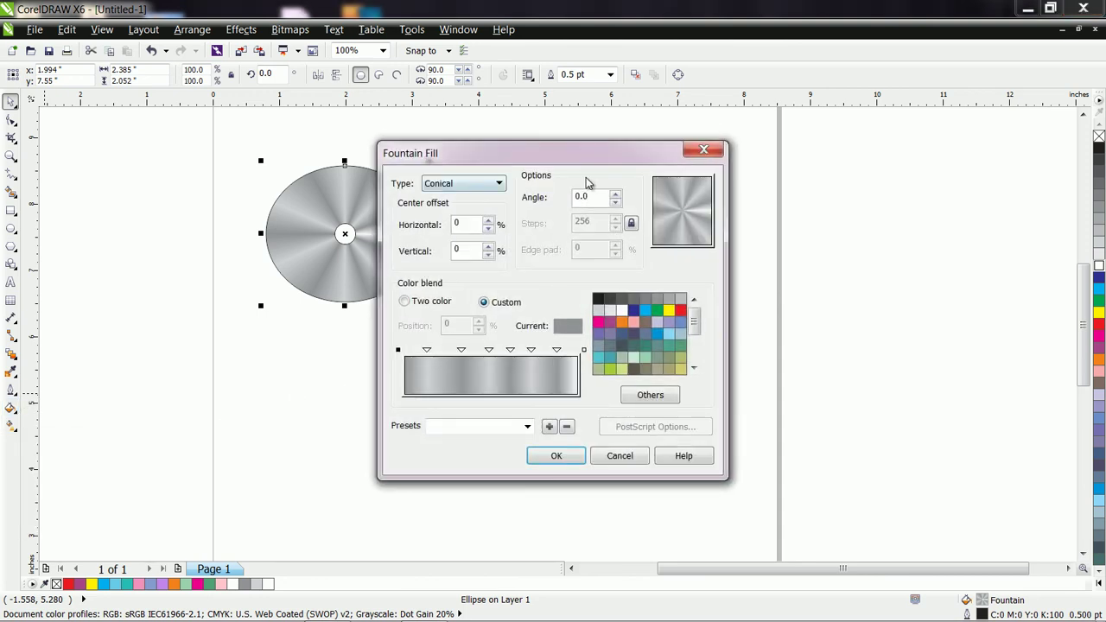
click(489, 183)
click(473, 230)
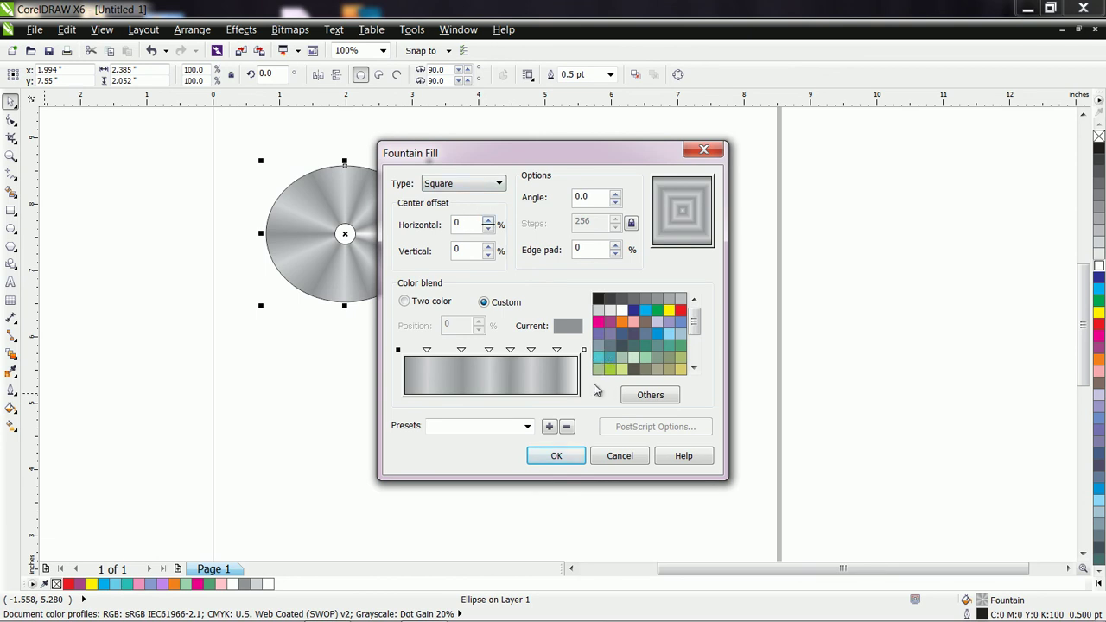
click(649, 396)
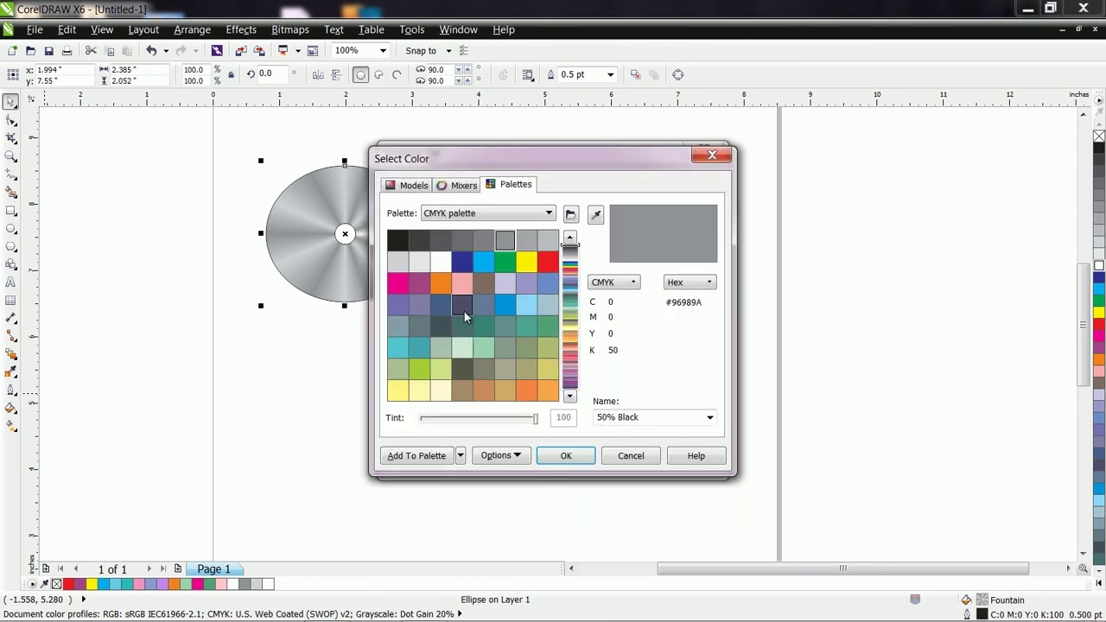
click(412, 186)
click(454, 187)
click(509, 189)
click(456, 189)
click(506, 359)
click(489, 363)
click(439, 373)
click(566, 456)
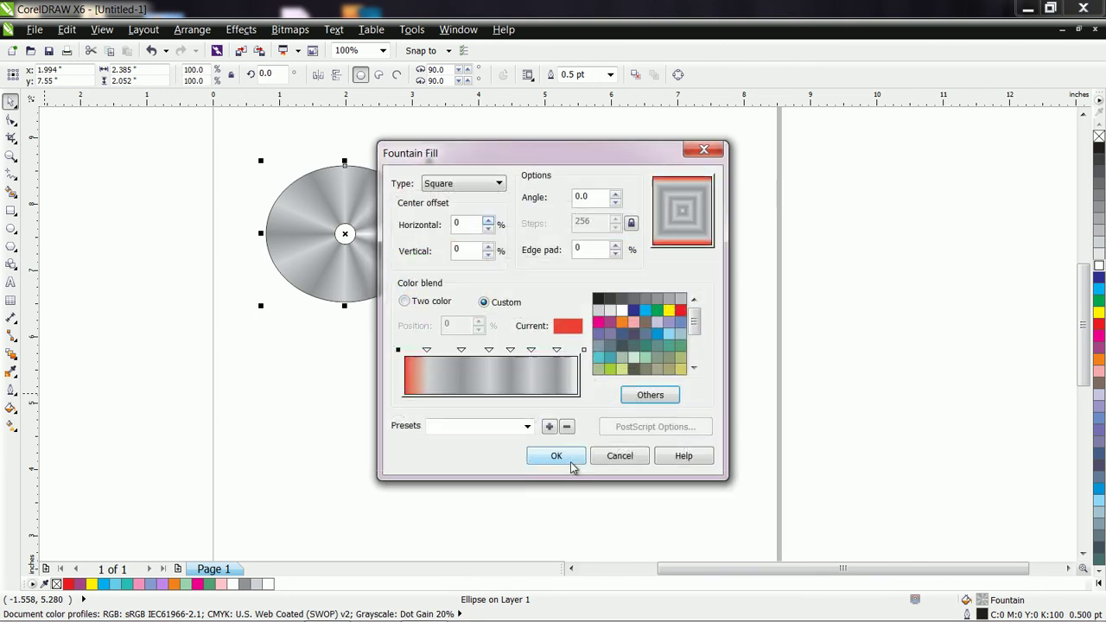
click(704, 150)
click(11, 409)
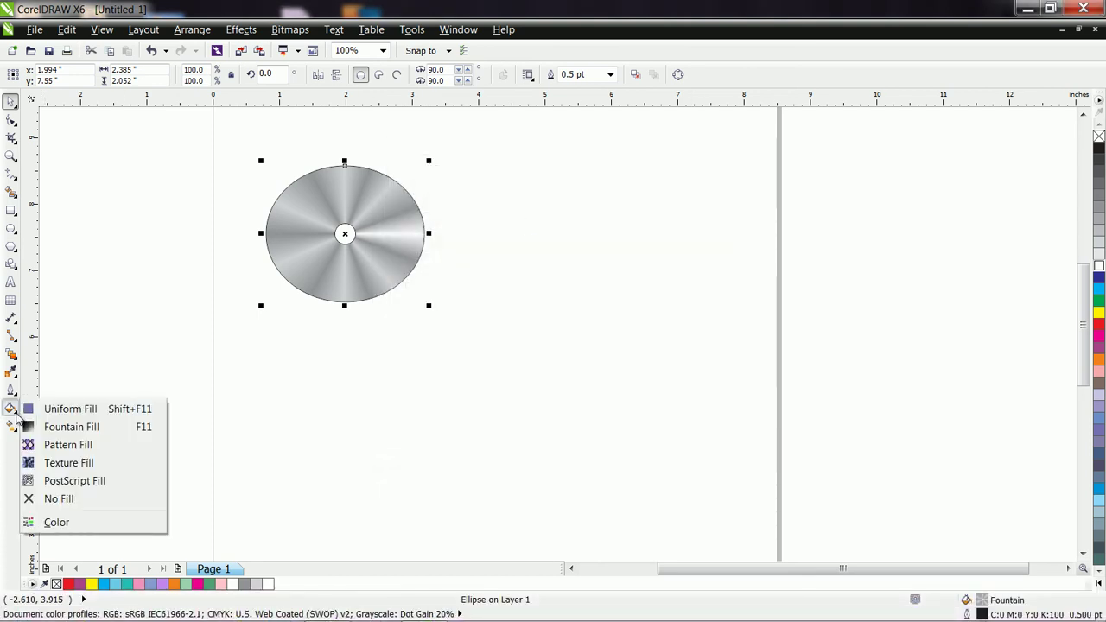
click(78, 447)
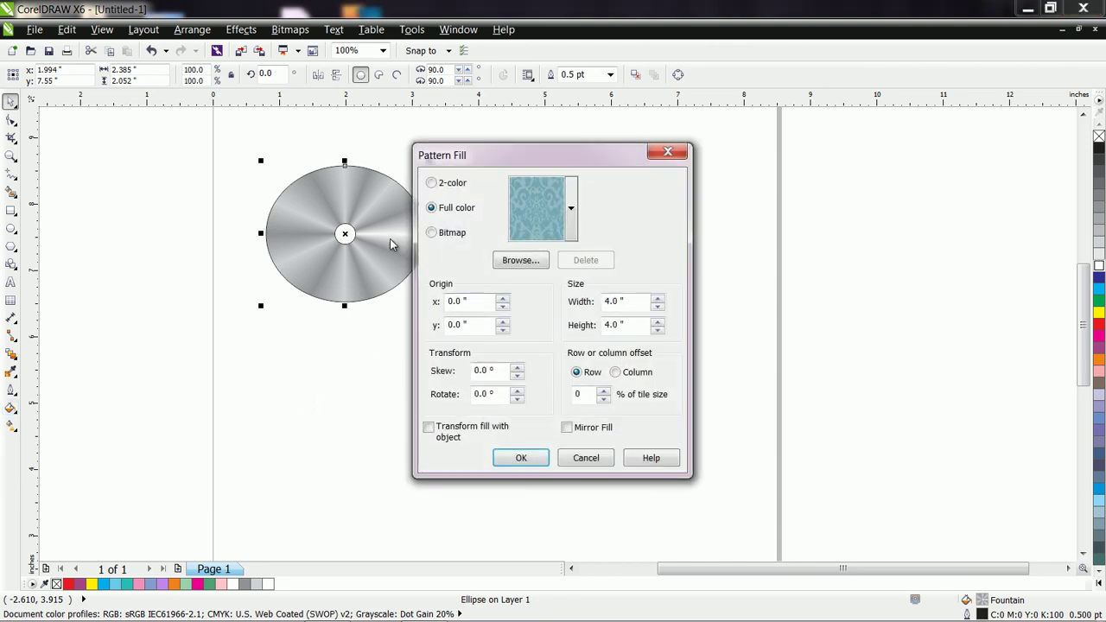
click(586, 458)
click(367, 345)
Delete the small white centre circle and enlarge the metallic ellipse proportionally to about 3.42 by 2.94 in
click(348, 235)
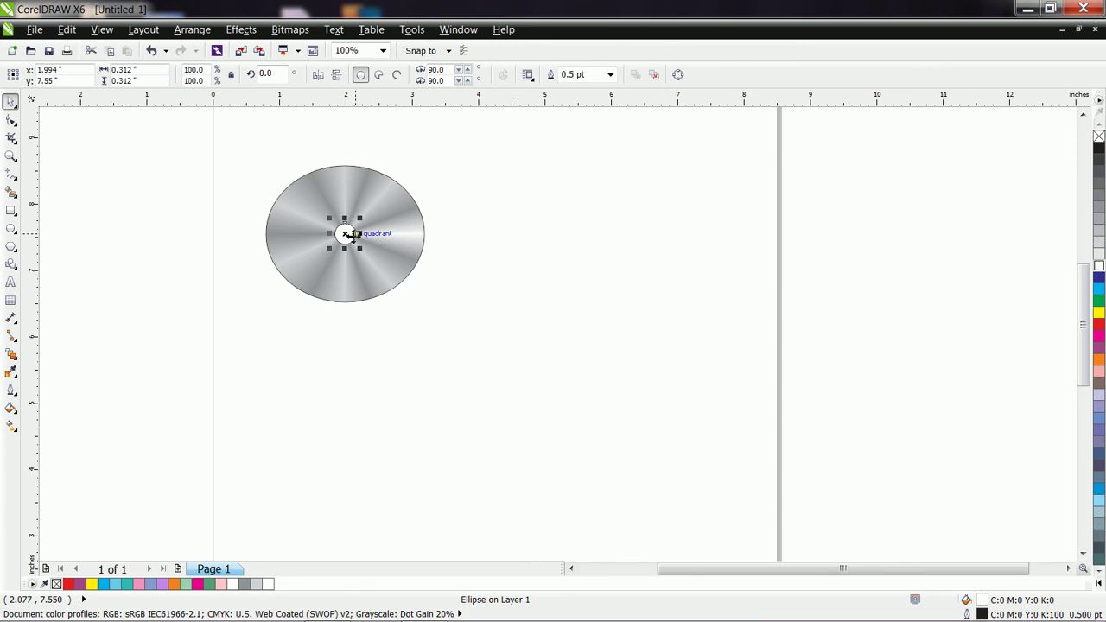
key(Delete)
click(350, 241)
drag(430, 305, 500, 404)
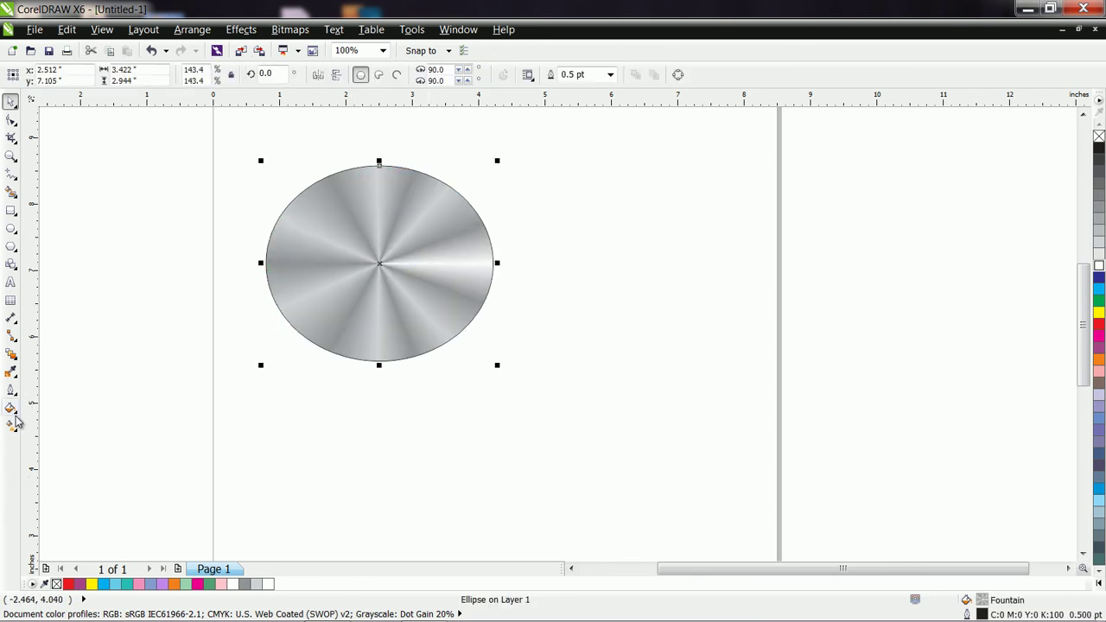
Set up a 2-color pattern fill for the enlarged ellipse, using the brick wall pattern
click(14, 415)
click(49, 444)
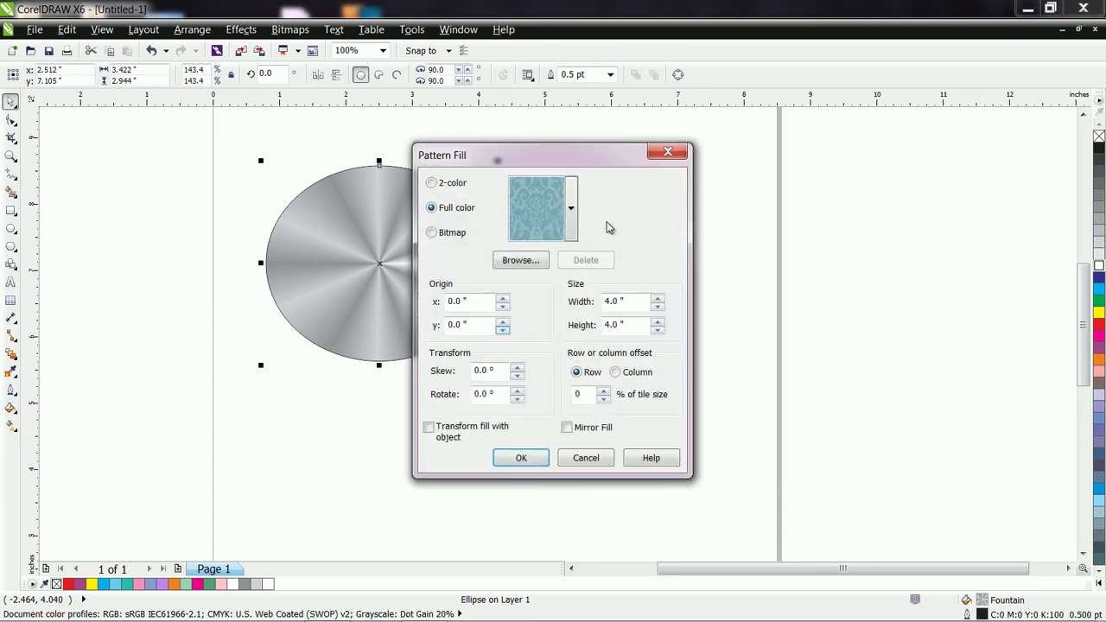
click(444, 184)
click(572, 211)
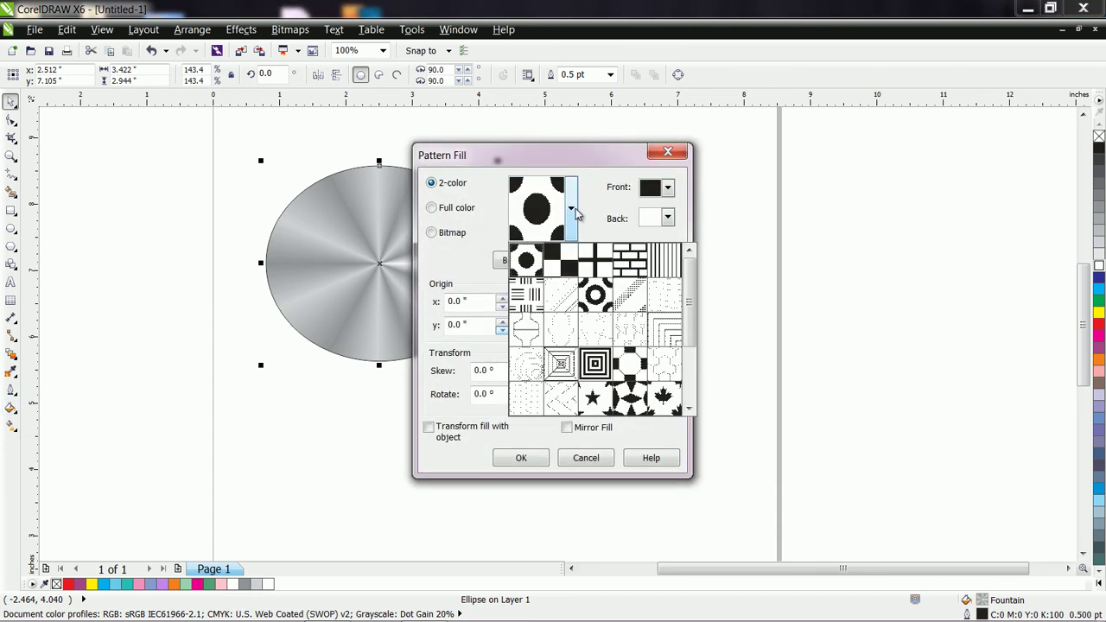
click(629, 259)
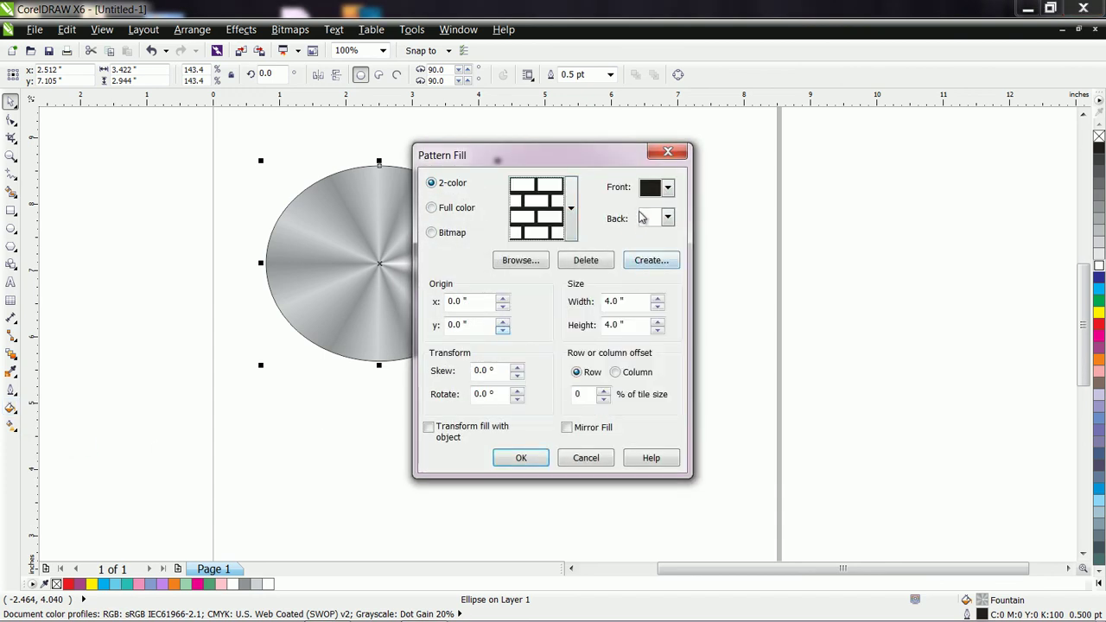
Make the brick pattern's front colour cyan and its back colour yellow, and apply the fill to the ellipse
click(667, 187)
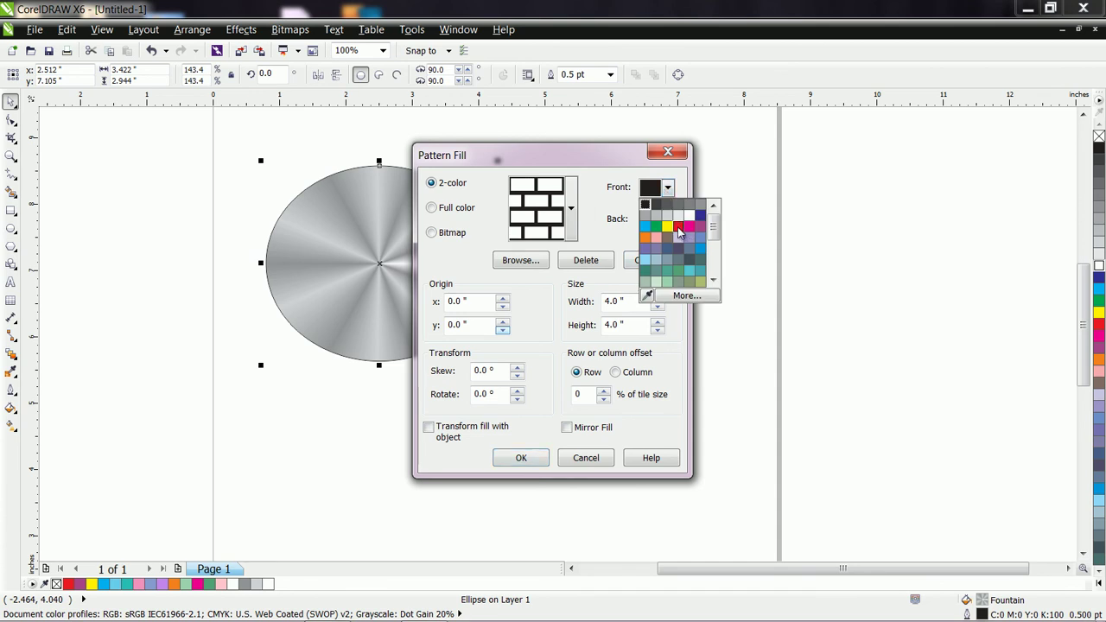
click(646, 226)
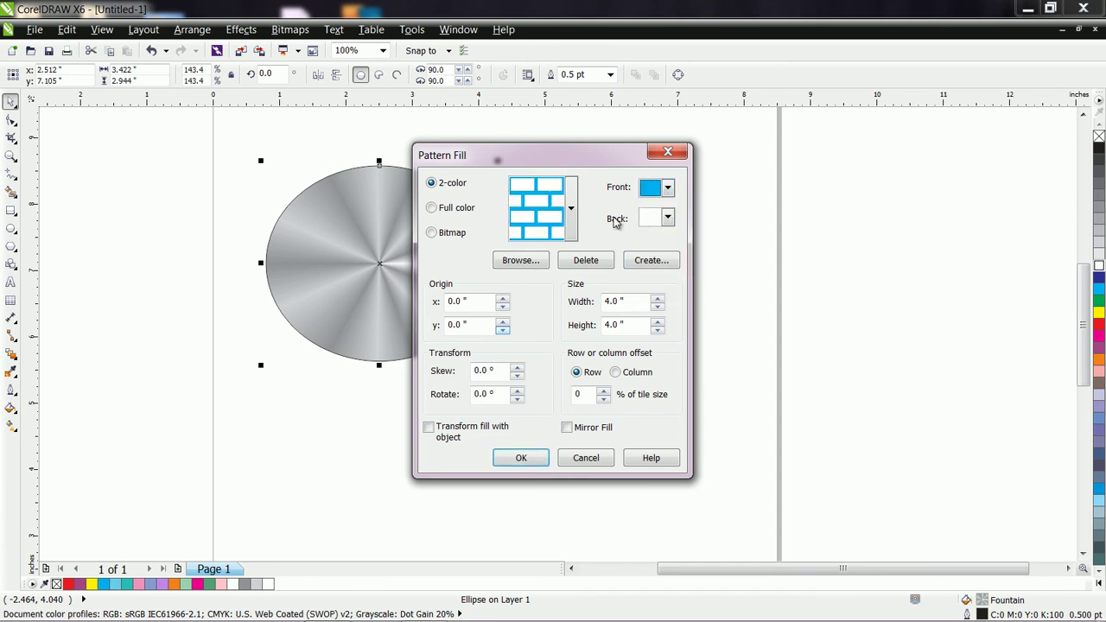
click(667, 219)
click(678, 245)
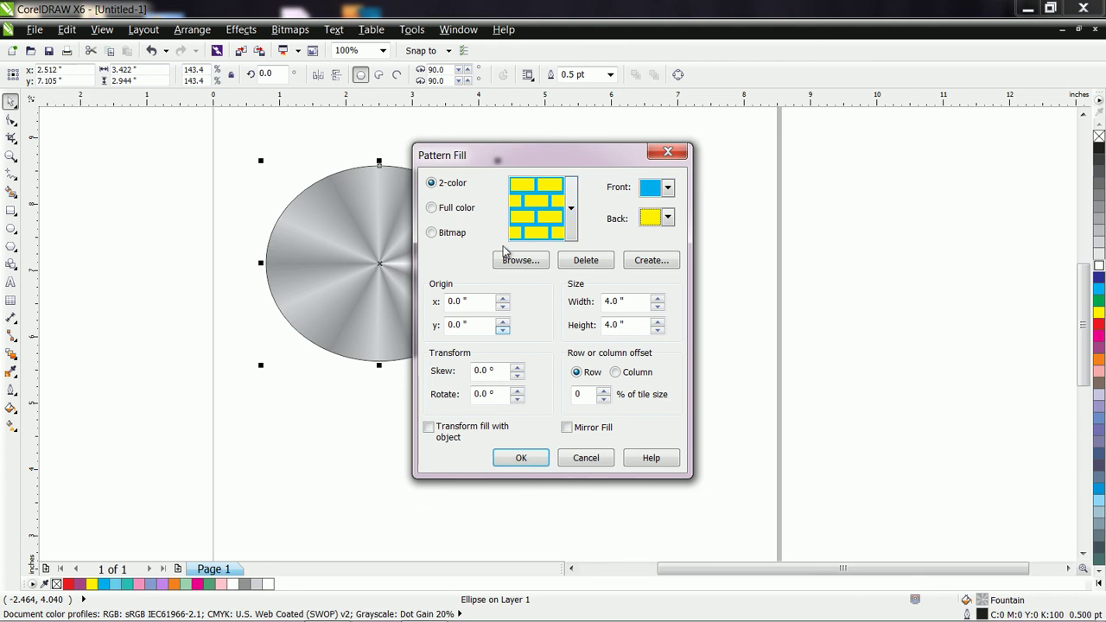
click(520, 458)
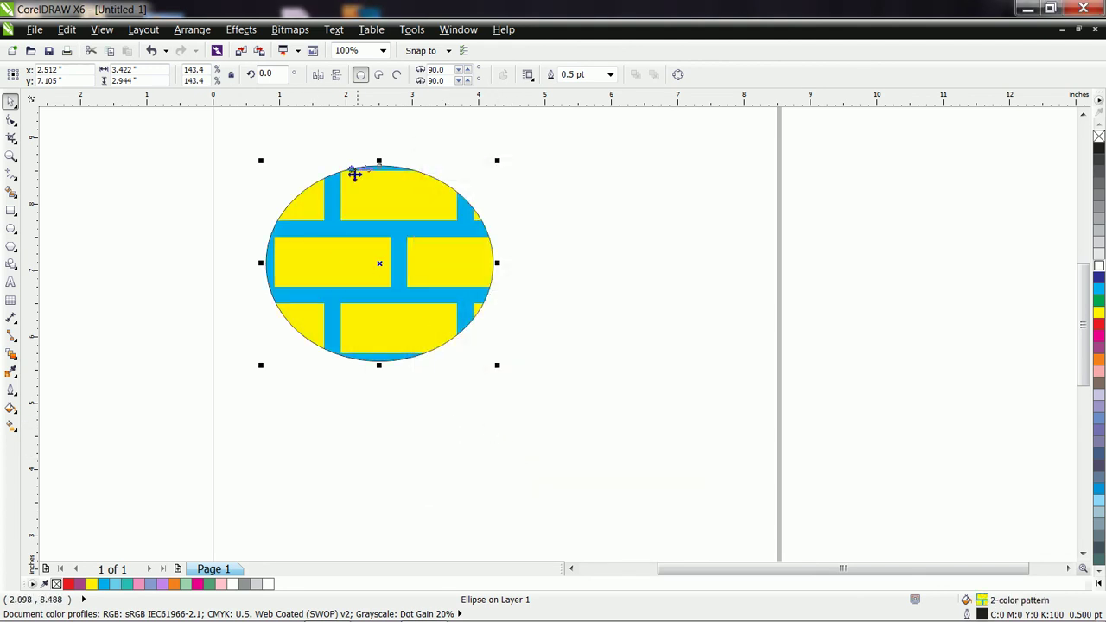
Try the small, medium and large pattern tile sizes with the Interactive Fill tool, and settle on the small tile
click(11, 429)
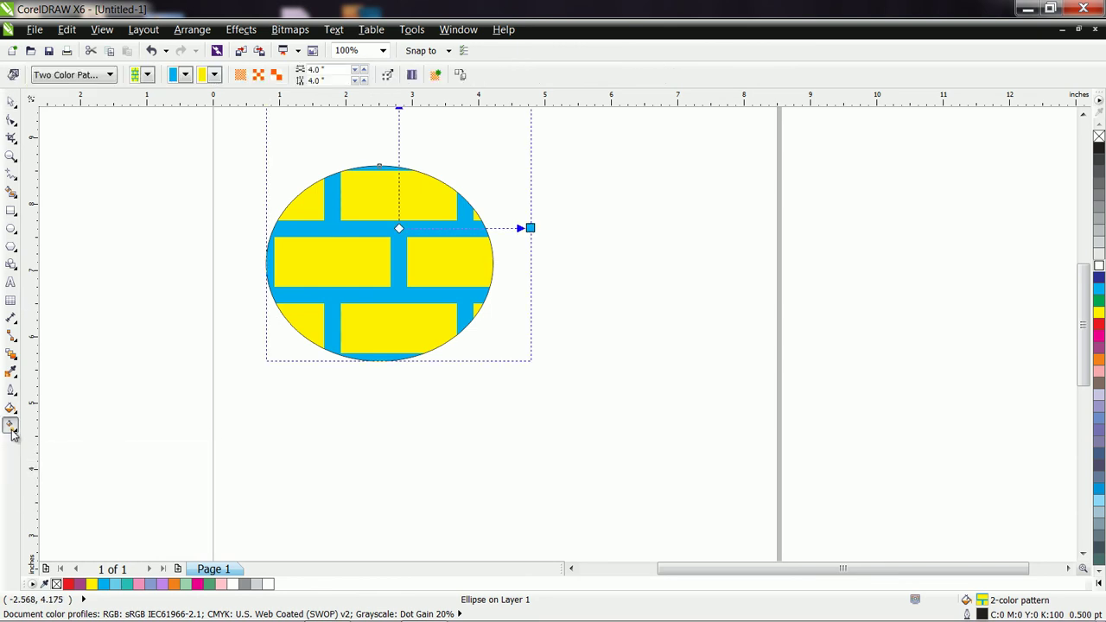
click(242, 77)
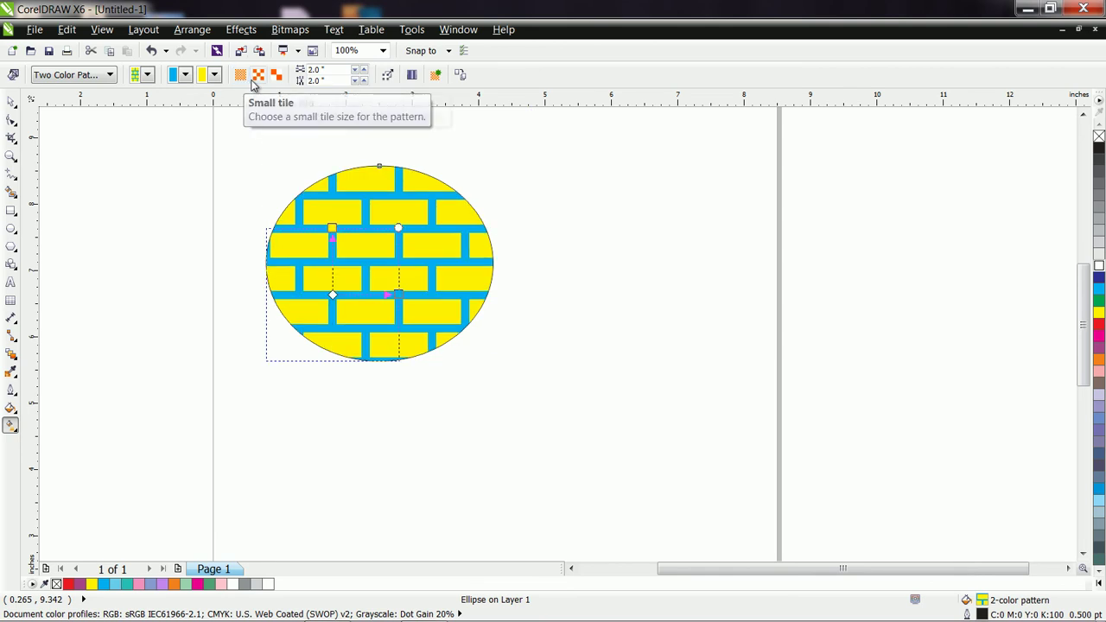
click(258, 75)
click(277, 75)
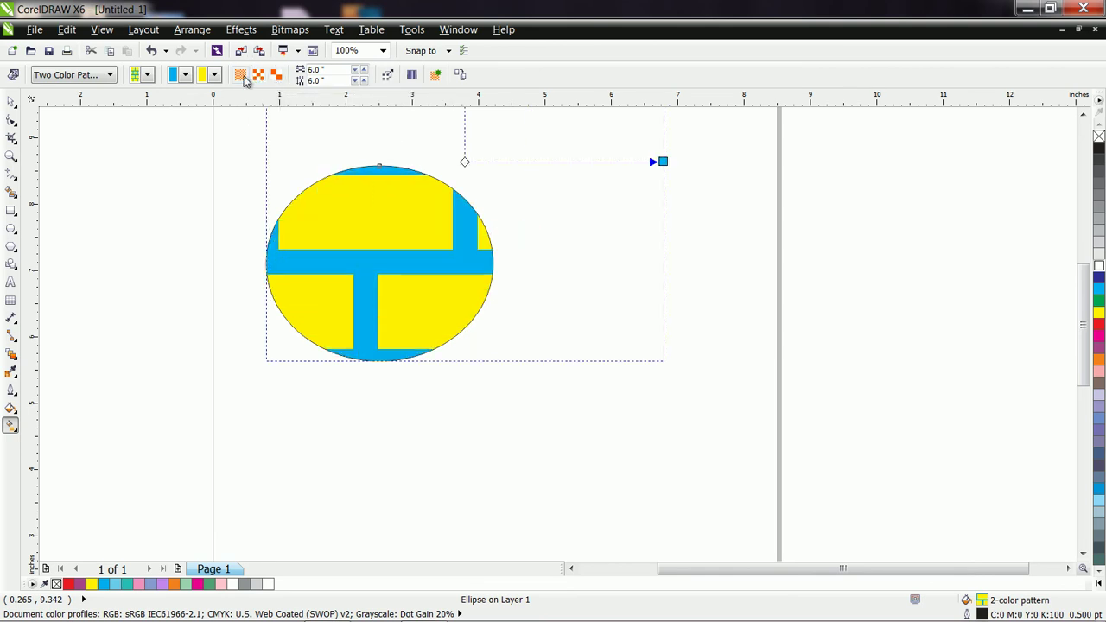
click(242, 77)
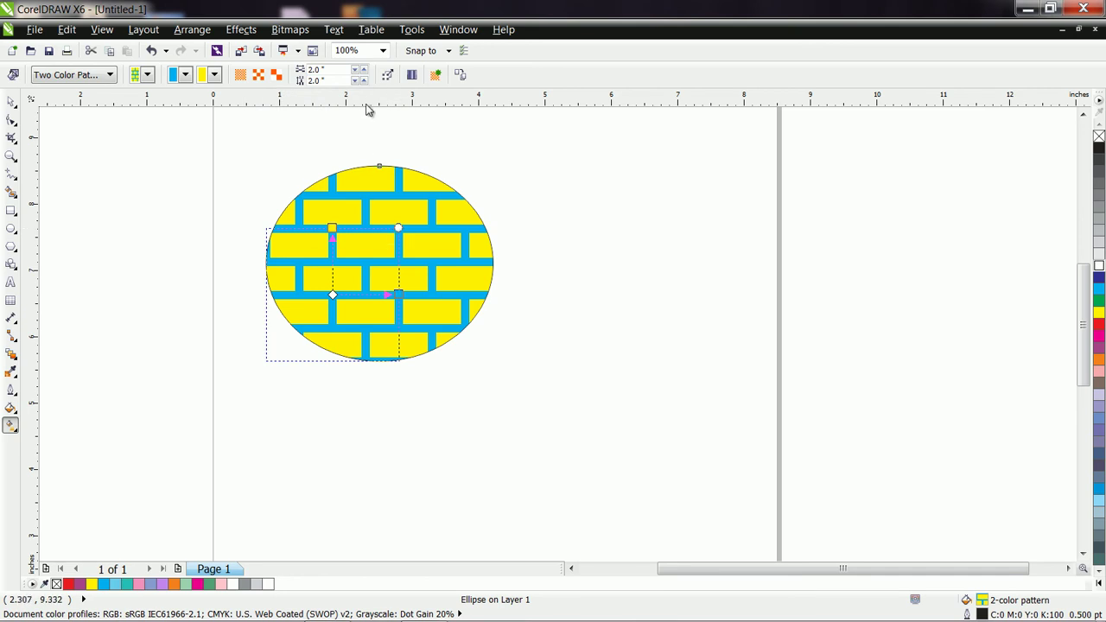
Fine-tune the brick pattern's tile size to 1.75 in wide and 1.79 in high
click(364, 71)
click(364, 71)
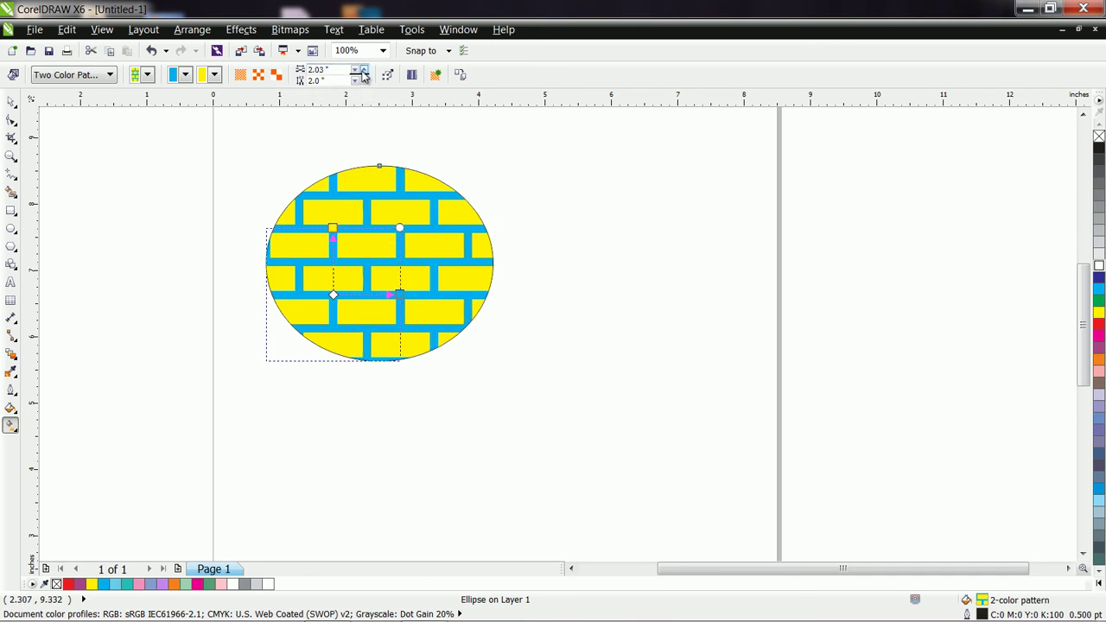
click(359, 77)
click(356, 76)
click(357, 76)
click(357, 76)
click(357, 81)
click(357, 82)
click(357, 81)
click(356, 81)
click(357, 81)
click(357, 82)
click(357, 81)
click(357, 81)
click(357, 81)
click(356, 81)
click(356, 81)
click(357, 81)
click(357, 81)
click(356, 81)
click(355, 81)
click(354, 81)
click(354, 81)
click(354, 81)
click(354, 81)
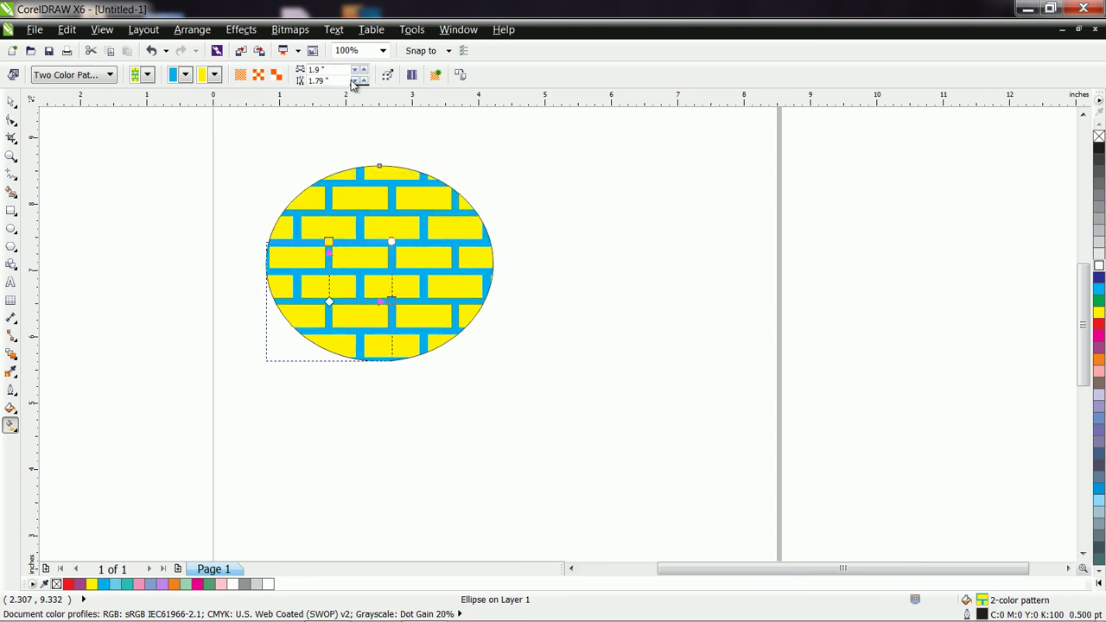
click(354, 71)
click(355, 71)
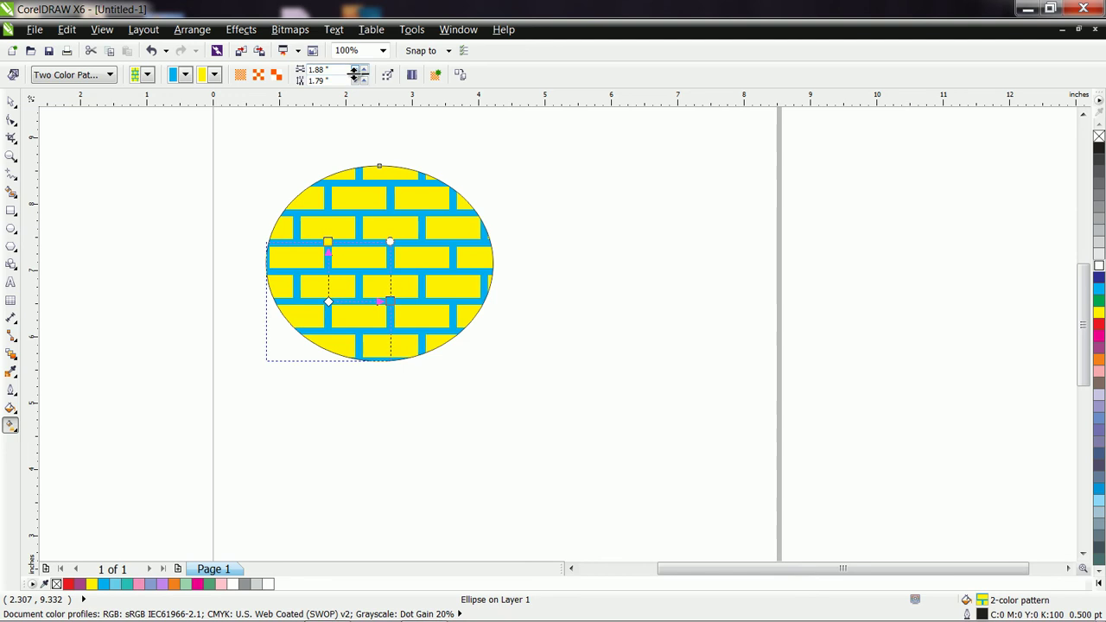
click(354, 70)
click(354, 71)
click(354, 70)
click(354, 71)
click(354, 71)
click(354, 71)
click(354, 71)
click(354, 71)
click(354, 71)
click(354, 71)
click(354, 70)
click(354, 71)
click(354, 71)
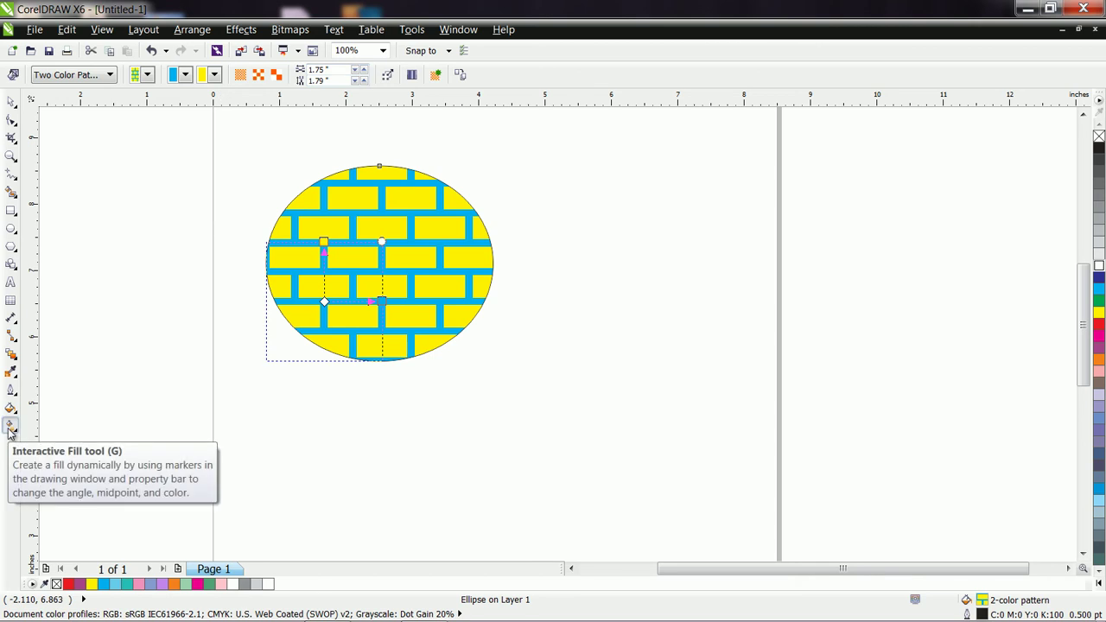
Reopen the ellipse's pattern fill settings, browse the 2-color patterns, and switch the pattern type to Full color
click(104, 75)
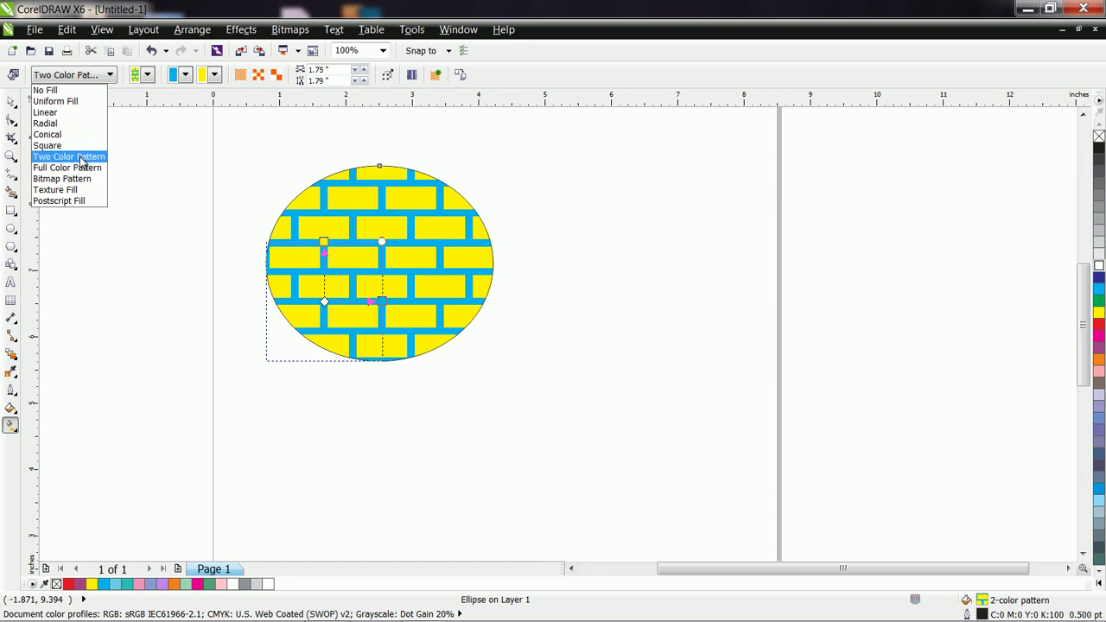
click(11, 417)
click(12, 417)
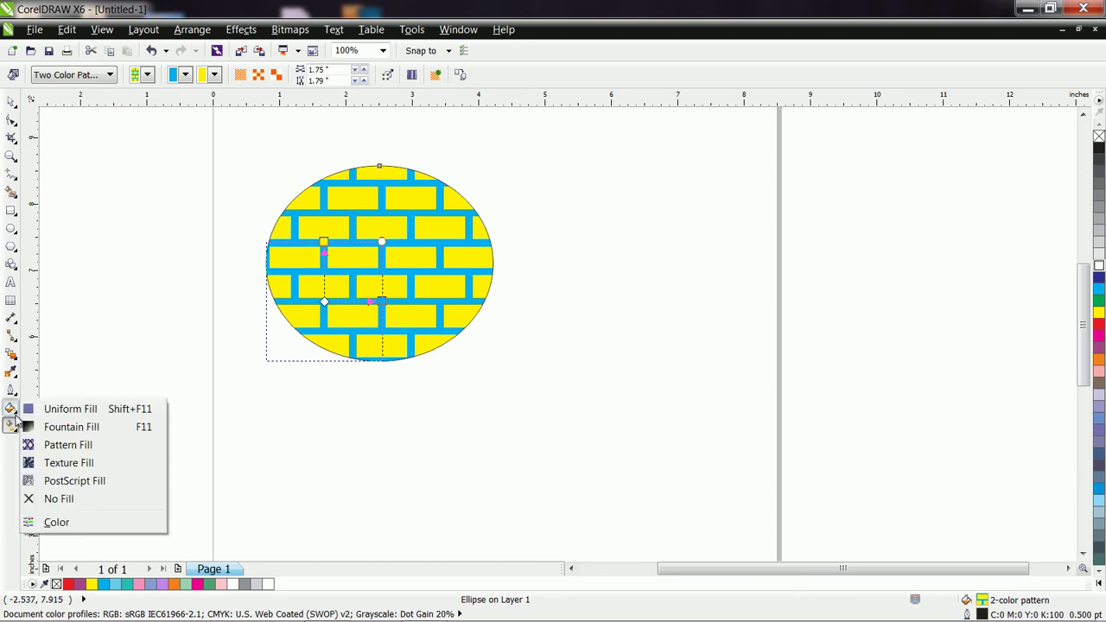
click(82, 445)
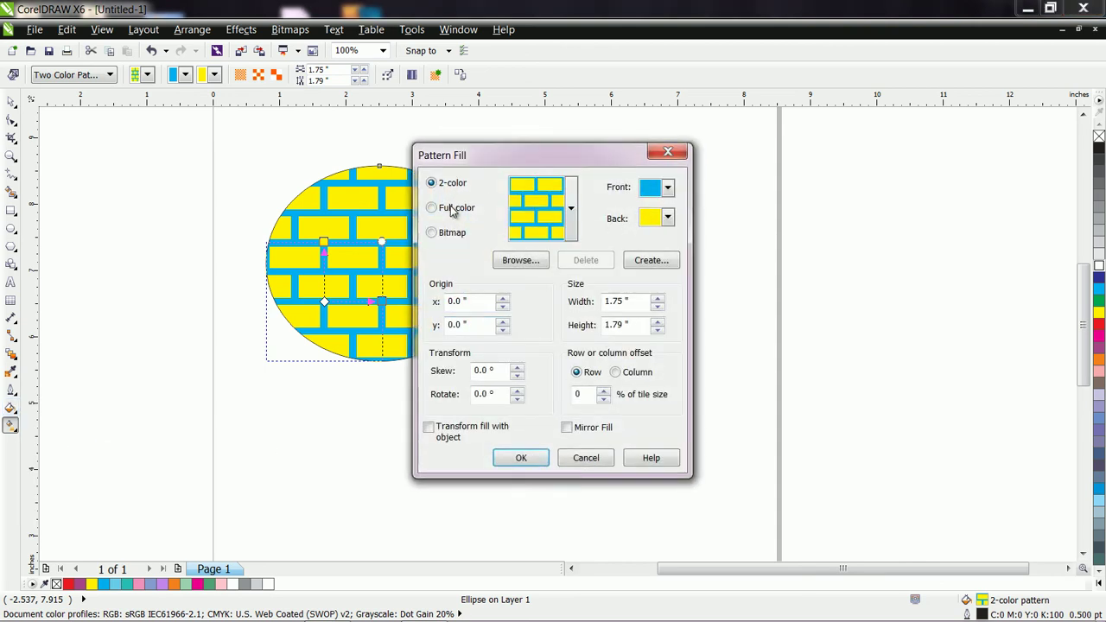
click(570, 208)
scroll(693, 346, down, 2)
drag(693, 364, 691, 311)
click(444, 217)
click(435, 213)
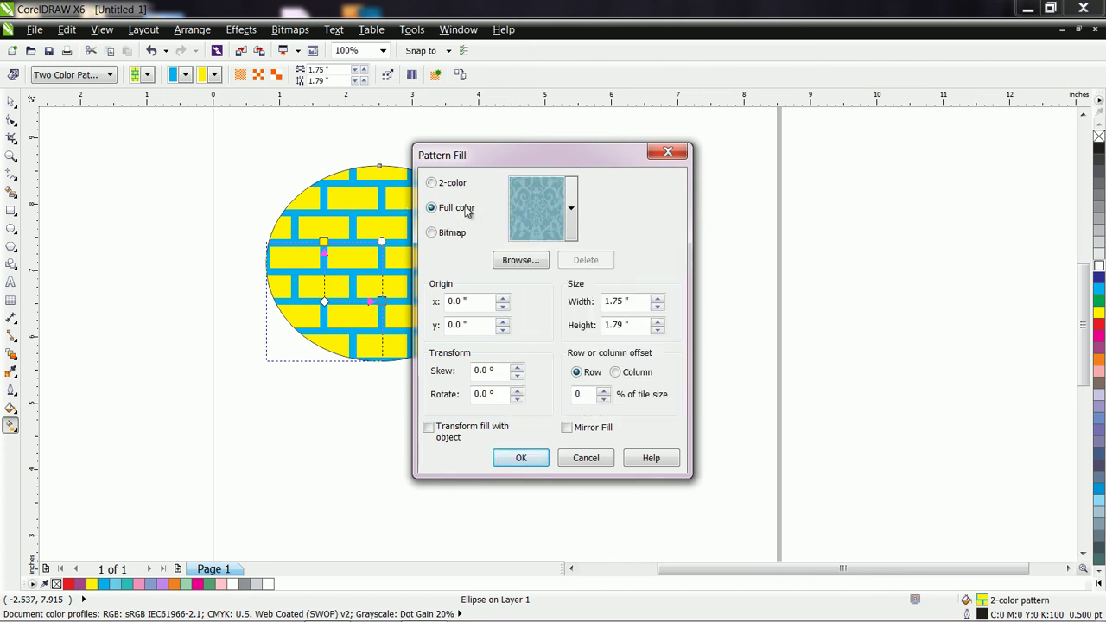
Fill the ellipse with the orange full-color pattern of multicoloured dots, using the small 2.0 in tile size
click(571, 227)
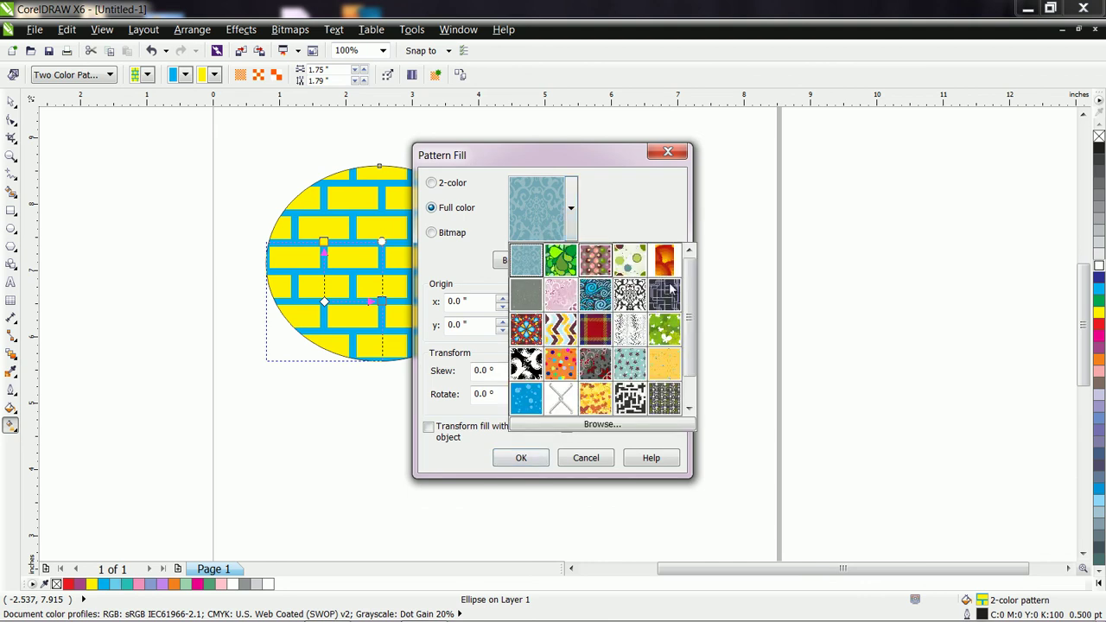
scroll(697, 376, down, 1)
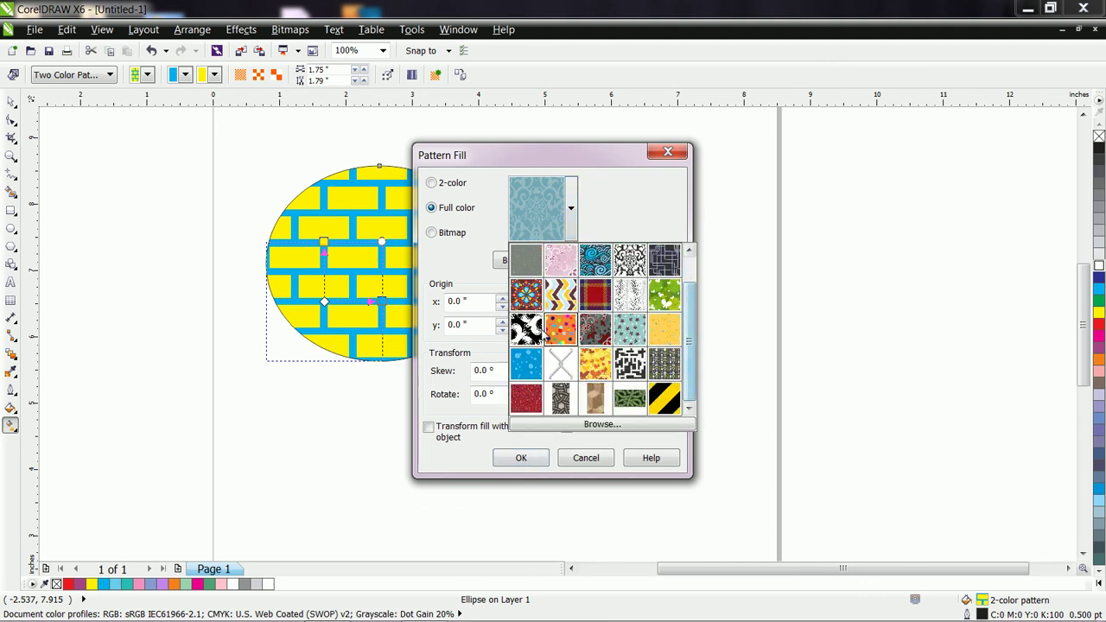
click(562, 335)
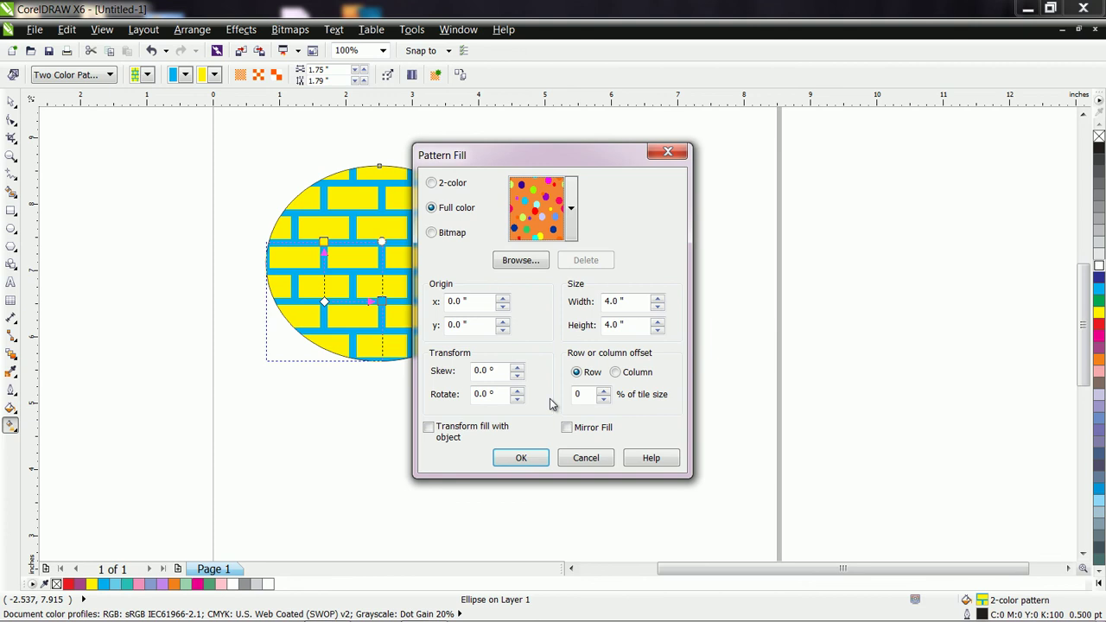
click(521, 458)
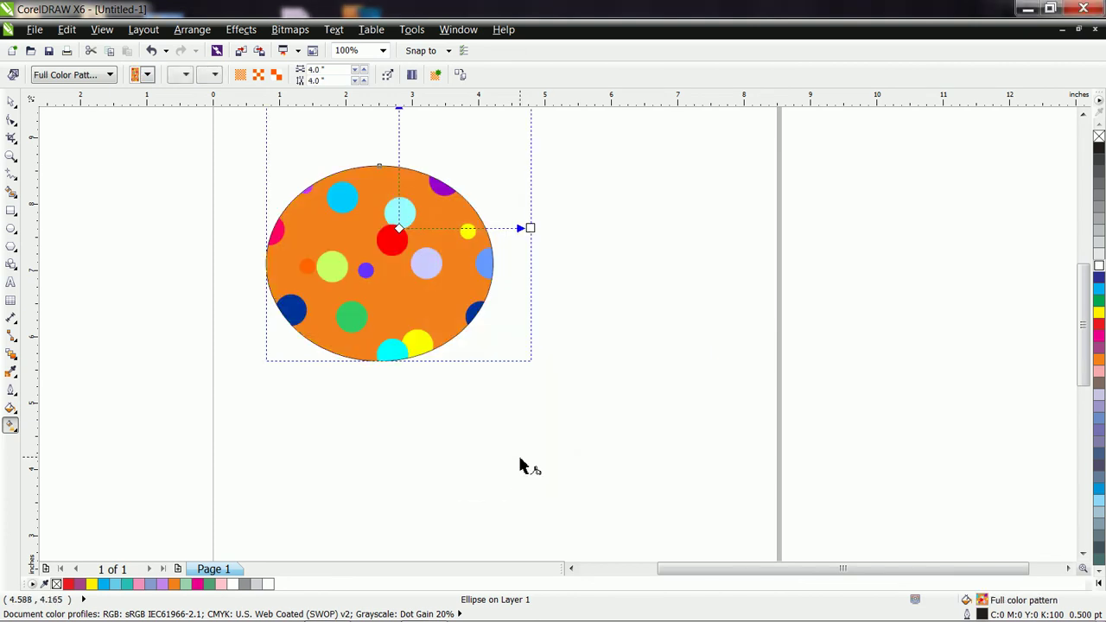
click(247, 75)
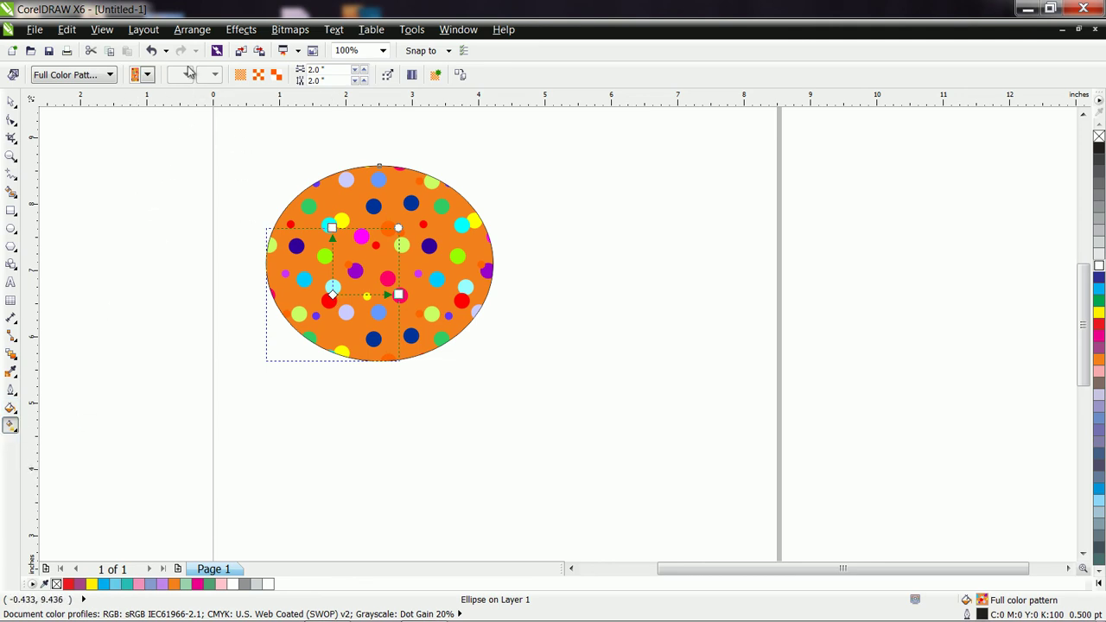
click(8, 102)
click(355, 284)
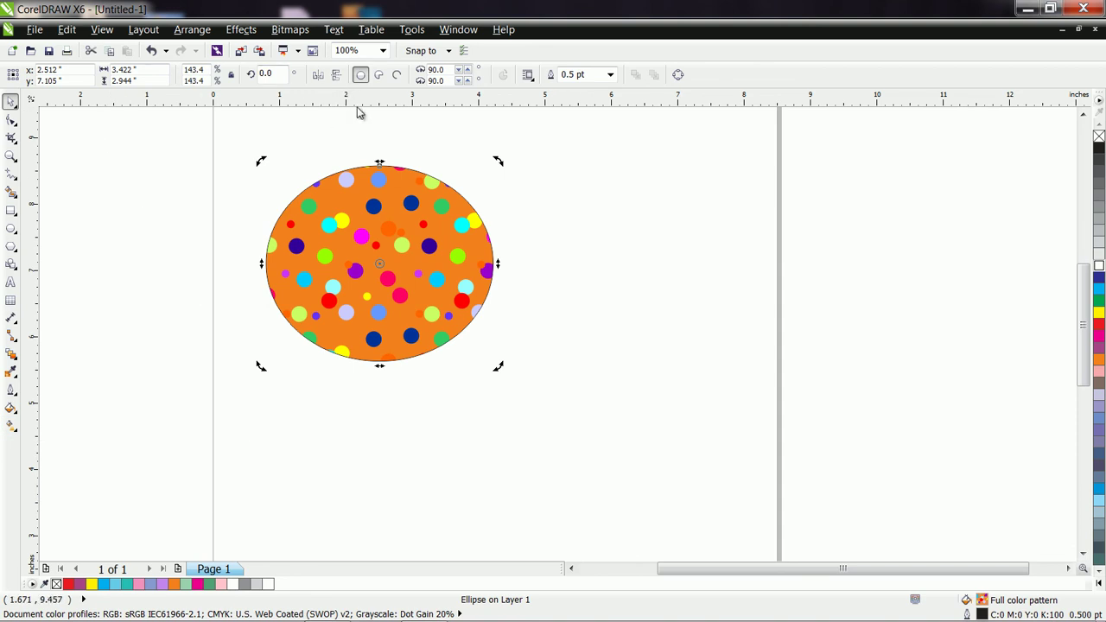
click(12, 427)
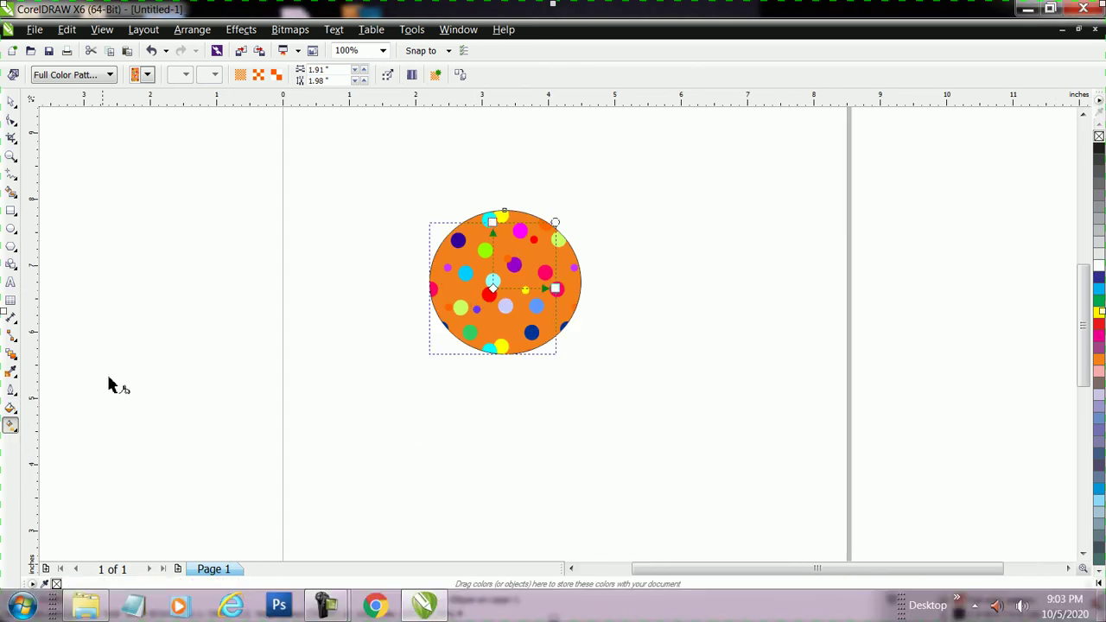
Replace the ellipse's dotted fill with a Bitmap pattern fill showing glossy brown chocolate beans
click(16, 412)
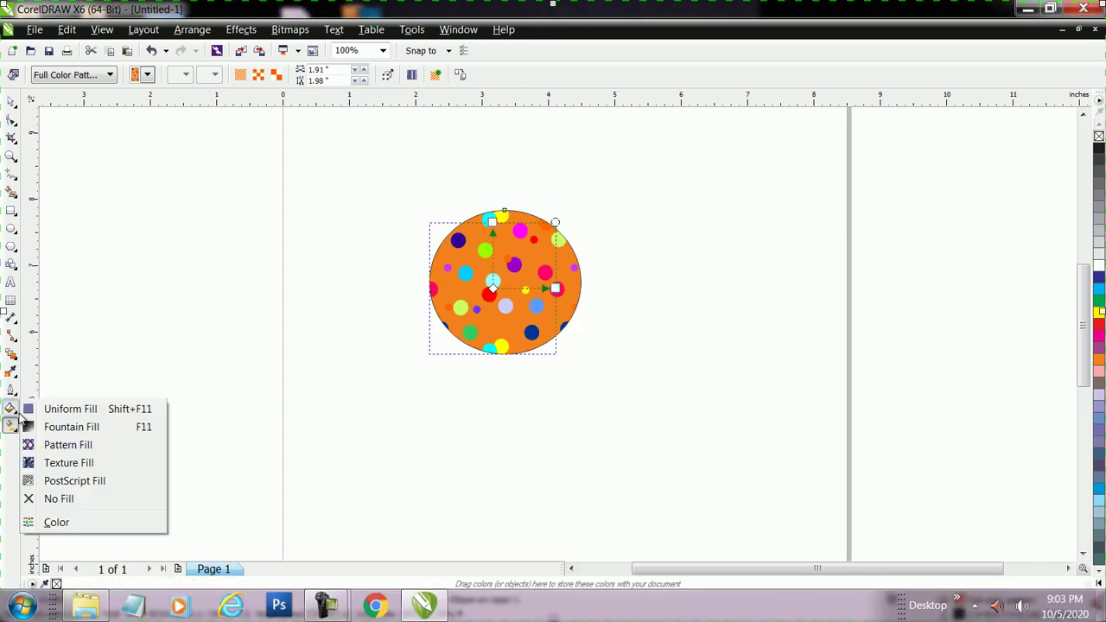
click(85, 447)
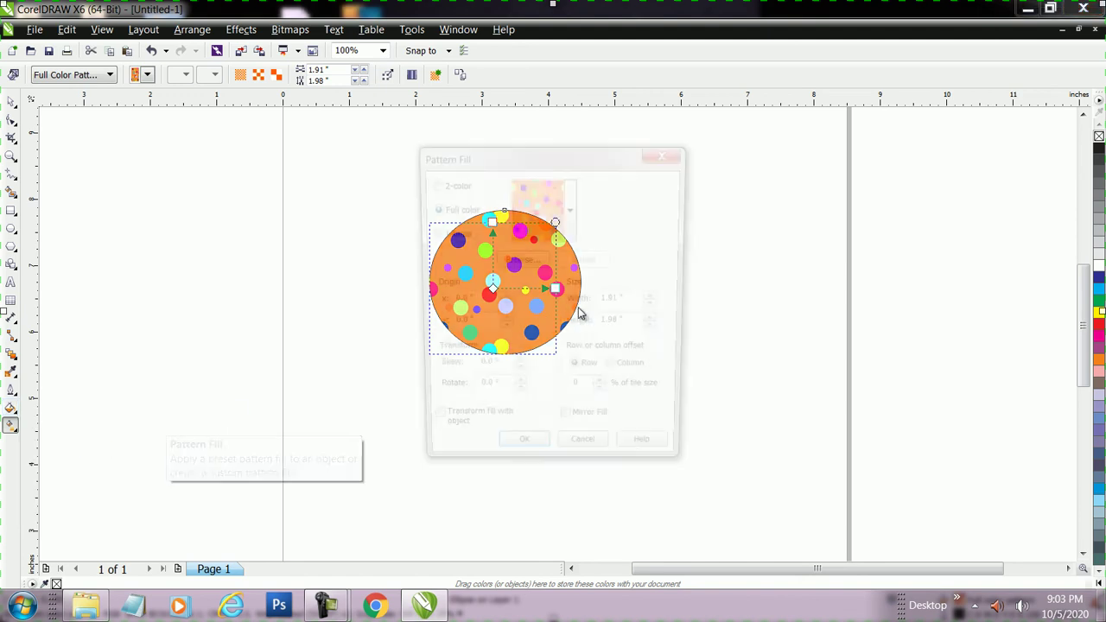
click(448, 237)
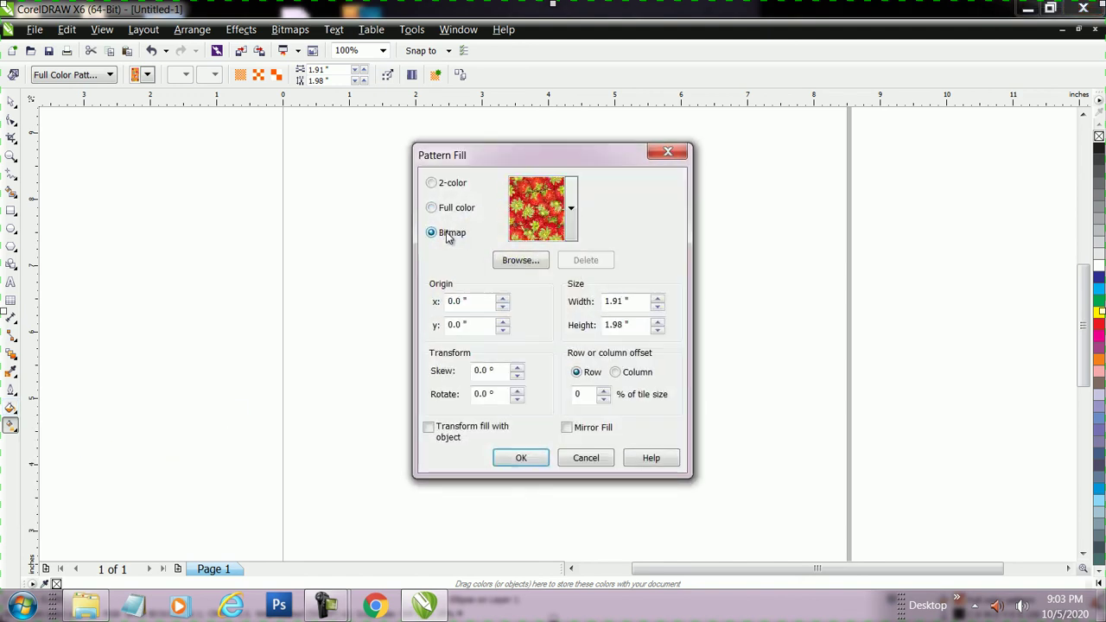
click(571, 210)
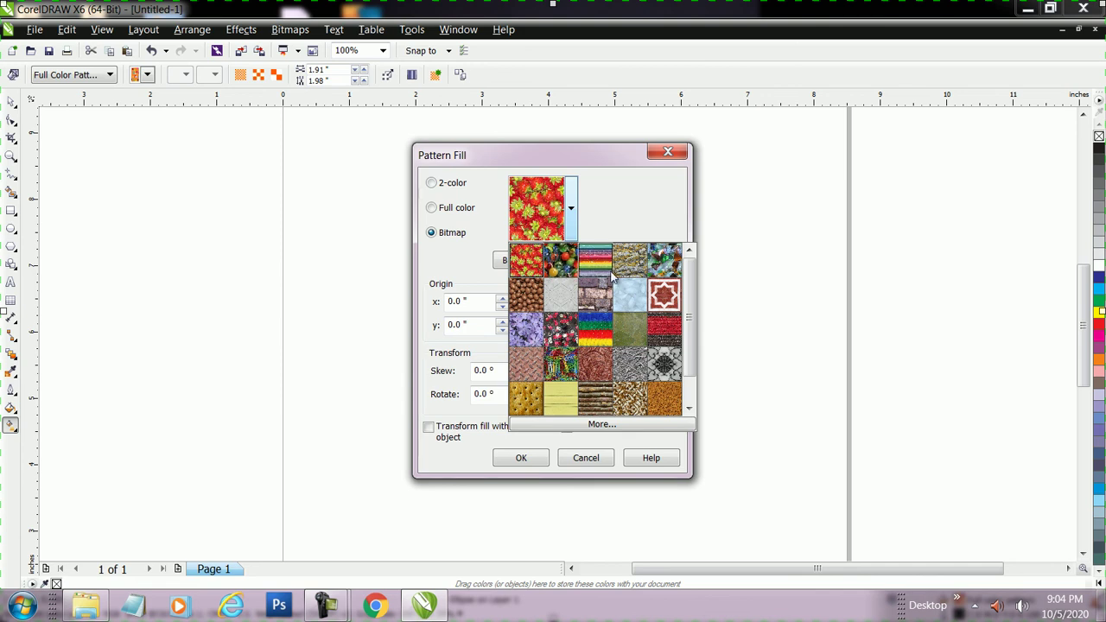
click(675, 355)
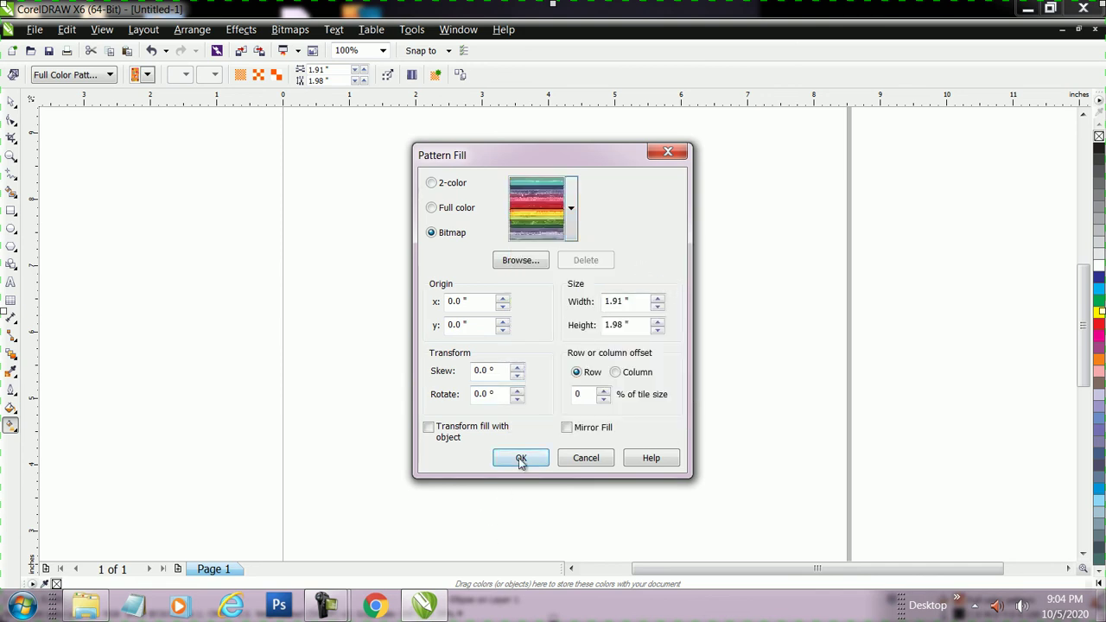
click(572, 216)
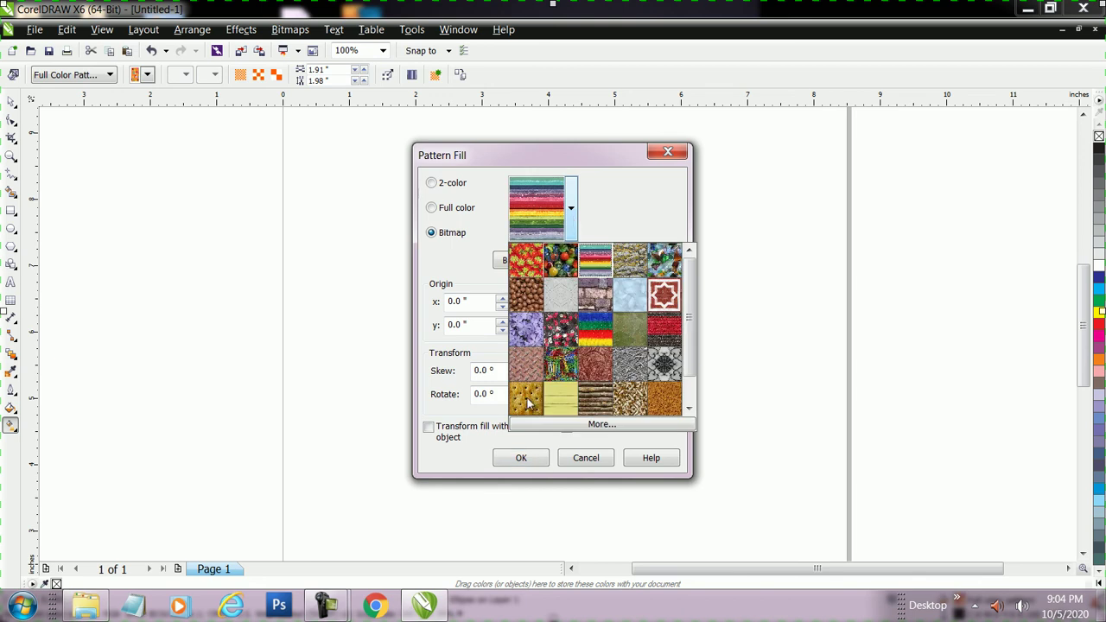
click(526, 295)
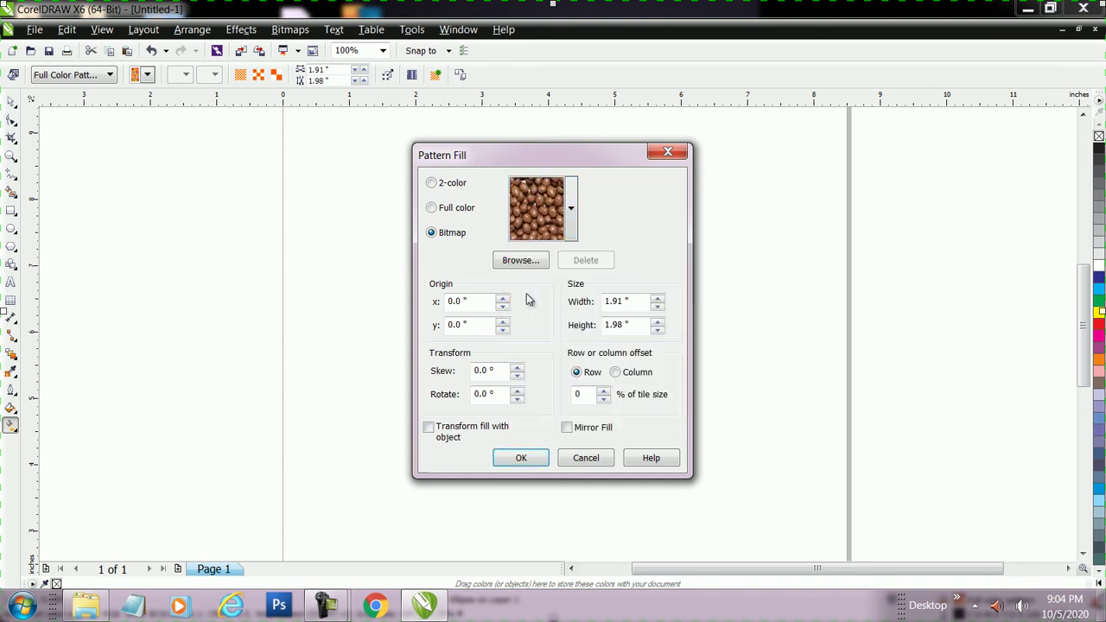
click(521, 458)
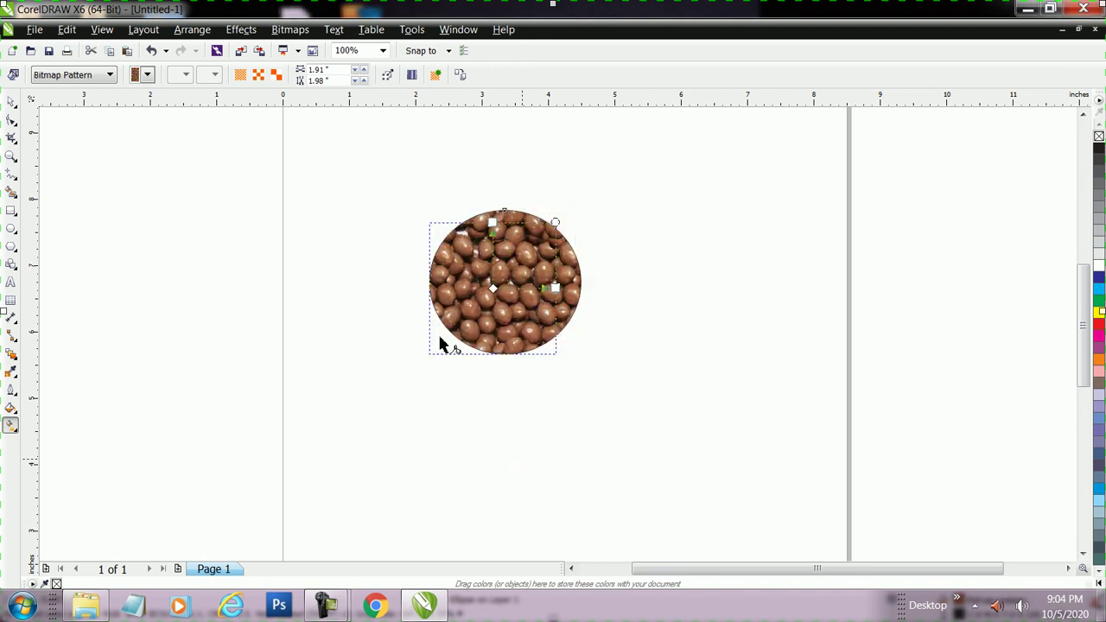
Set up a texture fill for the ellipse, trying Biology1 3C from the Styles library and settling on Above the Earth from Samples 7
click(19, 420)
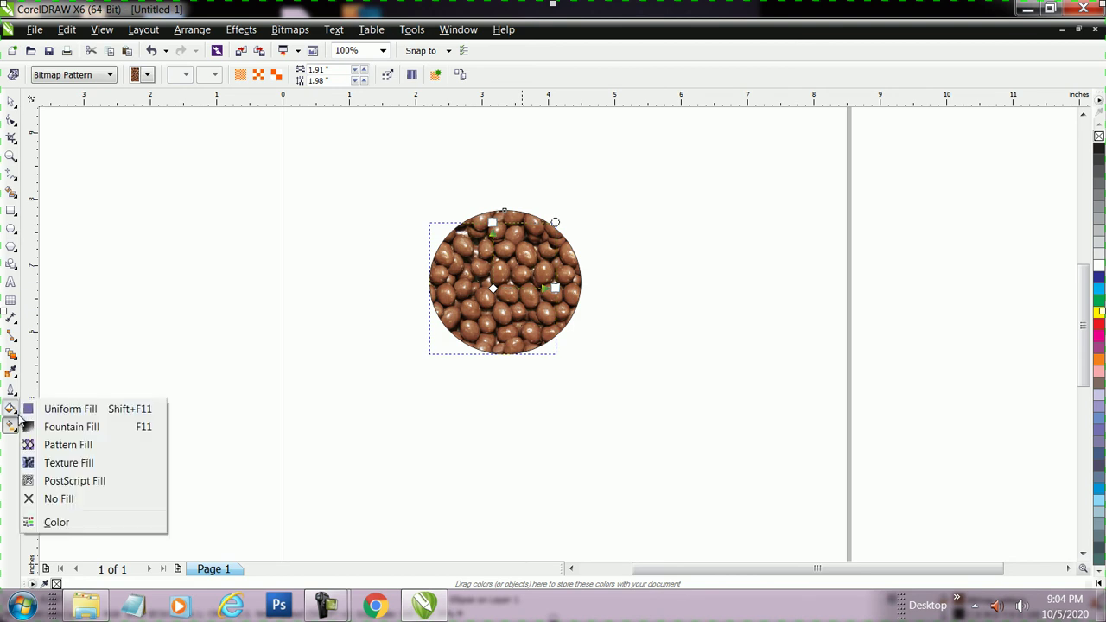
click(80, 466)
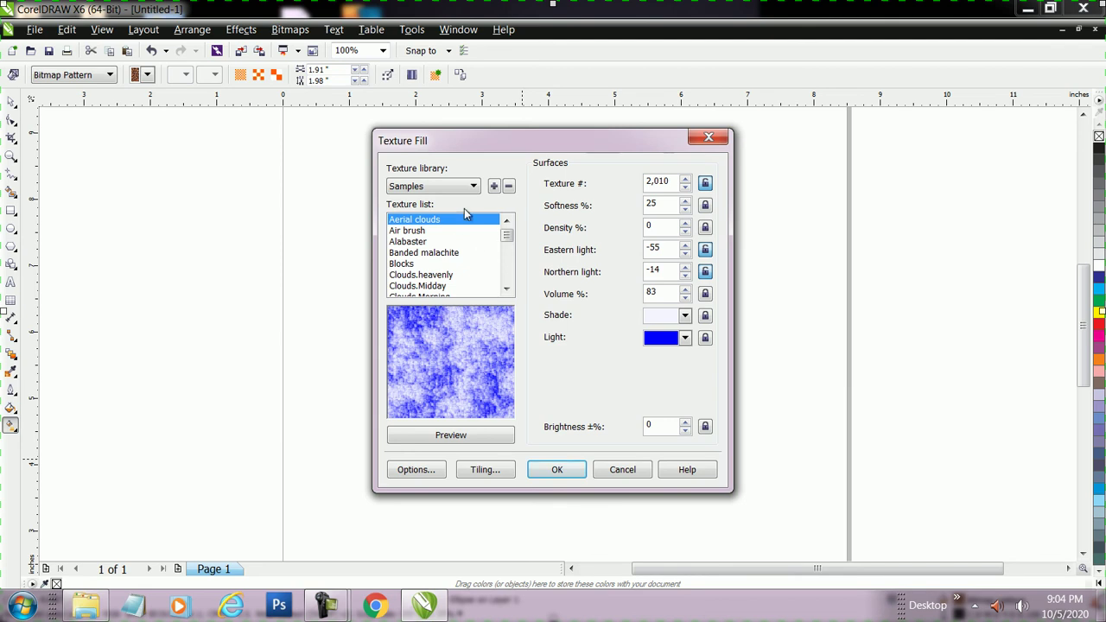
click(474, 188)
scroll(474, 247, down, 2)
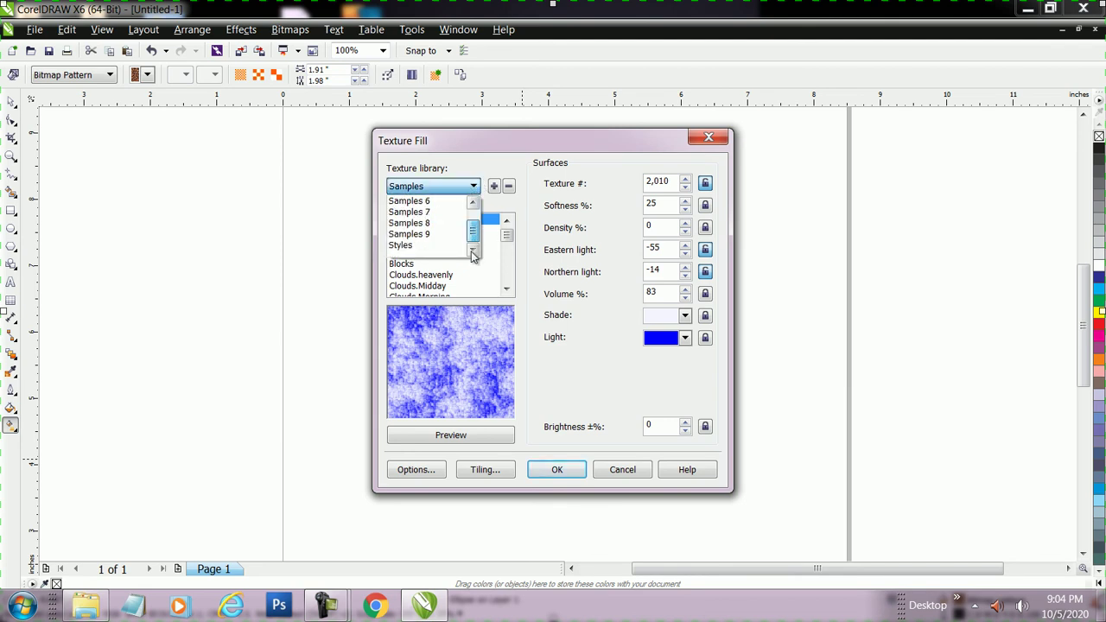
click(428, 246)
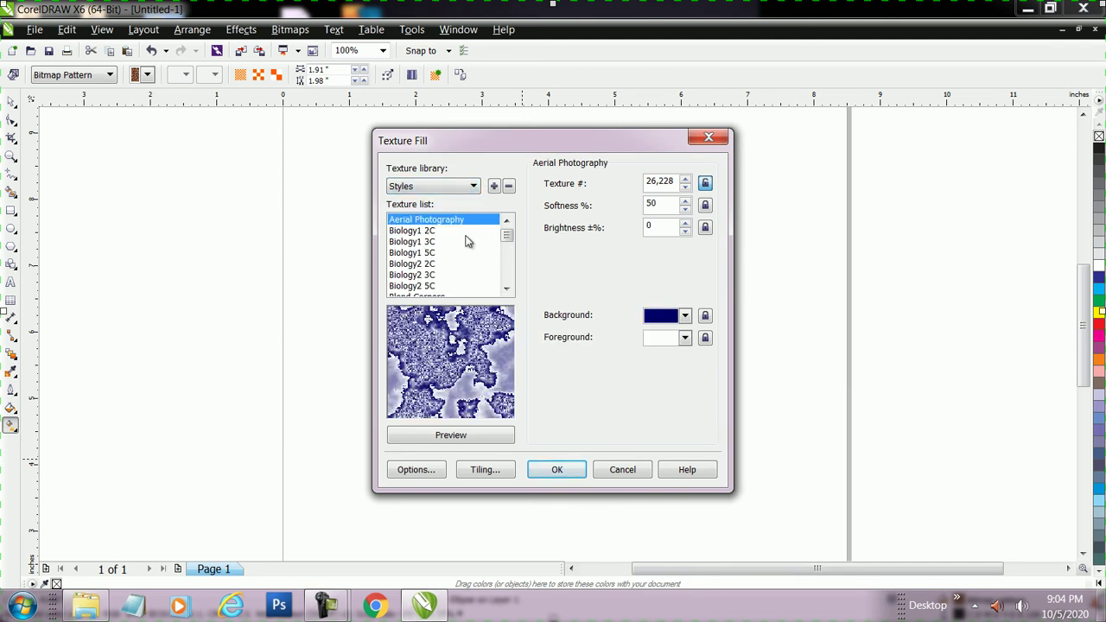
click(439, 253)
click(420, 242)
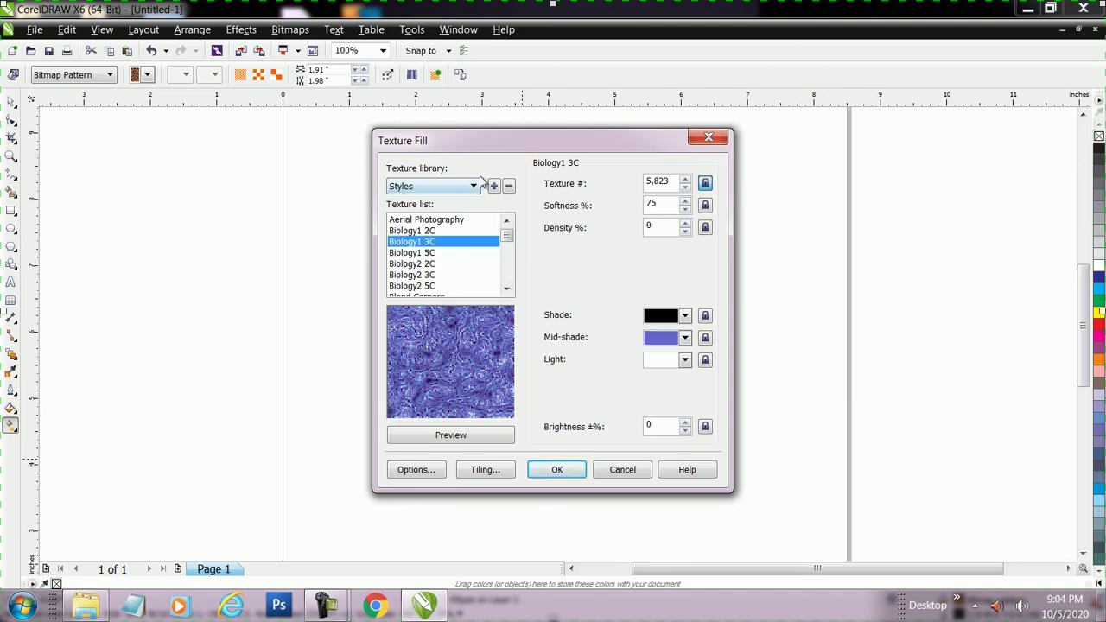
click(474, 187)
click(423, 210)
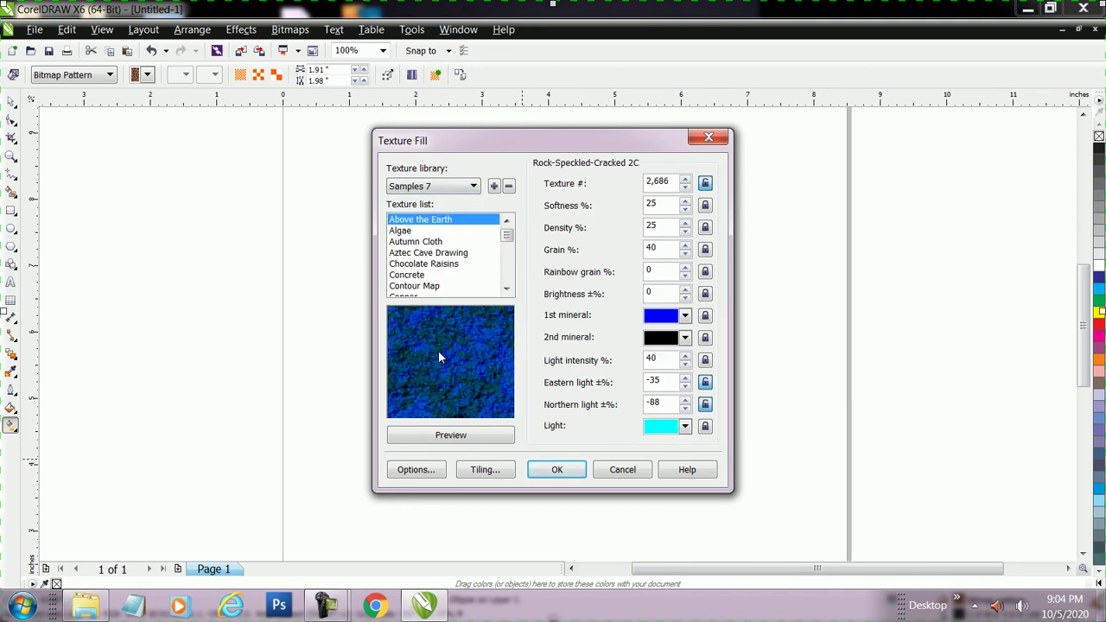
Recolour the Above the Earth texture with a magenta 1st mineral and a yellow 2nd mineral, preview it, and apply it to the ellipse
click(685, 316)
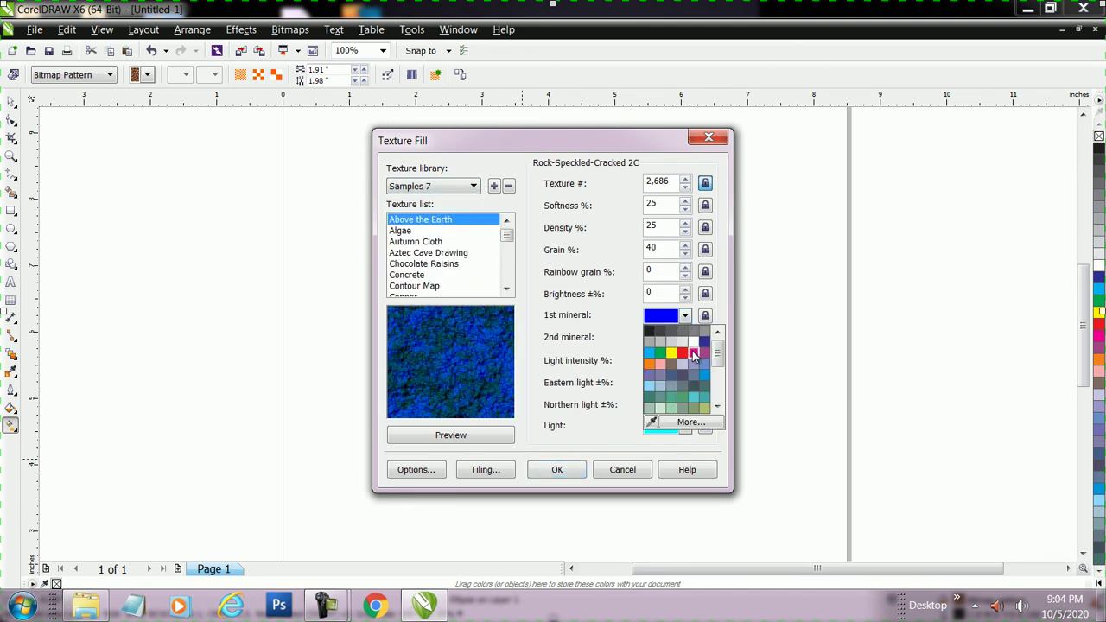
click(674, 421)
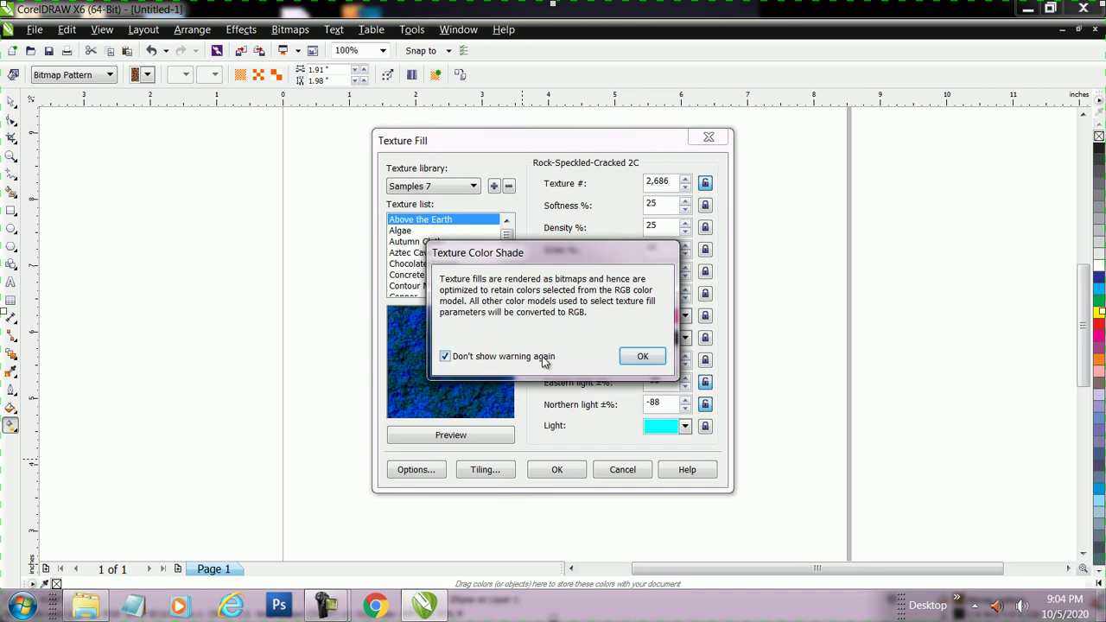
click(641, 356)
click(460, 434)
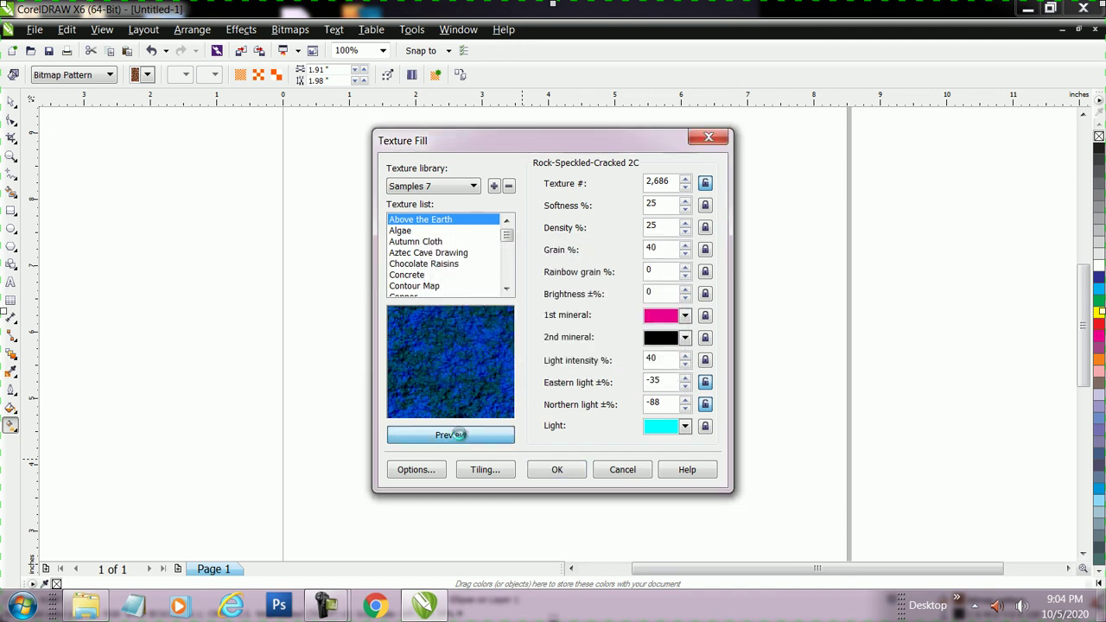
click(662, 339)
click(678, 377)
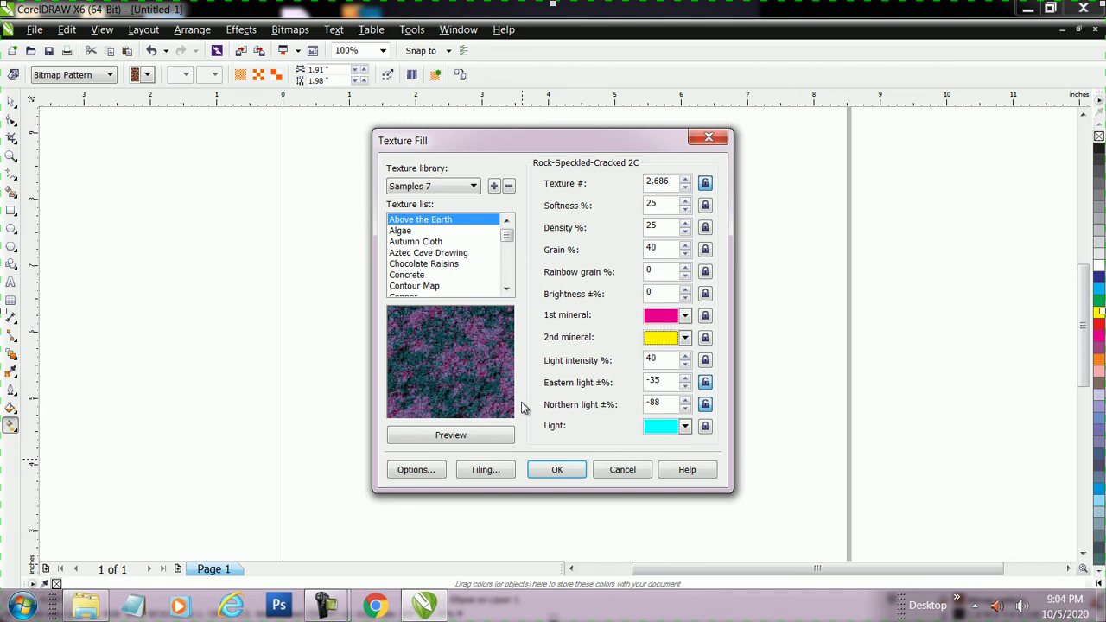
click(483, 434)
click(559, 472)
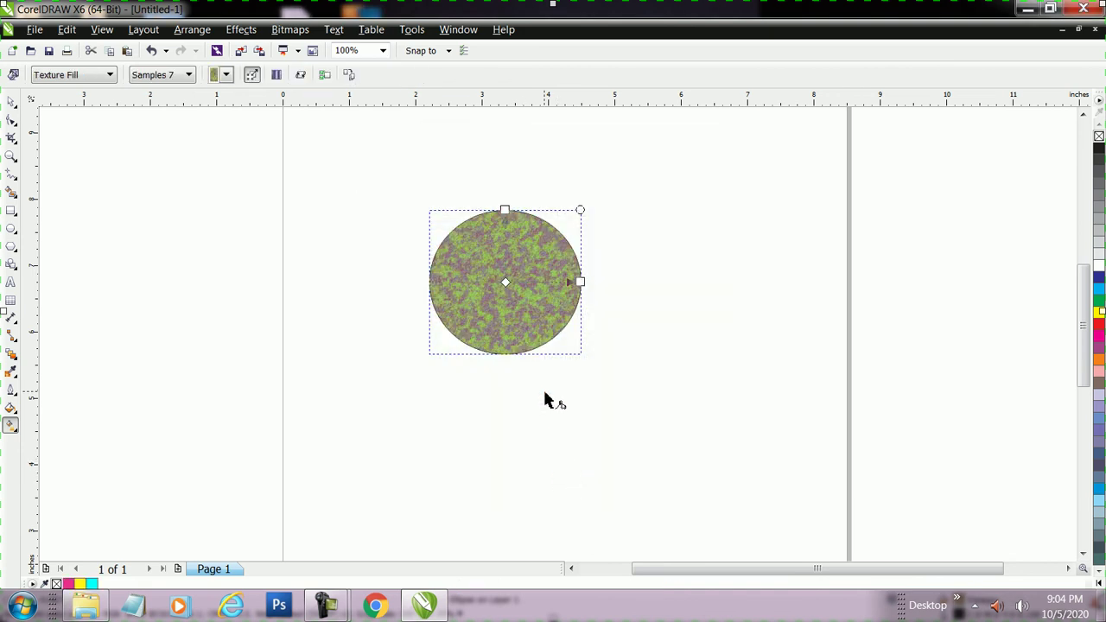
Reopen the ellipse's texture fill settings, compare several Samples 7 textures, and choose Autumn Cloth
click(11, 407)
click(75, 462)
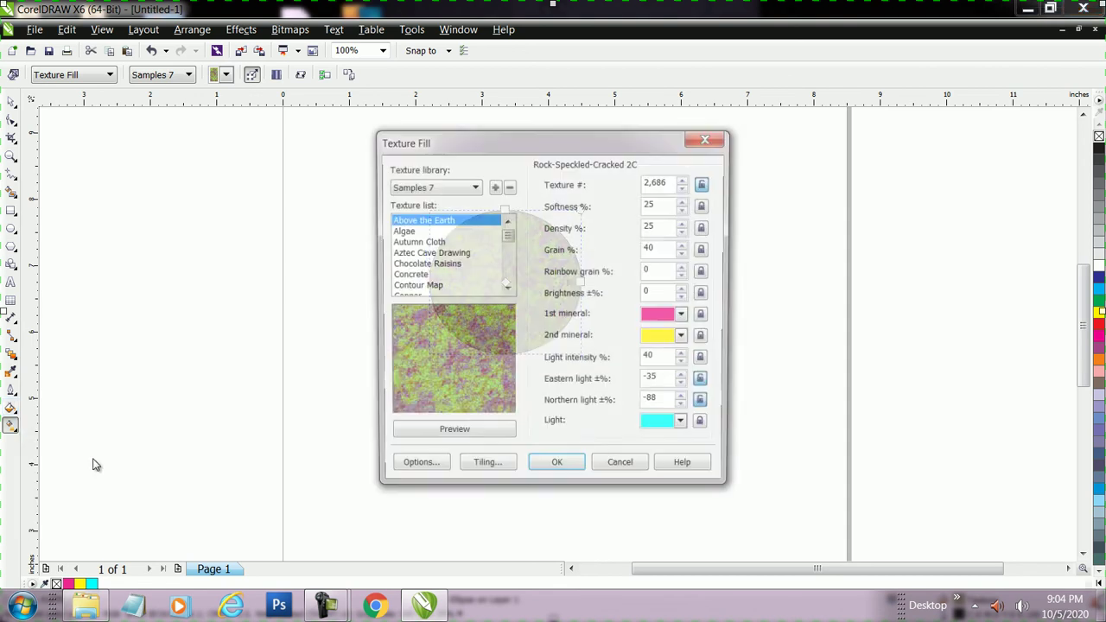
click(430, 252)
click(418, 242)
click(423, 275)
click(420, 242)
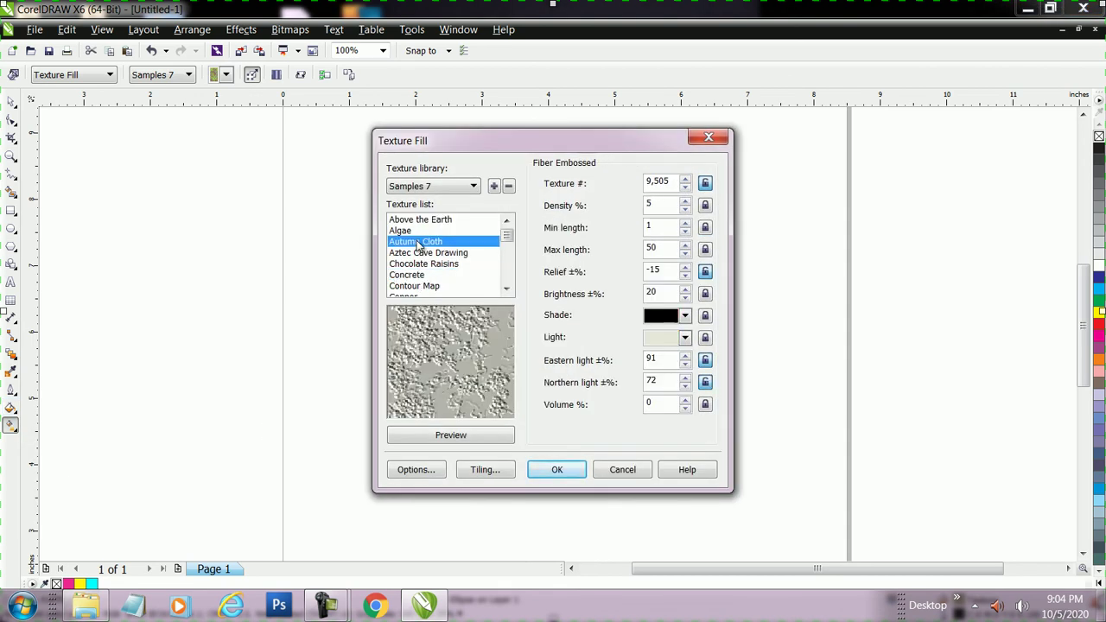
Make the Autumn Cloth texture's paper colour magenta, preview it, and apply the fill to the ellipse
click(684, 315)
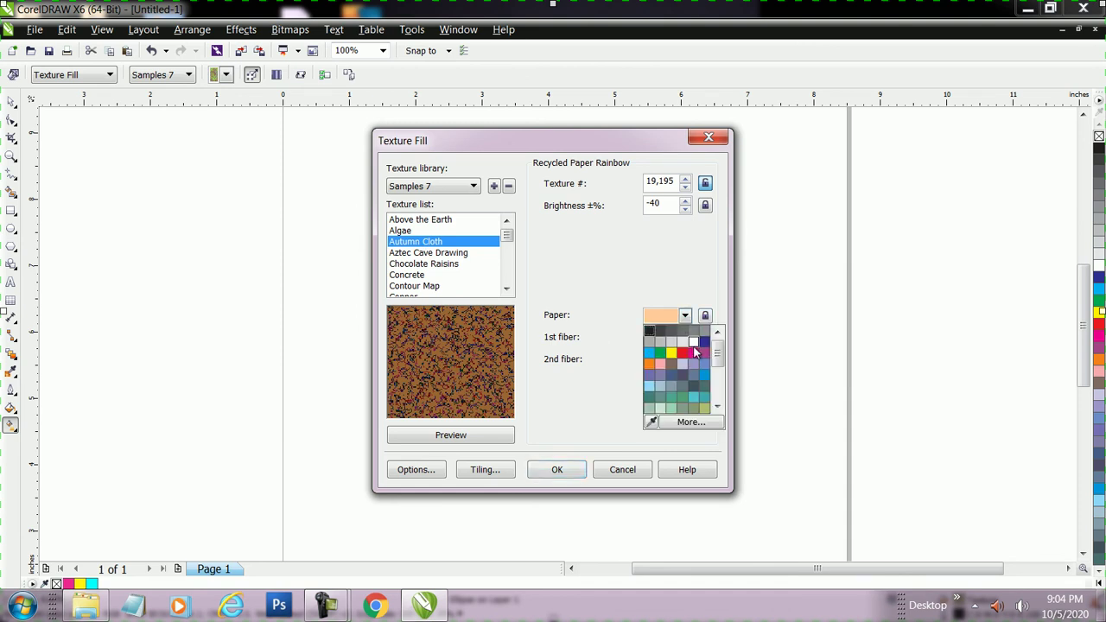
click(692, 352)
click(453, 435)
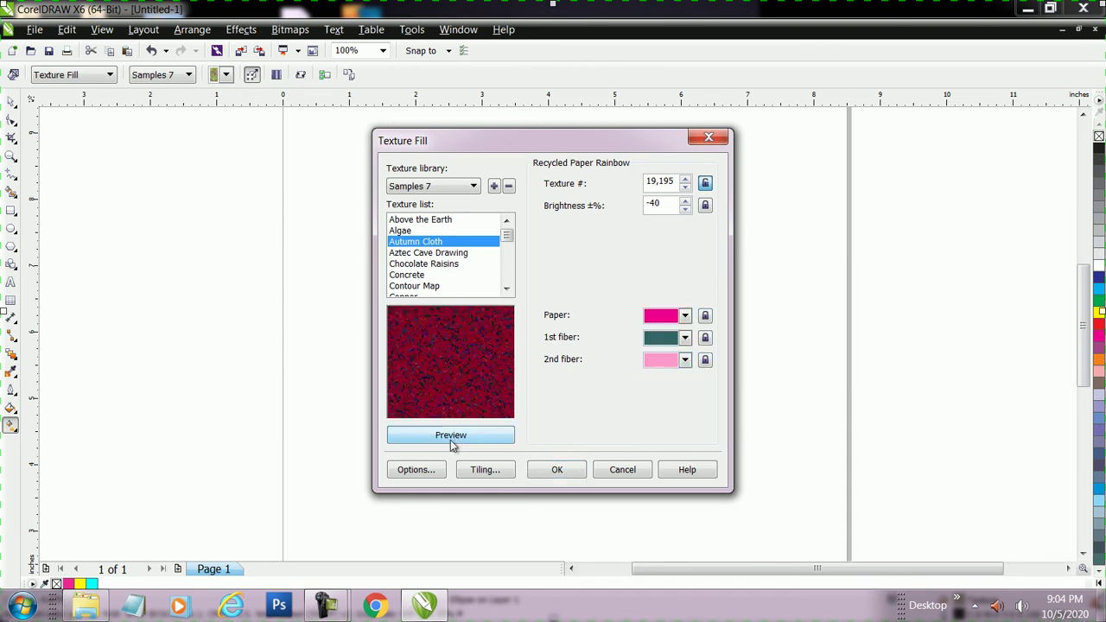
click(558, 471)
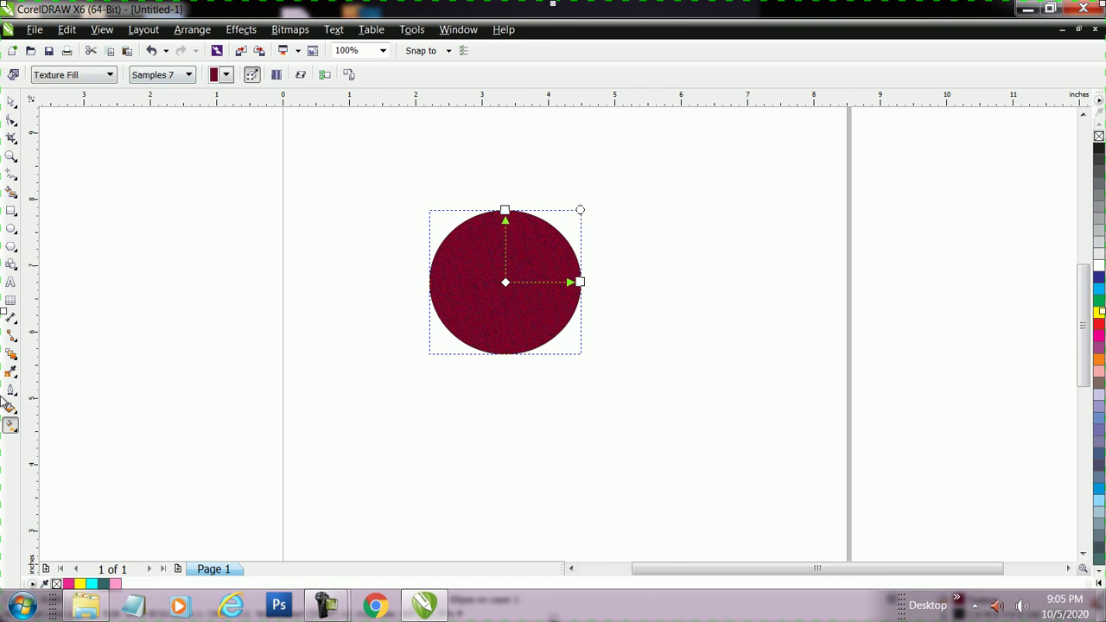
Open the ellipse's PostScript fill settings, turn on the fill preview, and compare textures such as Basketweave, Birds, Bubbles, CircleGrid and ColorBubbles
click(10, 423)
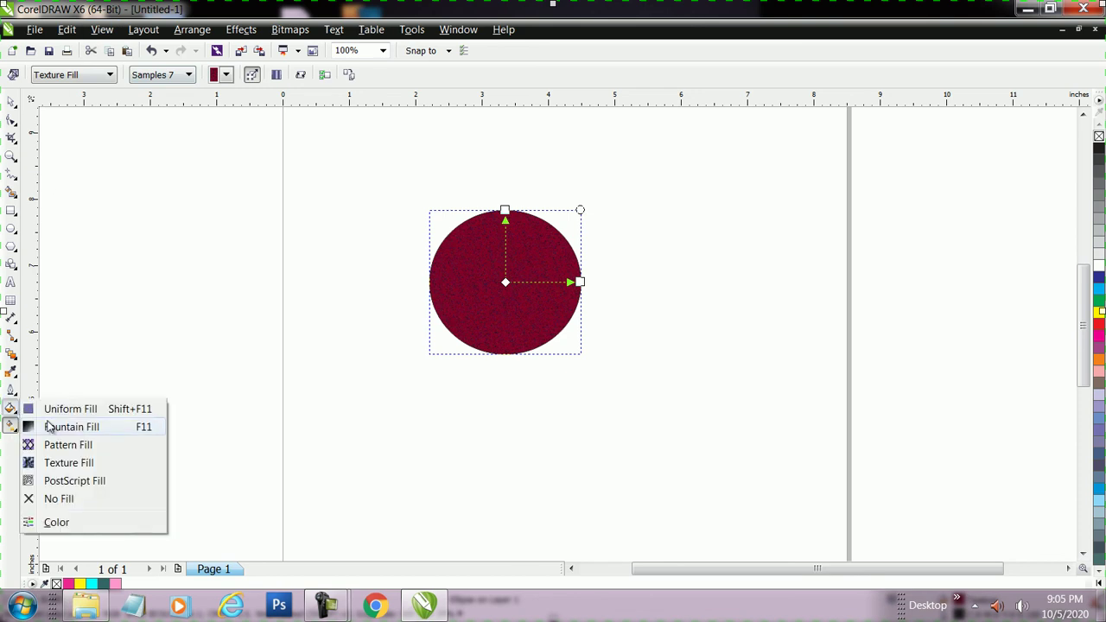
click(74, 479)
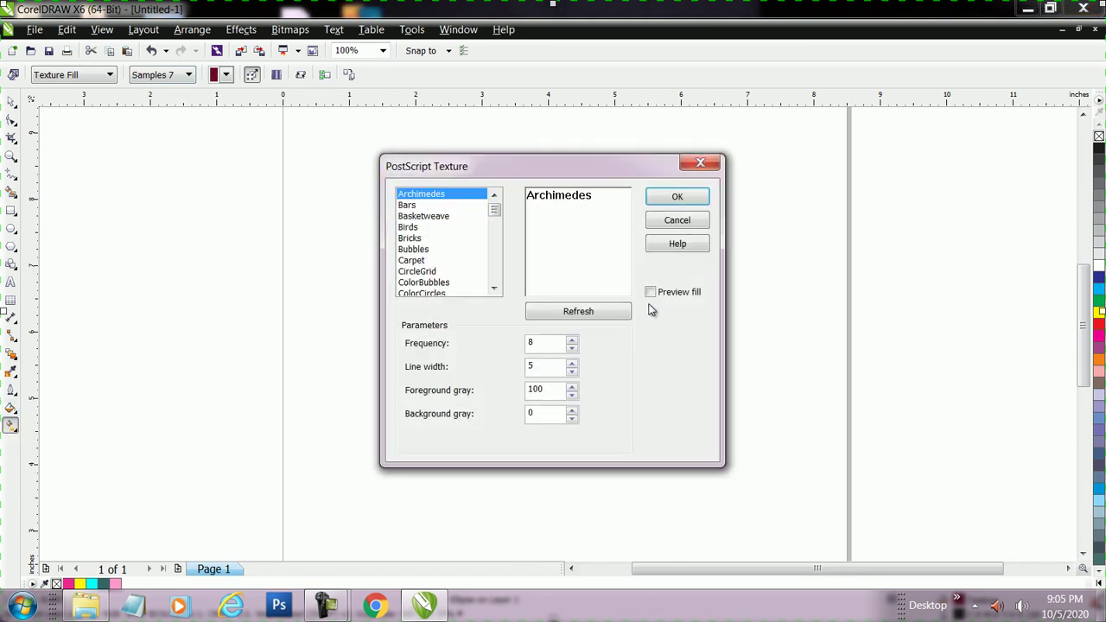
click(664, 293)
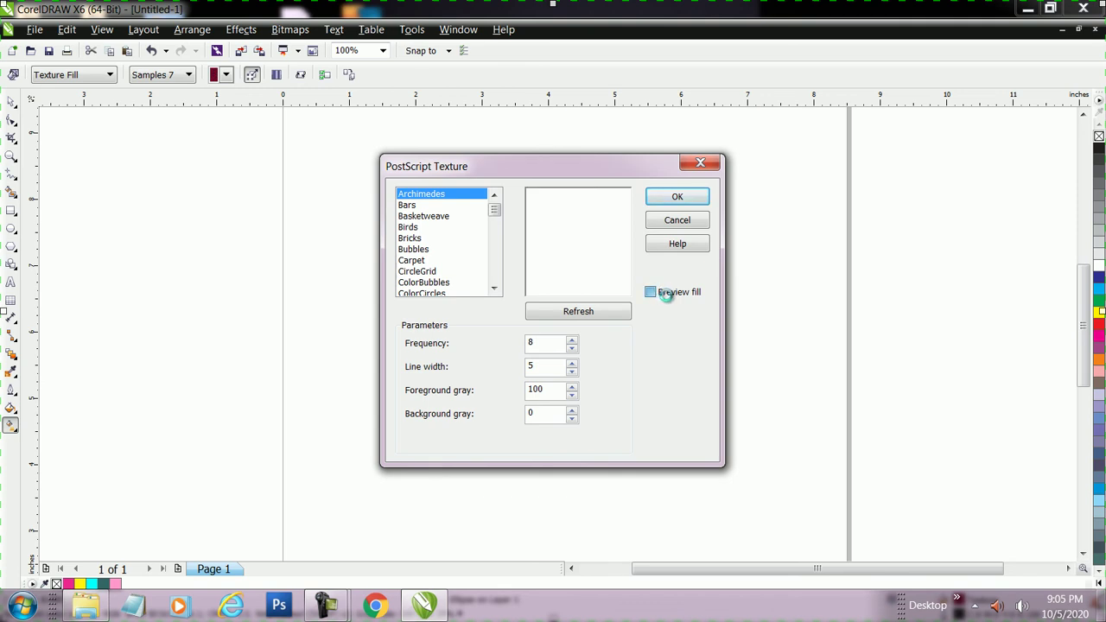
click(432, 216)
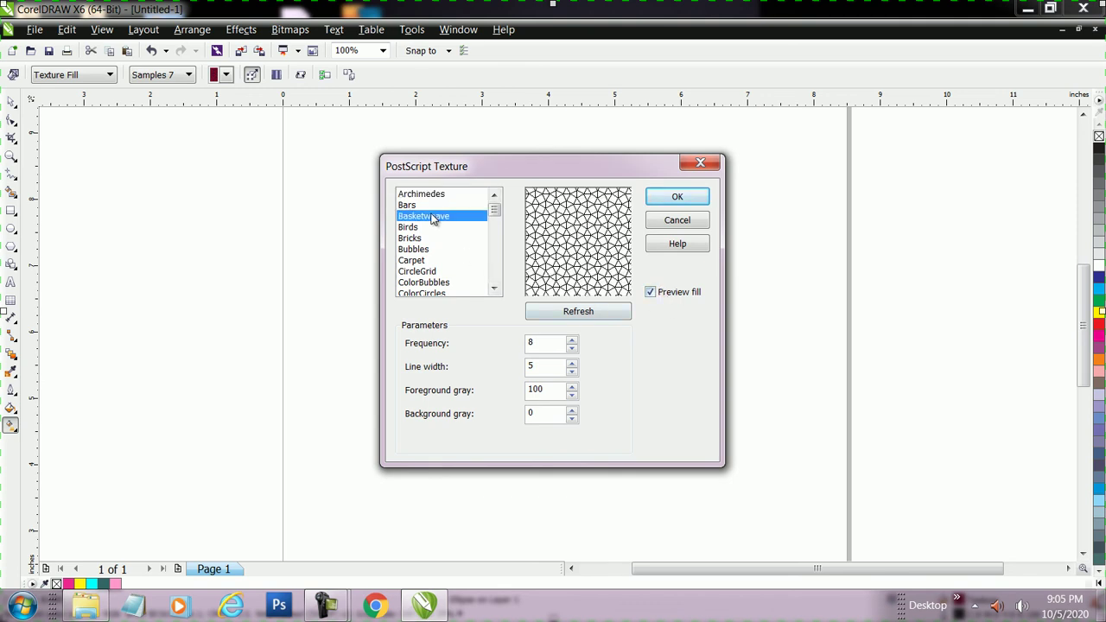
click(422, 226)
click(421, 248)
click(424, 271)
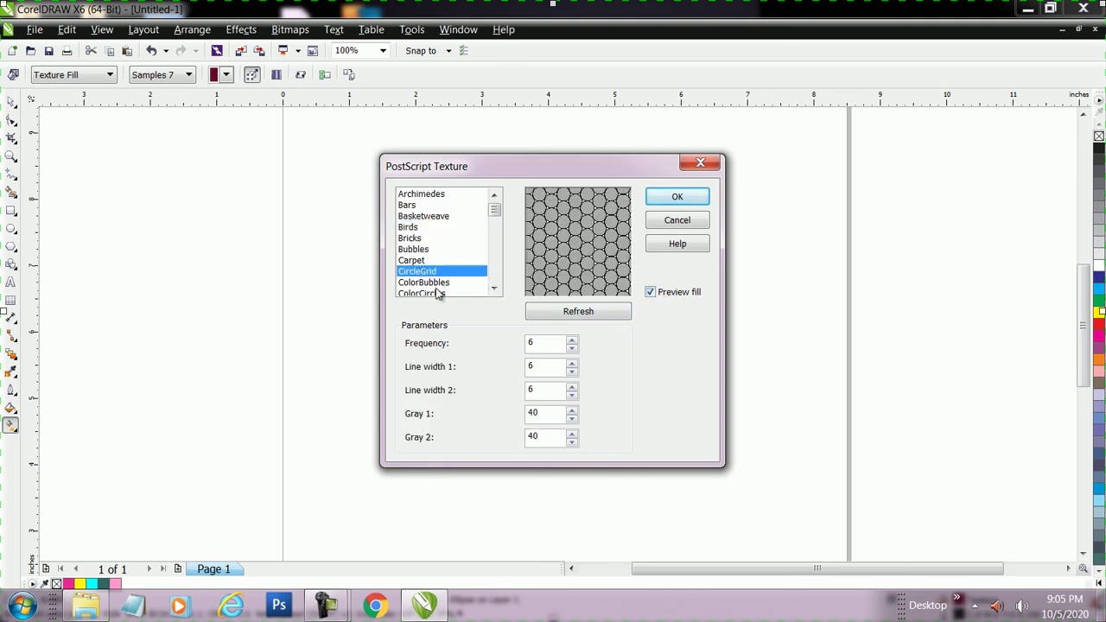
click(436, 283)
Try ColorCrosshatching and ColorCircles, choose the ColorFishscale PostScript texture, and apply it to the ellipse
drag(494, 214, 459, 215)
click(449, 206)
click(444, 198)
click(446, 218)
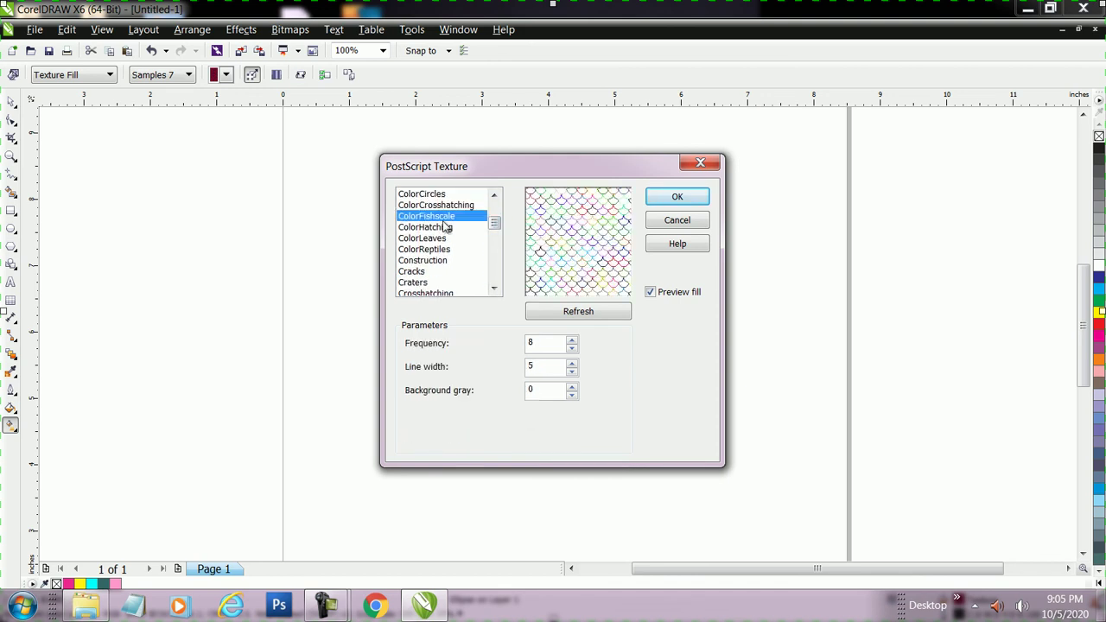
click(676, 197)
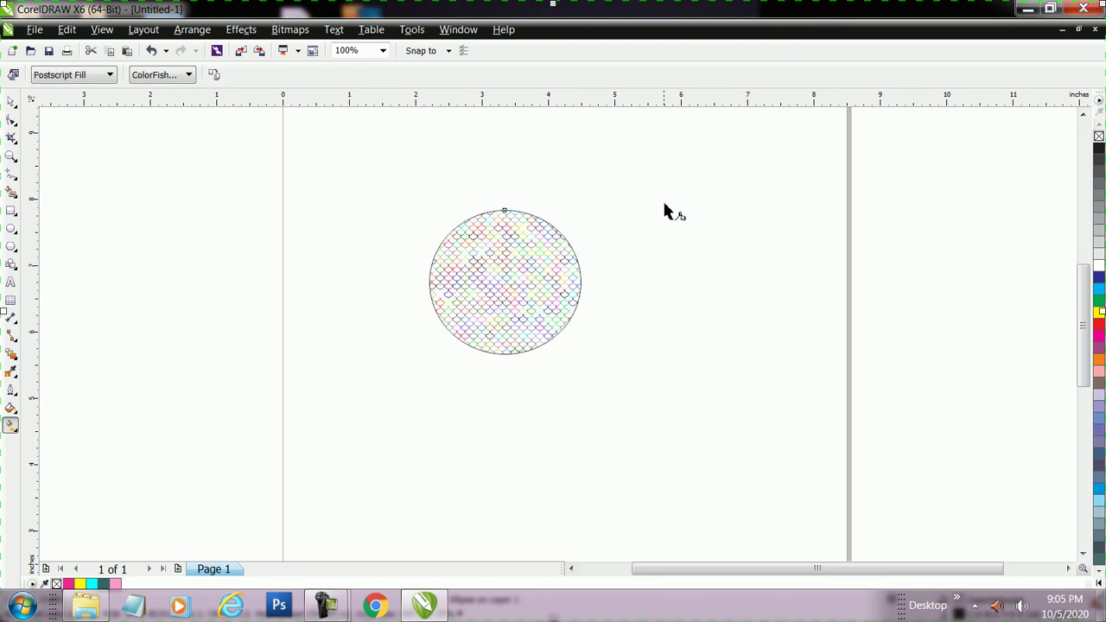
Remove the ellipse's fill and open the Color docker
click(12, 423)
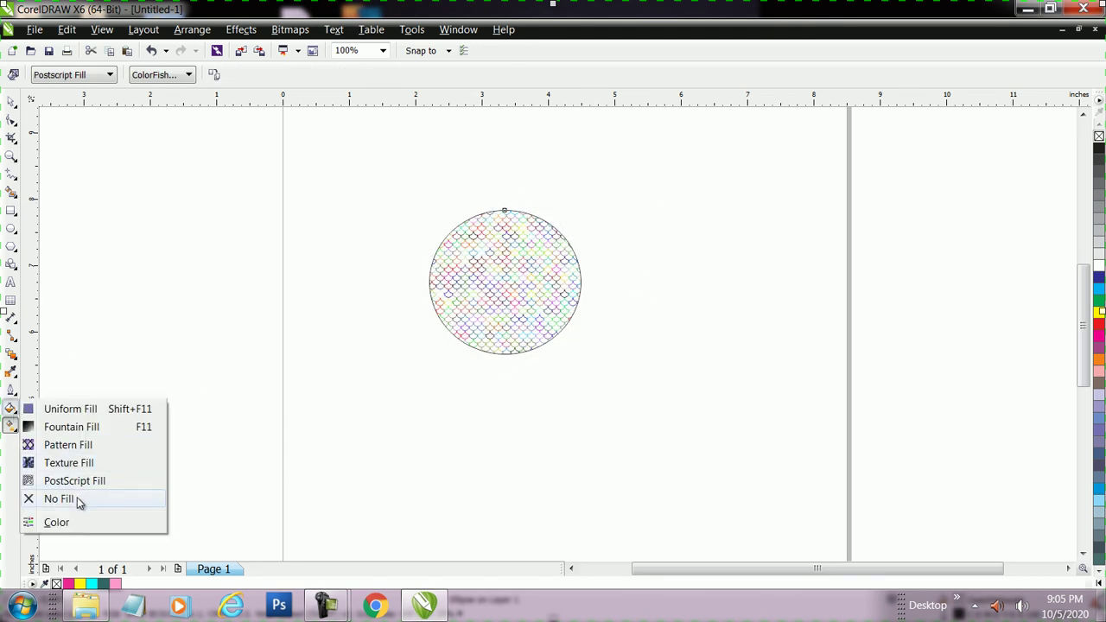
click(1097, 137)
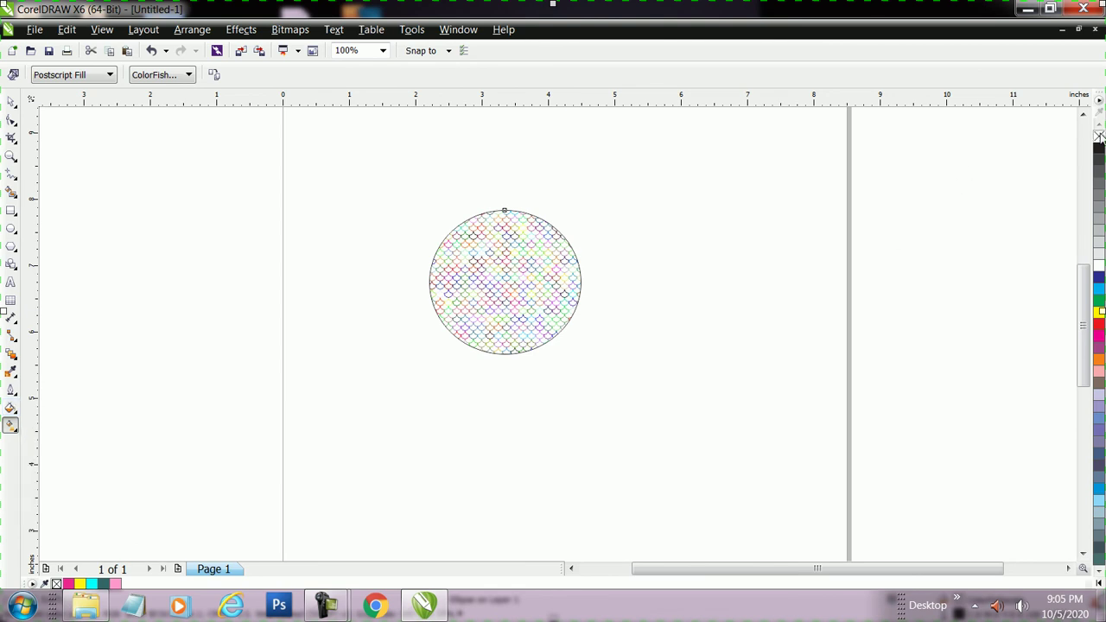
click(12, 423)
click(80, 529)
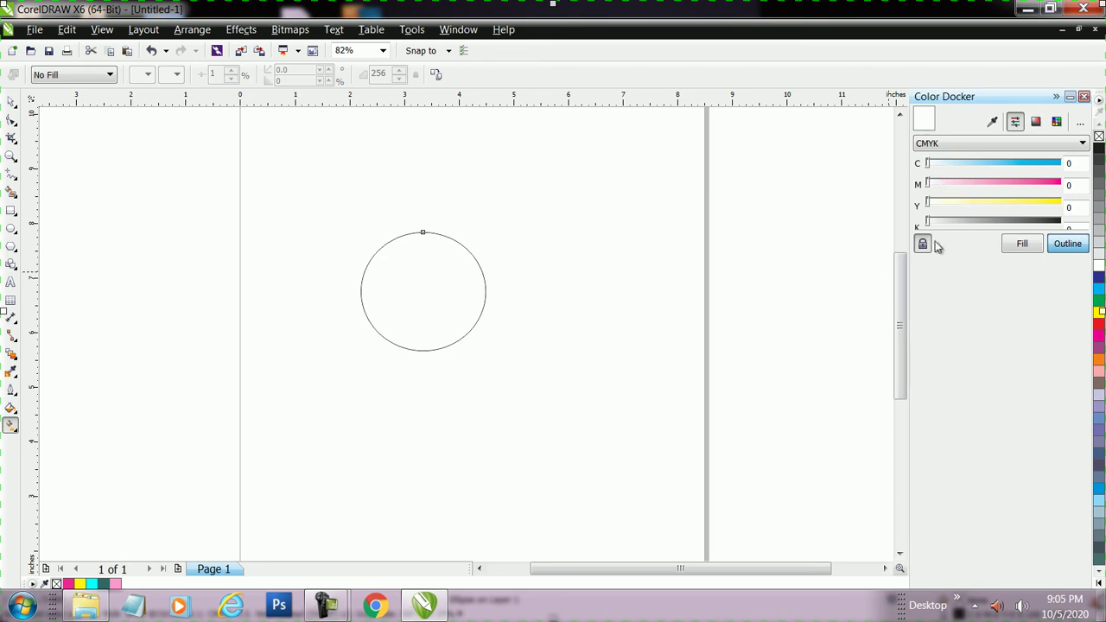
Mix a green CMYK fill for the ellipse with C 82, M 20, Y 100, K 7, applied automatically
click(923, 245)
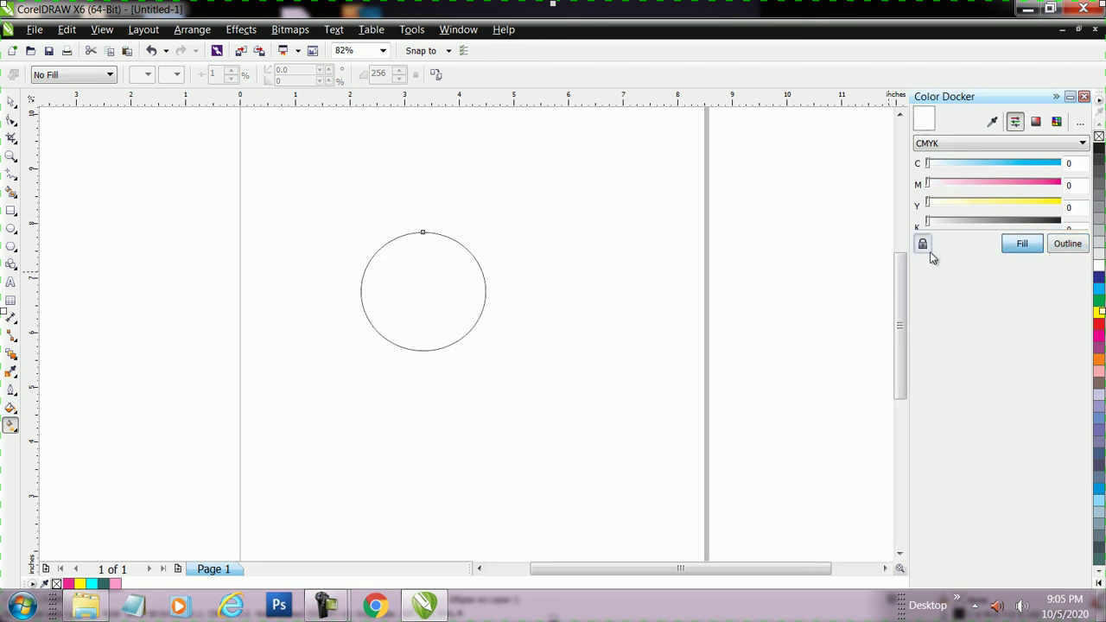
drag(929, 163, 1004, 210)
click(1034, 121)
Browse the PANTONE solid coated palette, try several swatches, and fill the ellipse with PANTONE 510 C
click(1056, 121)
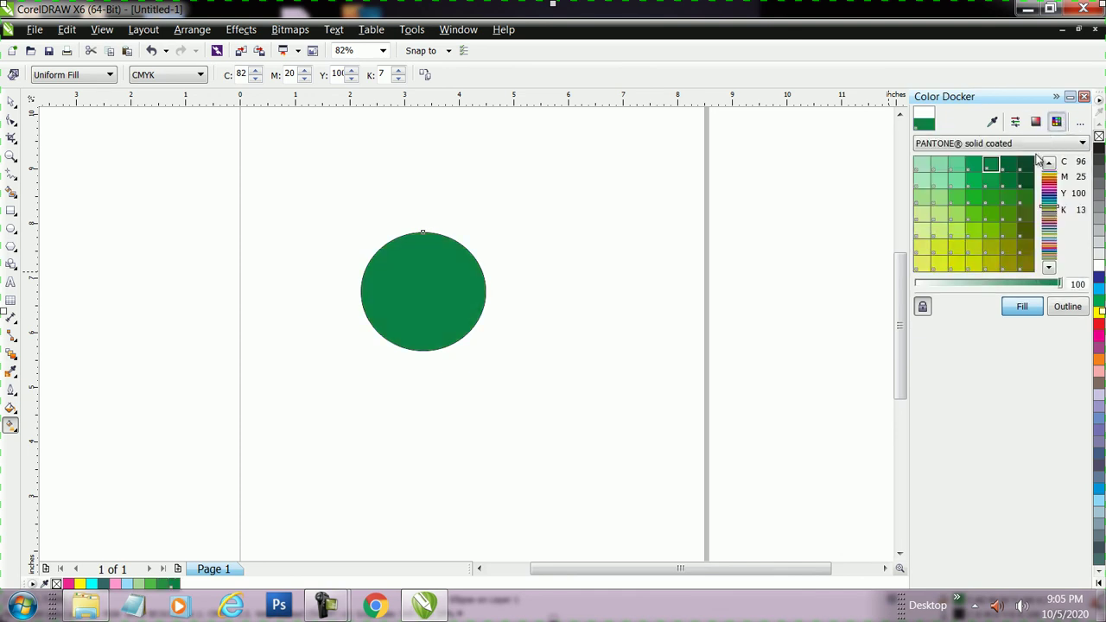
scroll(1011, 186, down, 5)
click(1007, 195)
click(974, 179)
click(1024, 164)
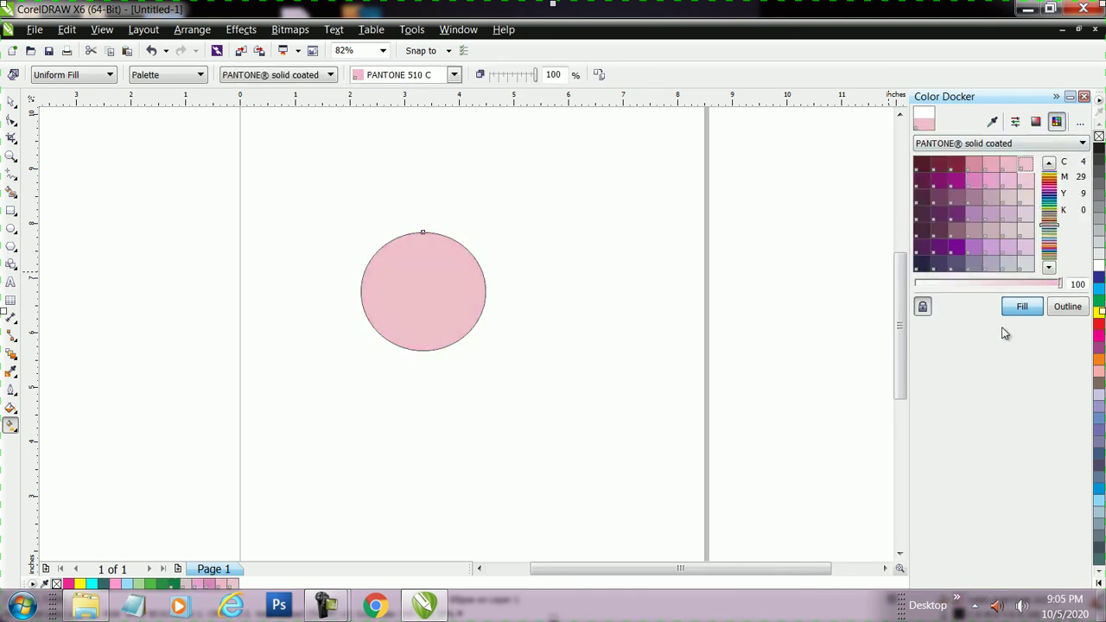
Recolour the ellipse's outline, trying a pinkish red and settling on light blue with C 55, M 29, Y 0, K 0
click(1061, 309)
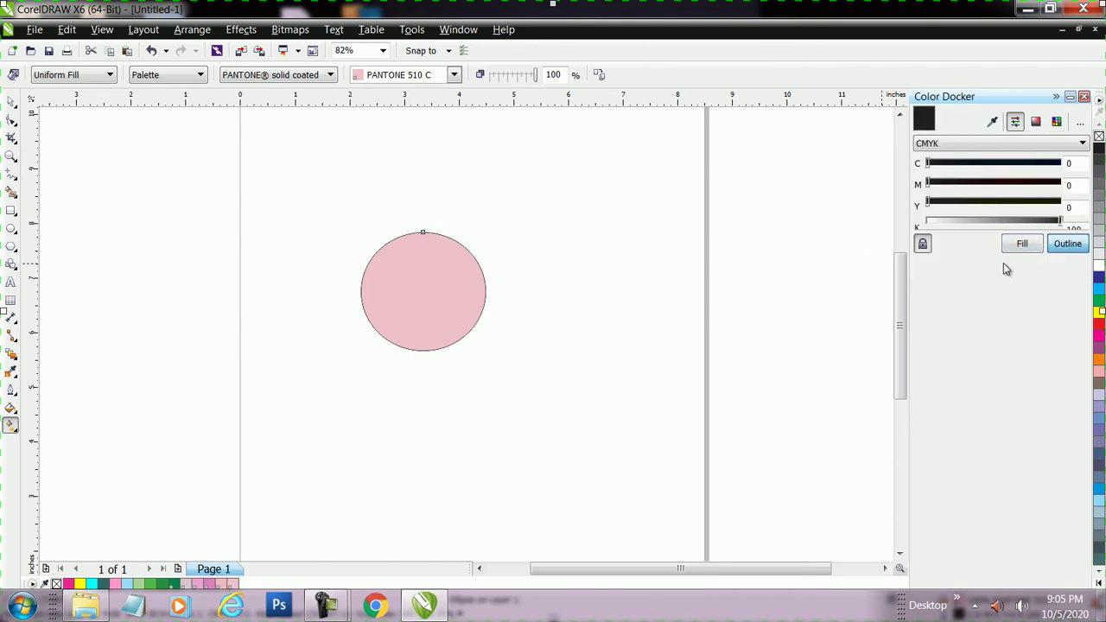
click(1034, 121)
click(1011, 164)
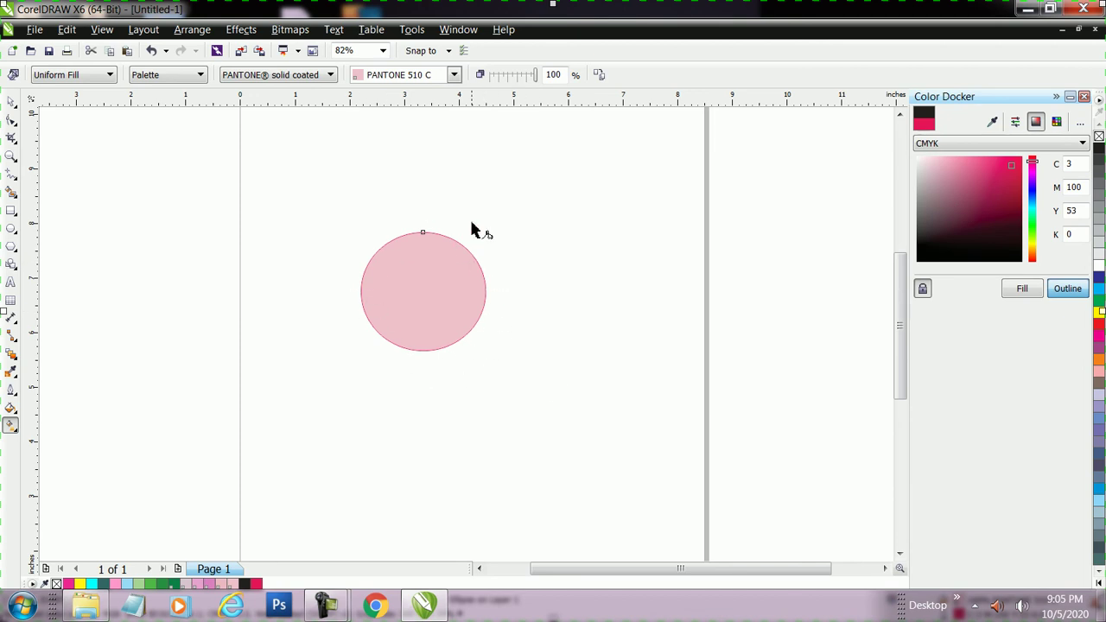
drag(1034, 190, 1031, 198)
click(977, 157)
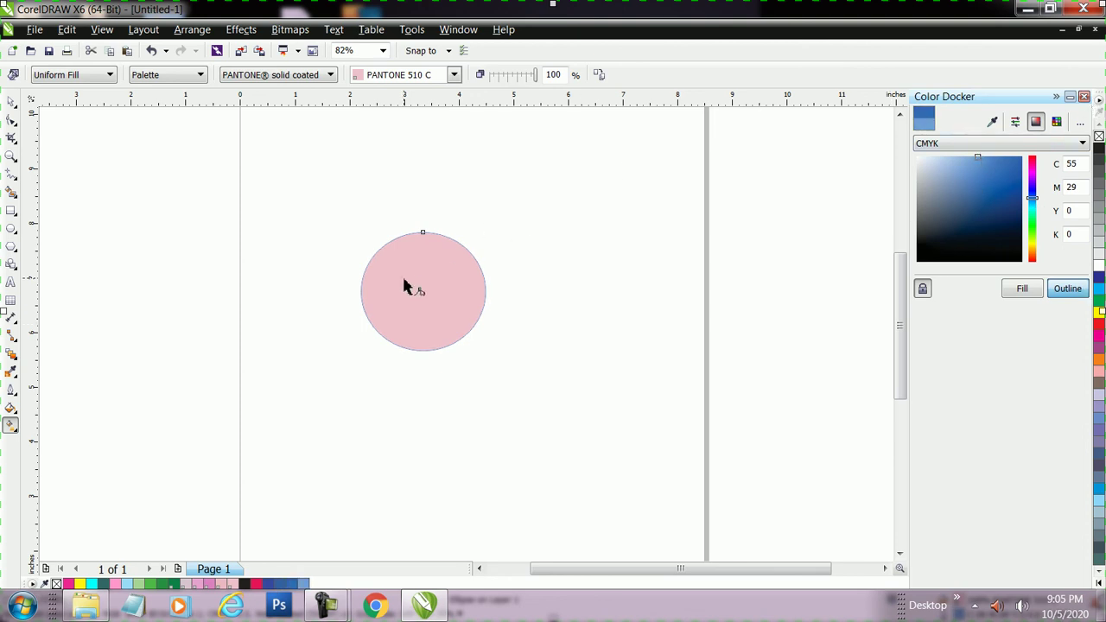
click(13, 100)
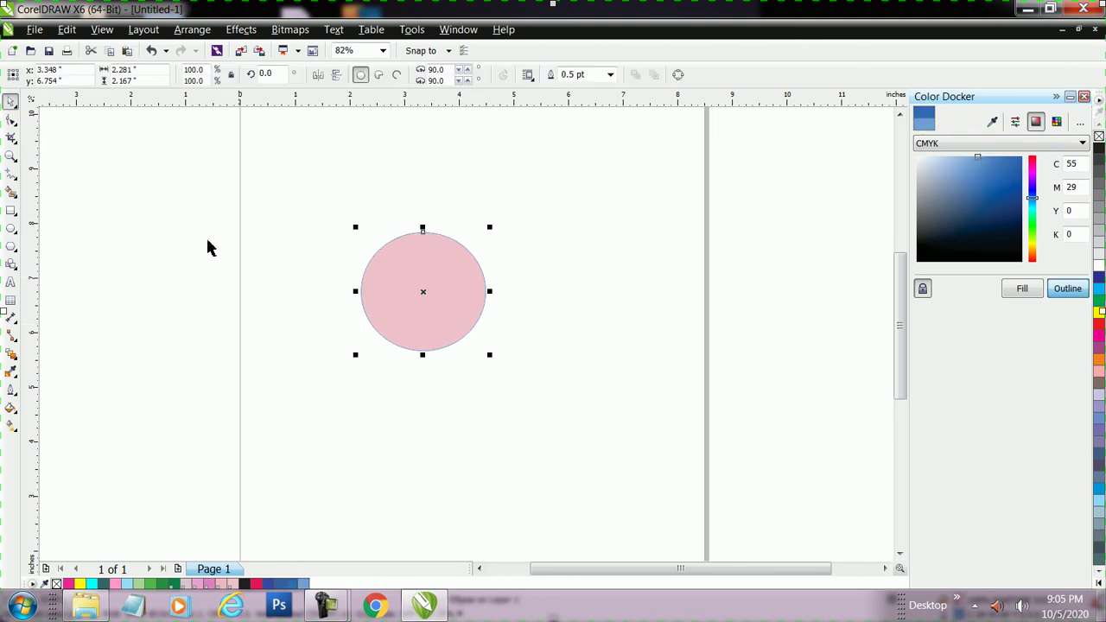
Apply an interactive linear fill to the ellipse with green as its end colour
click(12, 426)
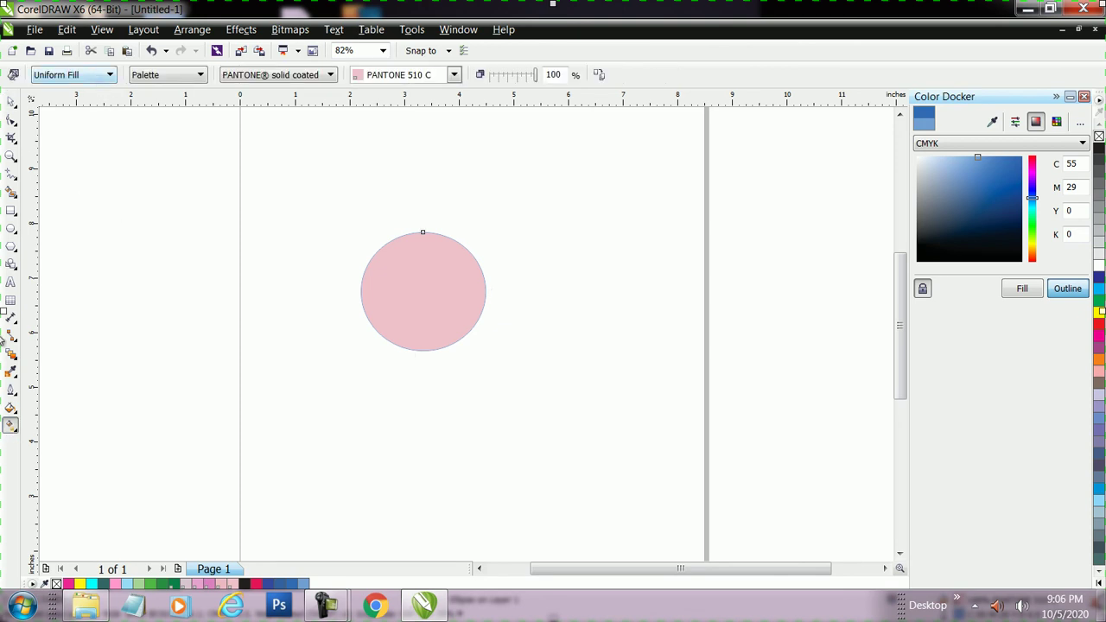
click(95, 80)
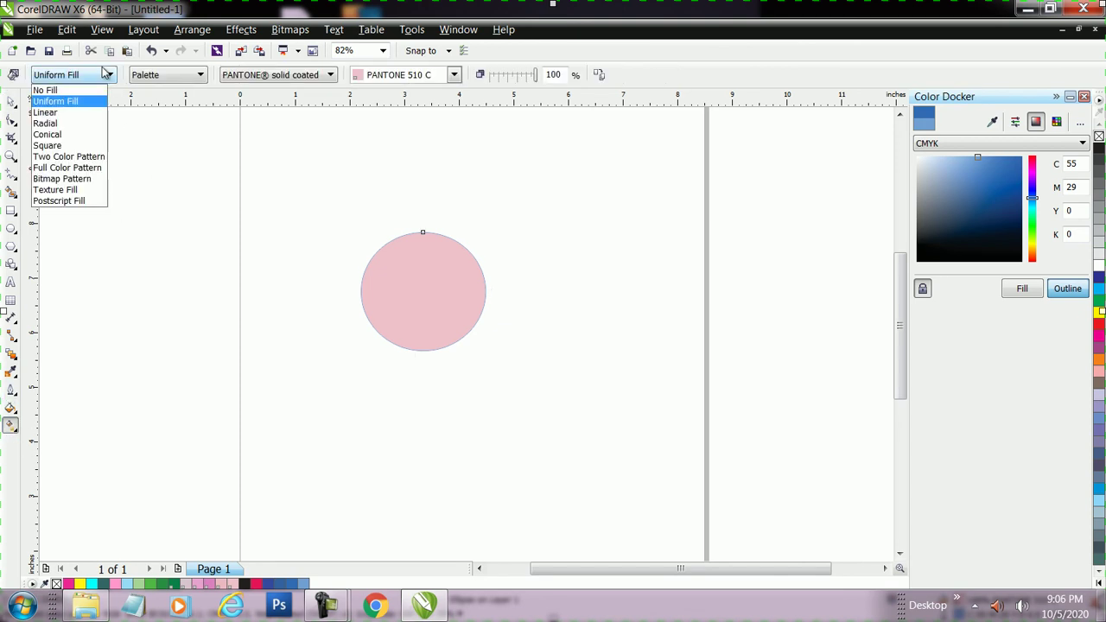
click(82, 113)
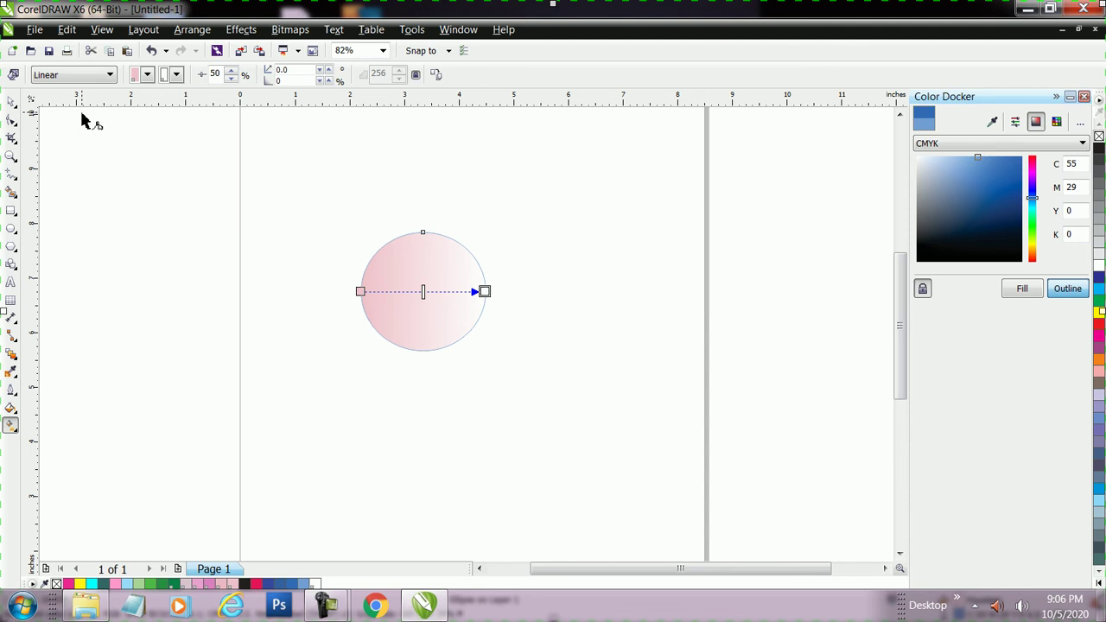
click(176, 75)
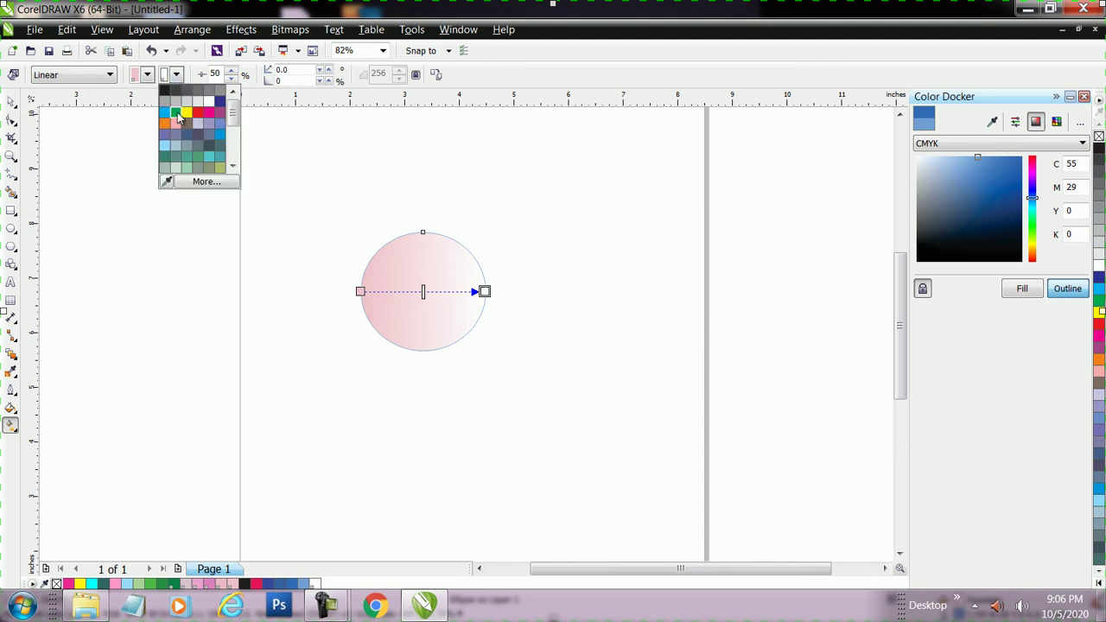
click(177, 114)
Change the ellipse's gradient type to Radial, Conical and finally Square
click(87, 76)
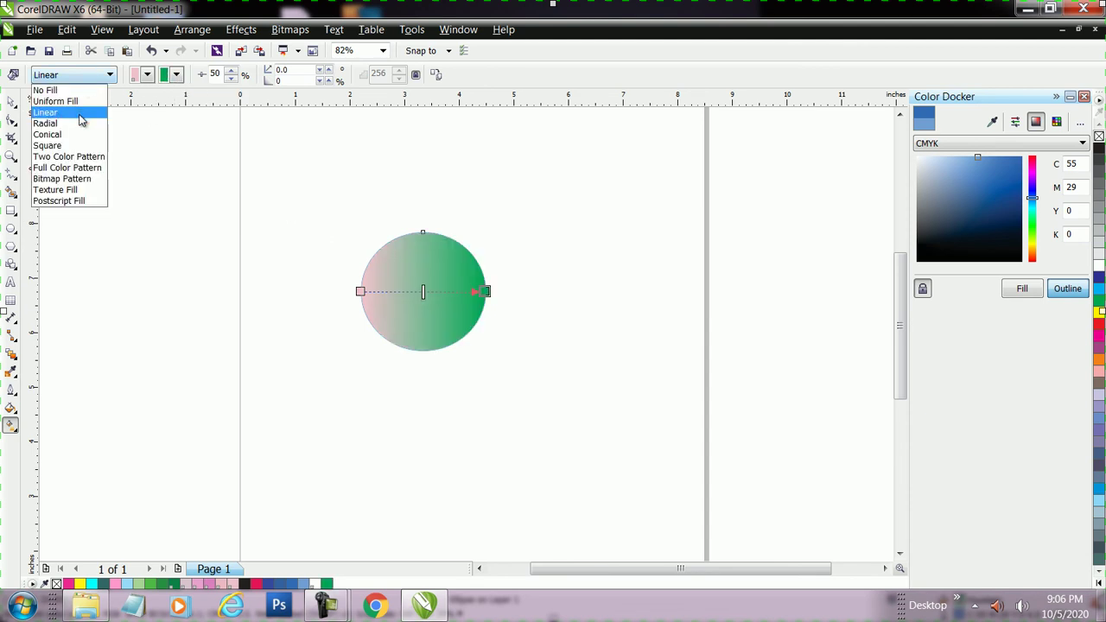
click(82, 124)
click(76, 75)
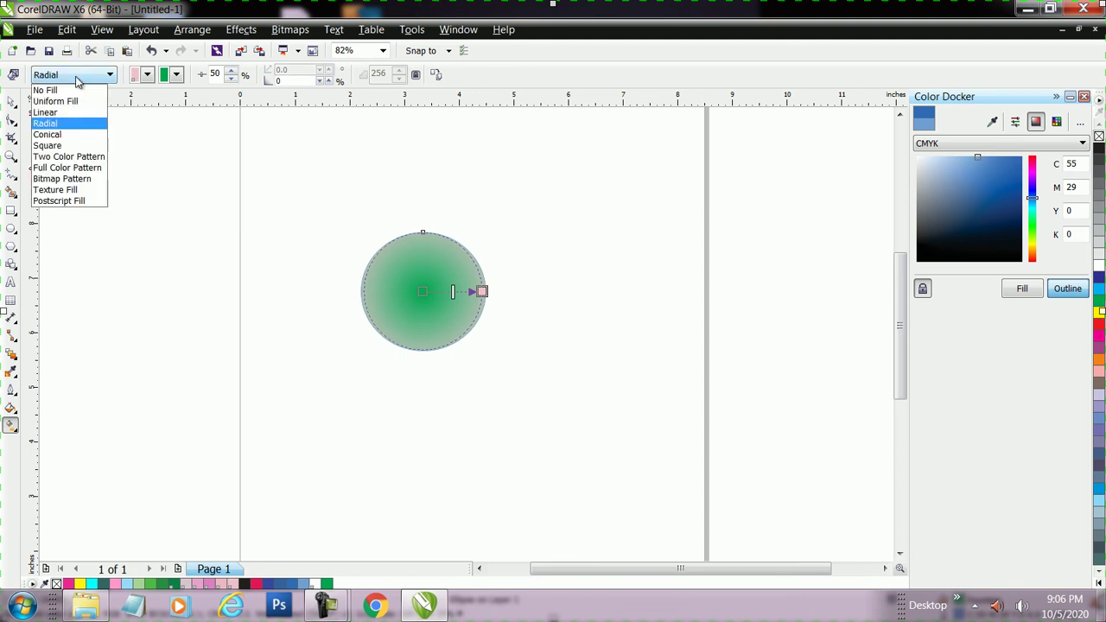
click(82, 135)
click(86, 76)
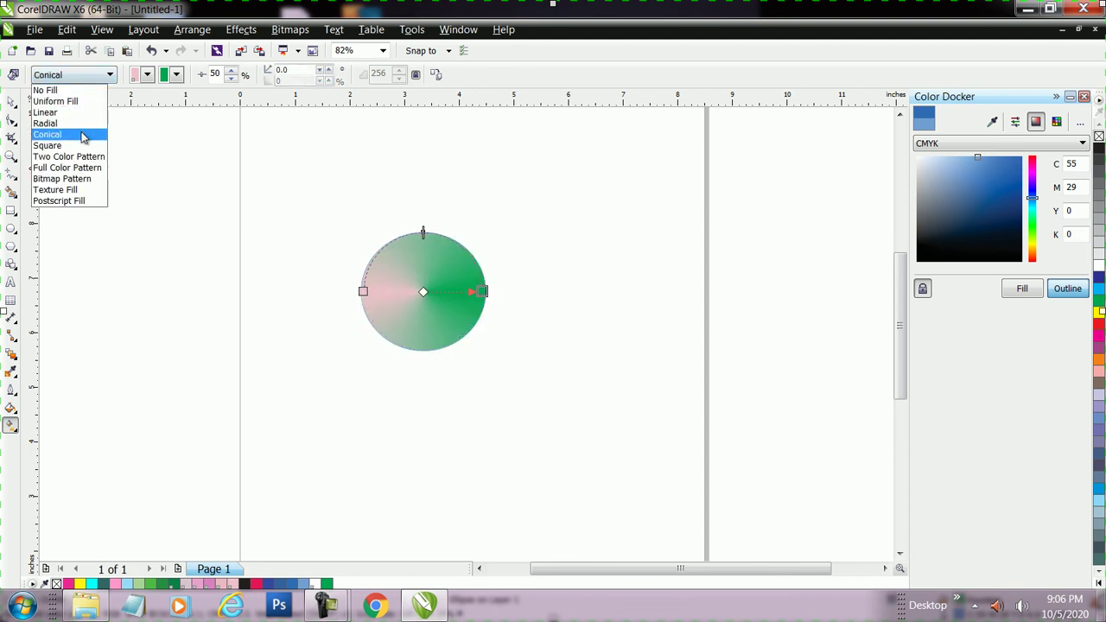
click(82, 145)
Give the ellipse a two-colour brick pattern fill with red as the front colour
click(83, 76)
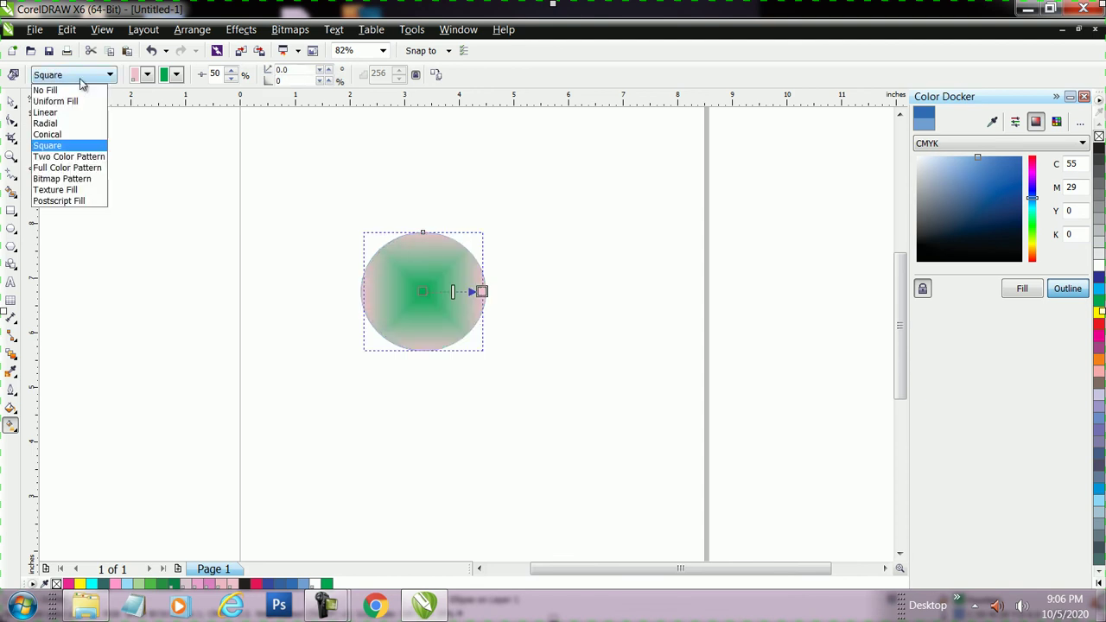
click(83, 157)
click(148, 75)
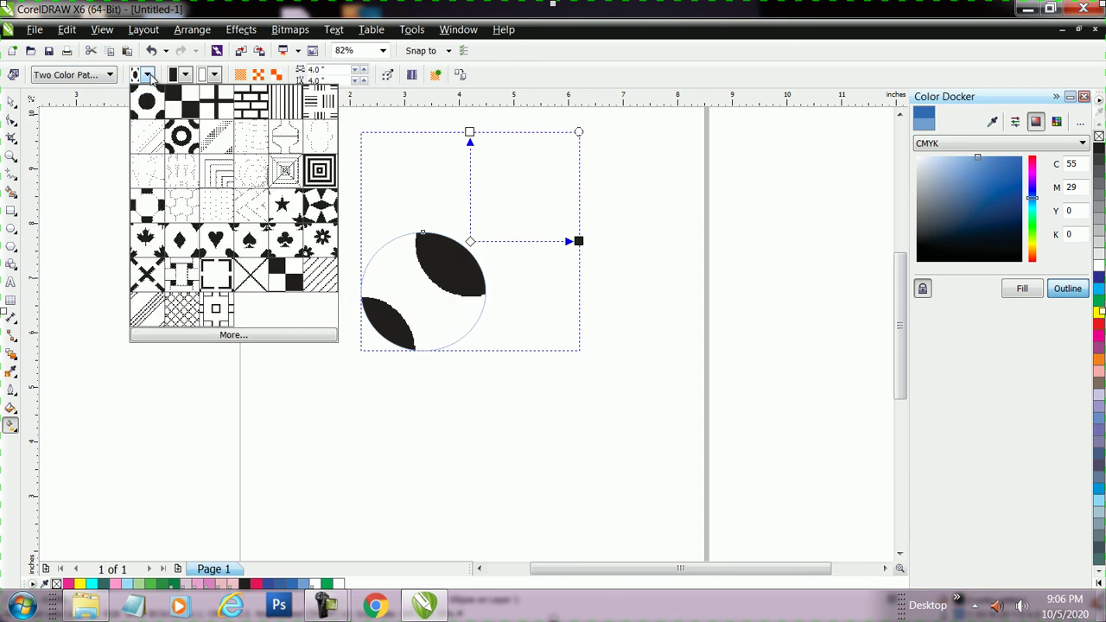
click(246, 110)
click(184, 75)
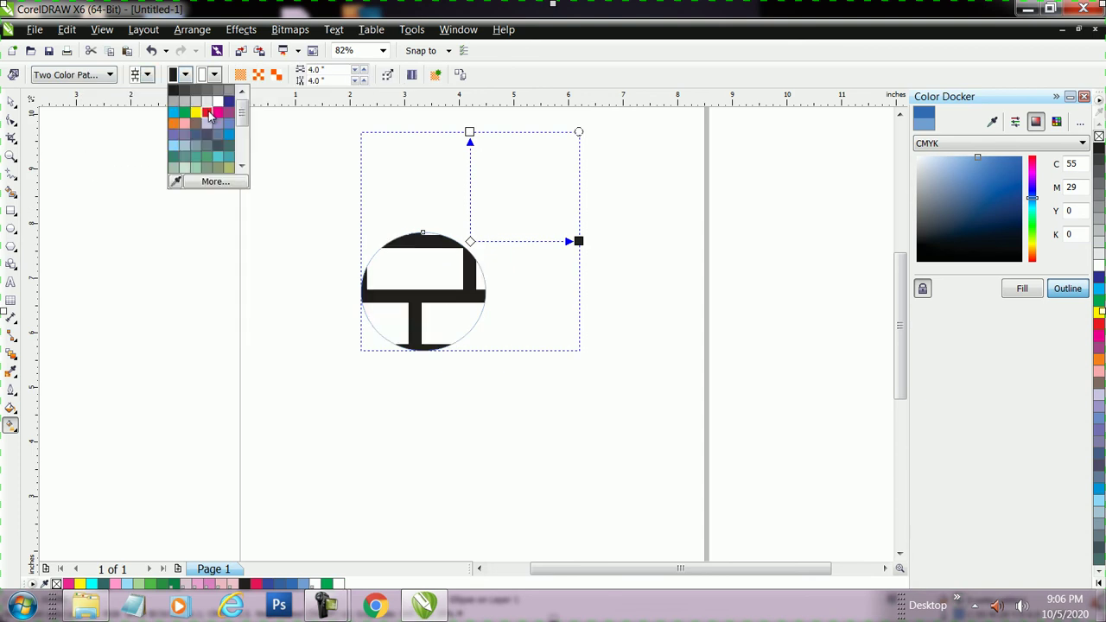
click(206, 101)
Make the brick pattern's back colour yellow and reduce its tiles to 2.0 by 2.0 inches
click(214, 75)
click(214, 75)
click(214, 75)
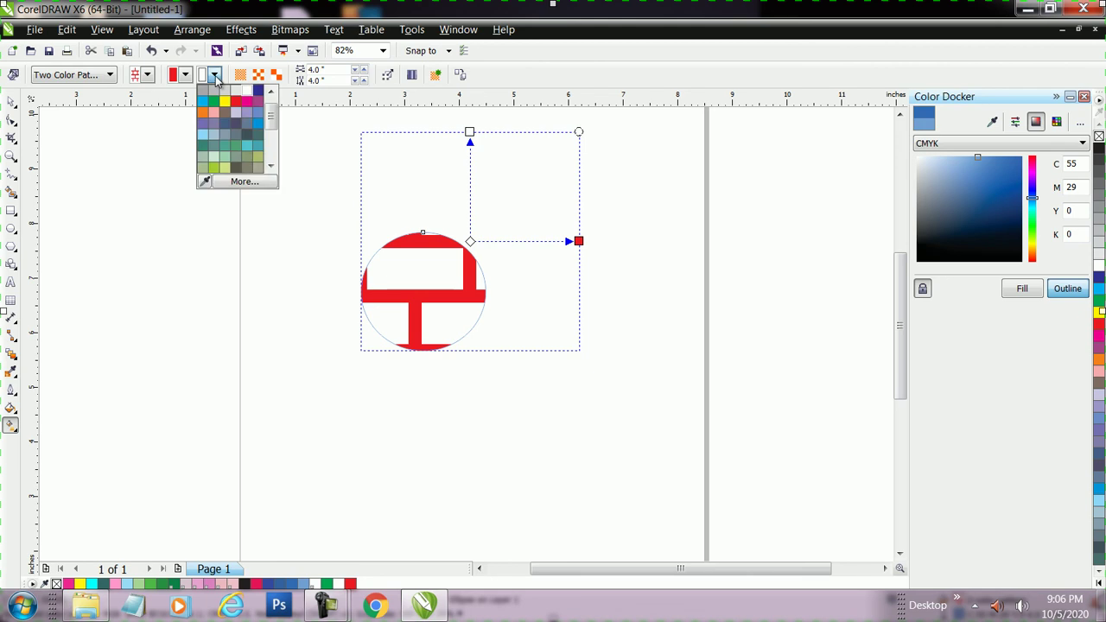
click(226, 102)
click(240, 74)
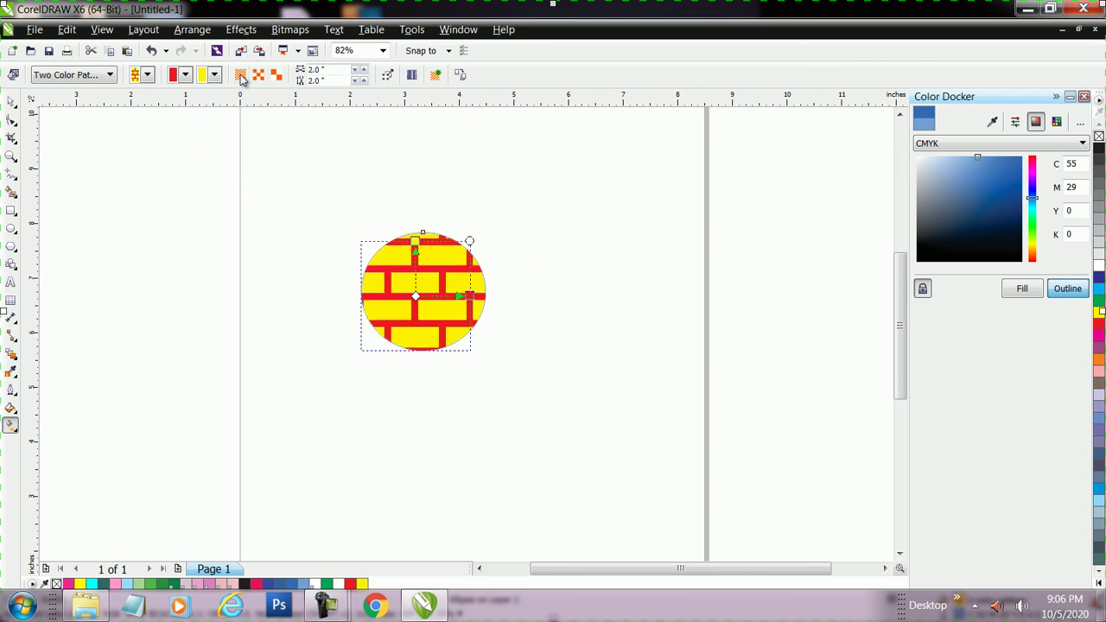
Switch the ellipse to a full-colour pattern, choosing the brown design with blue and yellow flowers at the small tile size
click(111, 75)
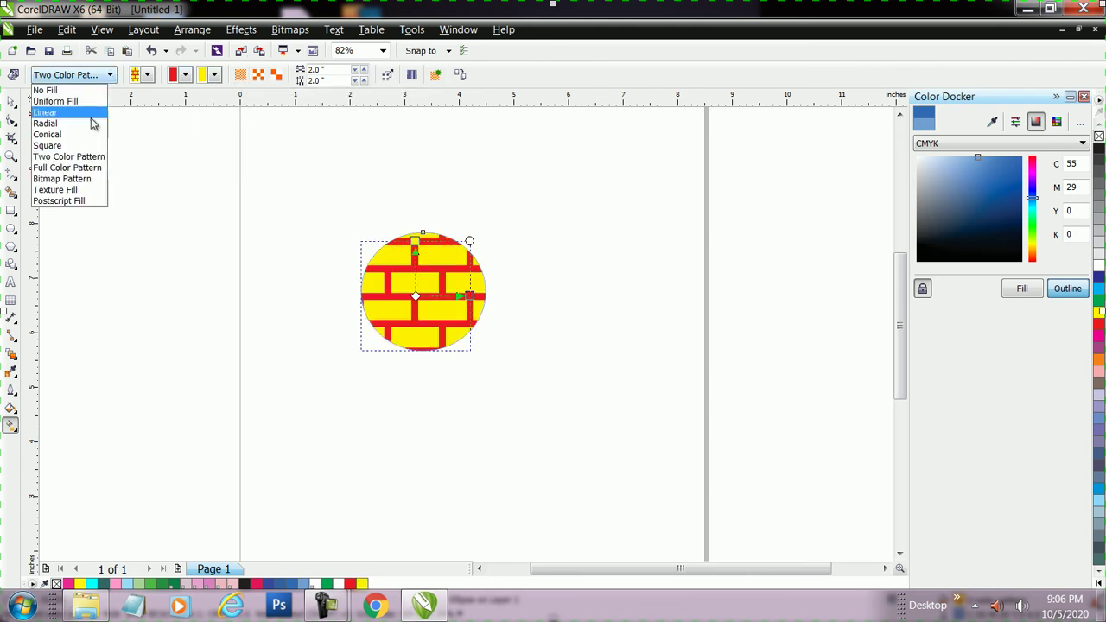
click(92, 166)
click(147, 75)
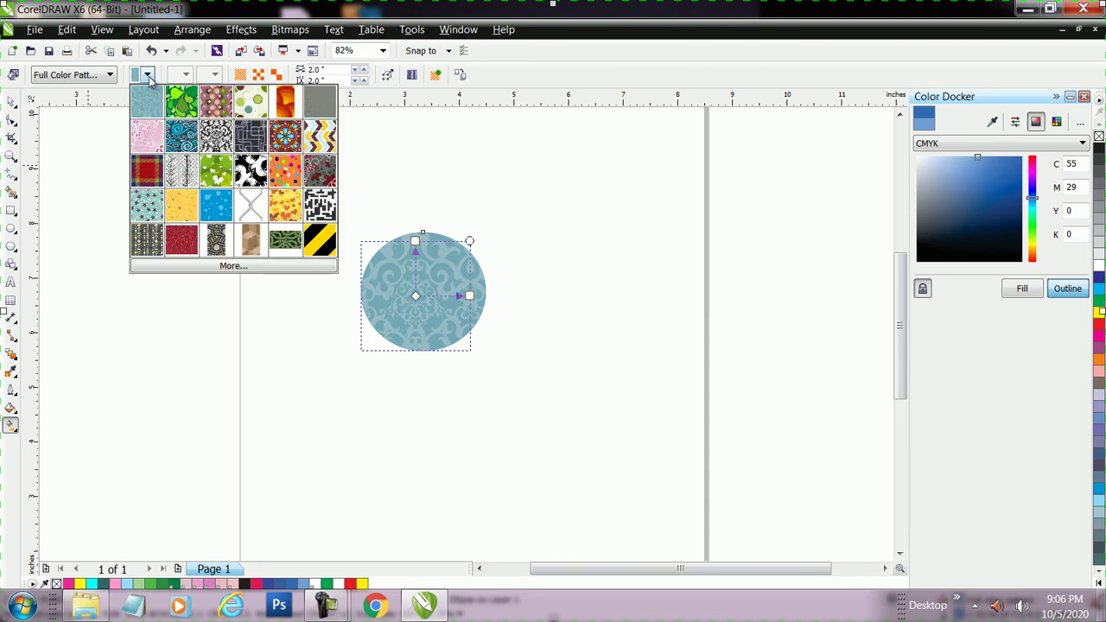
click(287, 145)
click(117, 95)
click(241, 75)
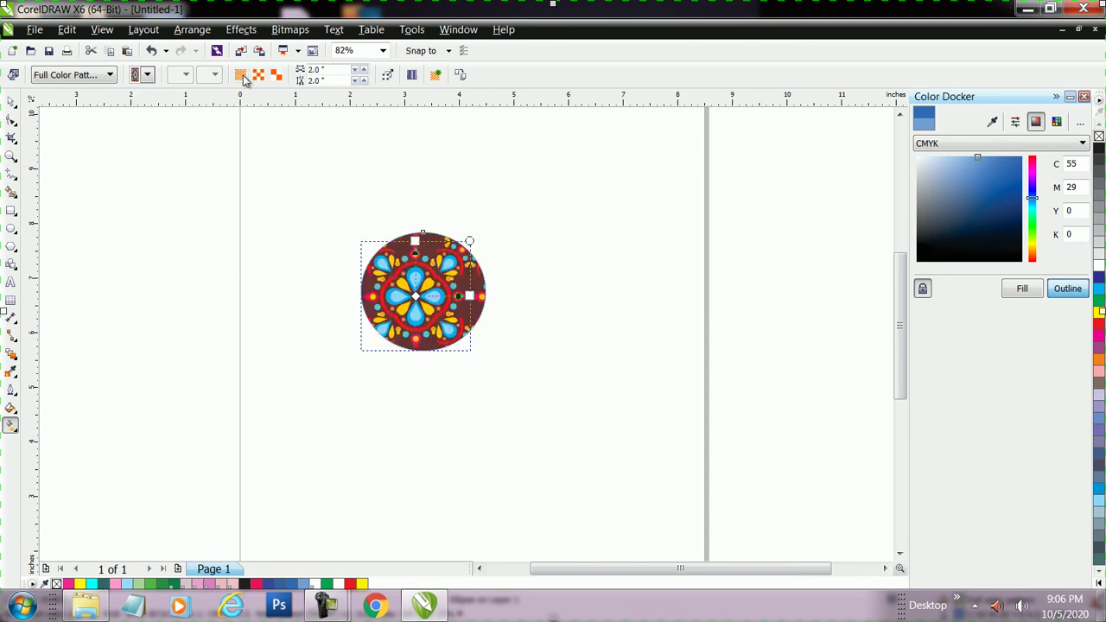
Switch the ellipse to a bitmap pattern and choose the red and black woven stripe sample
click(110, 76)
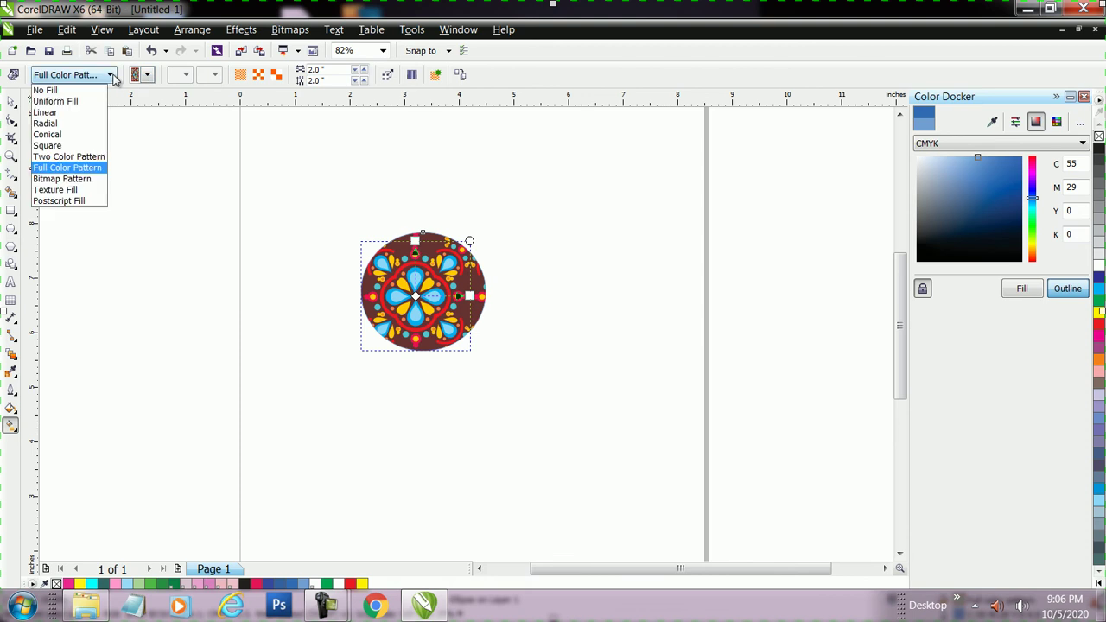
click(84, 178)
click(147, 75)
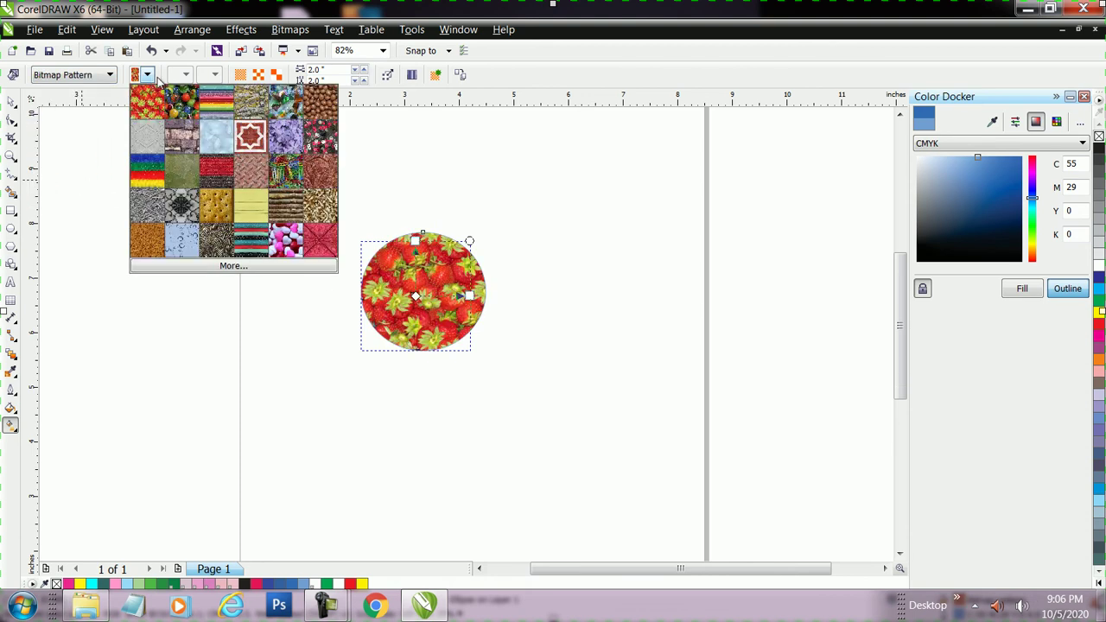
click(216, 173)
Switch the ellipse's fill to a texture fill and replace that with a PostScript fill
click(109, 75)
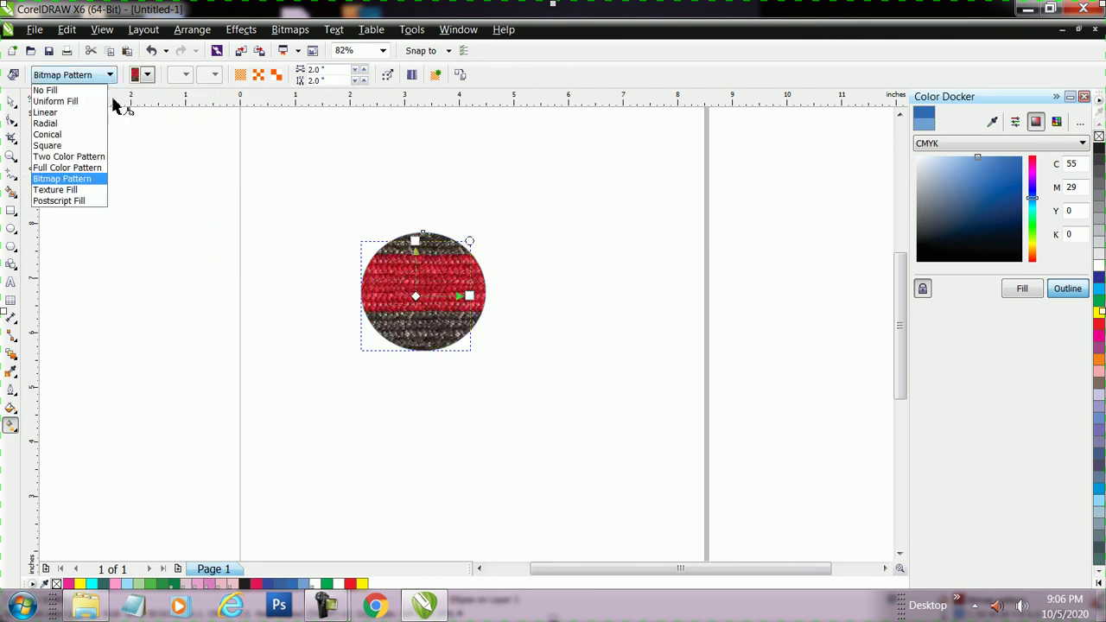
click(91, 188)
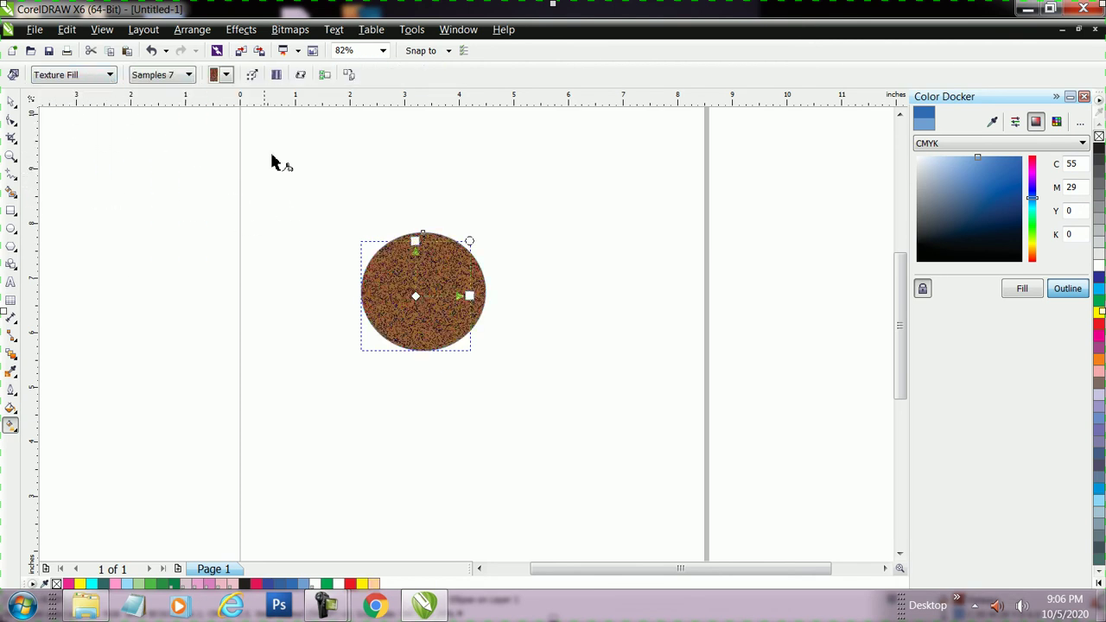
click(90, 76)
click(78, 203)
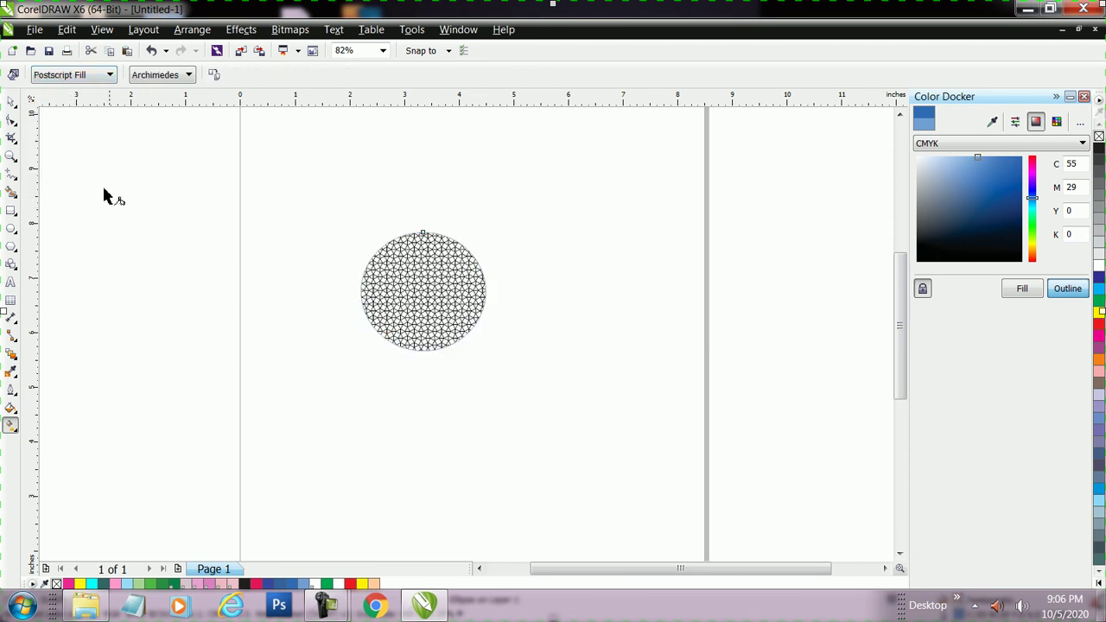
Try several PostScript patterns on the ellipse, including ColorFishscale and Craters, and settle on DNA
click(188, 75)
click(168, 157)
click(162, 74)
click(168, 212)
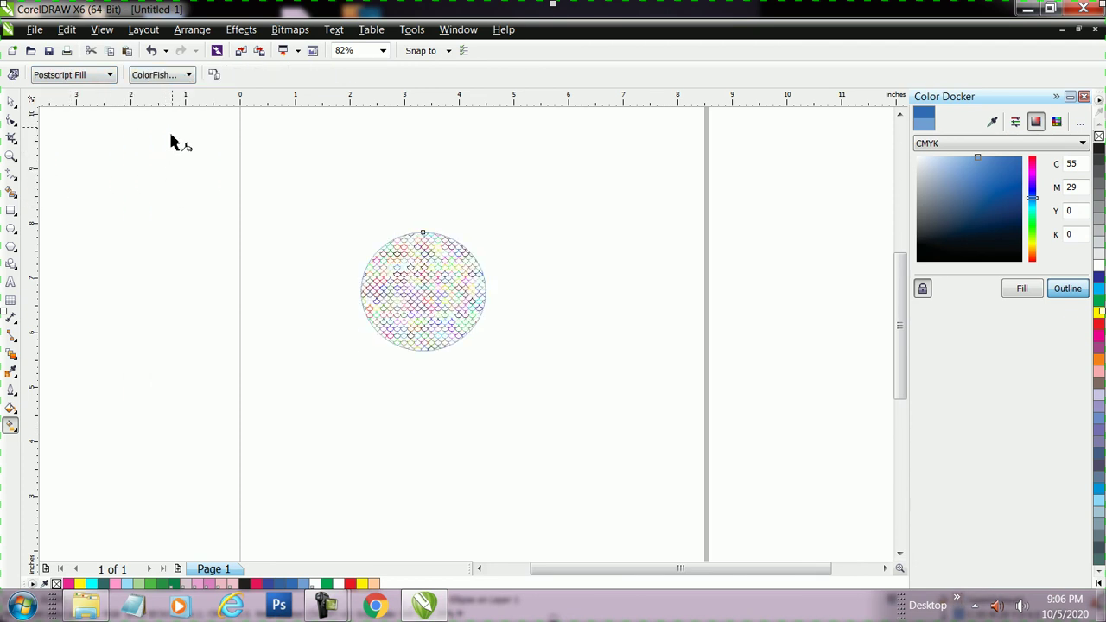
click(177, 75)
click(165, 285)
click(171, 75)
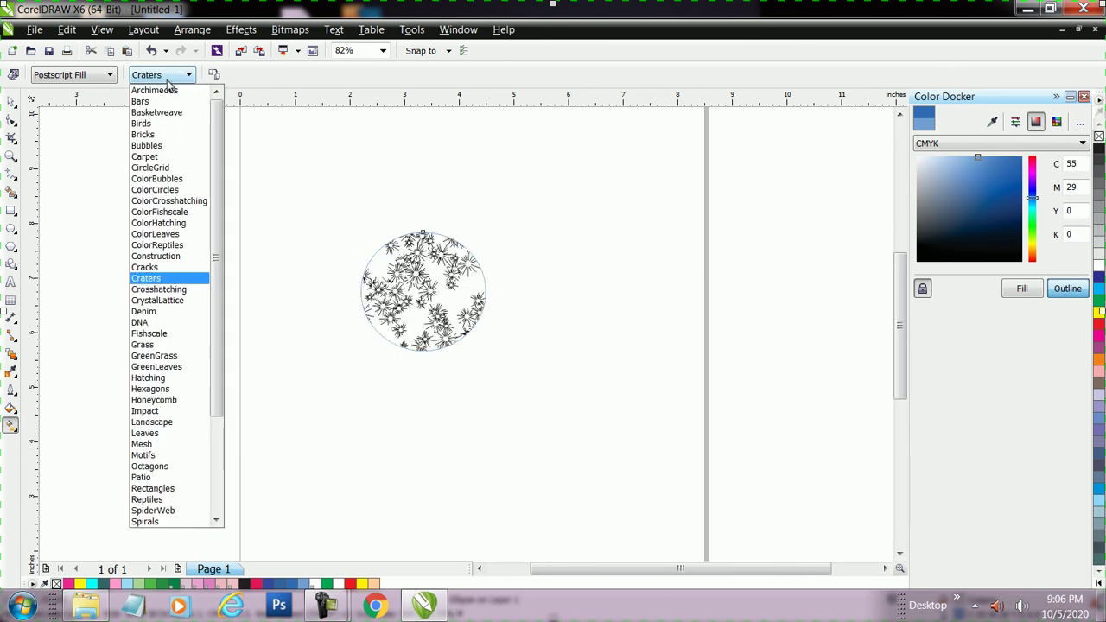
click(152, 322)
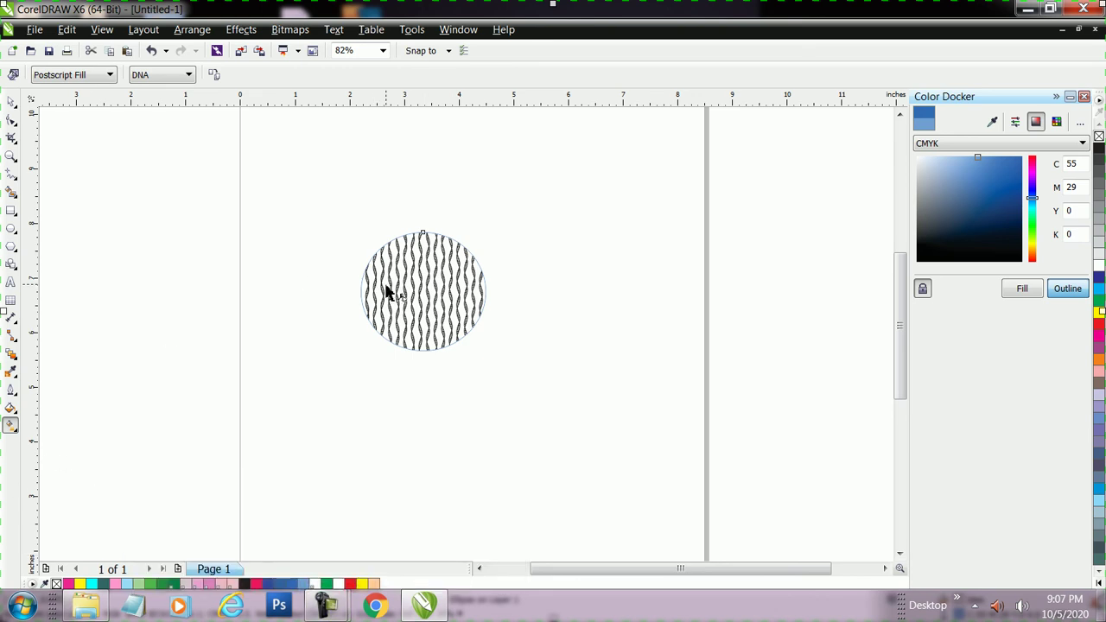
Enlarge the ellipse to about 3.9 by 3.7 inches (170%) and remove its fill
click(10, 101)
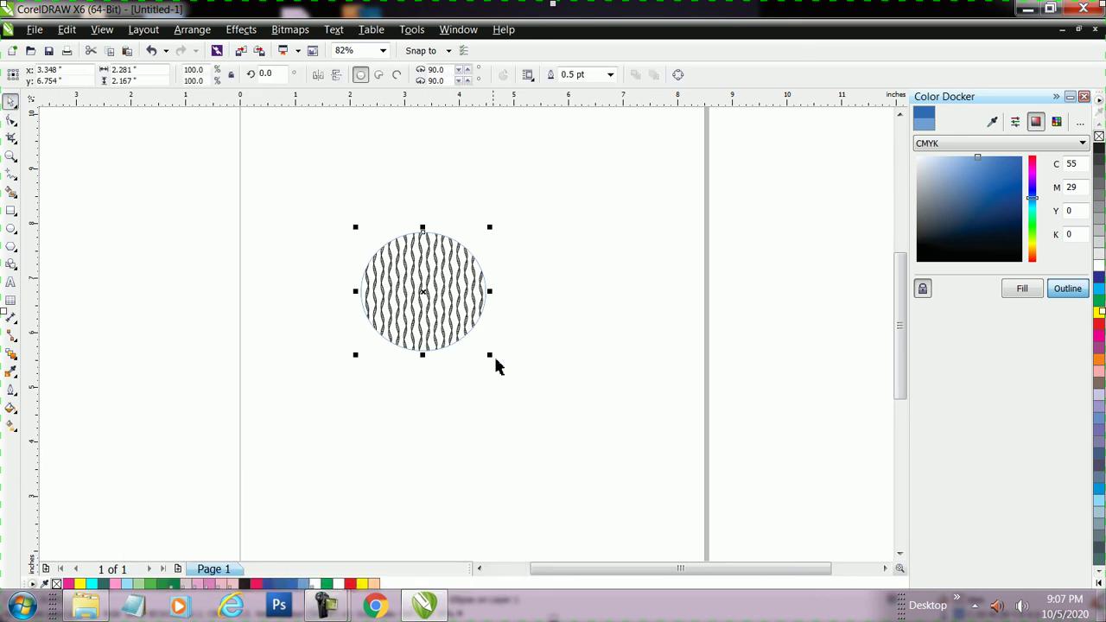
drag(491, 355, 579, 440)
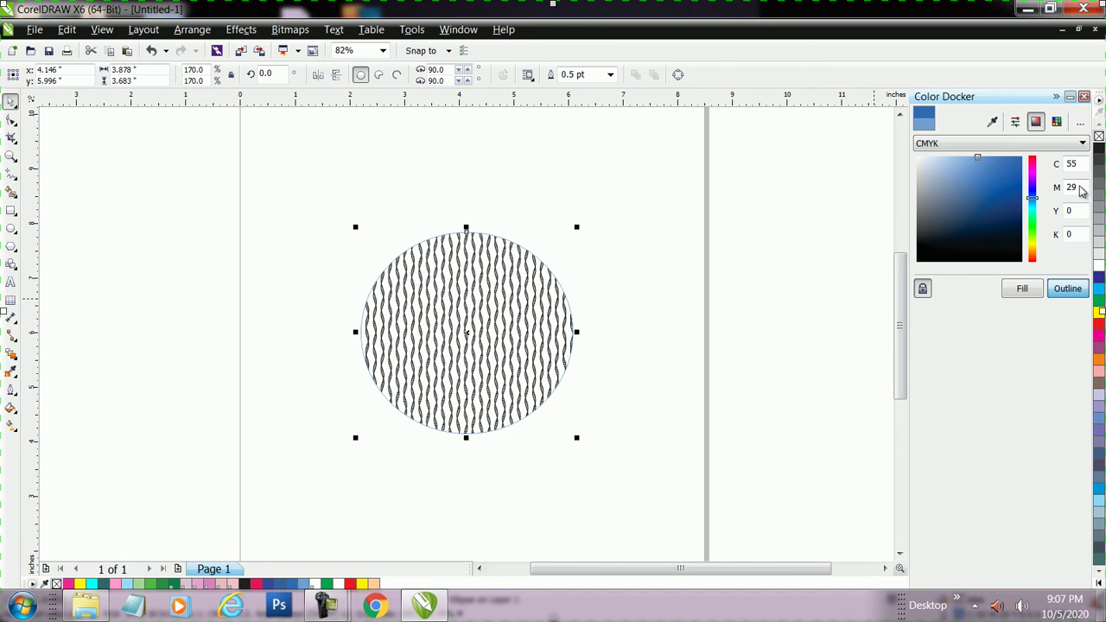
click(1097, 136)
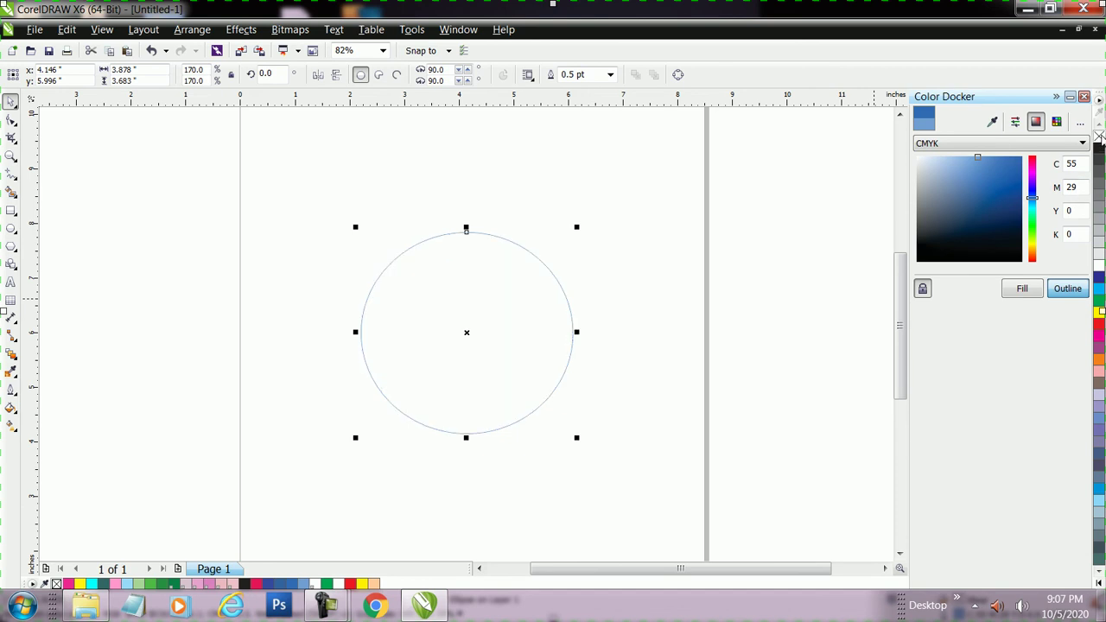
Apply a mesh fill to the ellipse with a grid of 4 columns and 4 rows
click(19, 430)
click(55, 446)
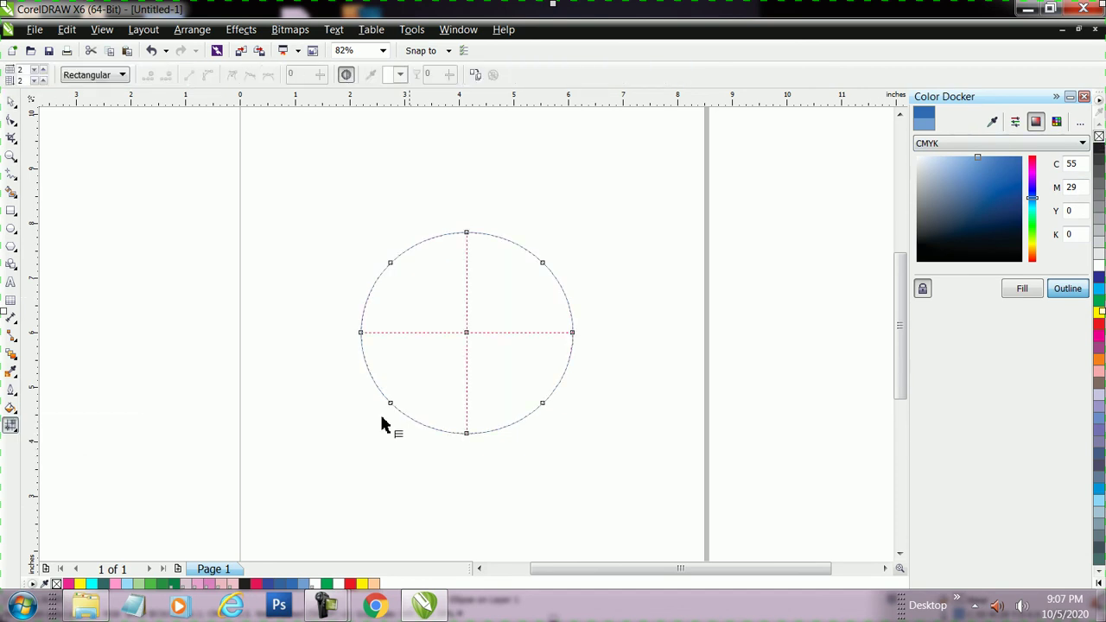
click(39, 70)
click(41, 70)
click(41, 77)
click(41, 78)
Colour the ellipse's upper-left mesh nodes magenta and its upper-right nodes medium blue
drag(466, 324, 483, 316)
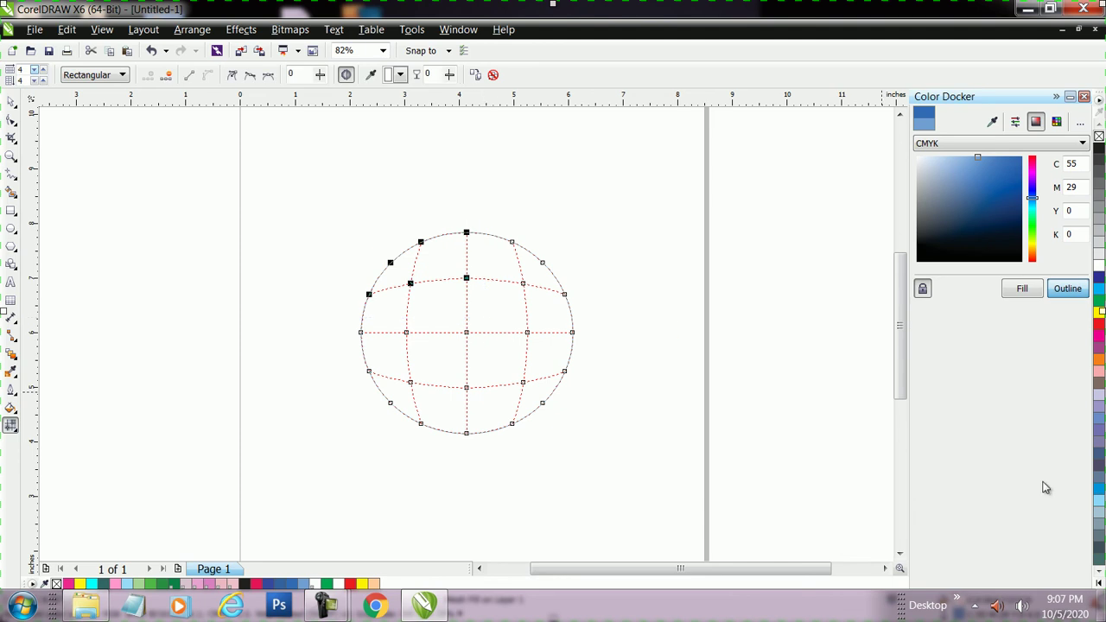
click(1100, 339)
drag(497, 260, 601, 367)
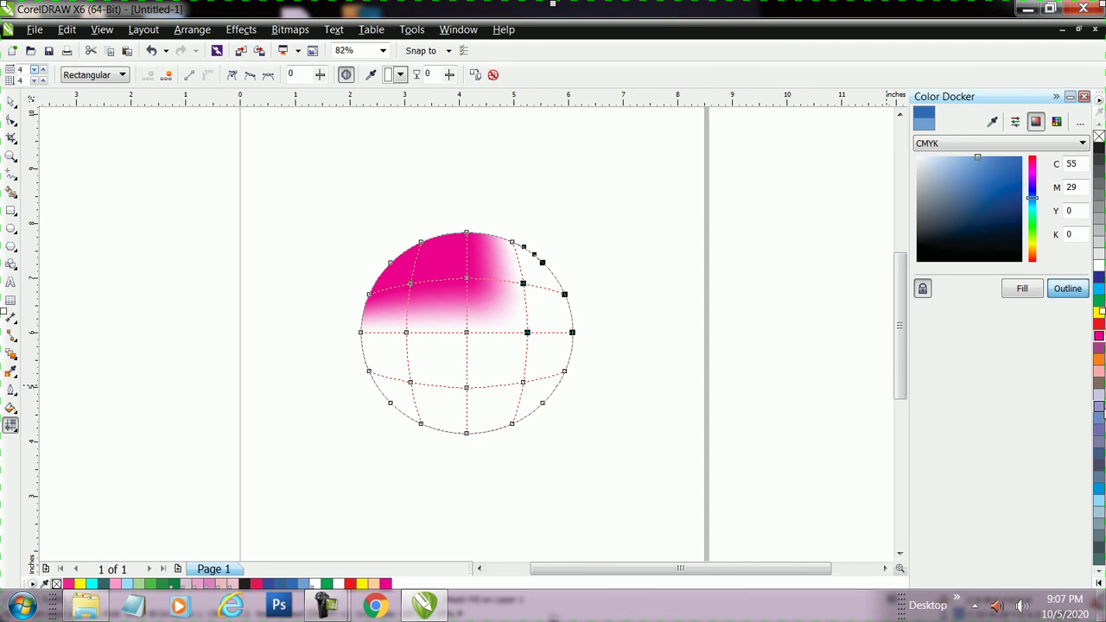
click(1100, 418)
Colour the ellipse's central mesh nodes yellow and its lower-left nodes light blue
drag(476, 383, 480, 390)
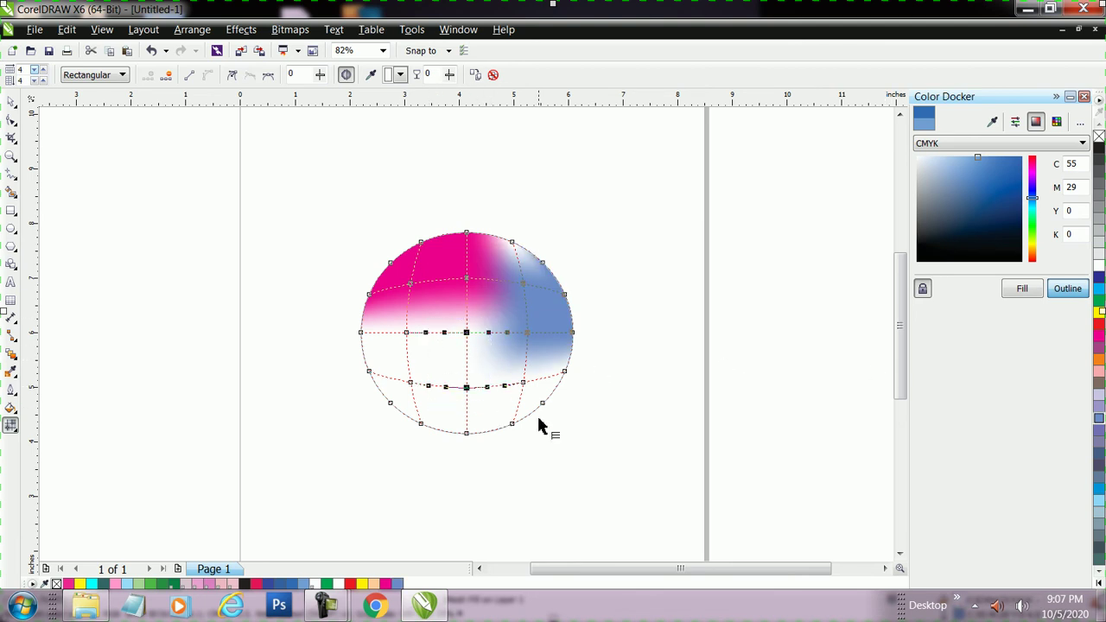
click(1098, 312)
drag(355, 341, 432, 422)
click(1100, 501)
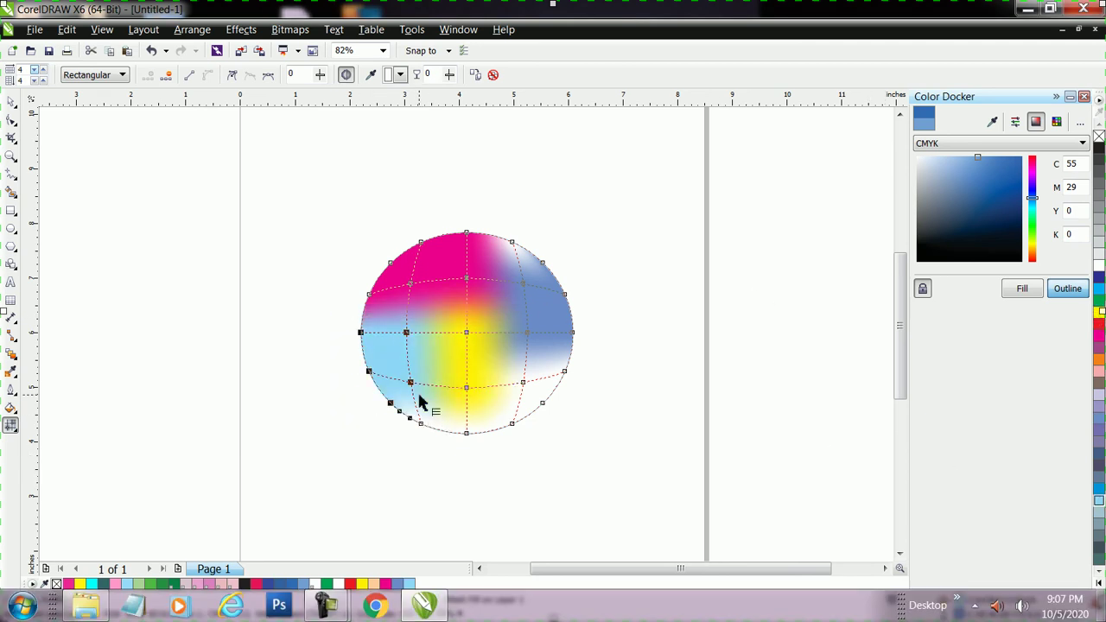
Colour the ellipse's lower-right mesh nodes cyan
drag(582, 439, 584, 440)
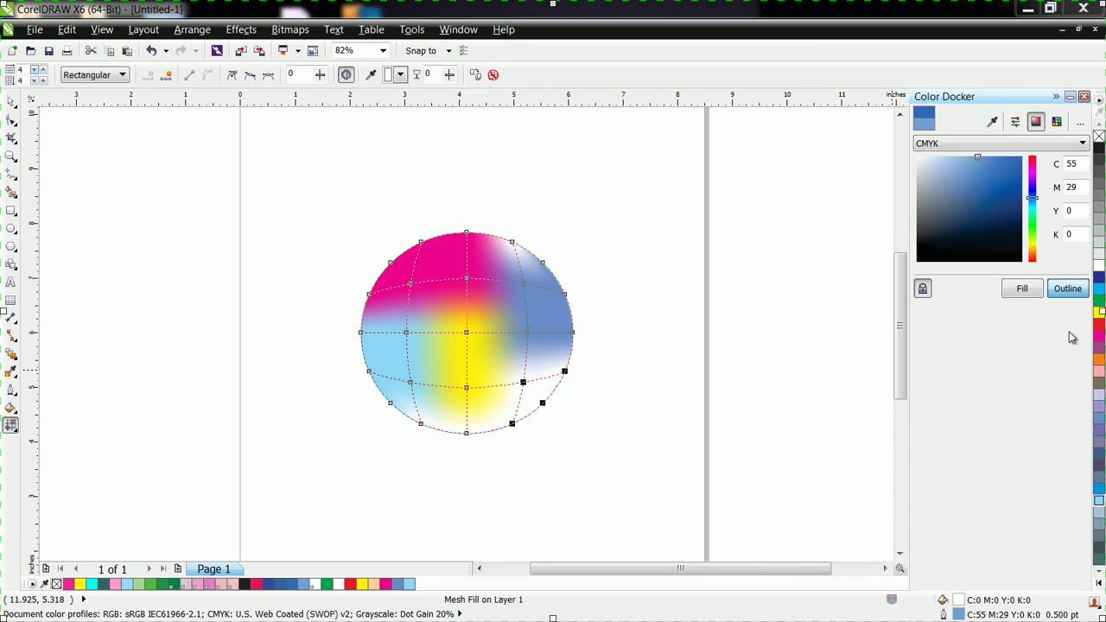
click(1099, 294)
click(1099, 584)
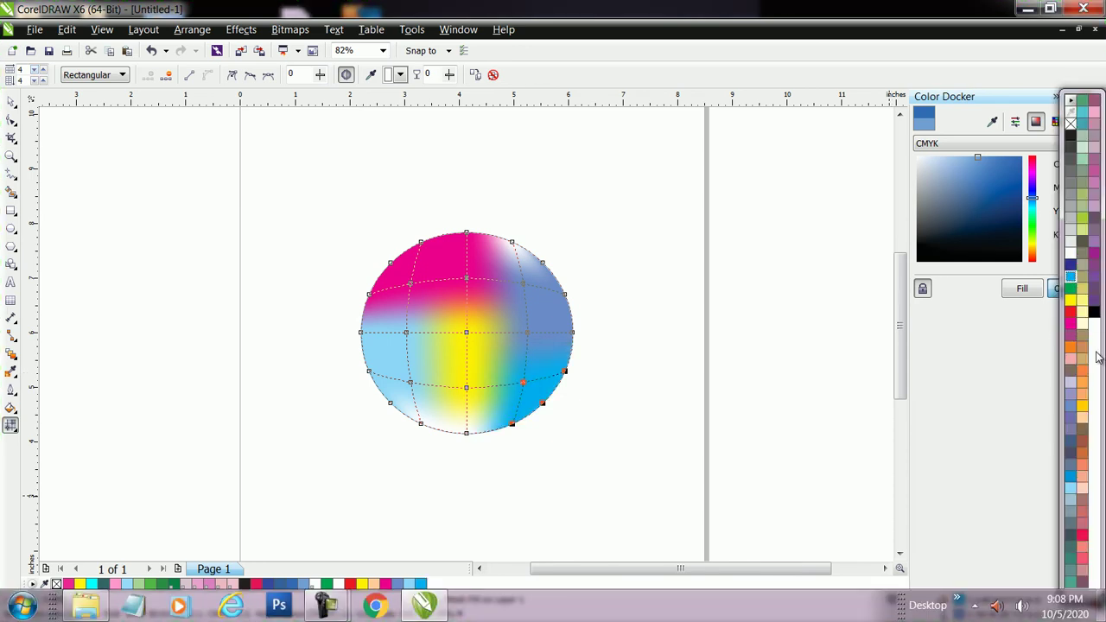
Colour the ellipse's bottom-centre mesh nodes greyish purple and the nodes along its lower-left edge peach
drag(424, 373, 496, 460)
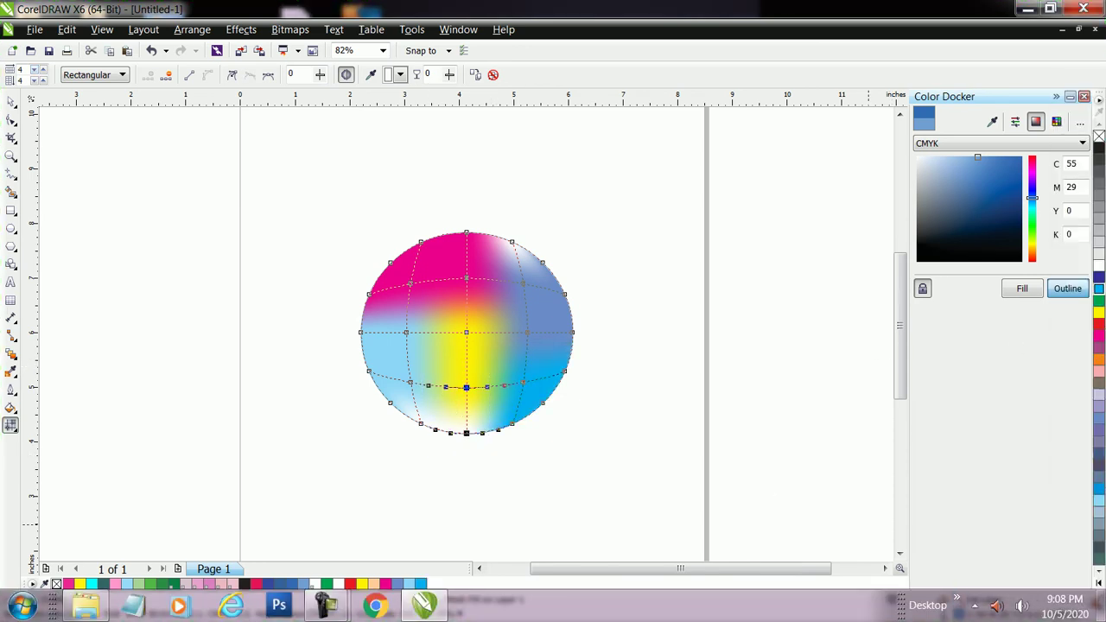
click(1099, 584)
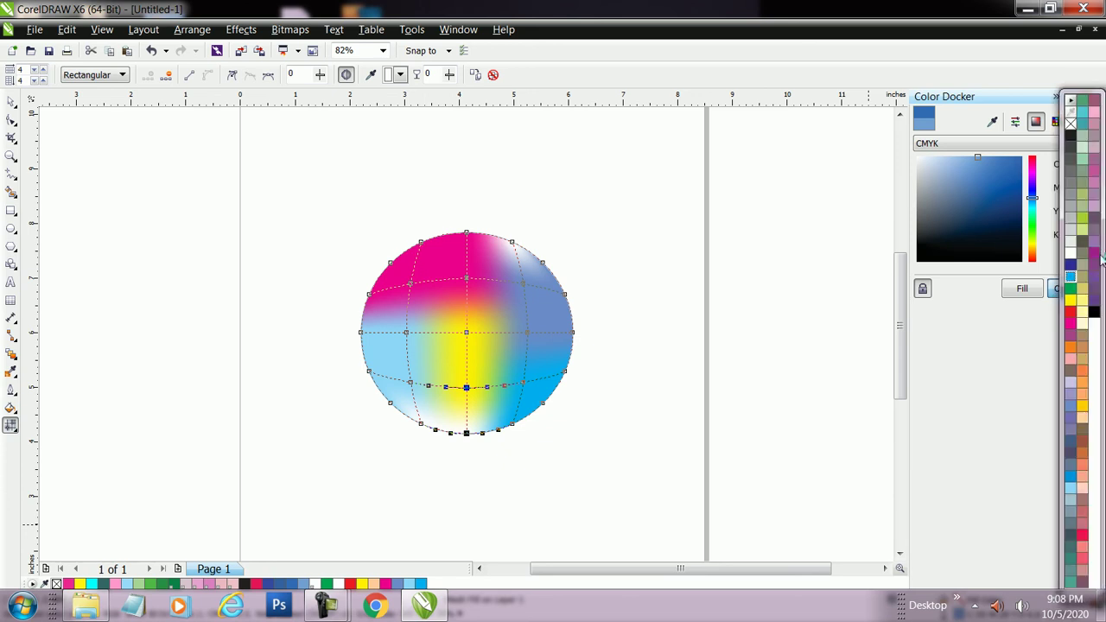
click(1093, 227)
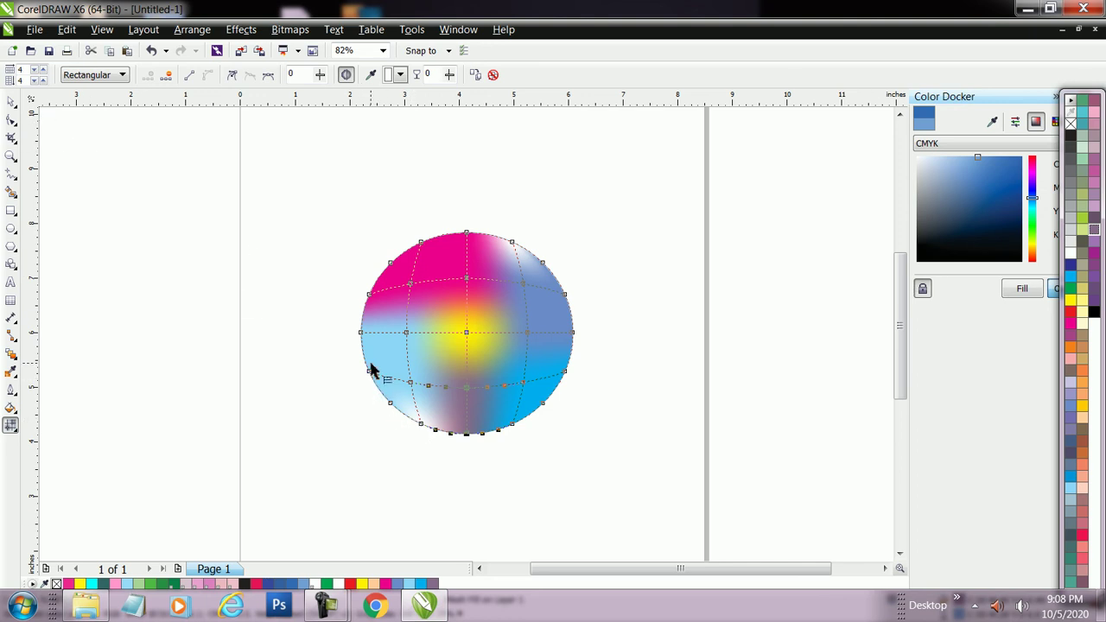
drag(339, 345, 437, 447)
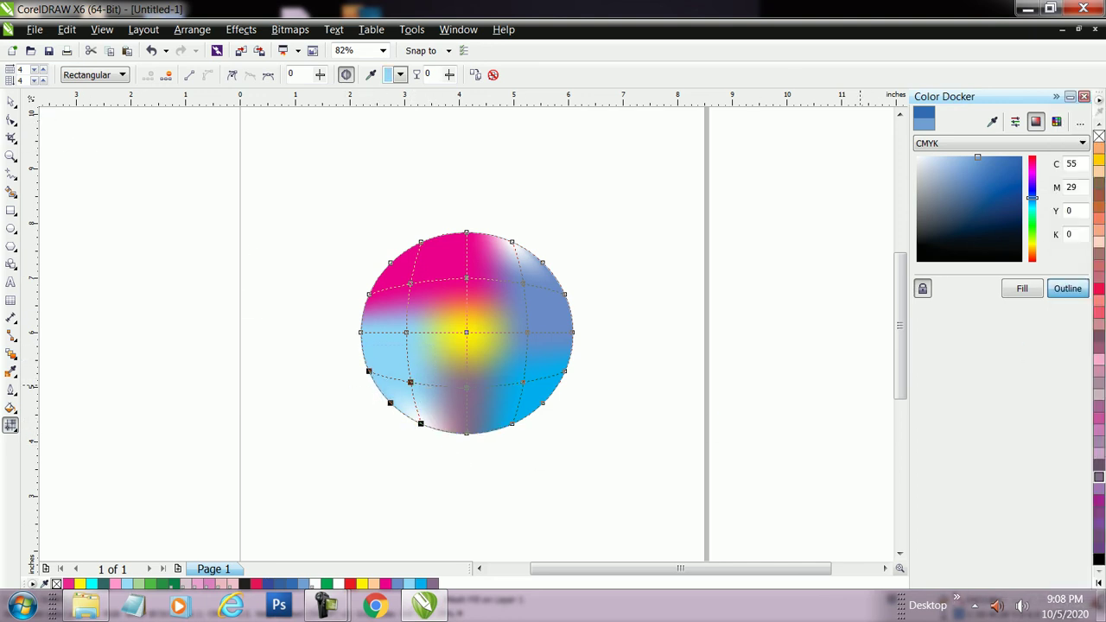
click(1099, 177)
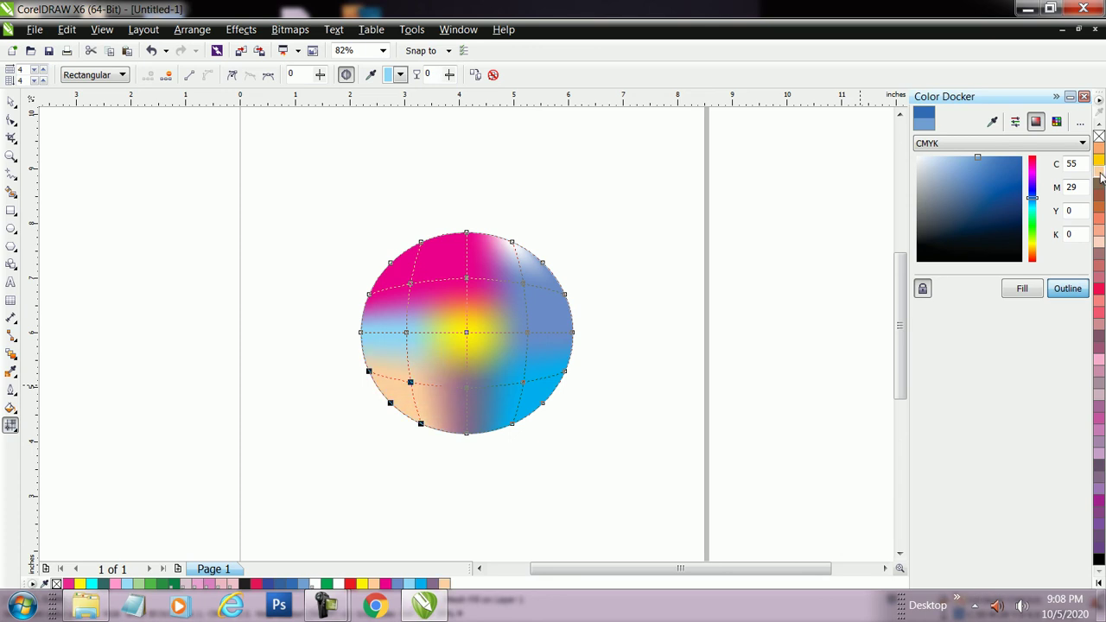
Increase the ellipse's mesh to 6 columns and move the ellipse up and left to about x 2.3, y 7.8 inches
click(43, 69)
click(43, 69)
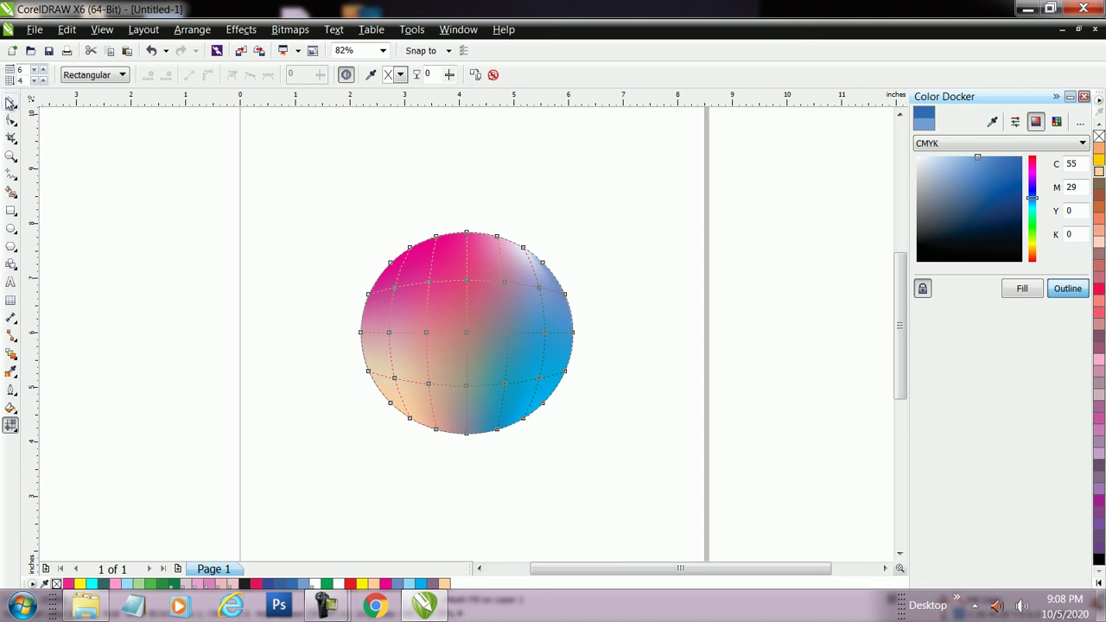
click(11, 102)
drag(469, 335, 369, 234)
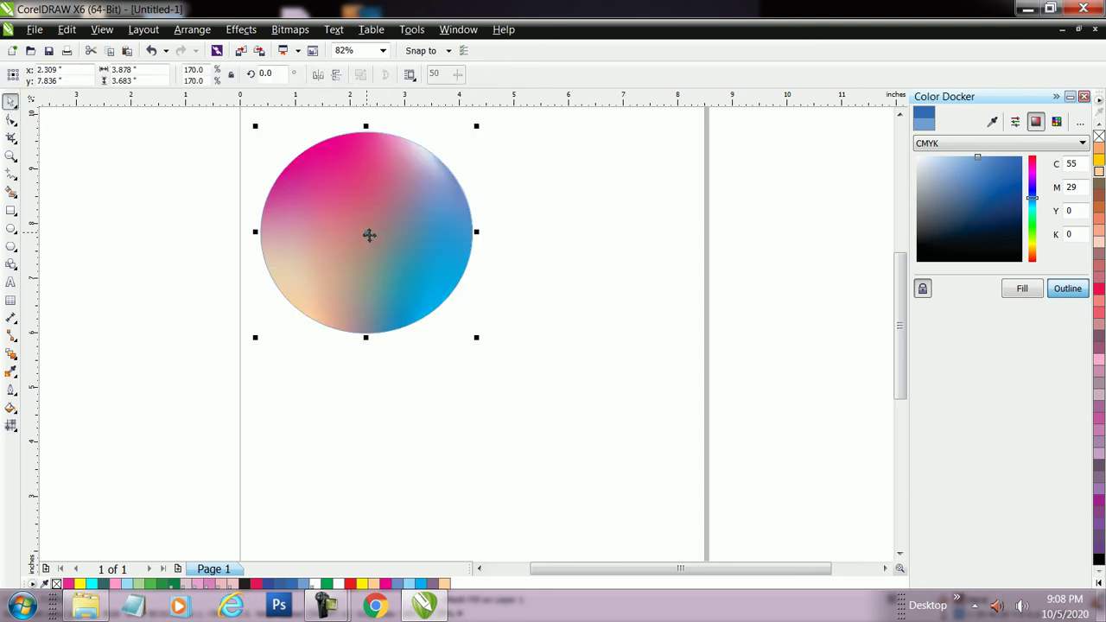
Delete the mesh-filled ellipse and draw a rectangle about 5.1 by 2.5 inches on the upper part of the page
key(Delete)
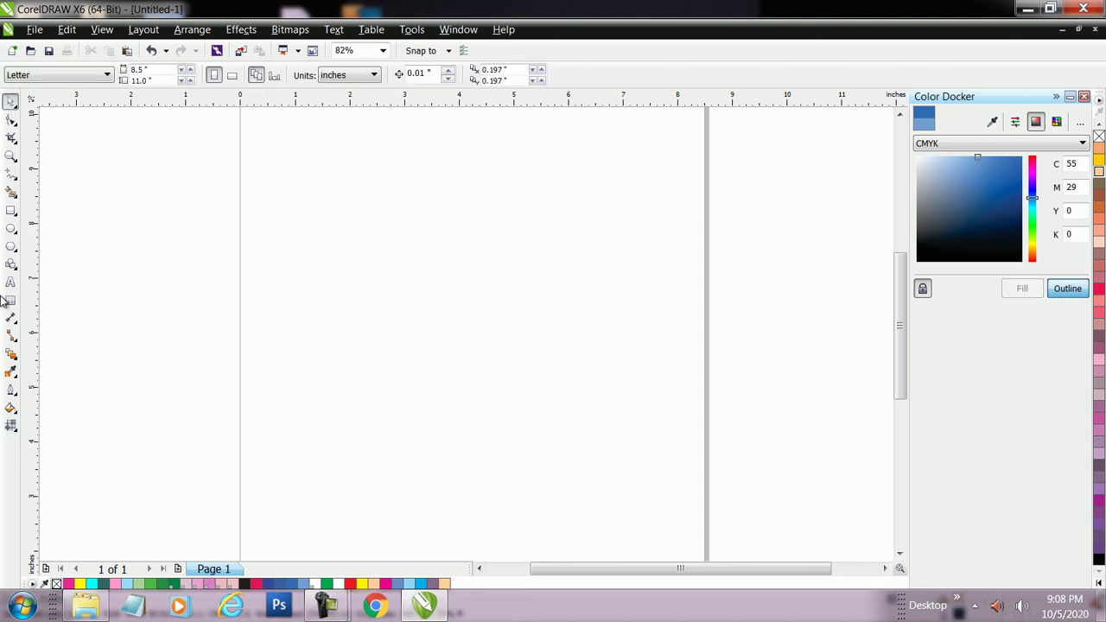
click(11, 212)
drag(332, 205, 609, 342)
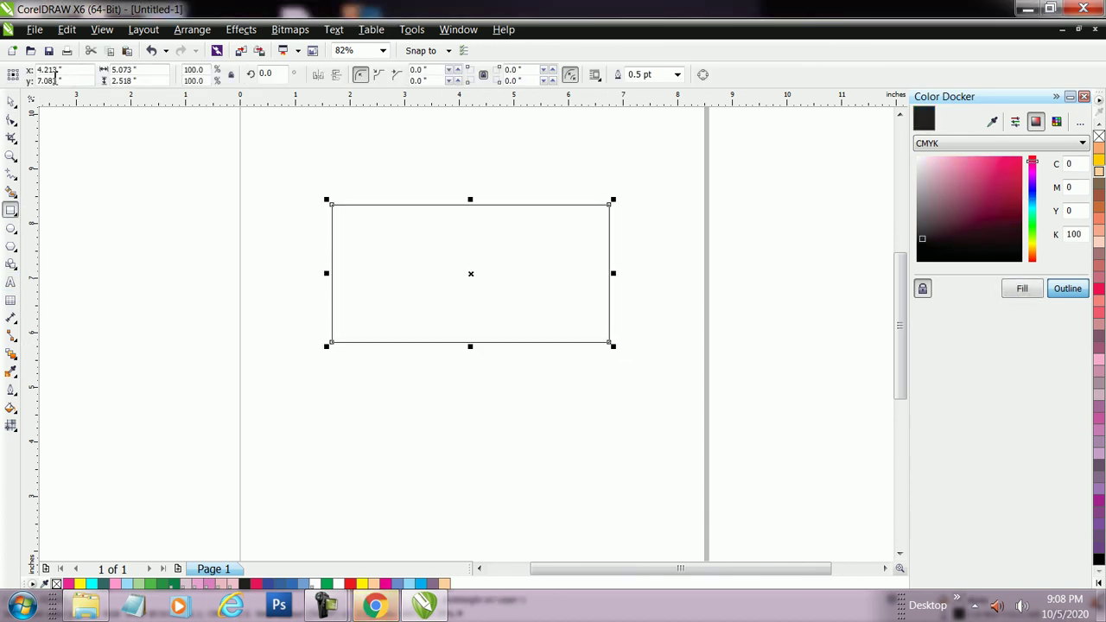
Apply a mesh fill to the rectangle with a grid of 6 columns and 6 rows
click(11, 425)
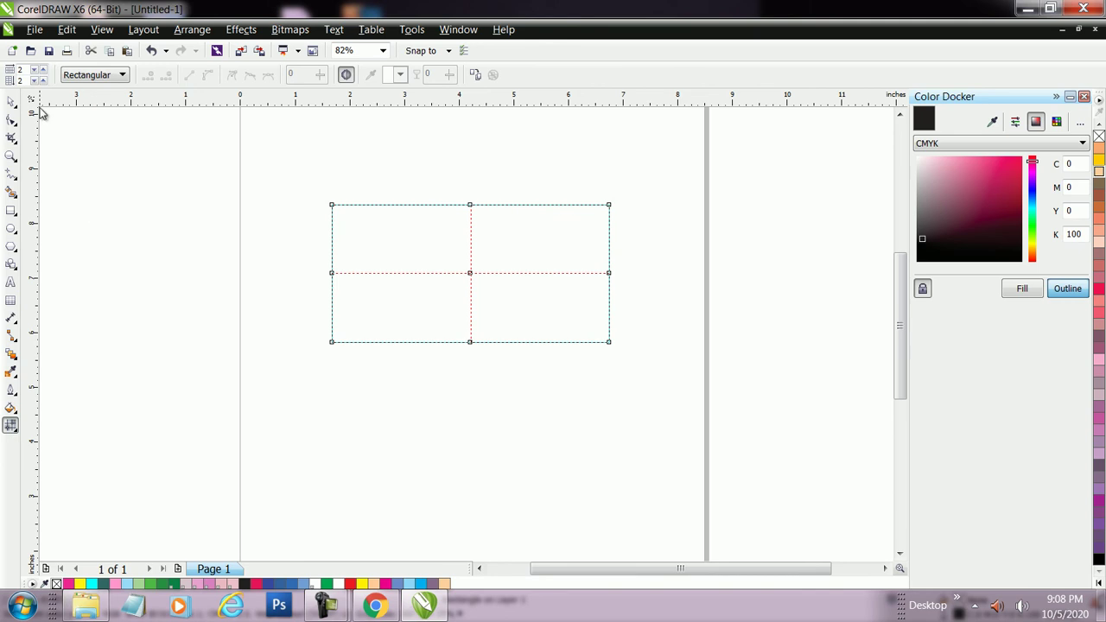
click(42, 69)
click(41, 69)
click(42, 69)
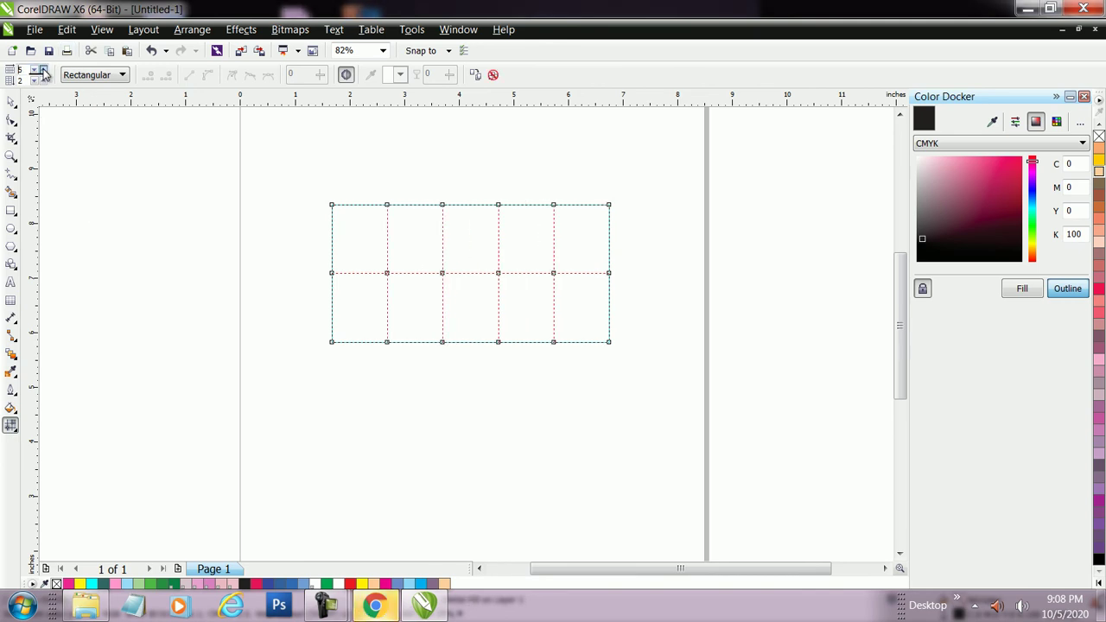
click(41, 70)
click(43, 79)
click(43, 78)
click(43, 78)
click(43, 78)
Colour the rectangle's top row of mesh nodes crimson and its second row golden yellow
drag(318, 194, 629, 228)
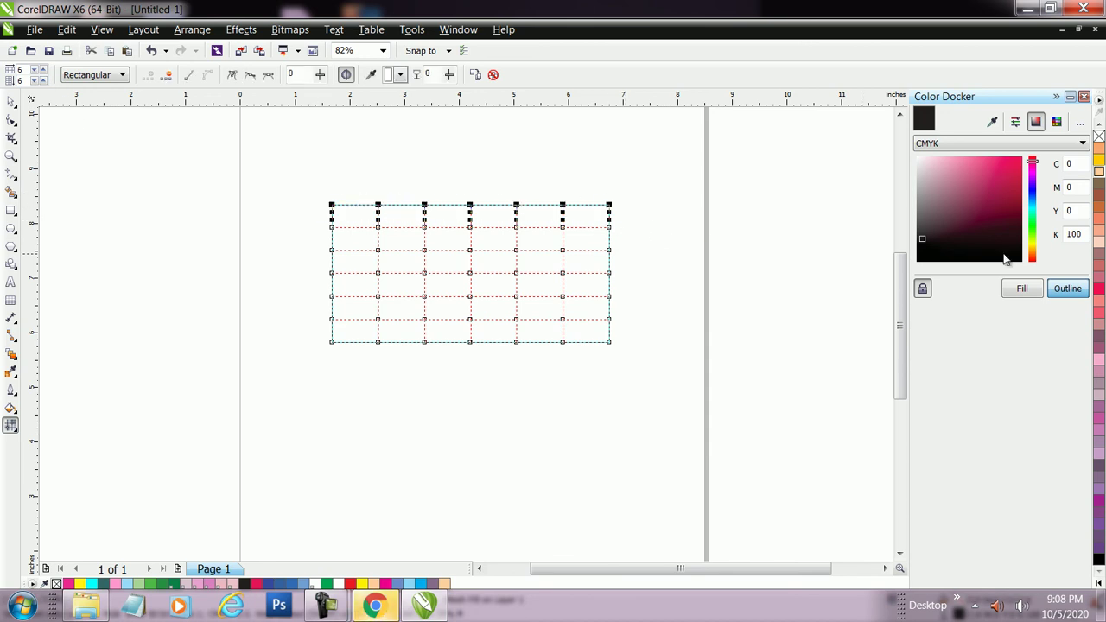
click(1099, 290)
drag(307, 220, 631, 248)
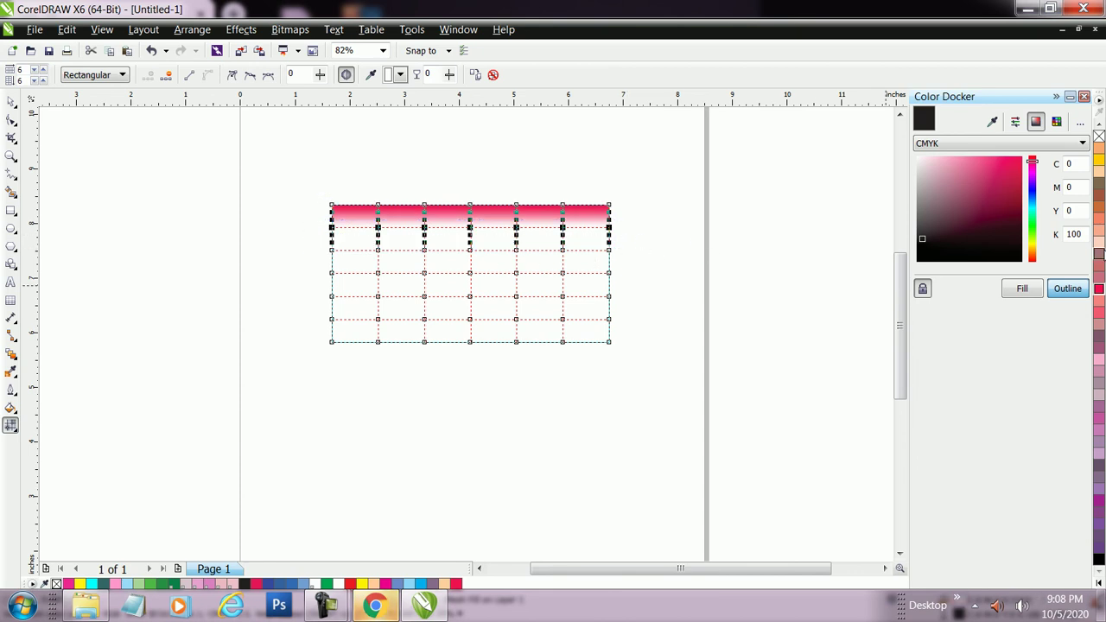
click(1098, 159)
Colour the rectangle's third row of mesh nodes pinkish purple and its fourth row orange
drag(322, 240, 619, 262)
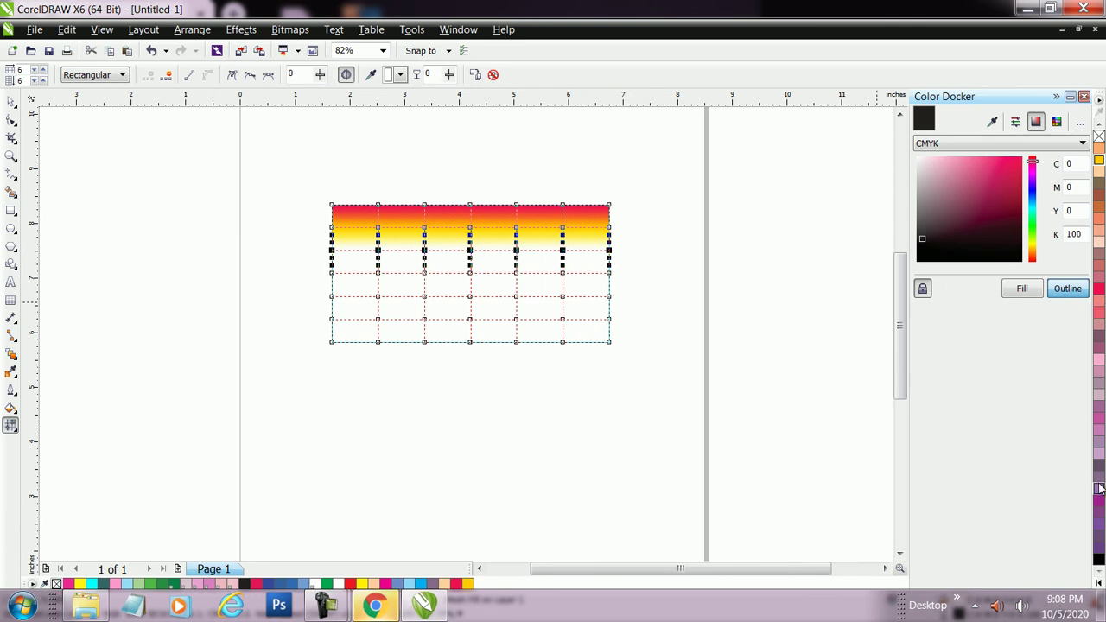
click(1098, 418)
drag(320, 268, 644, 290)
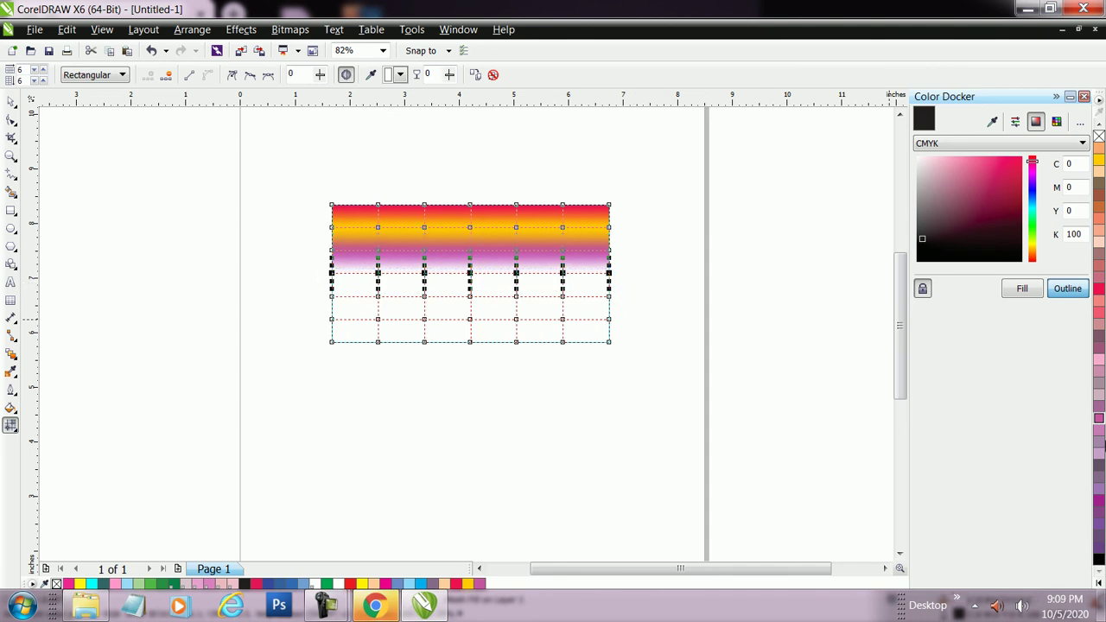
click(1098, 585)
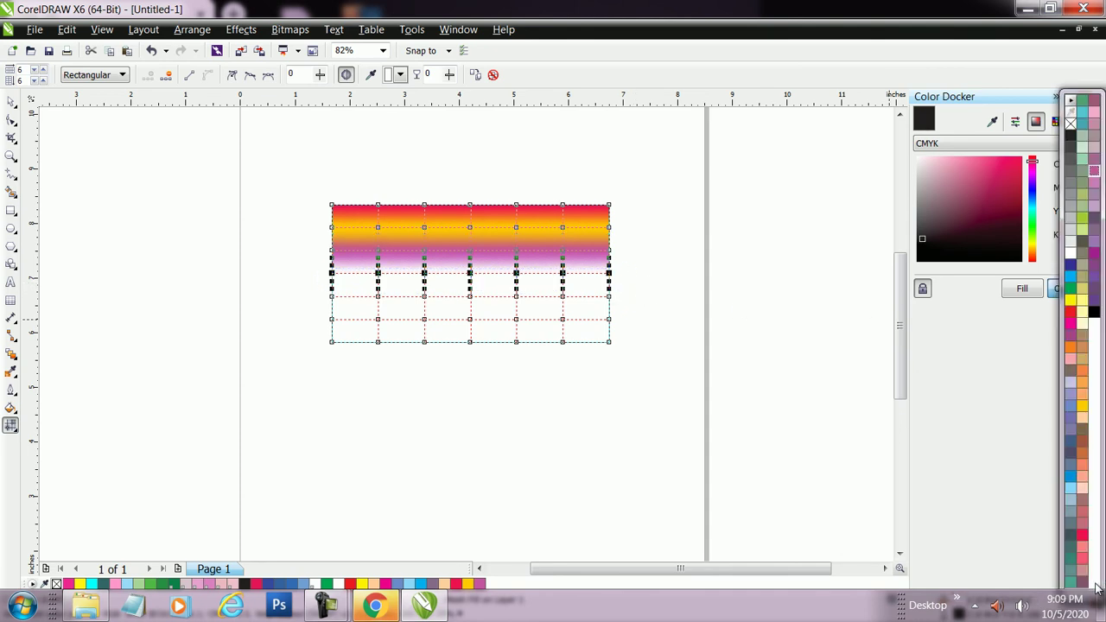
click(1084, 365)
Colour the rectangle's fifth row of mesh nodes blue and its sixth row orange
drag(315, 284, 629, 316)
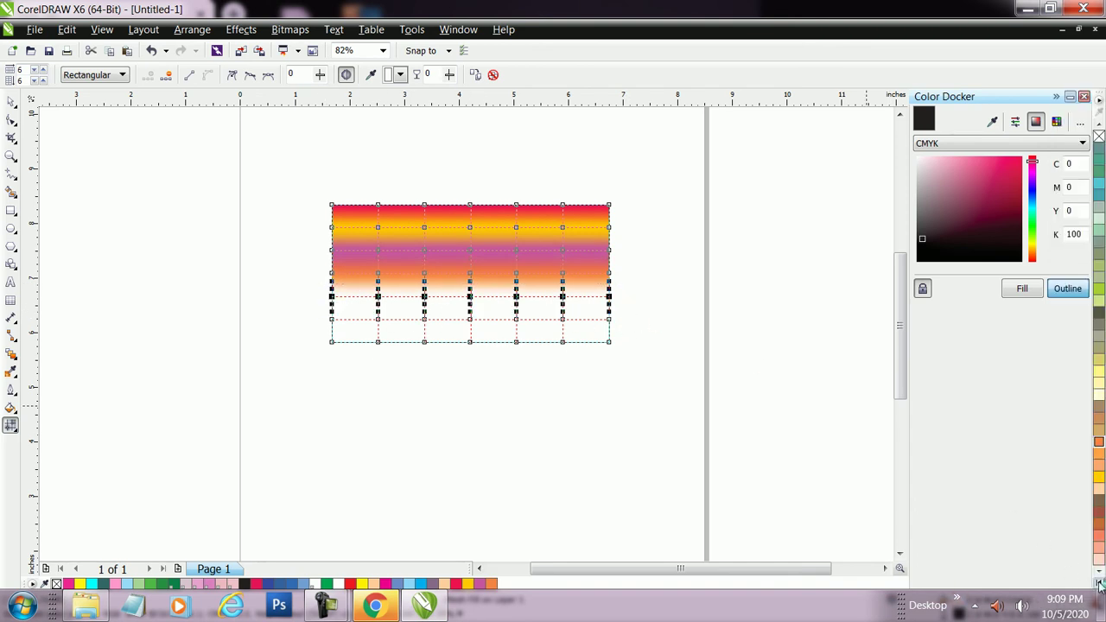
click(1099, 585)
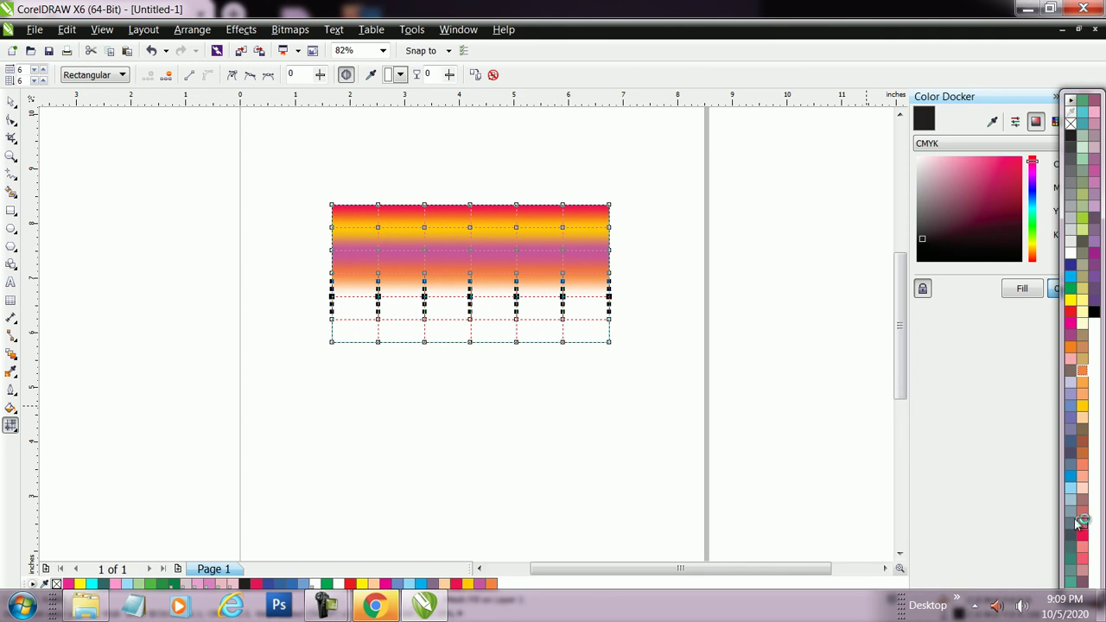
click(1071, 481)
drag(304, 303, 631, 344)
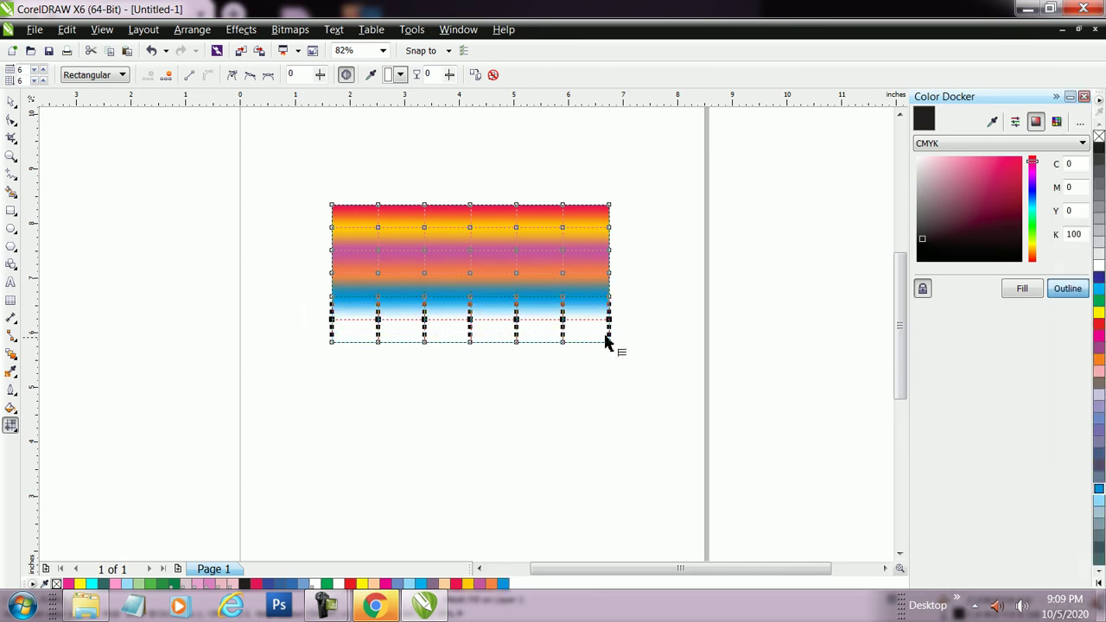
click(1097, 586)
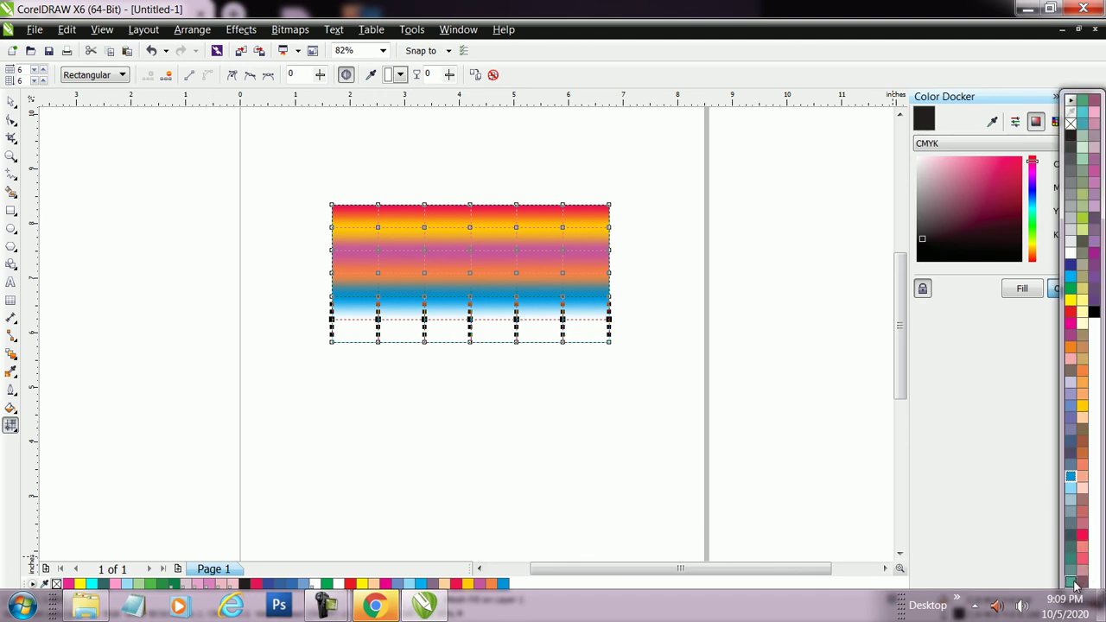
click(1072, 350)
Colour the rectangle's bottom row of mesh nodes purple and leave mesh editing
drag(309, 326, 650, 383)
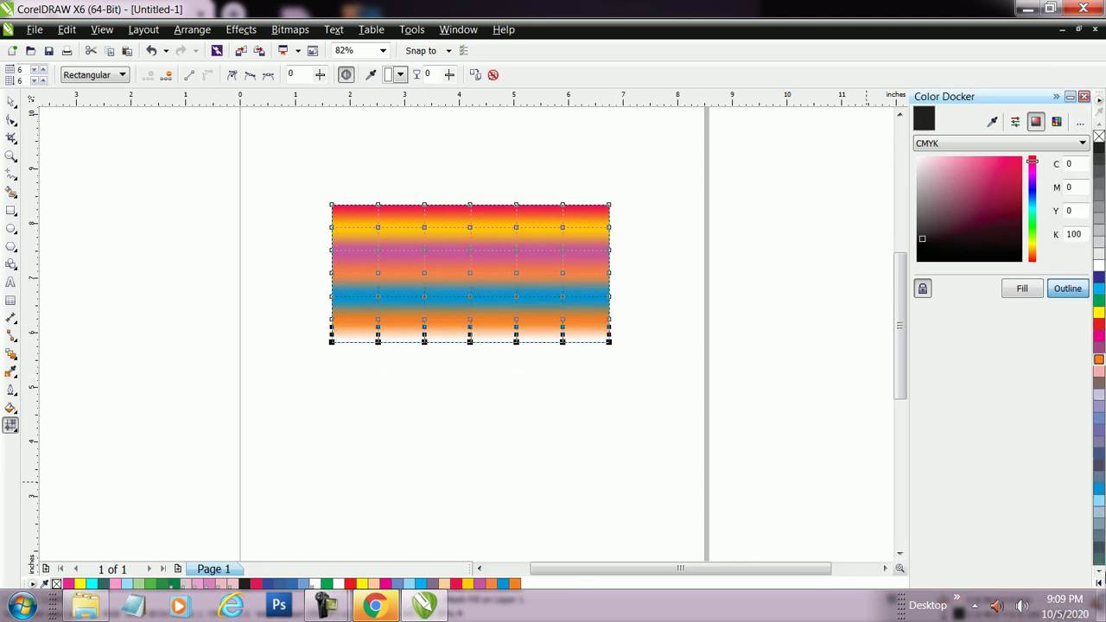
click(1100, 574)
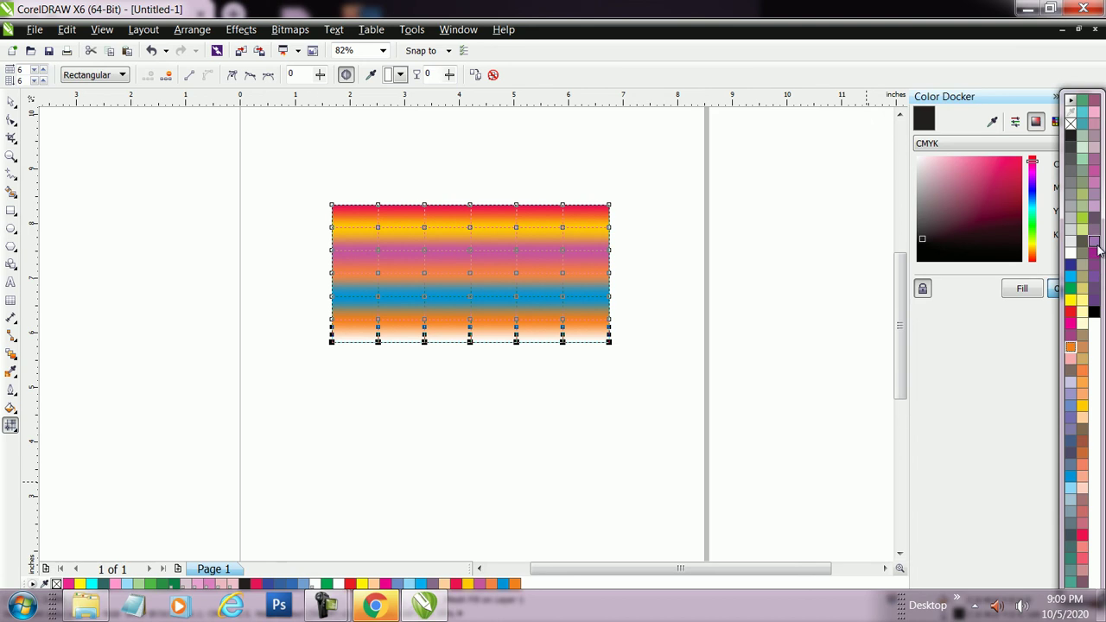
click(1094, 253)
click(11, 101)
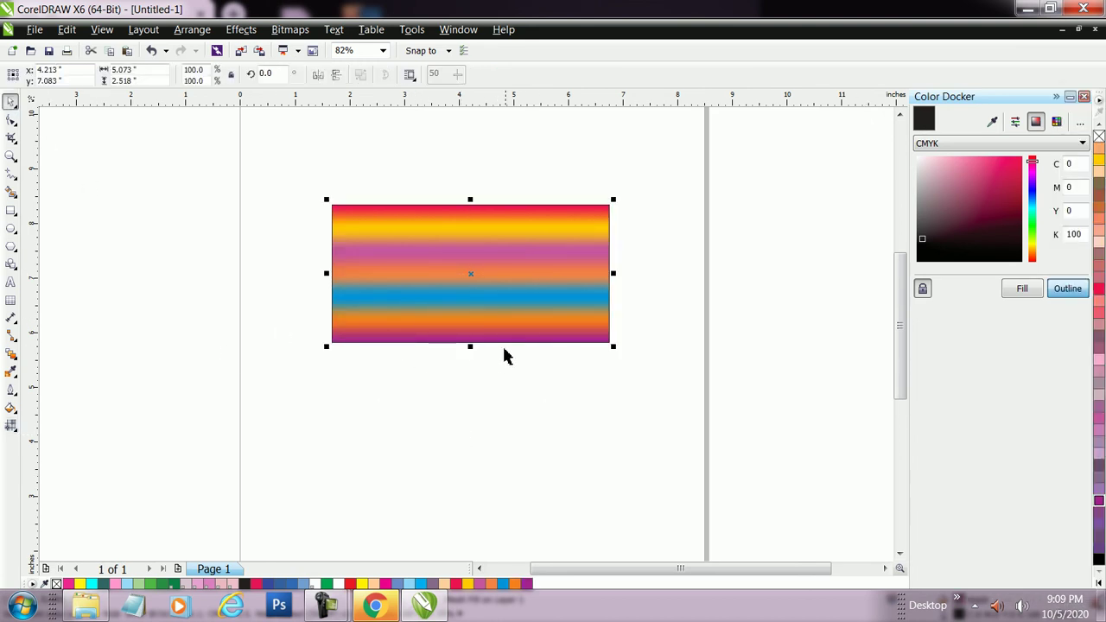
Reopen the striped rectangle's mesh fill for editing and set the node selection mode to Freehand
click(502, 314)
click(510, 319)
click(10, 428)
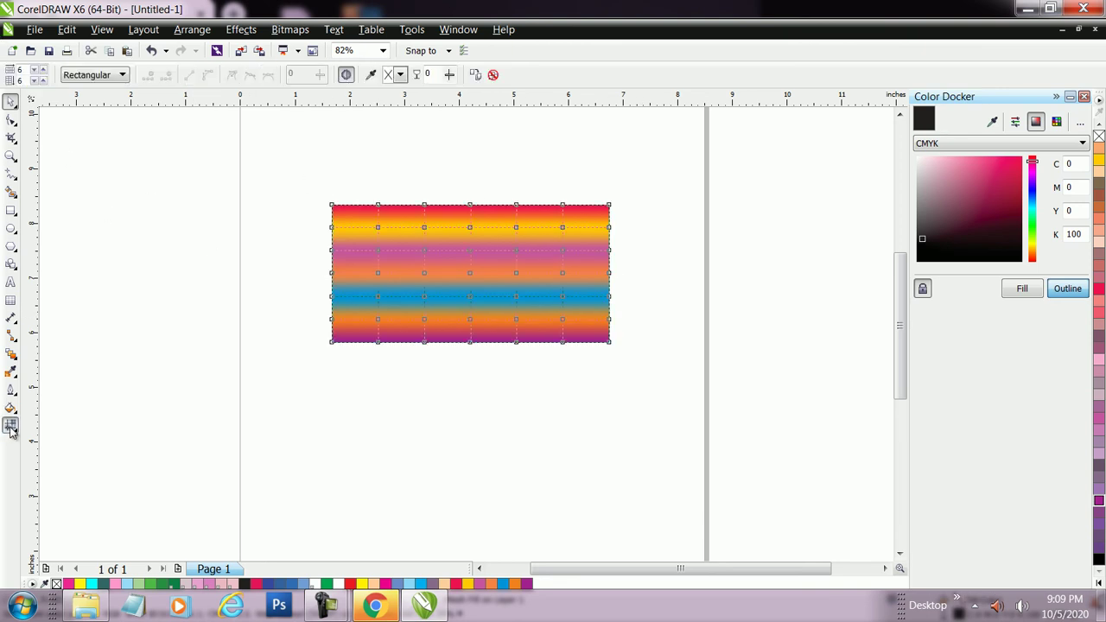
click(108, 79)
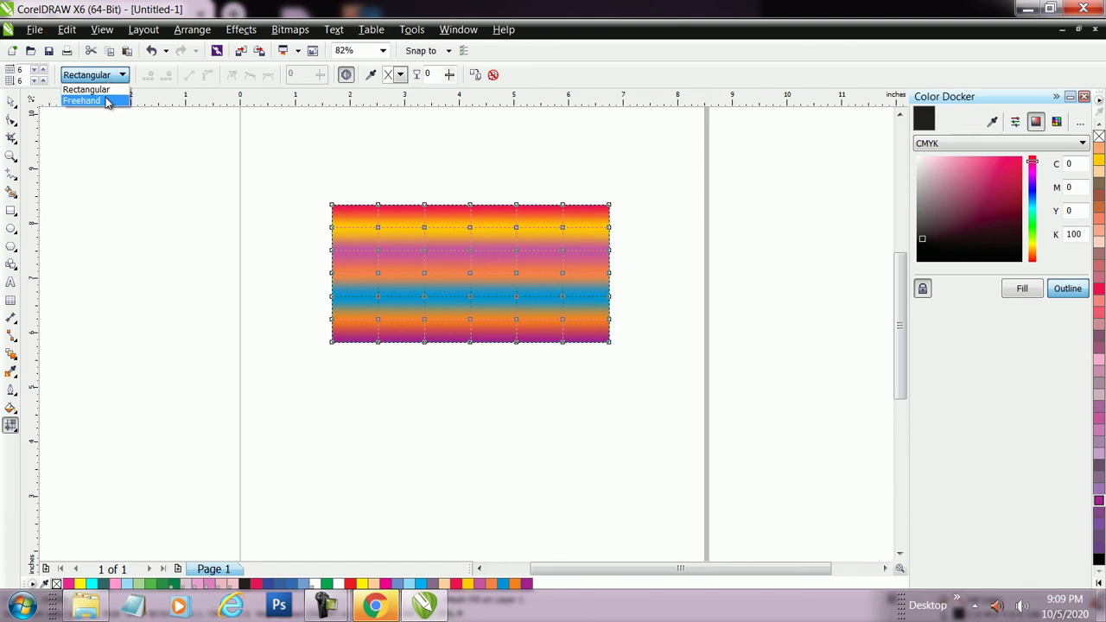
click(108, 102)
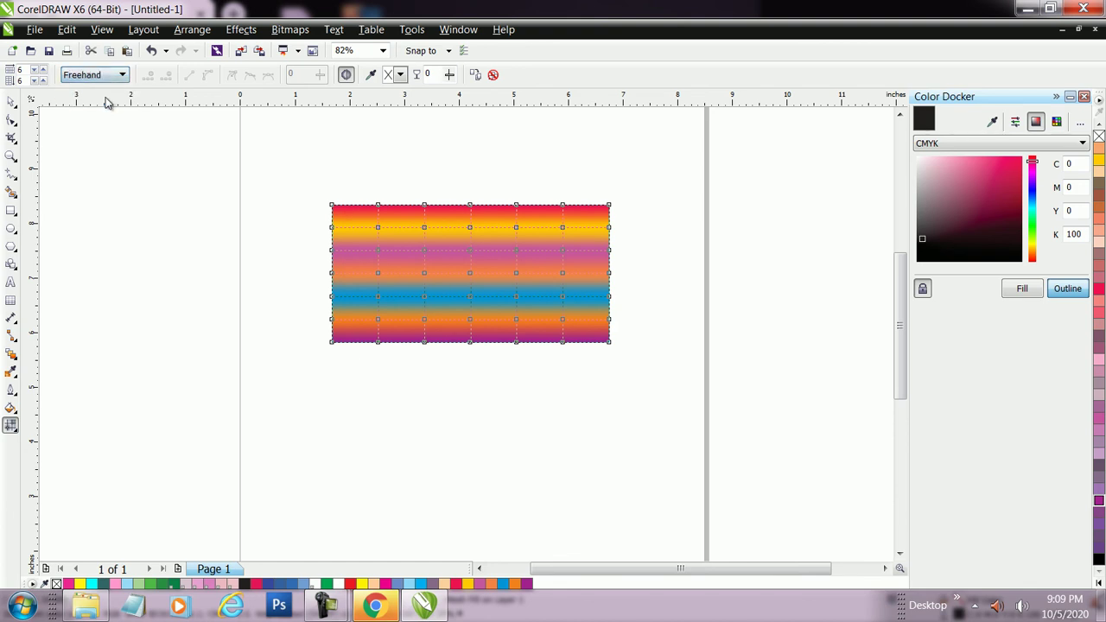
click(403, 266)
Switch the mesh selection mode to Rectangular and back to Freehand
click(73, 80)
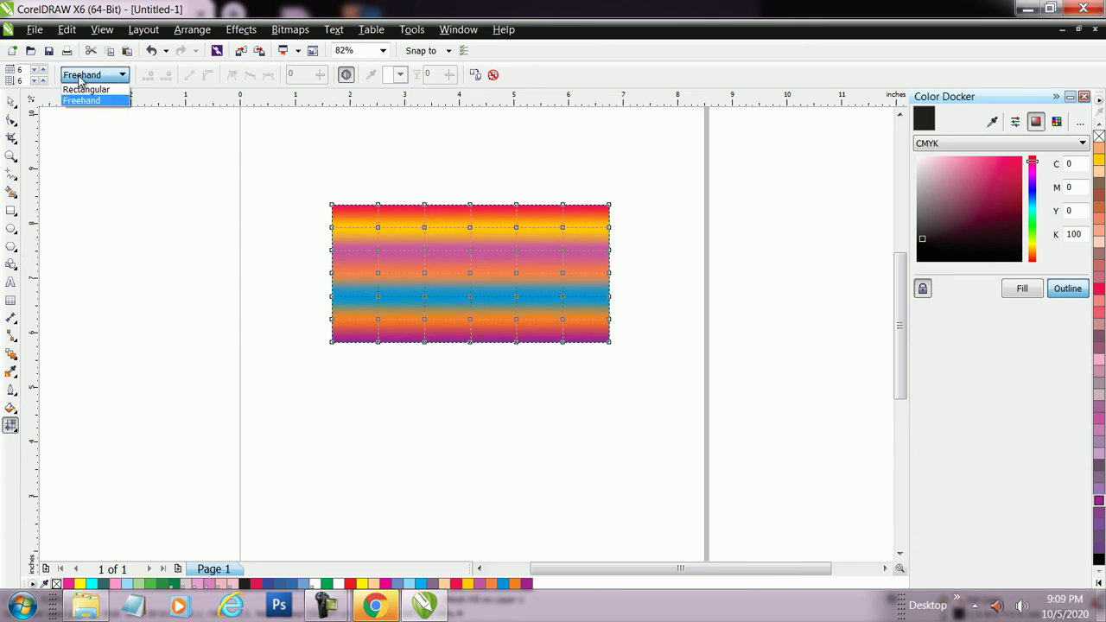
click(90, 90)
click(100, 76)
click(87, 101)
click(104, 76)
click(112, 102)
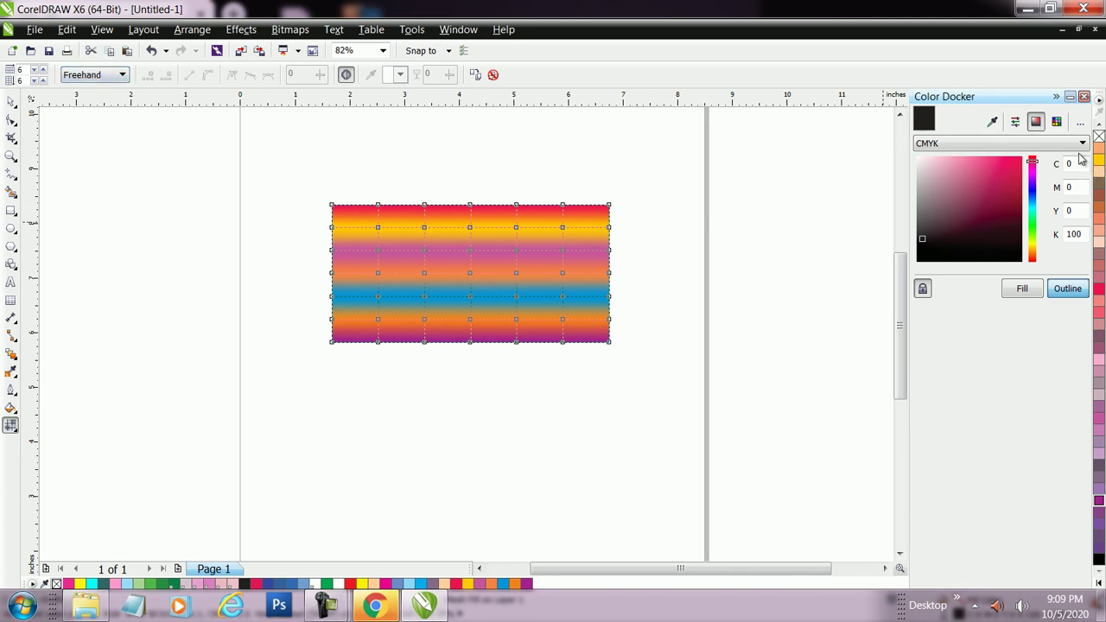
Close the Color Docker and select the mesh patch at the rectangle's lower-right corner
click(1084, 100)
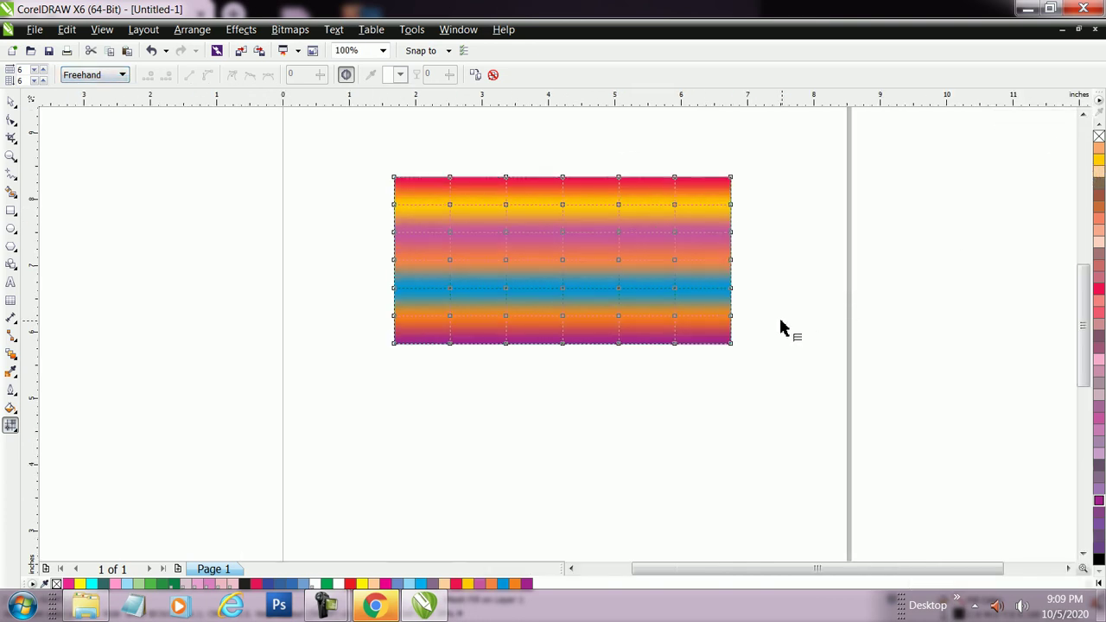
click(707, 336)
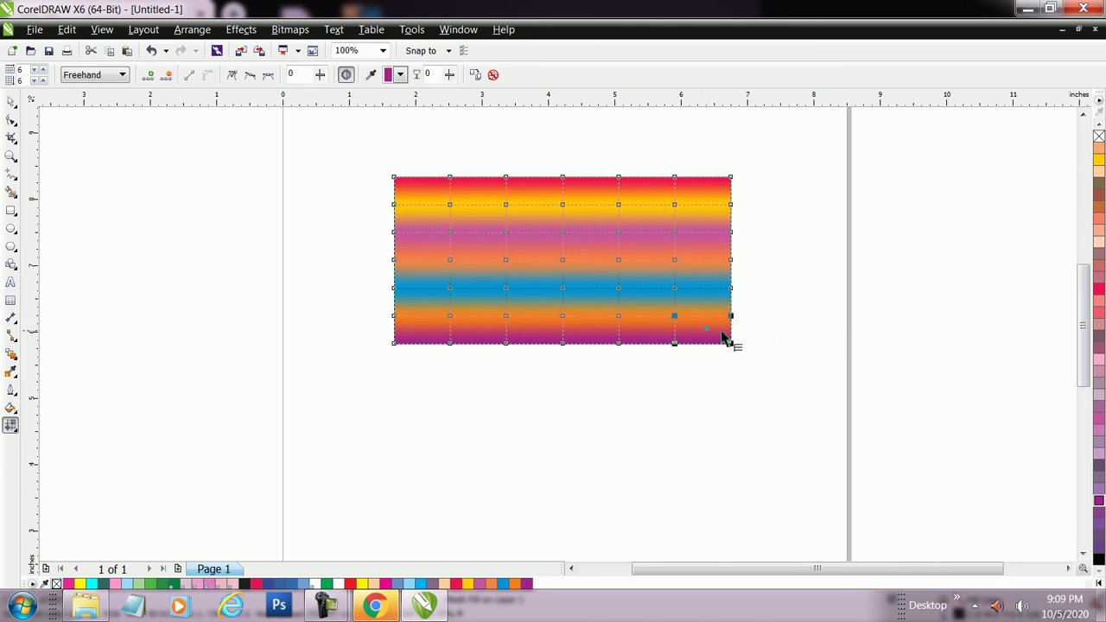